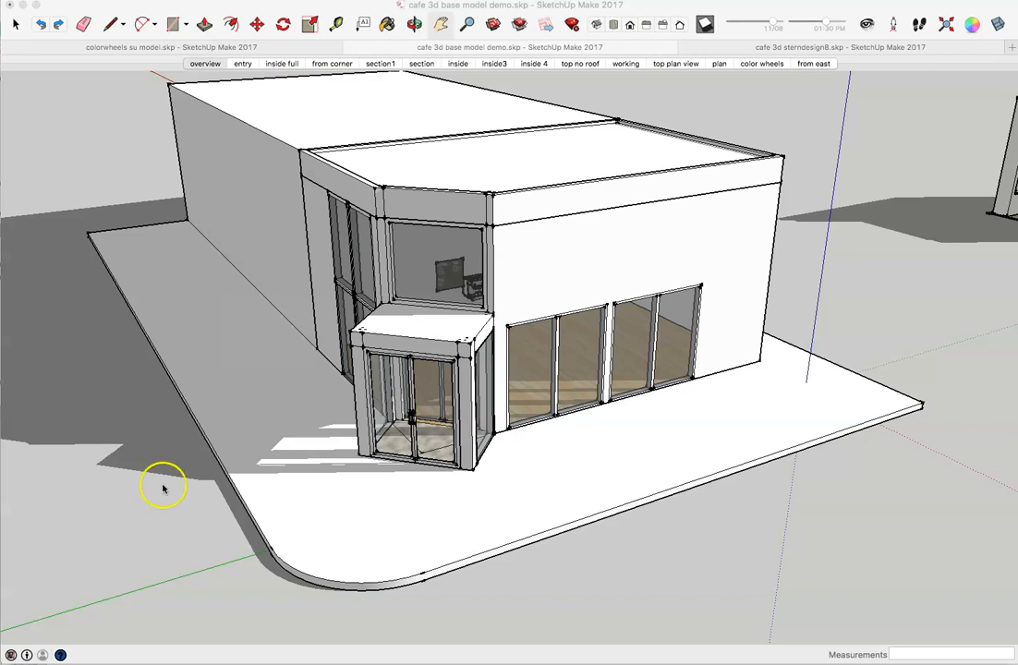
# Step: Switch to the cafe 3d sterndesign8.skp model
pyautogui.click(935, 44)
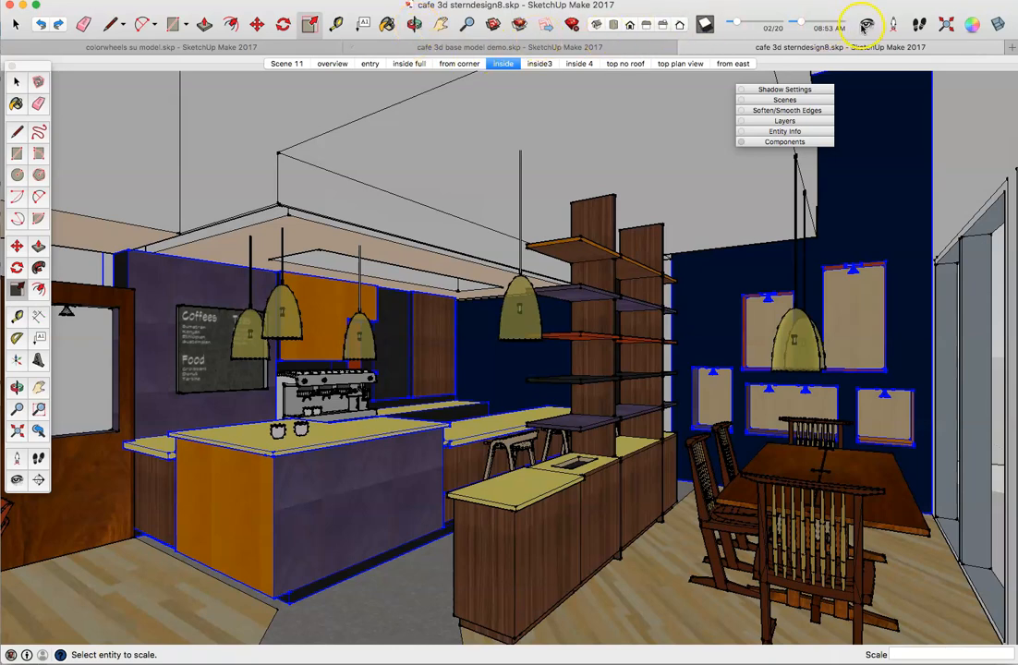
# Step: Turn the camera around the café interior, then bring the sterncafe Plan and RCP PDF forward
pyautogui.click(866, 25)
pyautogui.moveTo(293, 197); pyautogui.dragTo(115, 217)
pyautogui.moveTo(266, 239); pyautogui.dragTo(201, 232)
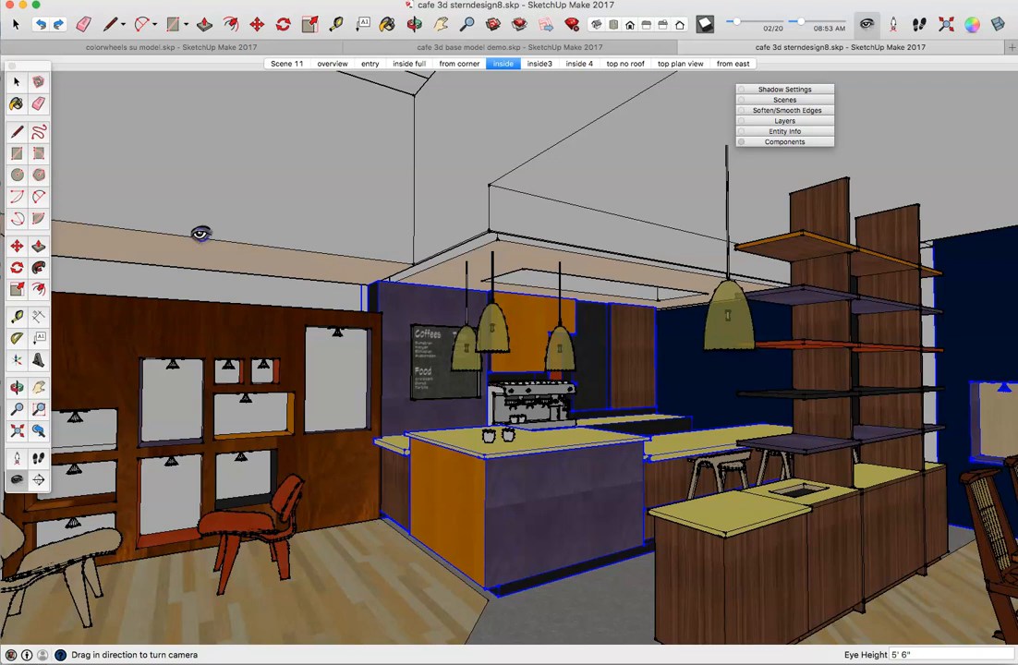
pyautogui.moveTo(201, 233); pyautogui.dragTo(423, 254)
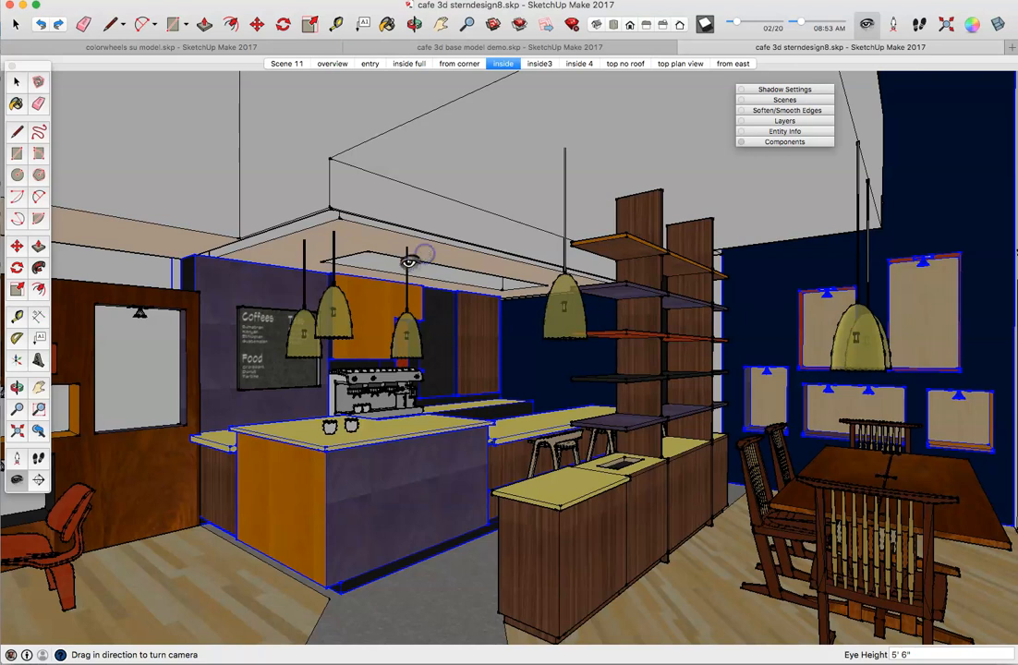
pyautogui.click(438, 664)
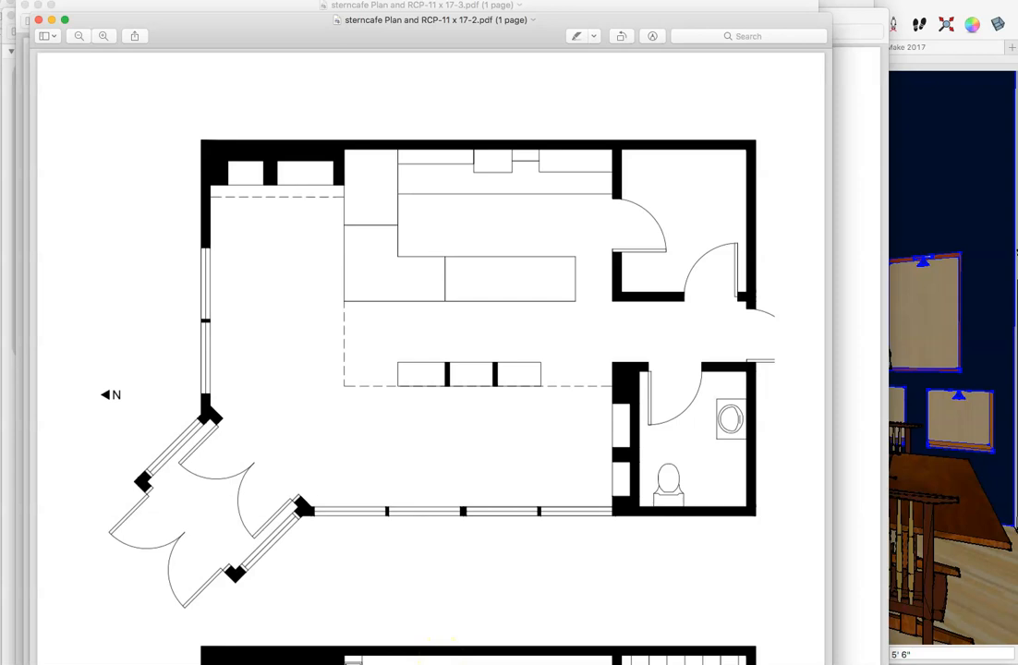
# Step: Scroll the PDF down to the ceiling plan, minimize it, and return to the café model
pyautogui.scroll(-10, 430, 356)
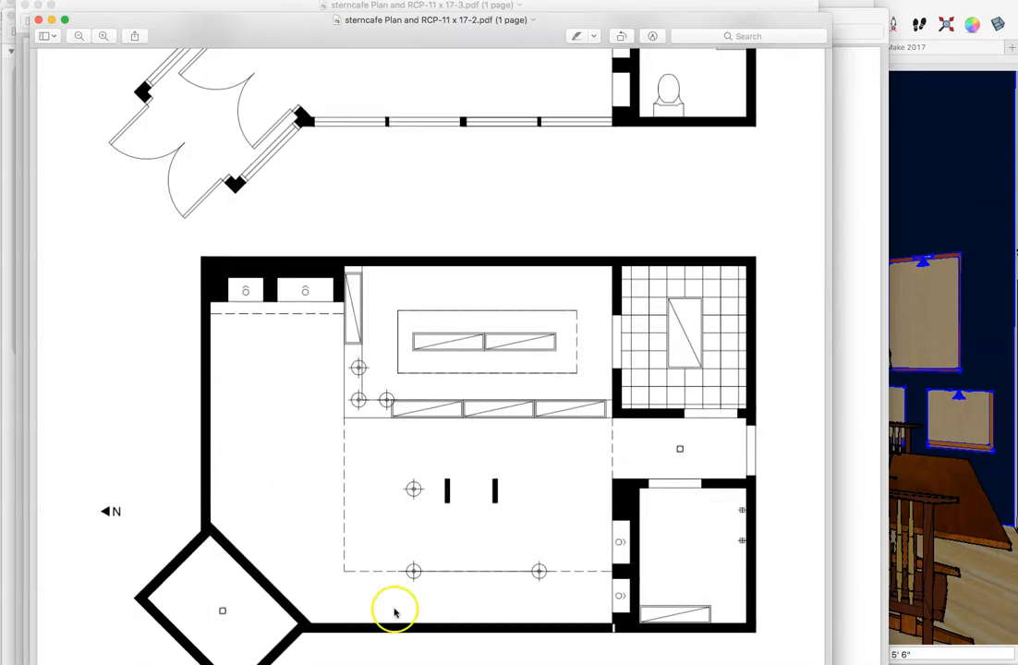
pyautogui.click(50, 19)
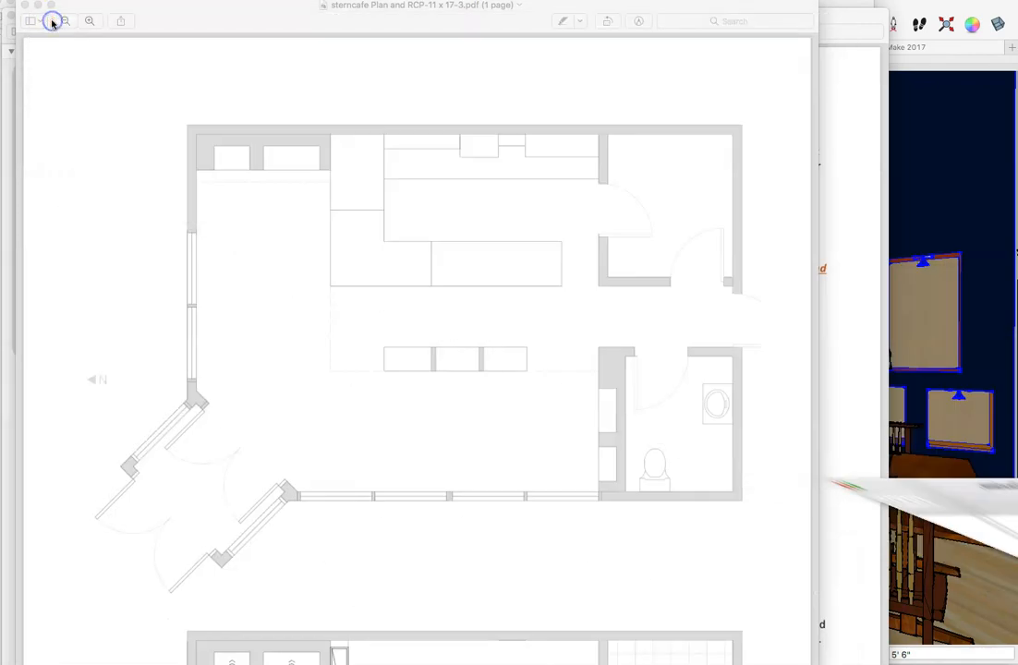
pyautogui.click(934, 75)
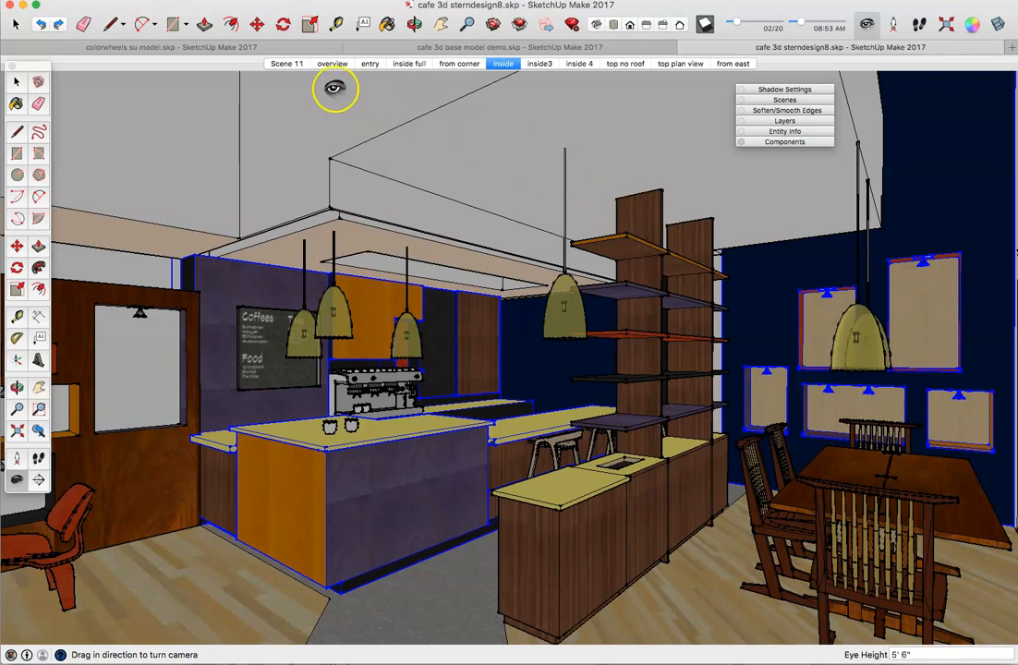
# Step: Switch to cafe 3d base model demo.skp and show its entry scene
pyautogui.click(480, 47)
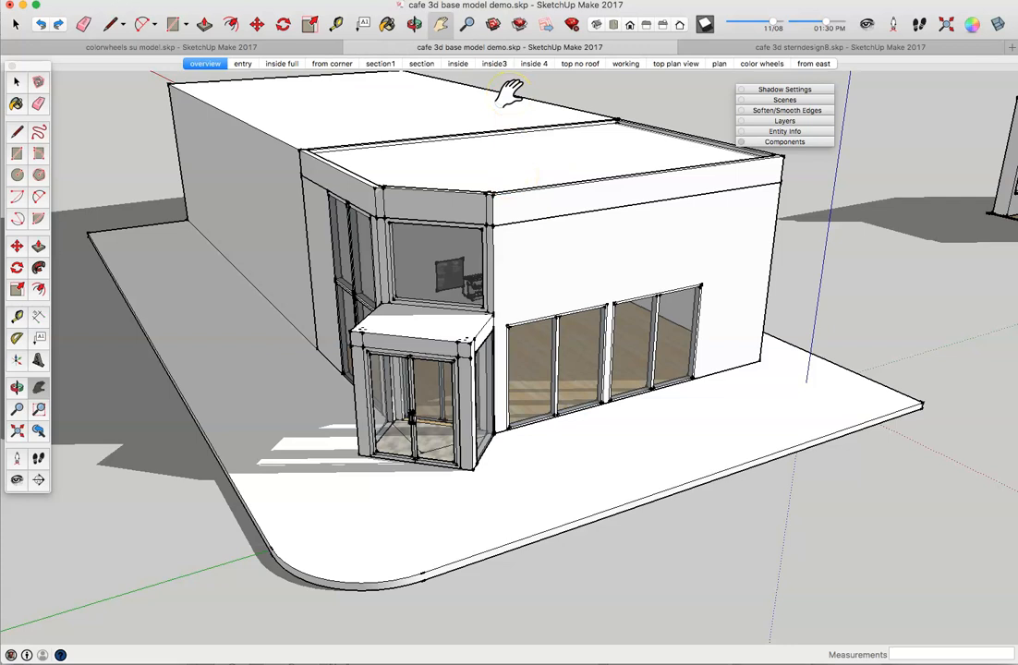
pyautogui.click(245, 65)
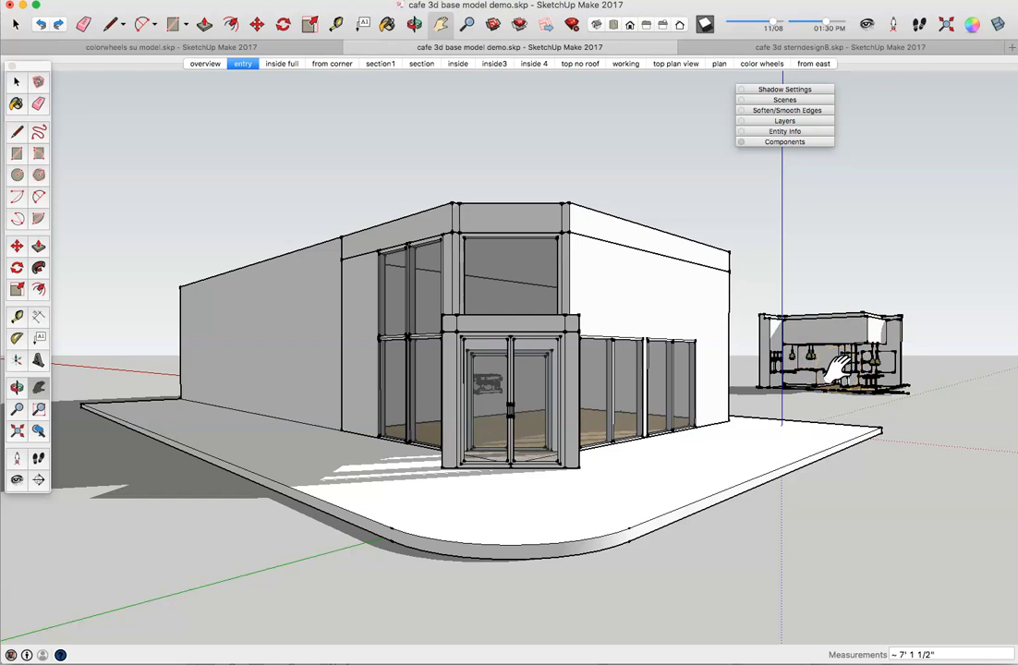
# Step: Step through the inside full, from corner, section, inside and inside 4 scenes, ending on top no roof
pyautogui.click(275, 64)
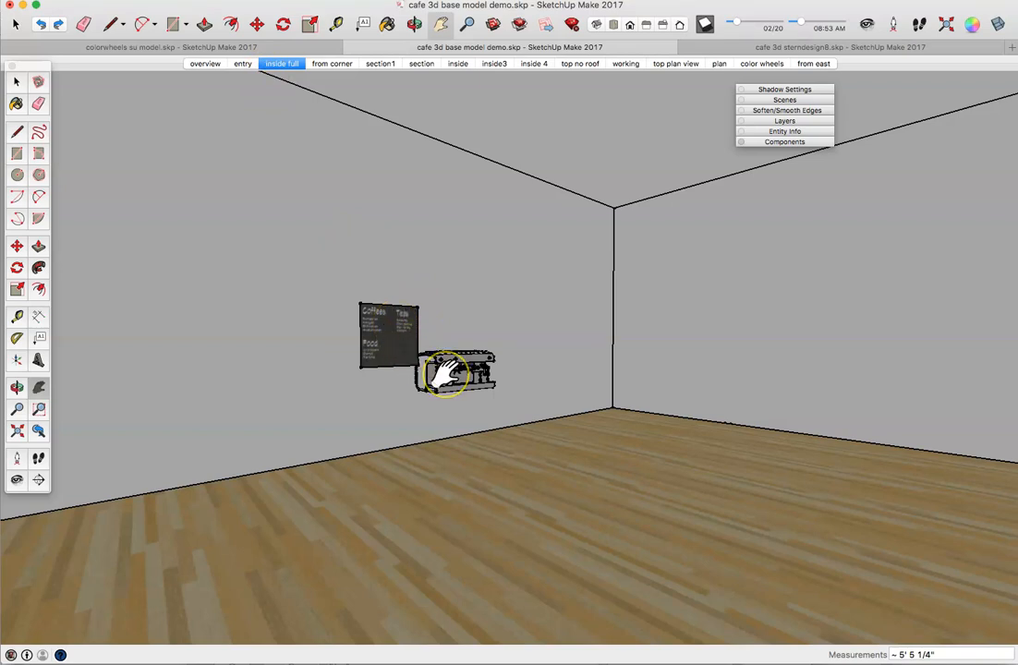
pyautogui.click(344, 64)
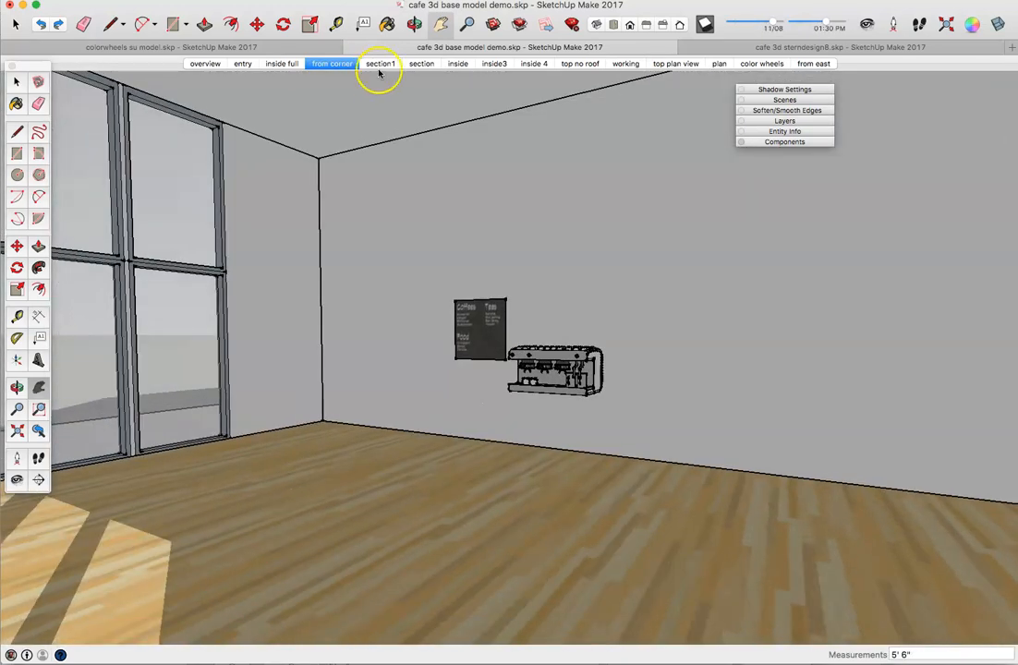
pyautogui.click(380, 65)
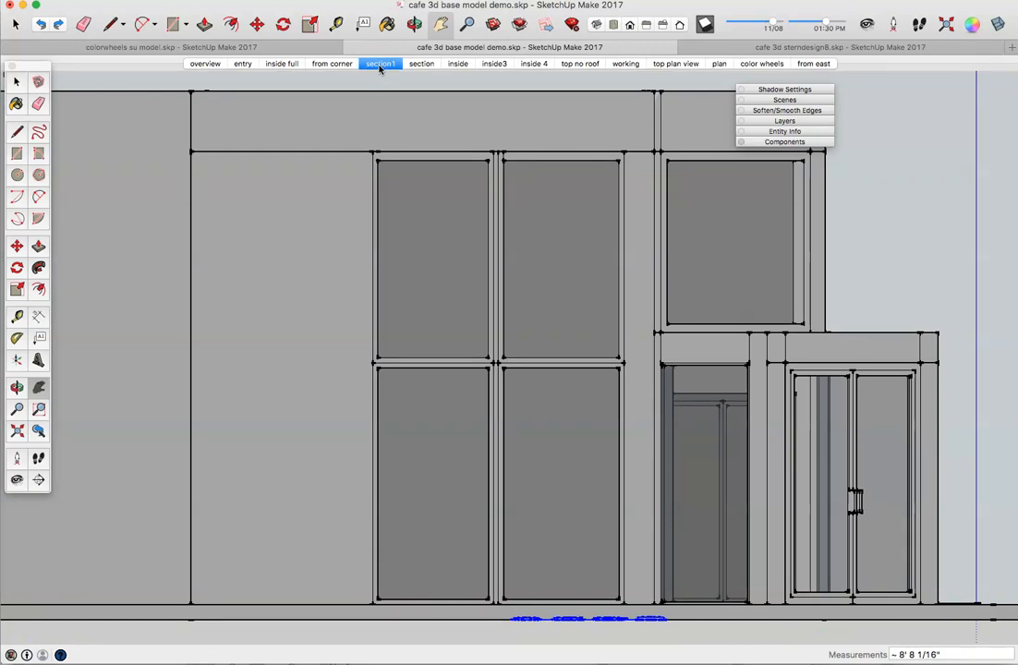
pyautogui.click(413, 65)
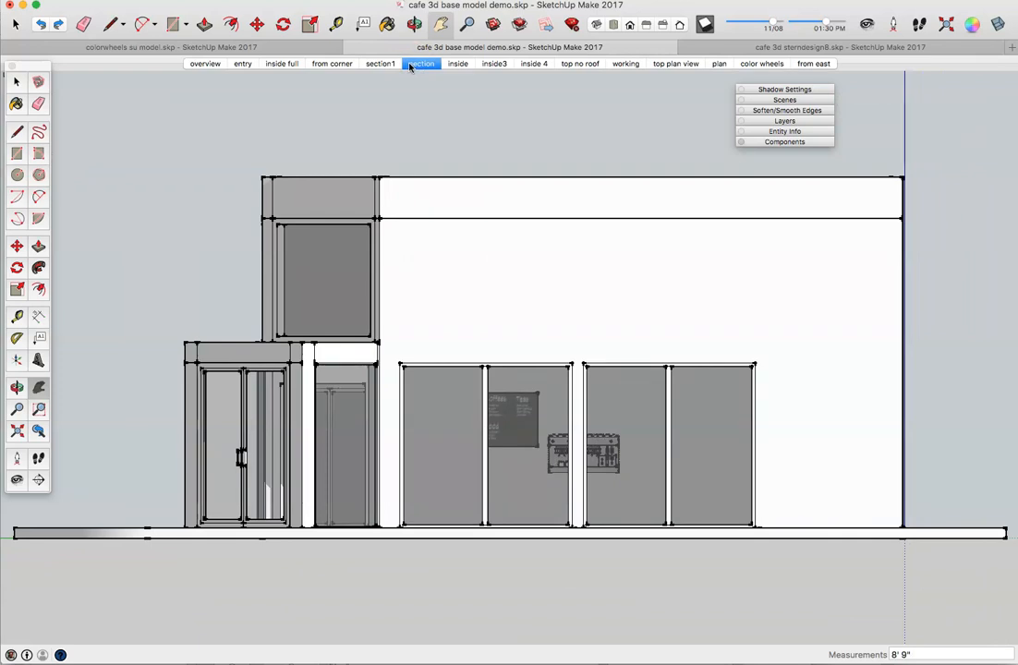
pyautogui.click(458, 64)
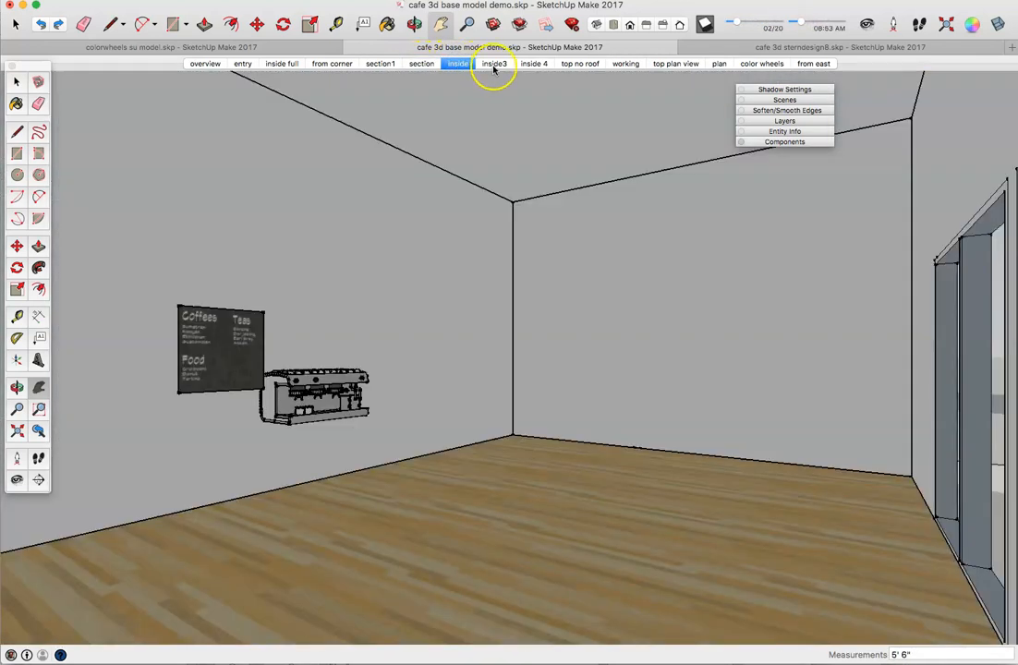
pyautogui.click(495, 65)
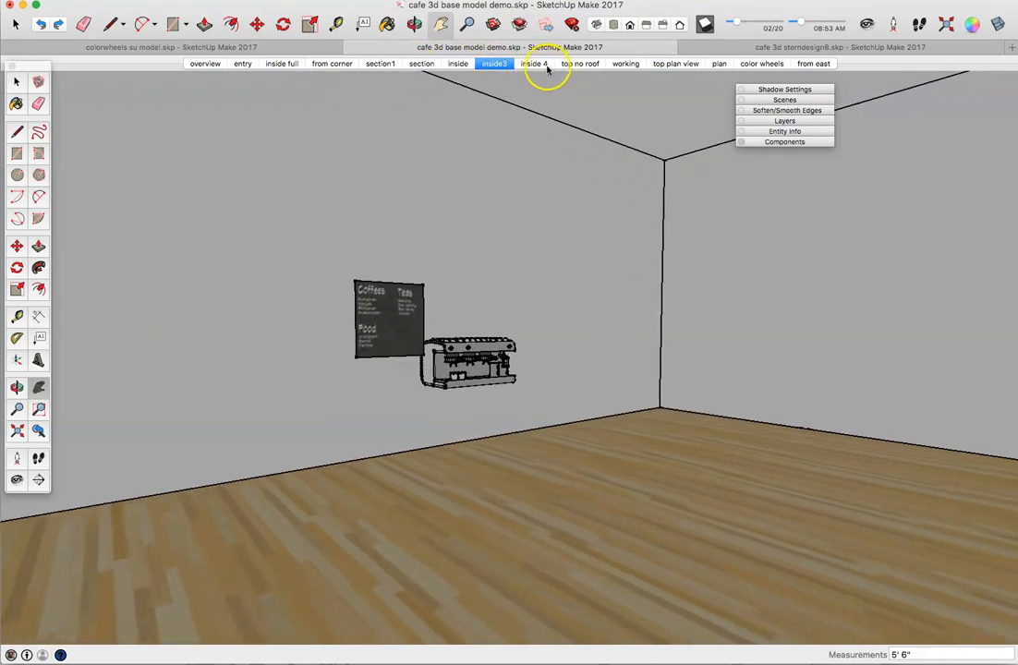
pyautogui.click(544, 66)
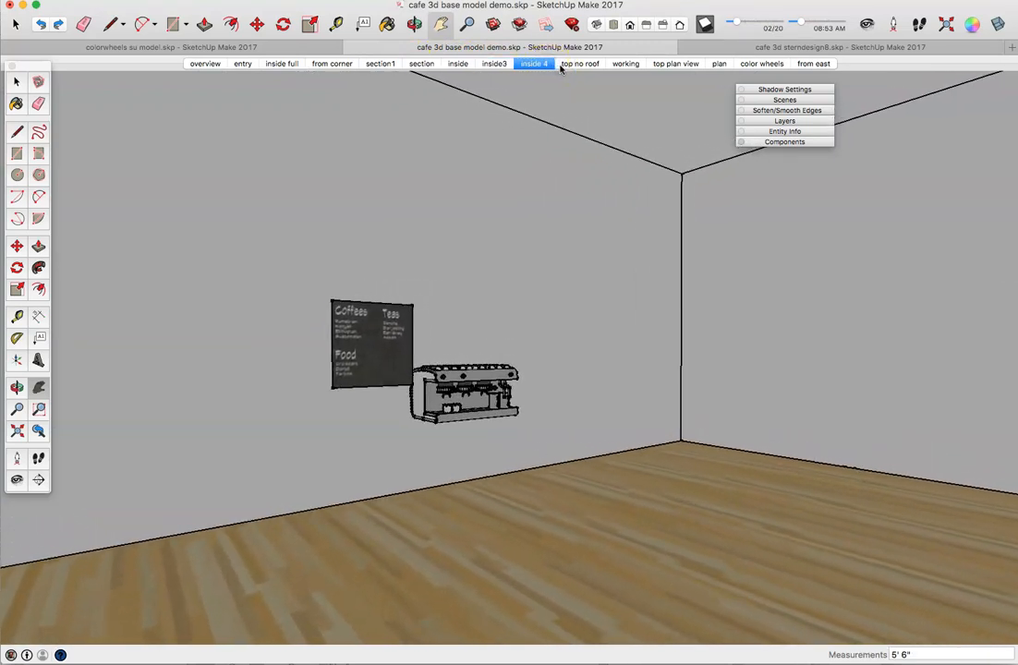
pyautogui.click(567, 65)
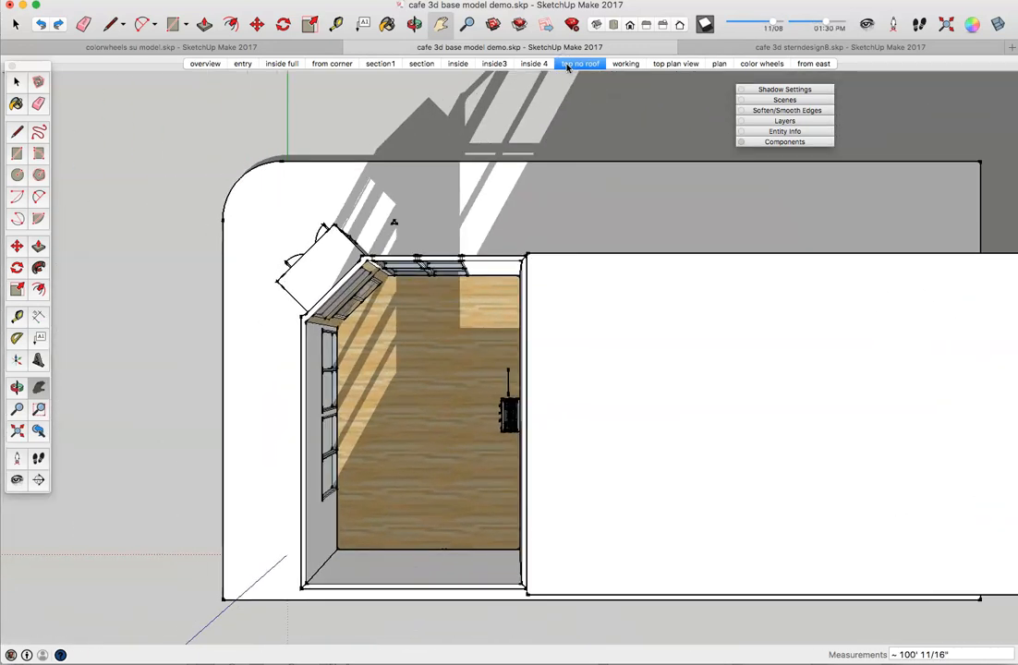
# Step: Step through the working, top plan view and plan scenes to the color wheels scene
pyautogui.click(615, 65)
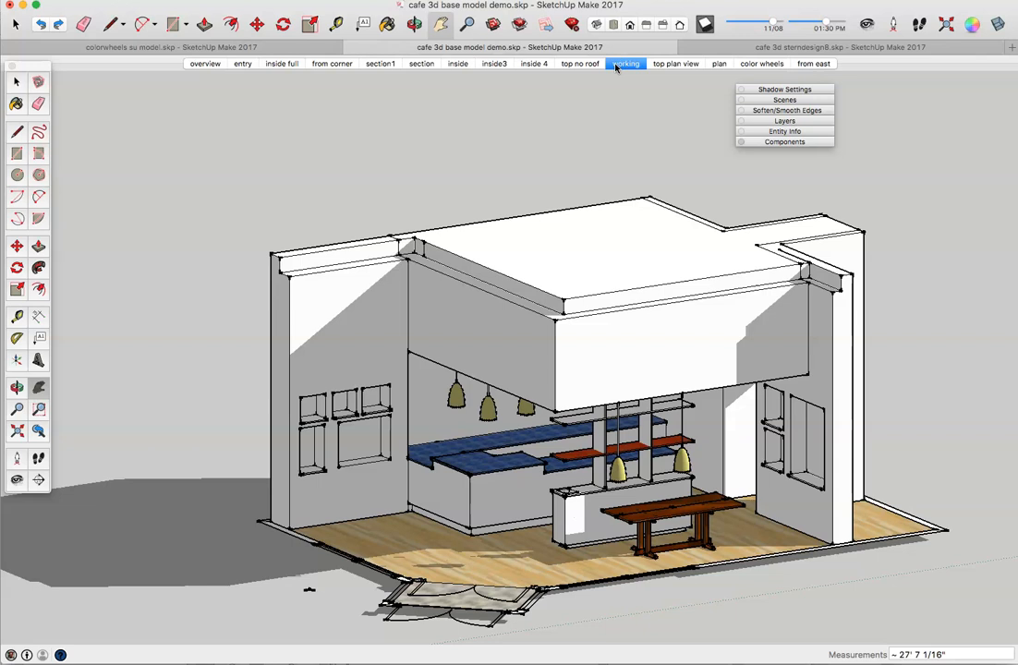
pyautogui.click(660, 64)
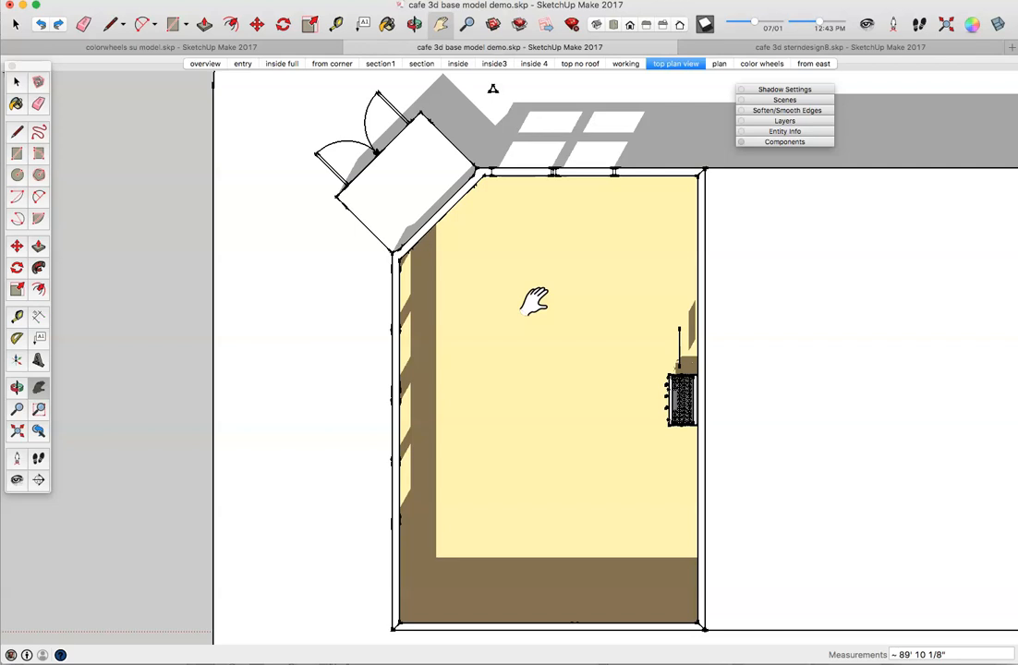
pyautogui.click(720, 64)
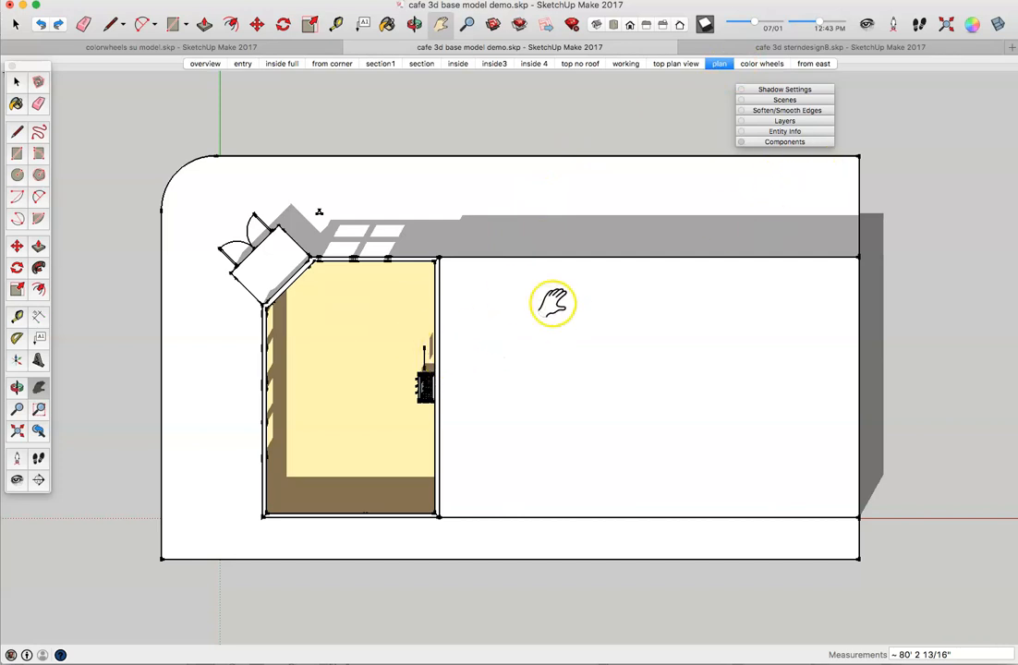
pyautogui.click(775, 67)
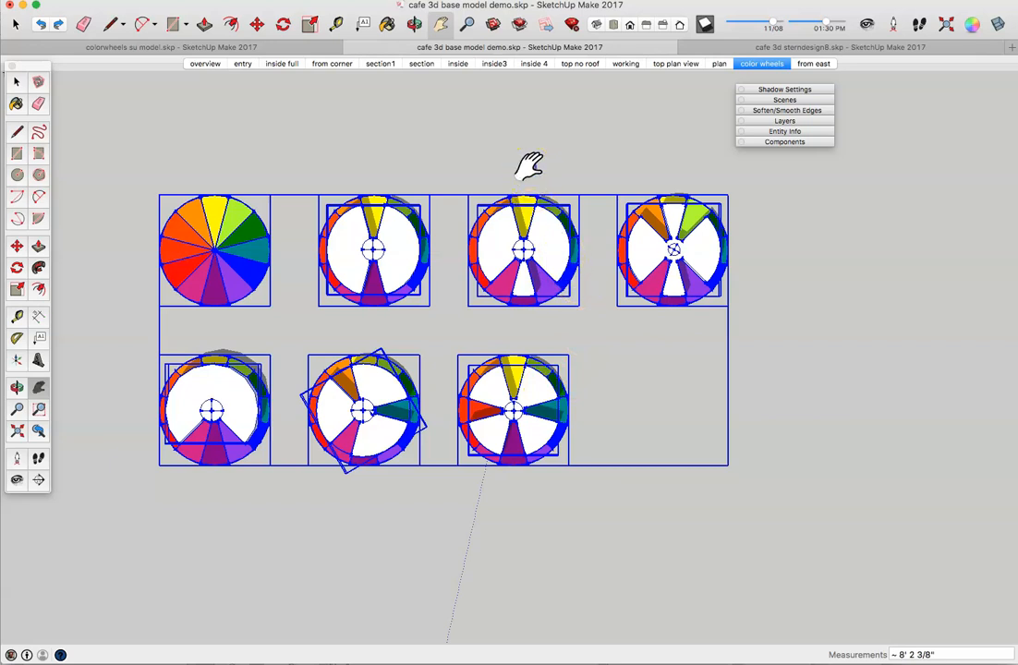
# Step: Deselect the colour wheels with the Select tool and go to the from east scene
pyautogui.click(15, 84)
pyautogui.click(590, 406)
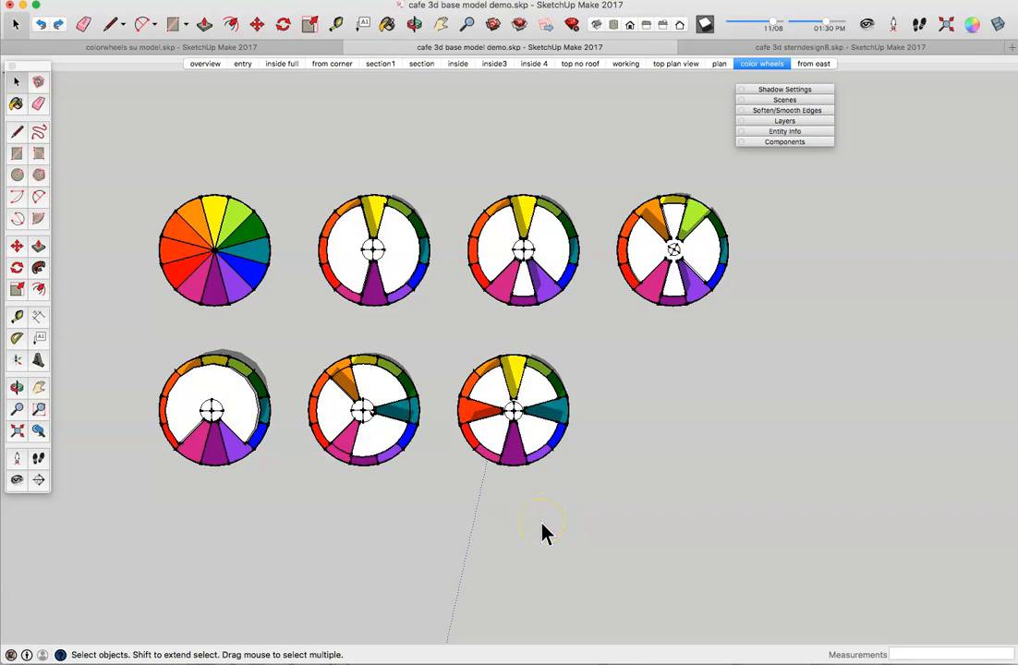
pyautogui.click(755, 123)
pyautogui.click(797, 64)
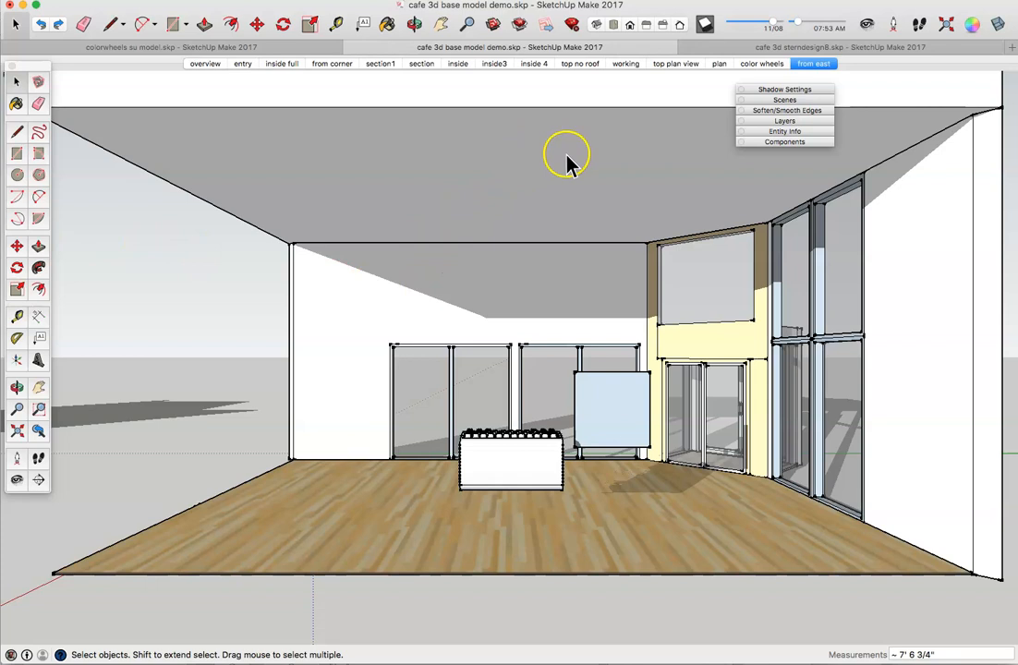
# Step: On the top no roof scene, select the room floor group and the angled entry piece
pyautogui.click(579, 64)
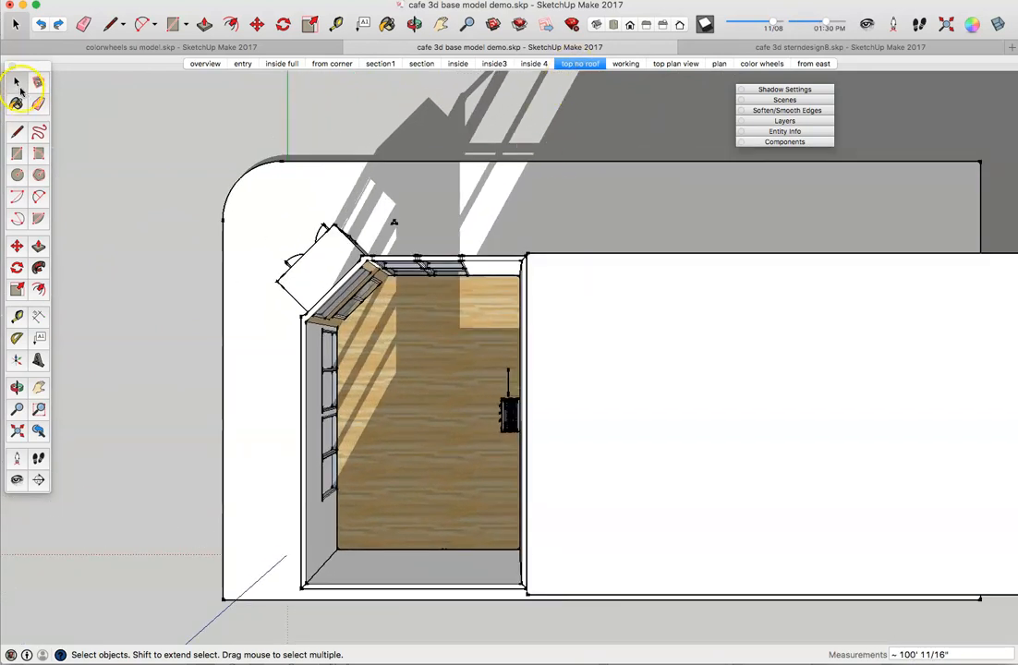
pyautogui.click(420, 371)
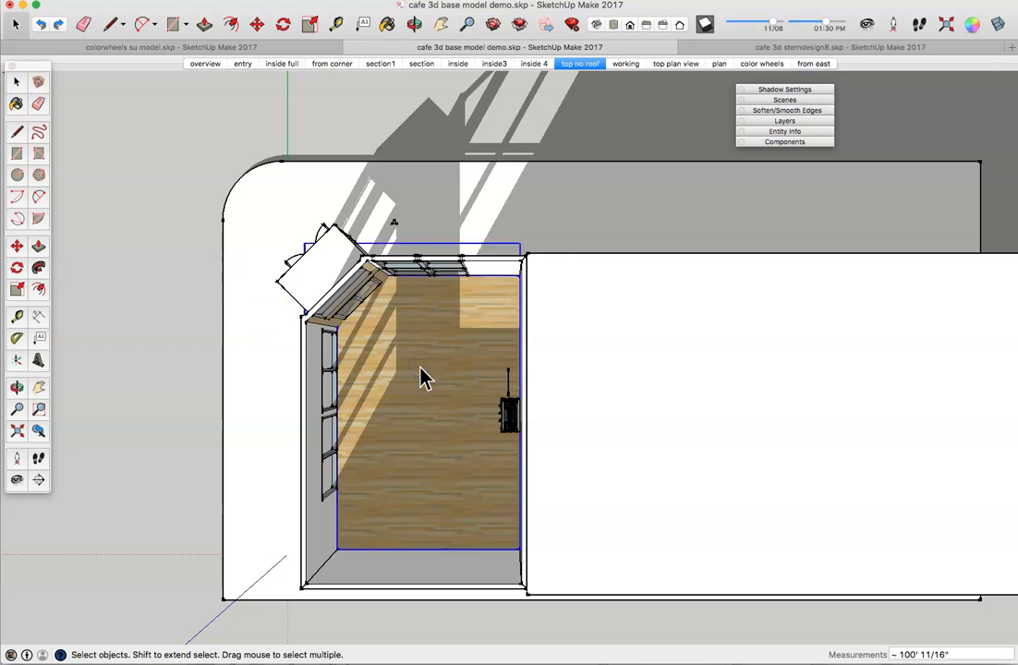
pyautogui.keyDown('shift'); pyautogui.click(337, 242); pyautogui.keyUp('shift')
pyautogui.keyDown('shift'); pyautogui.click(325, 231); pyautogui.keyUp('shift')
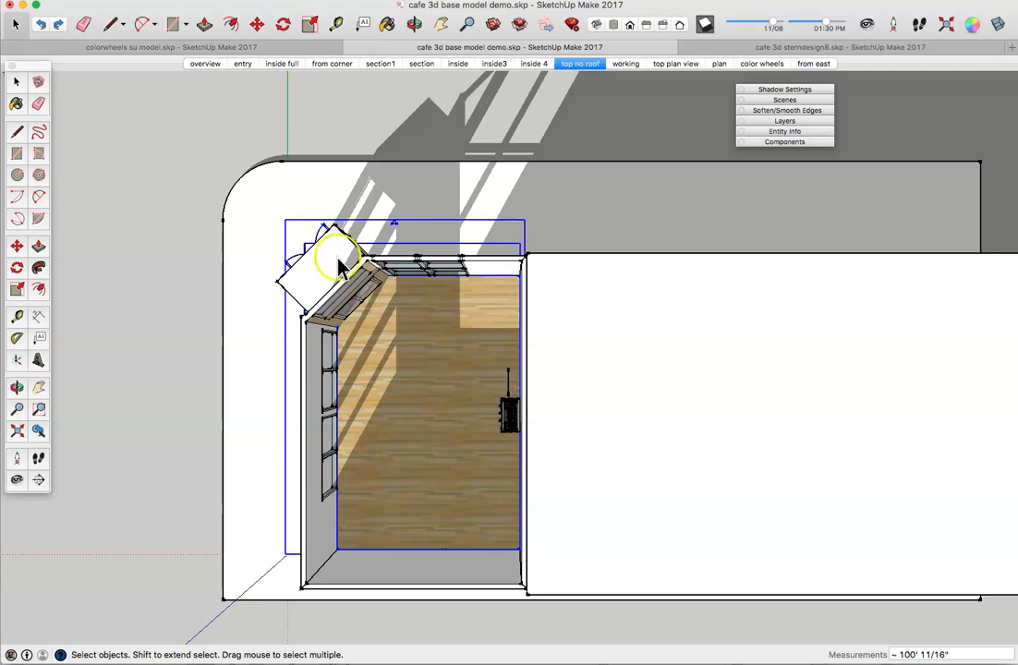
# Step: Copy the floor and entry with Move and place the copy clear of the building
pyautogui.click(256, 24)
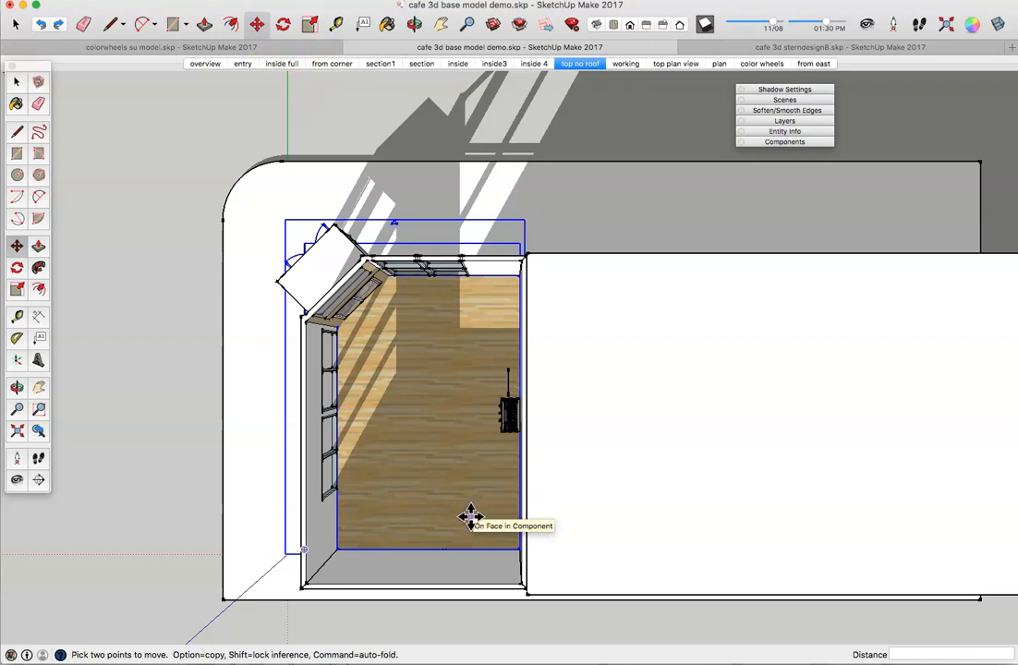
pyautogui.moveTo(472, 523); pyautogui.dragTo(480, 552)
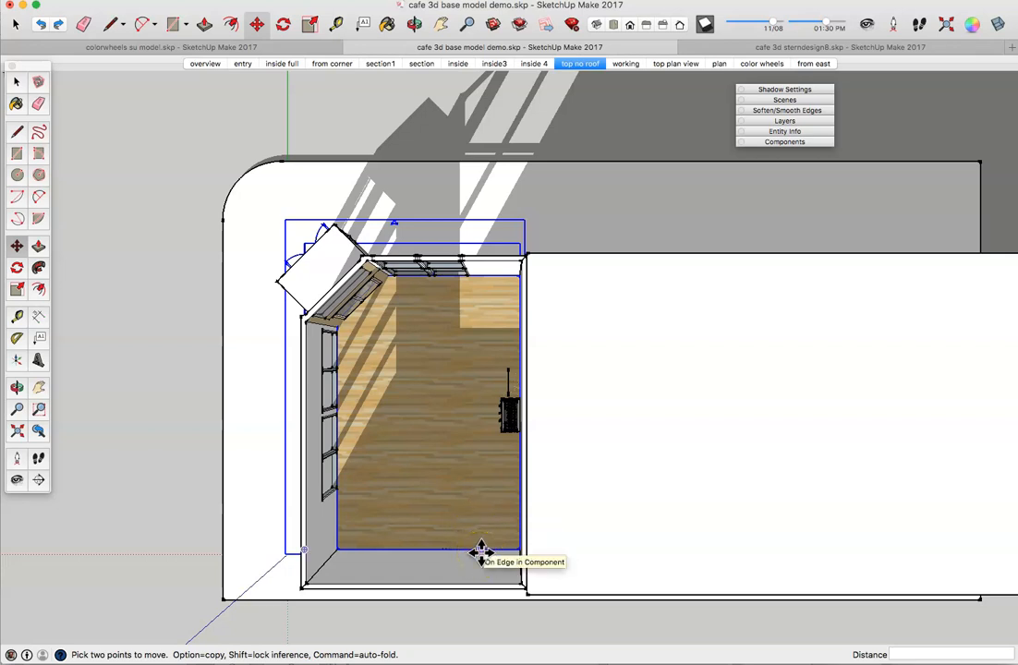
pyautogui.click(481, 553)
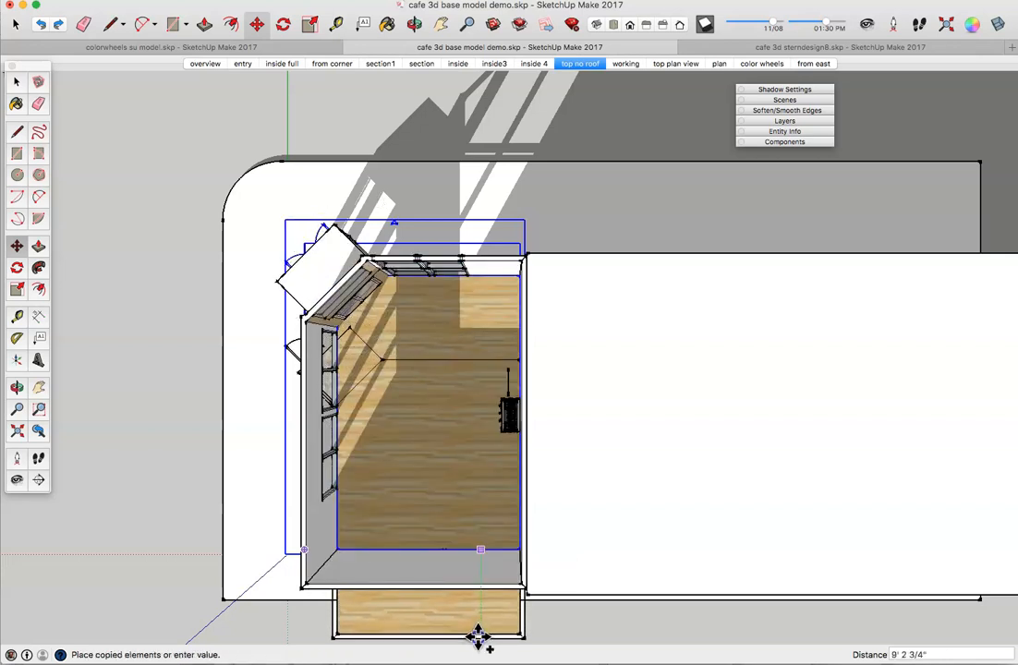
pyautogui.moveTo(478, 650); pyautogui.dragTo(493, 535)
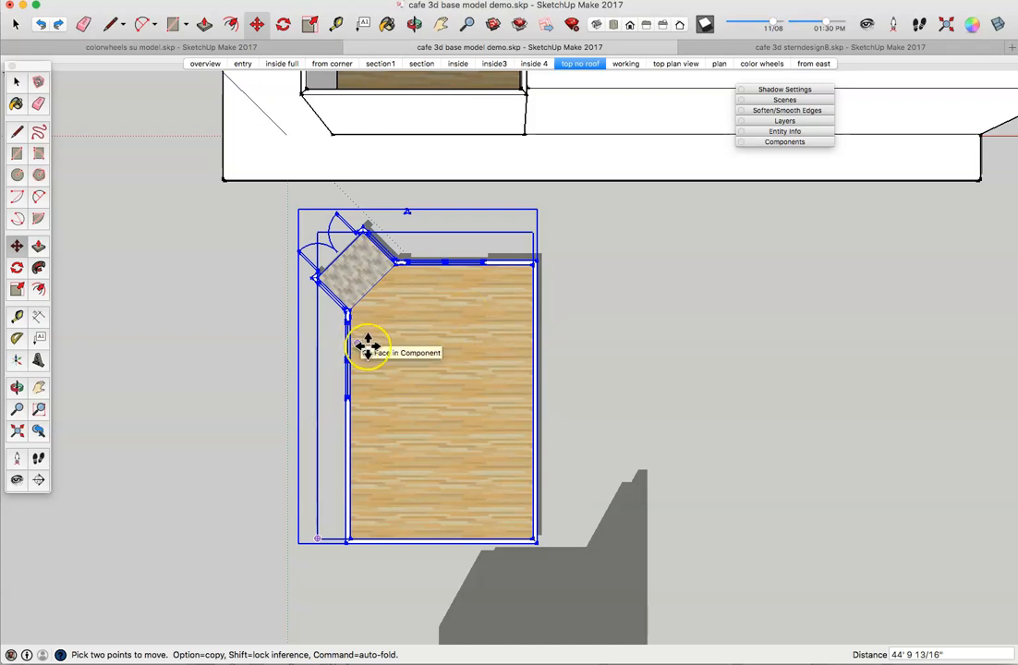
# Step: Show the model in an isometric view with parallel projection
pyautogui.click(598, 25)
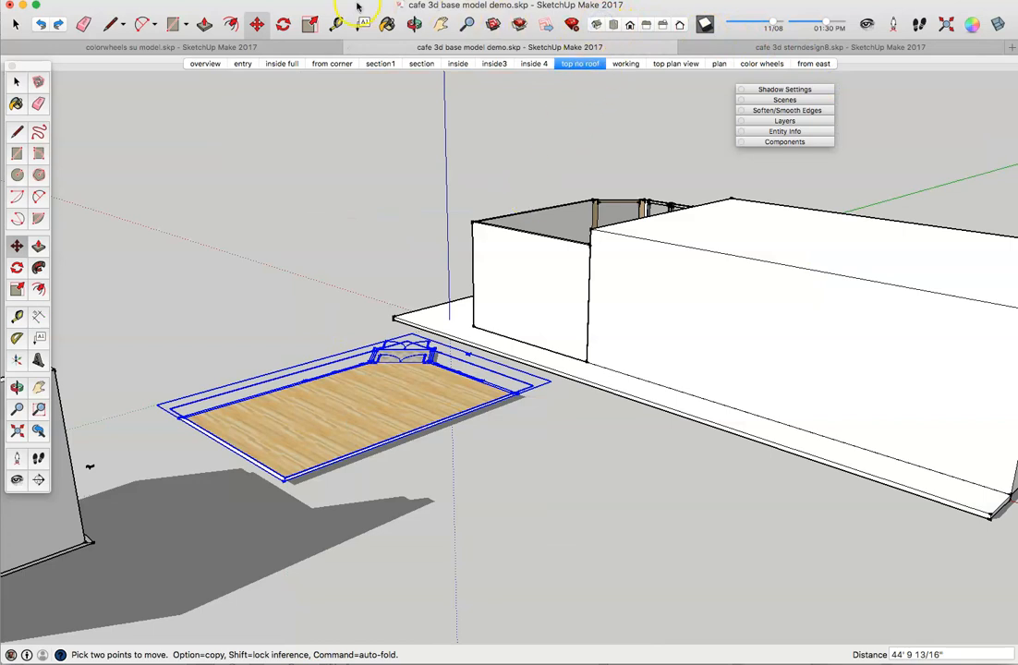
pyautogui.click(216, 0)
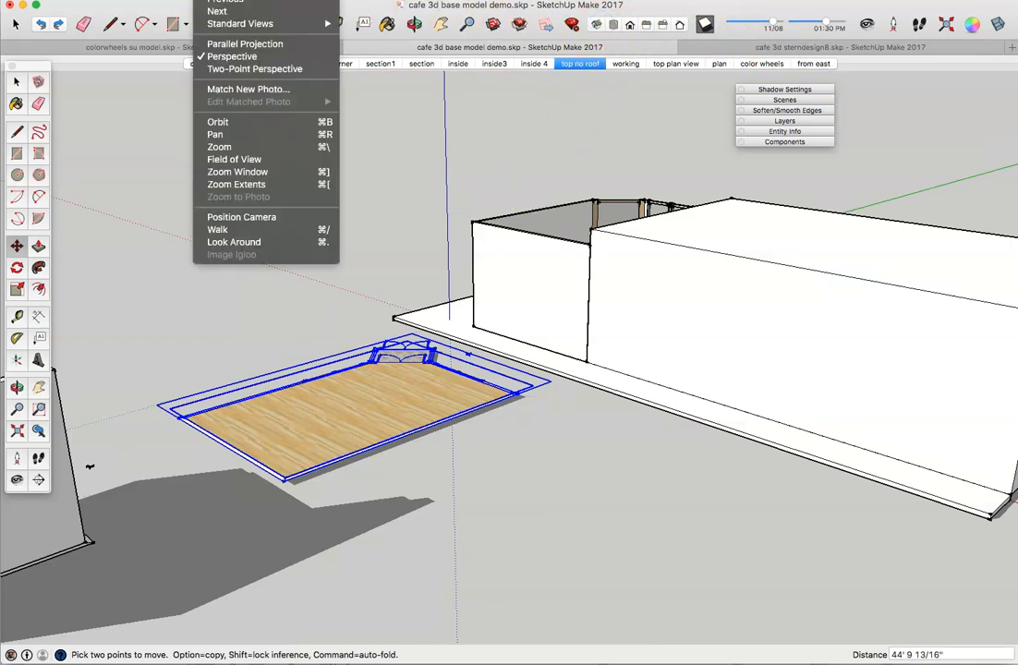
pyautogui.click(224, 44)
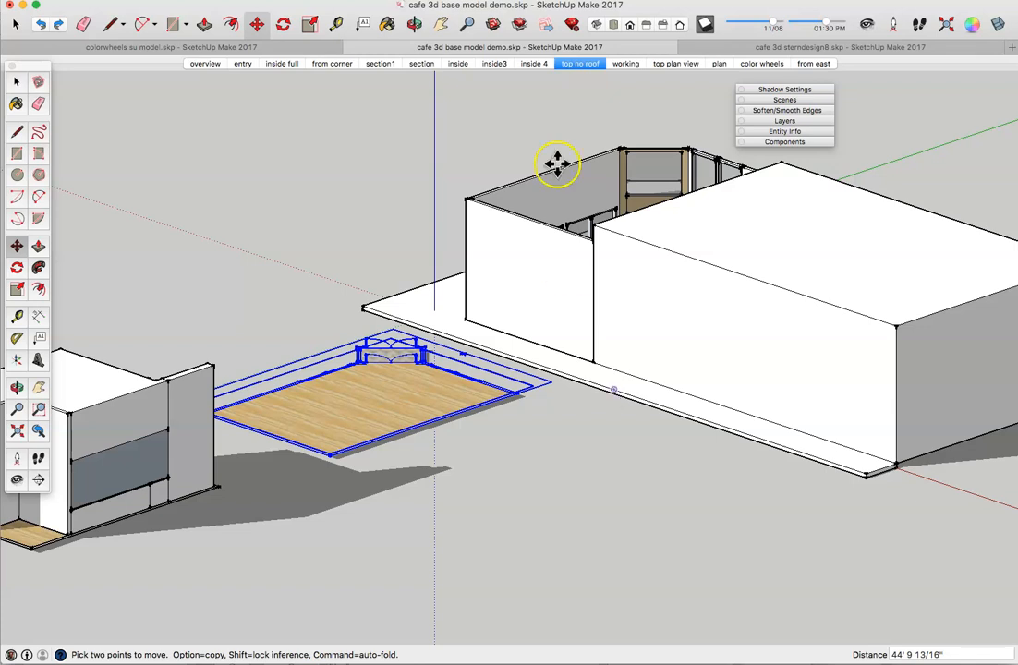
# Step: Zoom in on the copied floor section from the Top view, then bring up the floor plan PDF
pyautogui.click(612, 25)
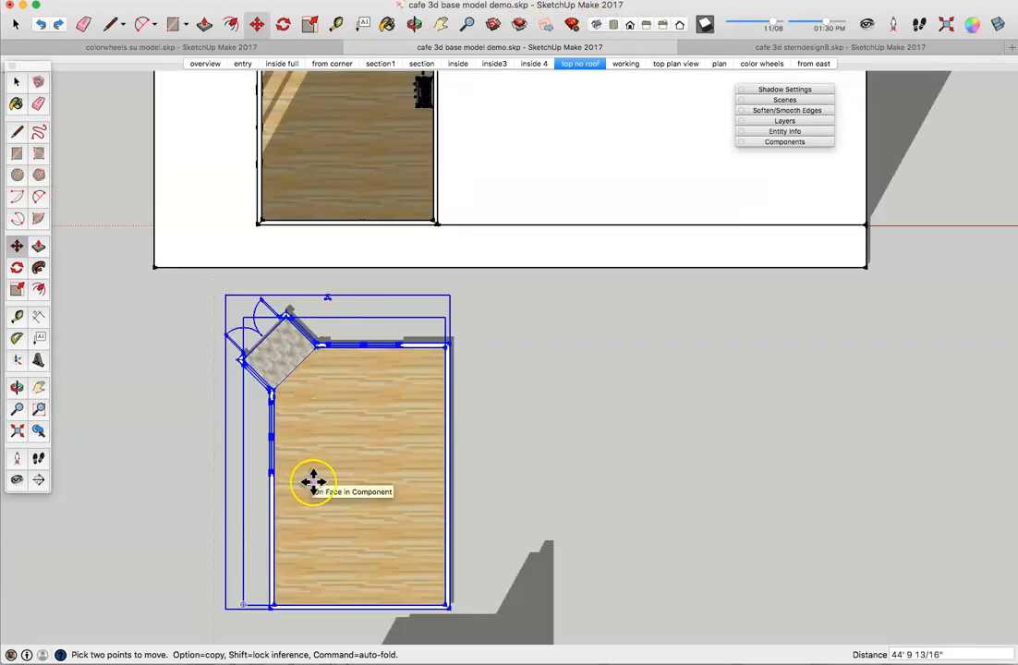
pyautogui.scroll(1, 313, 481)
pyautogui.scroll(2, 313, 482)
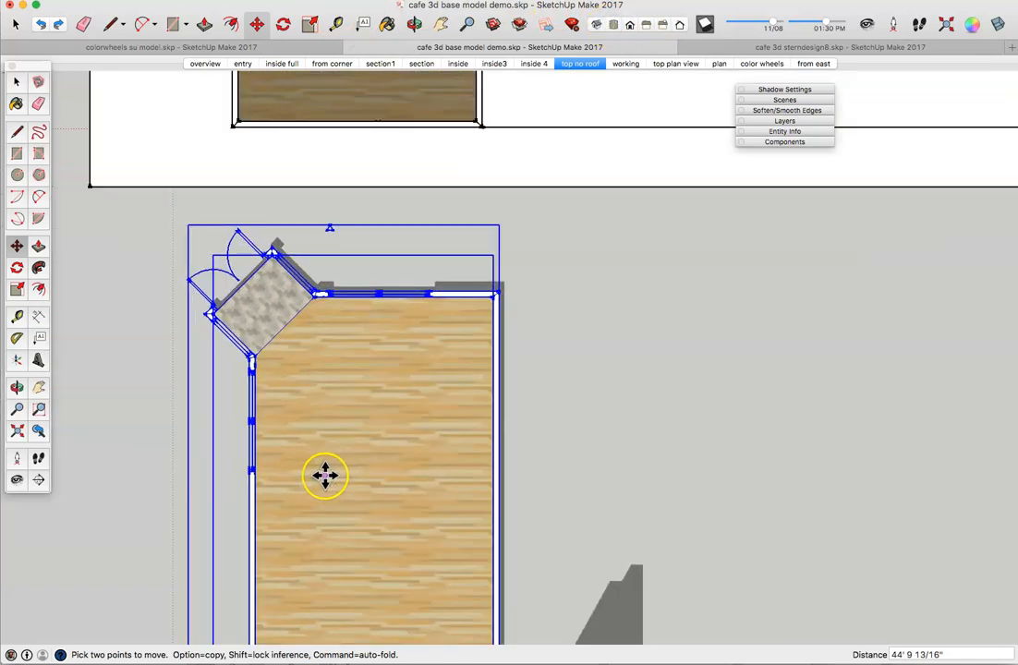
pyautogui.click(441, 24)
pyautogui.moveTo(376, 490); pyautogui.dragTo(461, 461)
pyautogui.scroll(3, 457, 594)
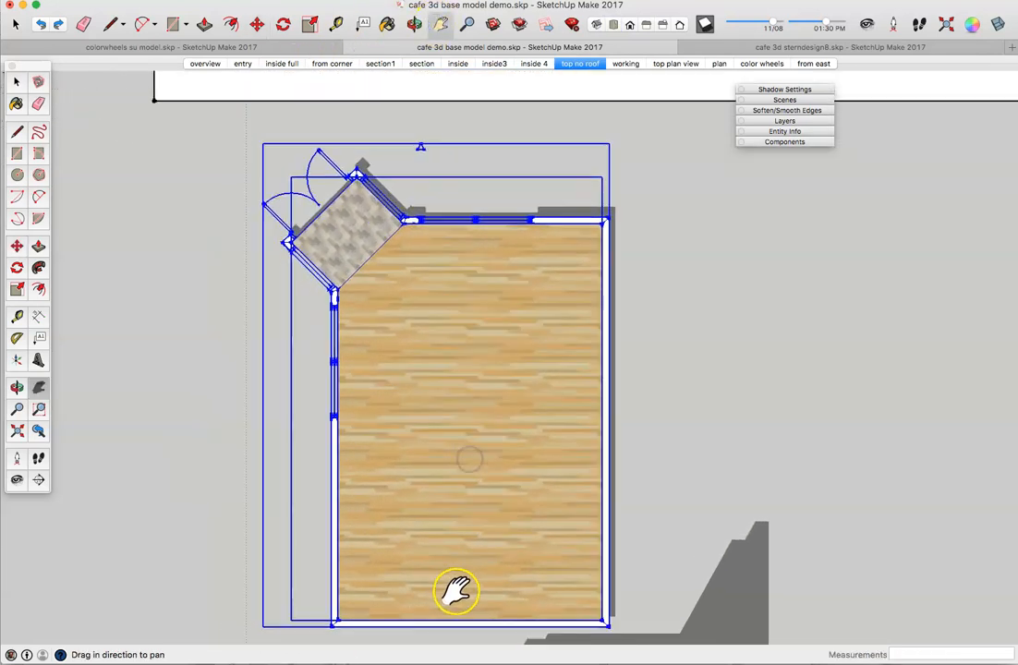
pyautogui.scroll(1, 457, 593)
pyautogui.moveTo(456, 591); pyautogui.dragTo(458, 554)
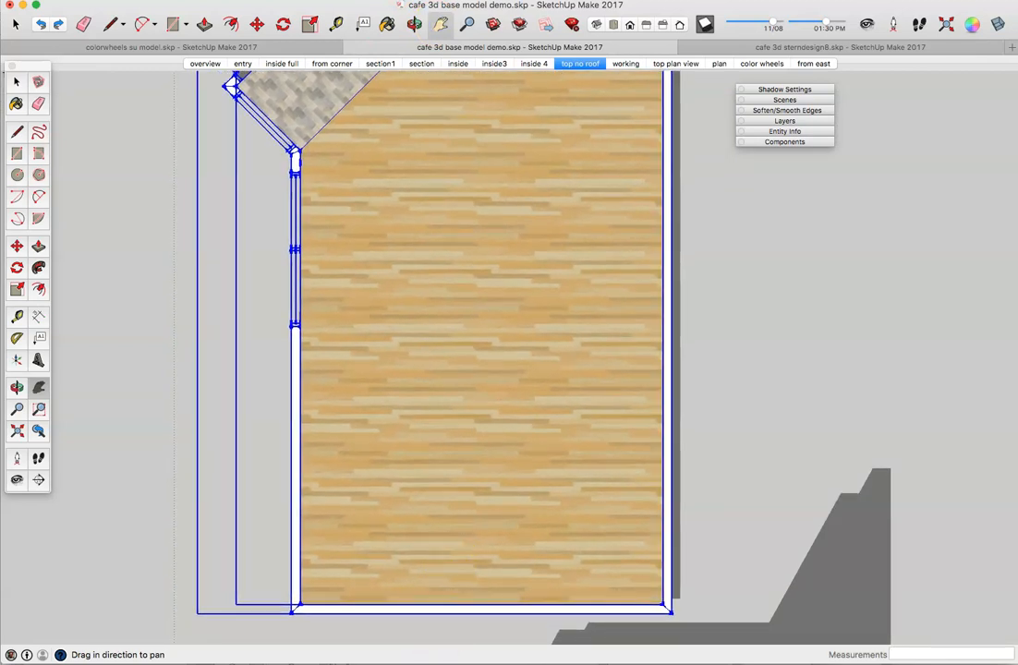
pyautogui.press('super+Tab')
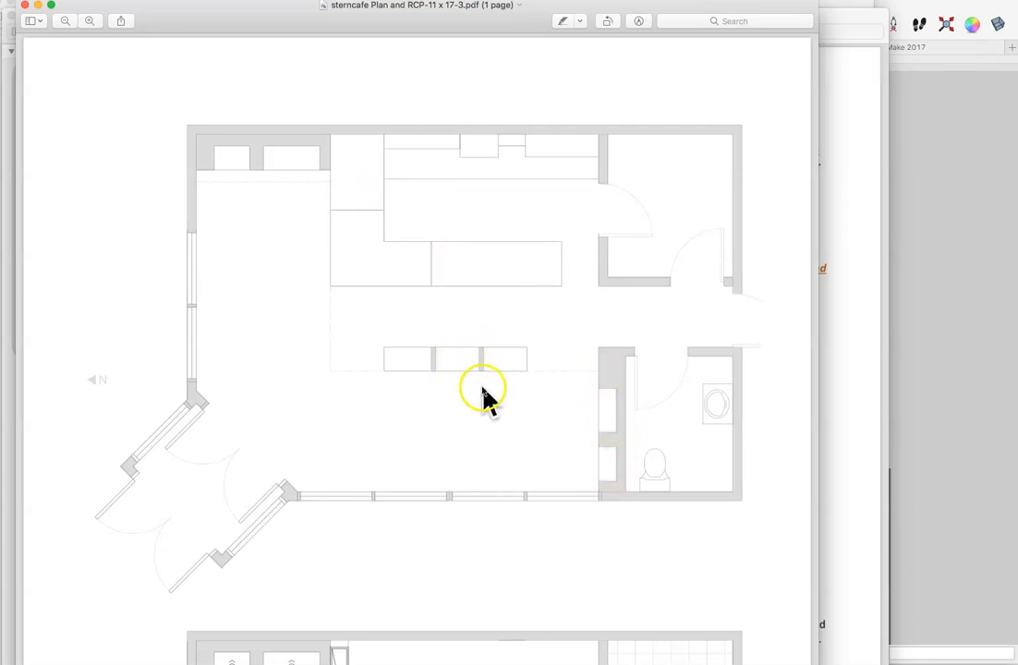
# Step: Set aside the sterncafe floor plan PDF and bring the SketchUp model back to the front
pyautogui.click(893, 321)
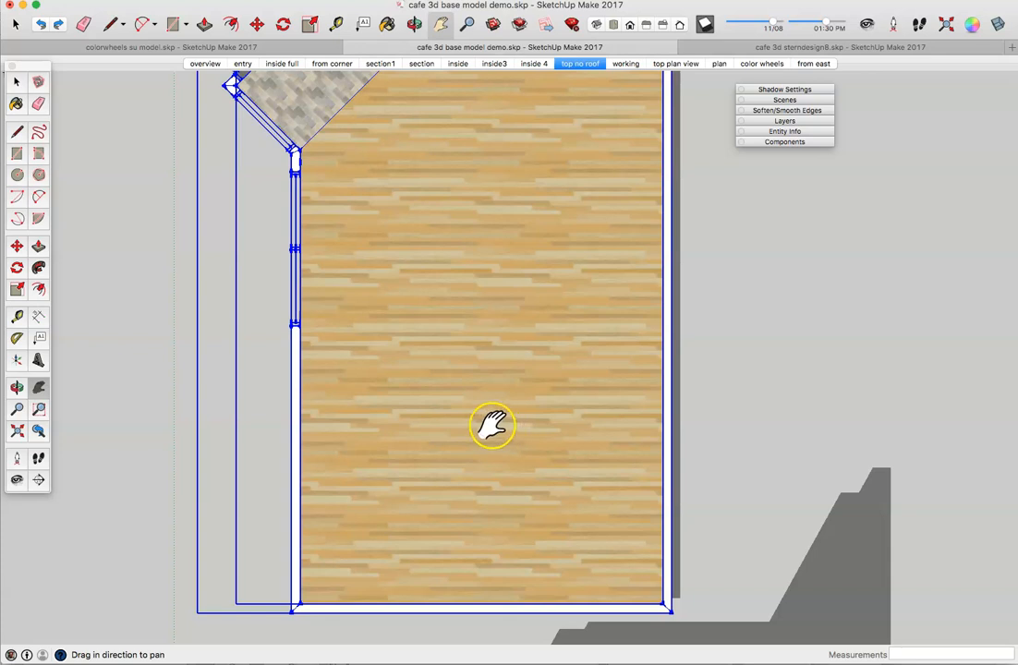
# Step: Draw a 7'6" line up from the floor's bottom-left corner, then a line across to the right wall
pyautogui.click(16, 132)
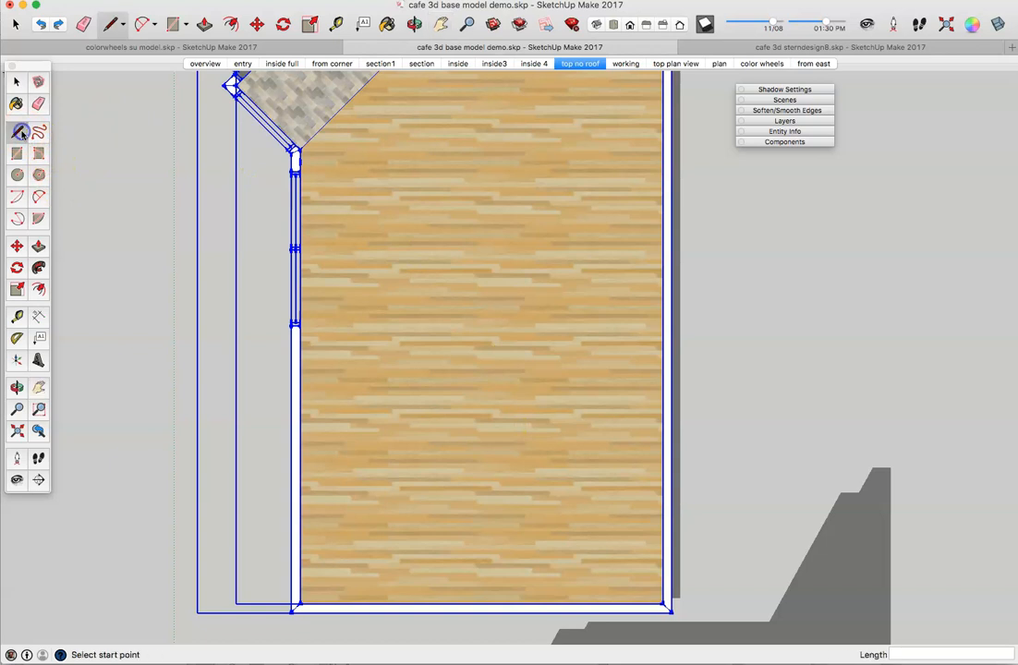
pyautogui.click(301, 601)
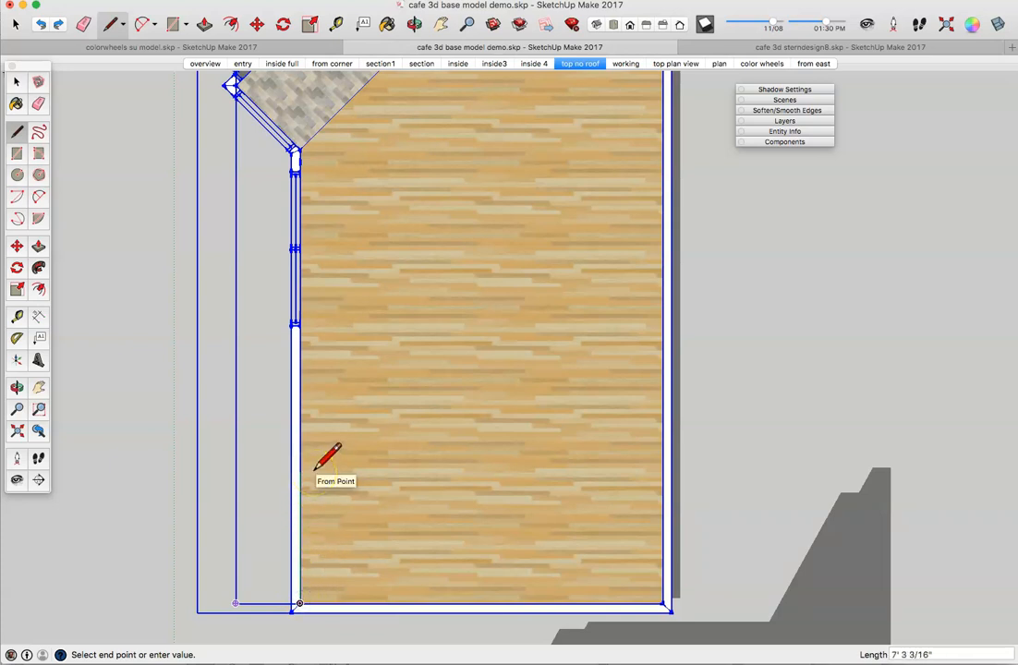
pyautogui.write('7')
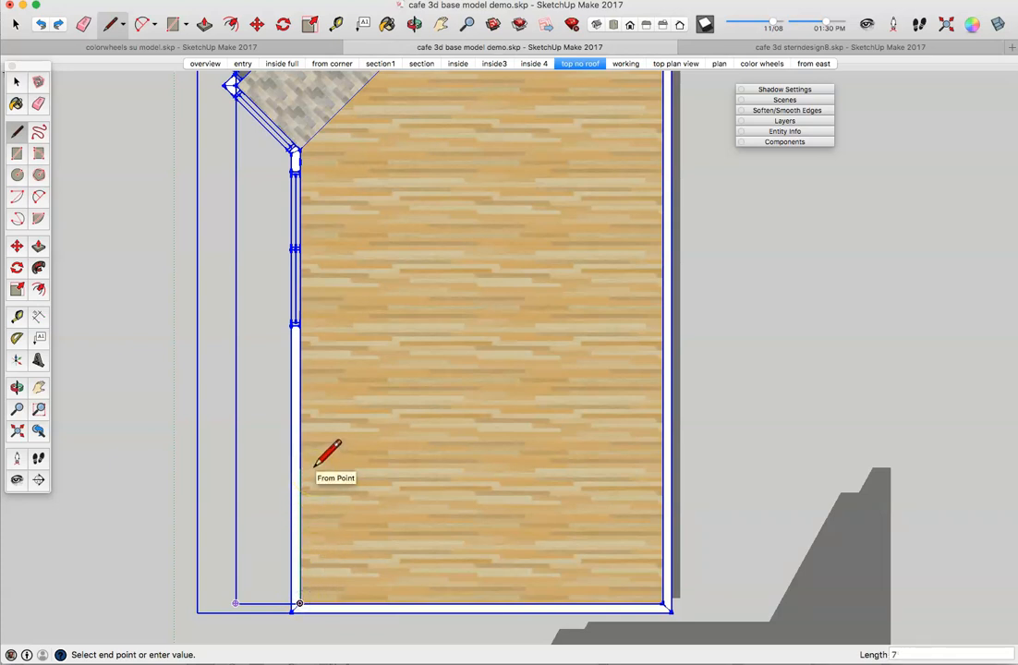
pyautogui.click(317, 466)
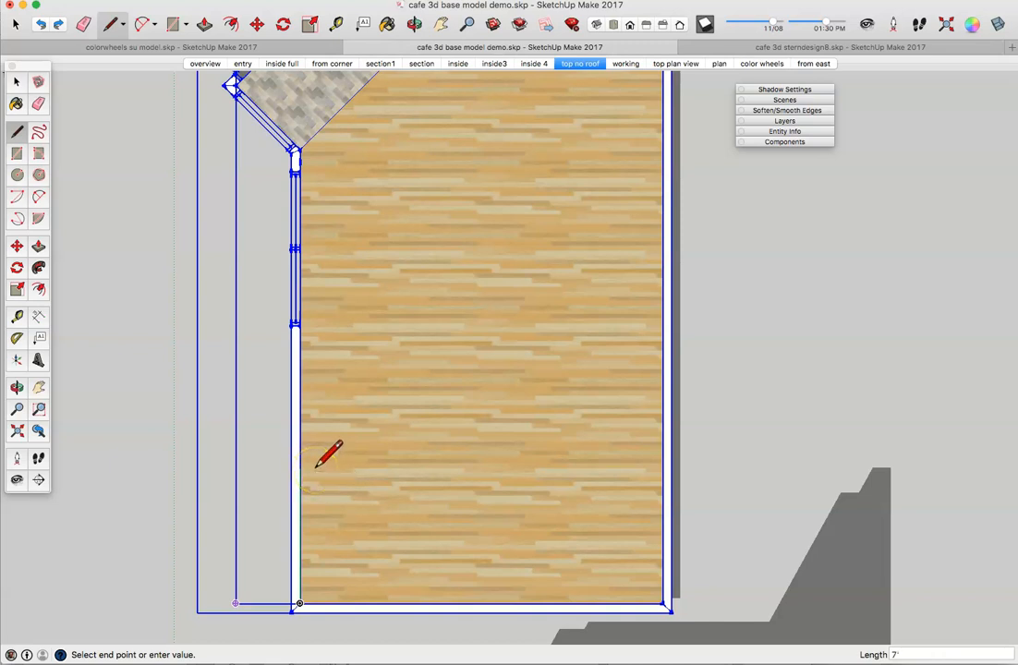
pyautogui.write("'6")
pyautogui.press('Return')
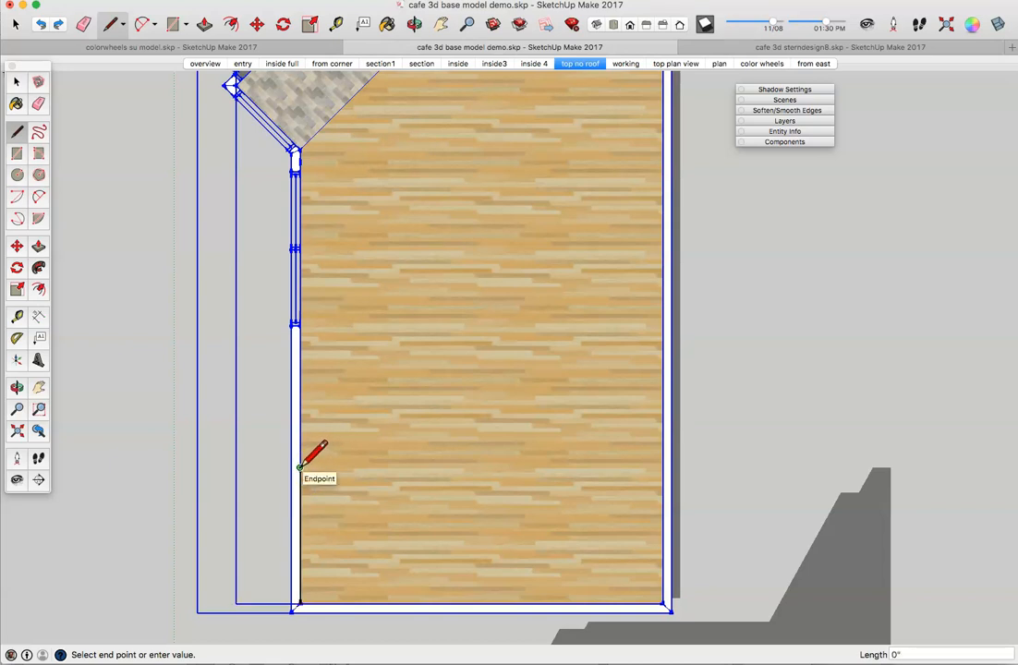
pyautogui.moveTo(300, 468); pyautogui.dragTo(661, 469)
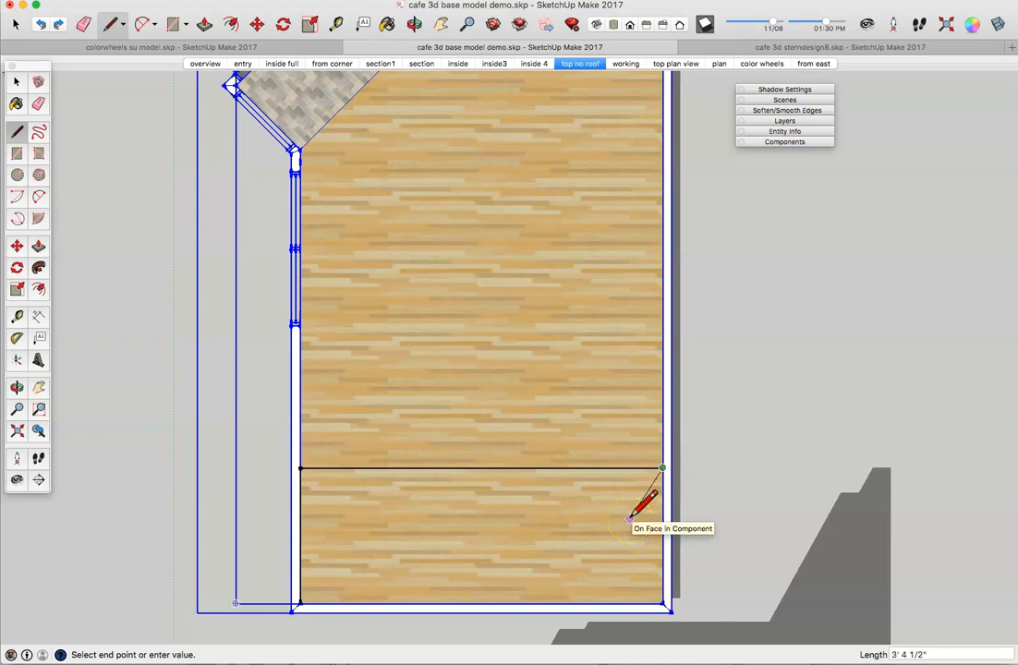
pyautogui.press('Escape')
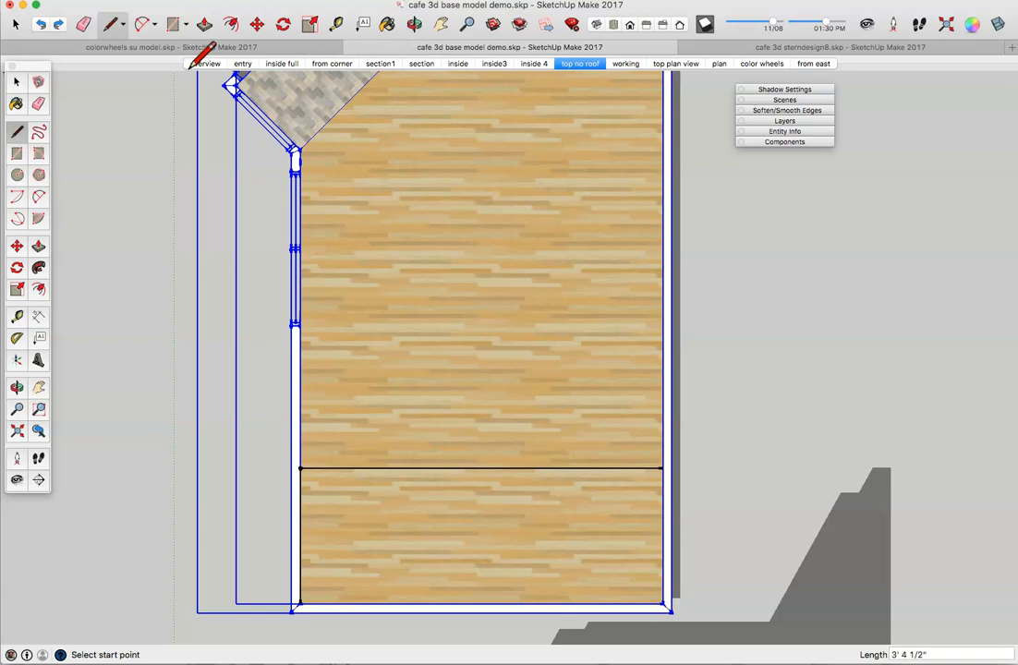
# Step: Mark 8' along the edge from the left wall and drop a line down to the bottom edge
pyautogui.click(18, 130)
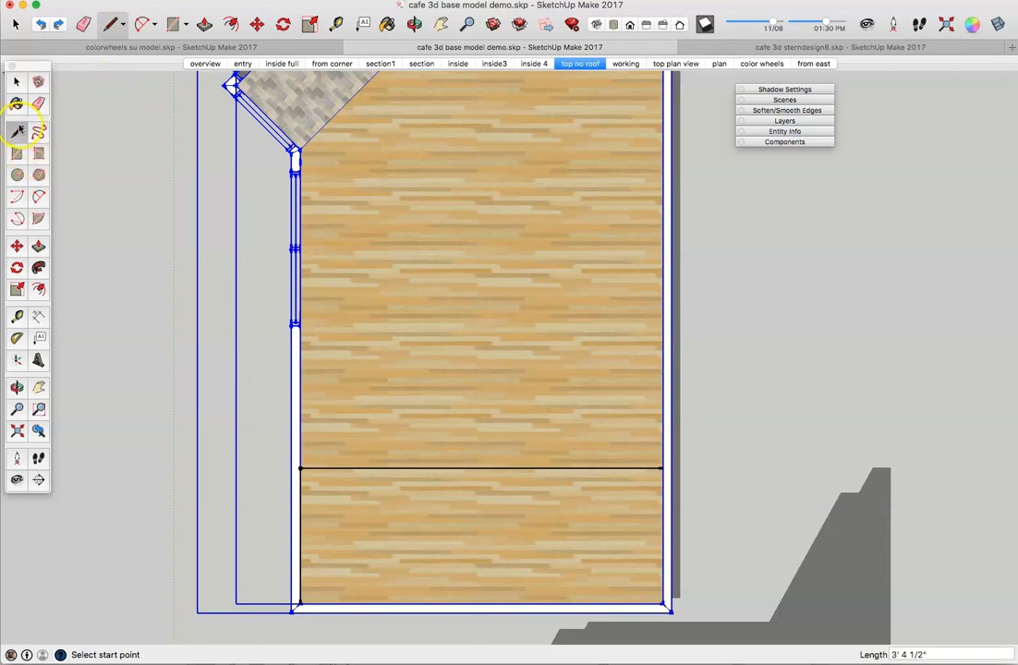
pyautogui.click(299, 468)
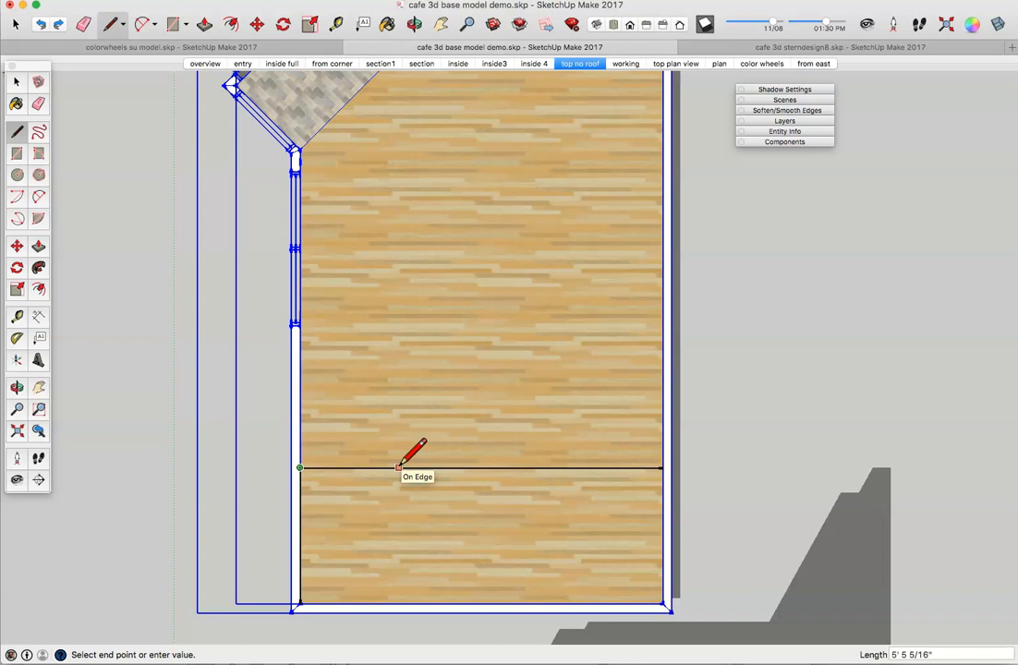
pyautogui.write('8')
pyautogui.press('Return')
pyautogui.click(444, 468)
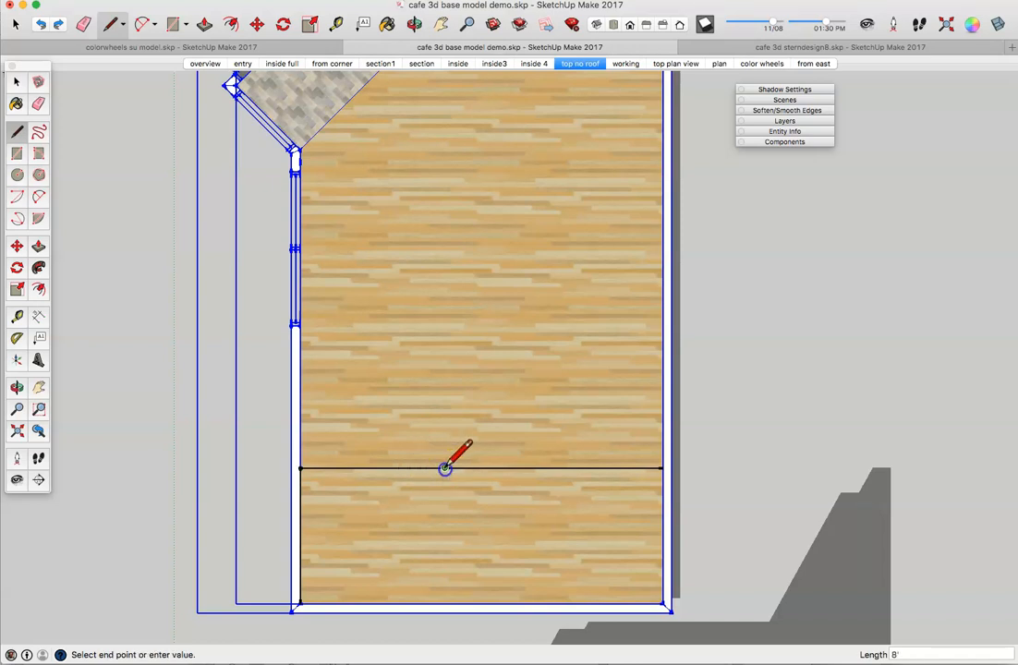
pyautogui.click(445, 603)
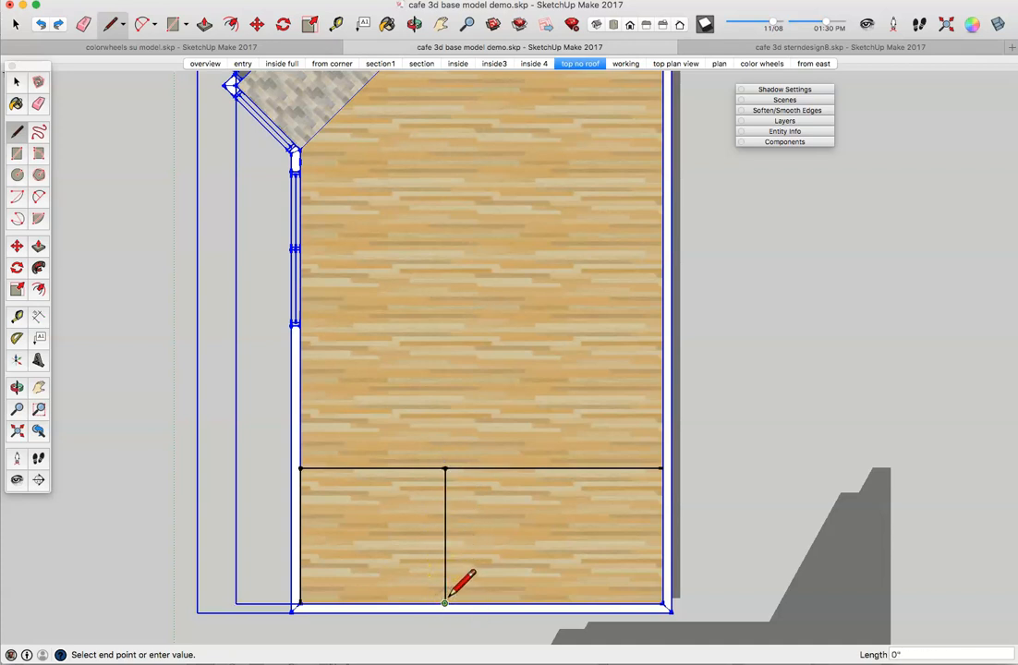
pyautogui.press('Escape')
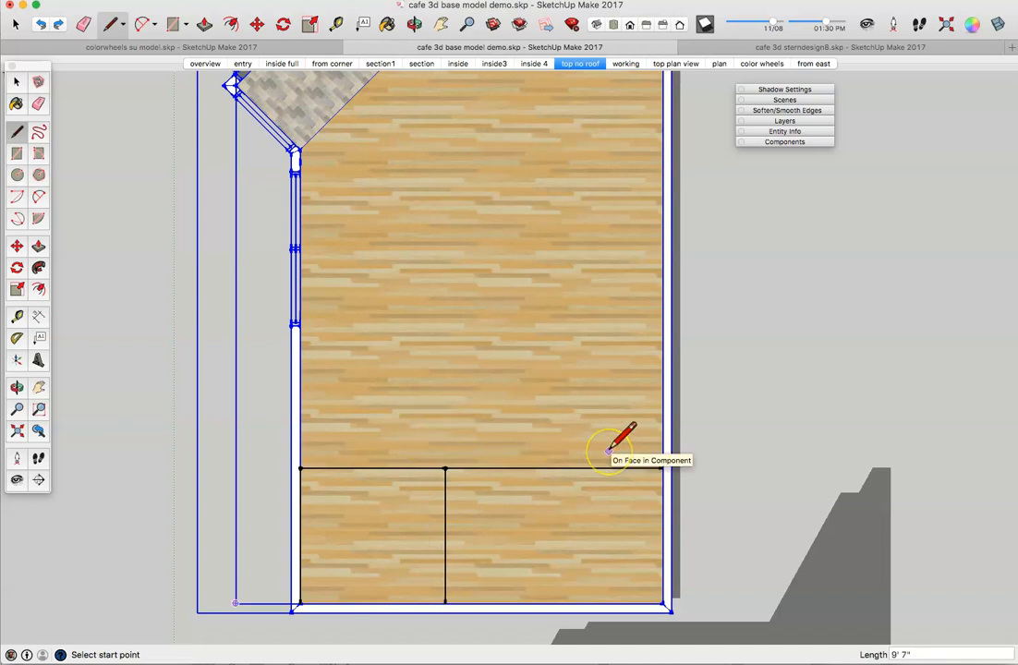
# Step: Mark a further 3'6" along the edge and draw a second line down to the bottom edge
pyautogui.click(574, 494)
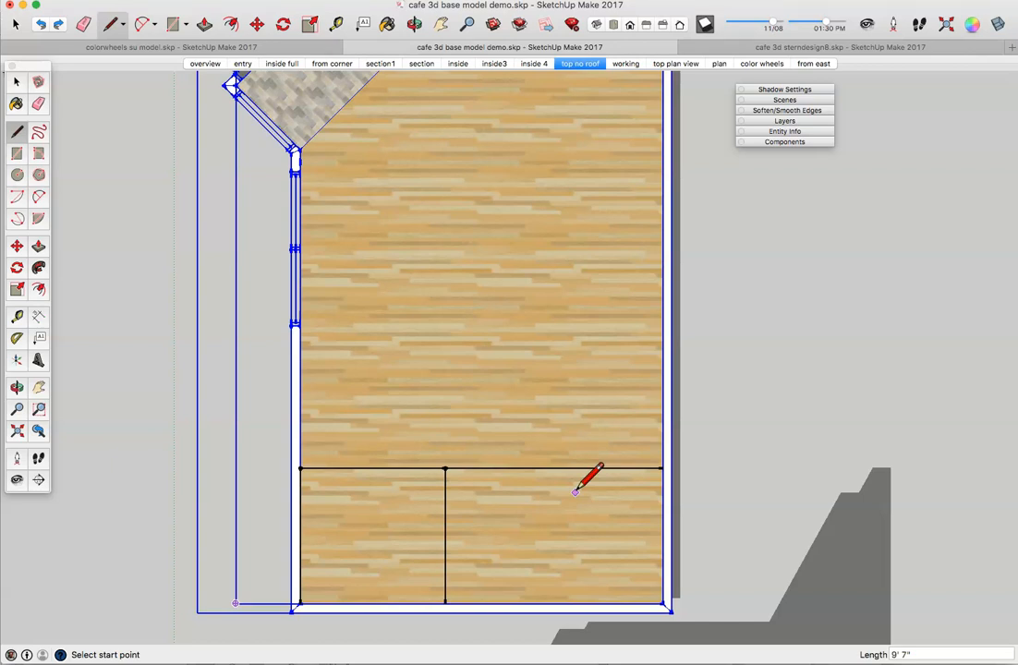
pyautogui.click(446, 469)
pyautogui.moveTo(446, 469); pyautogui.dragTo(516, 469)
pyautogui.write('3')
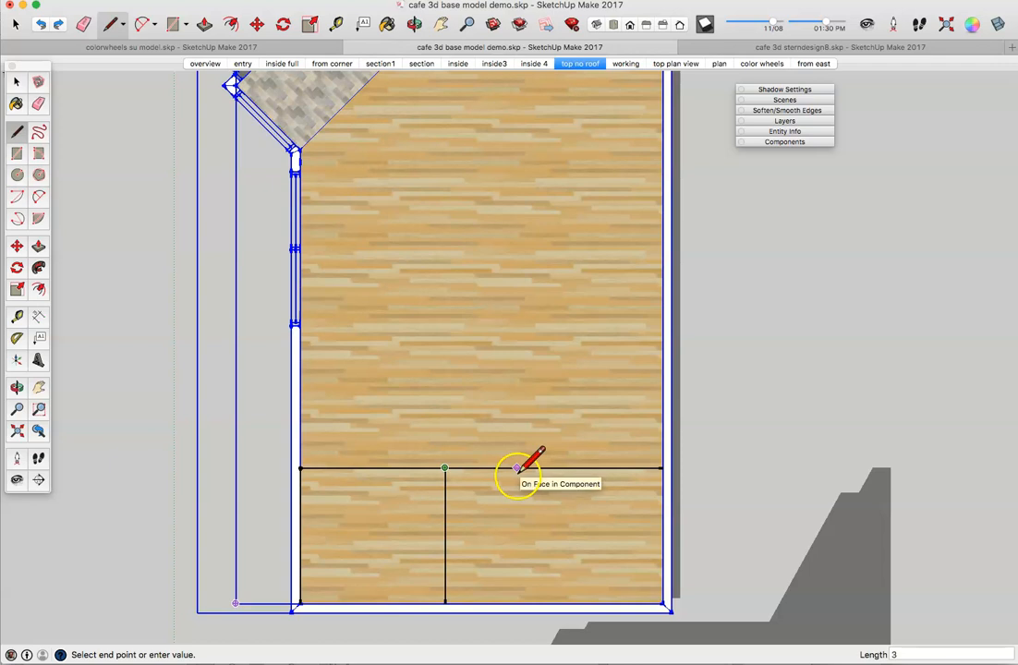
pyautogui.write("'6")
pyautogui.press('Return')
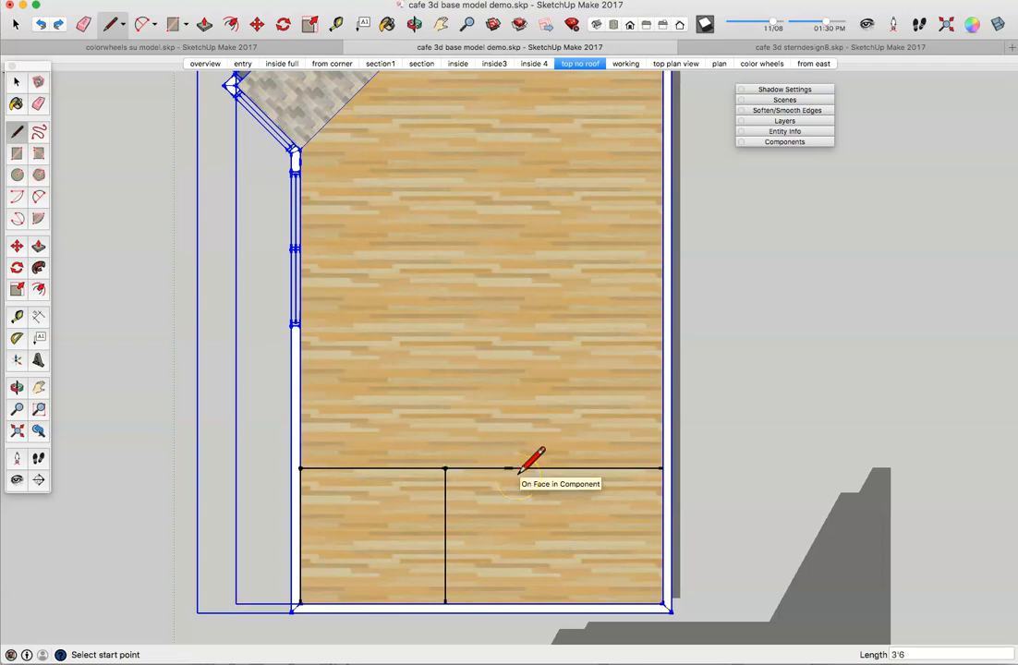
pyautogui.moveTo(508, 469); pyautogui.dragTo(508, 603)
pyautogui.click(508, 603)
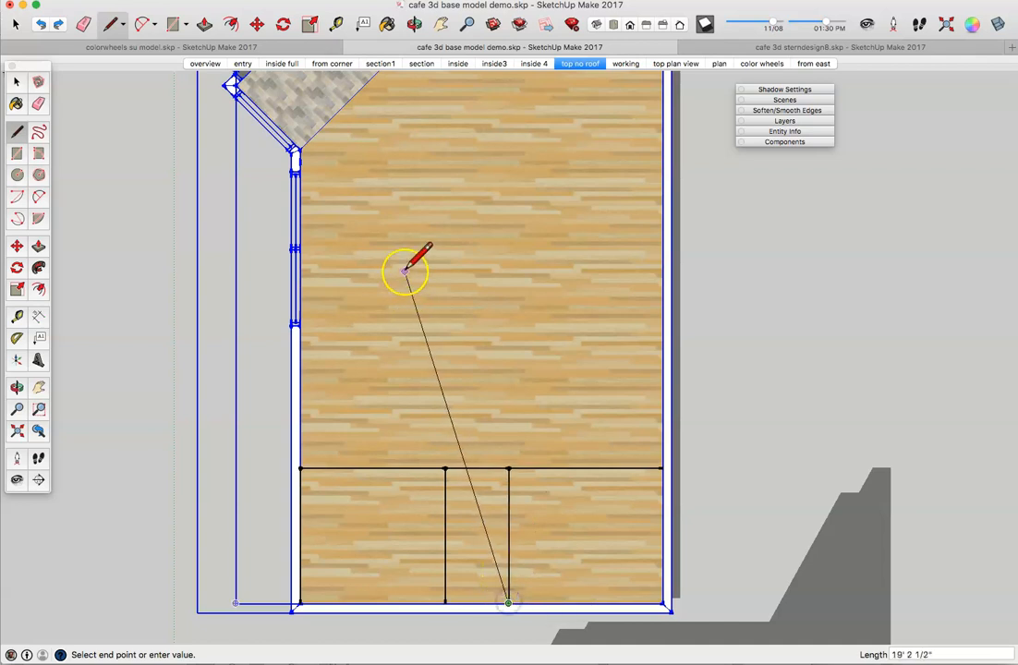
pyautogui.press('Escape')
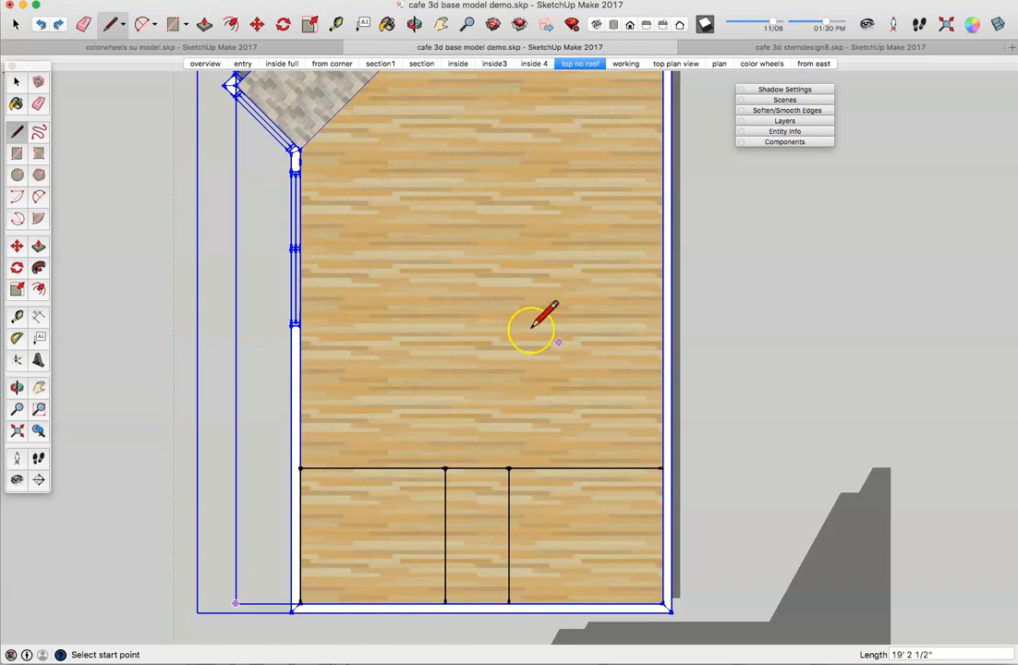
# Step: Draw an 18-inch line down the left wall and a line across to the 8' partition
pyautogui.click(301, 468)
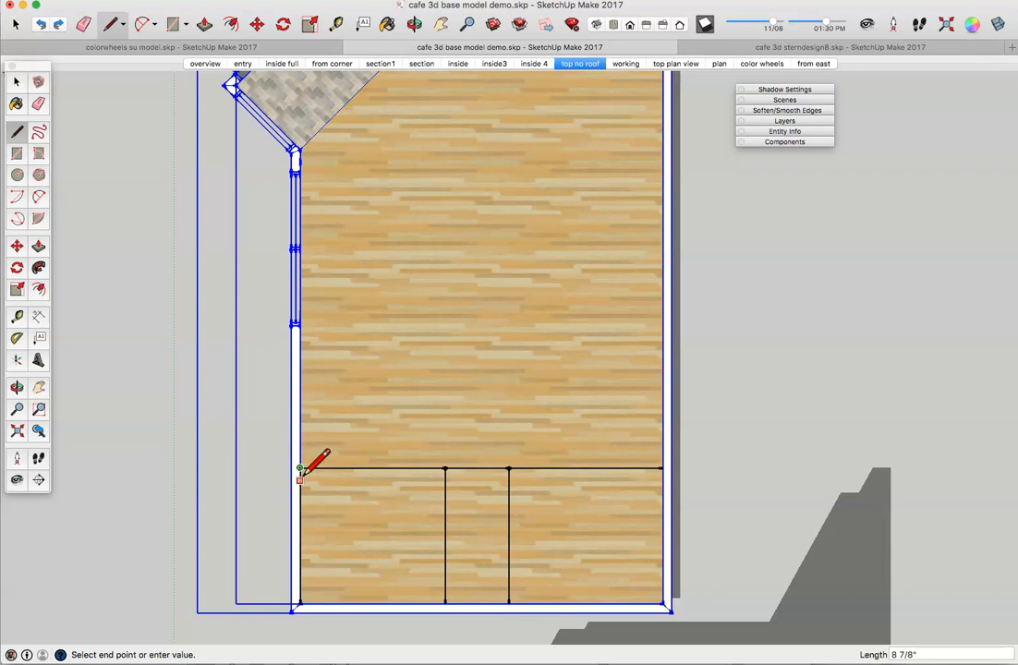
pyautogui.click(303, 468)
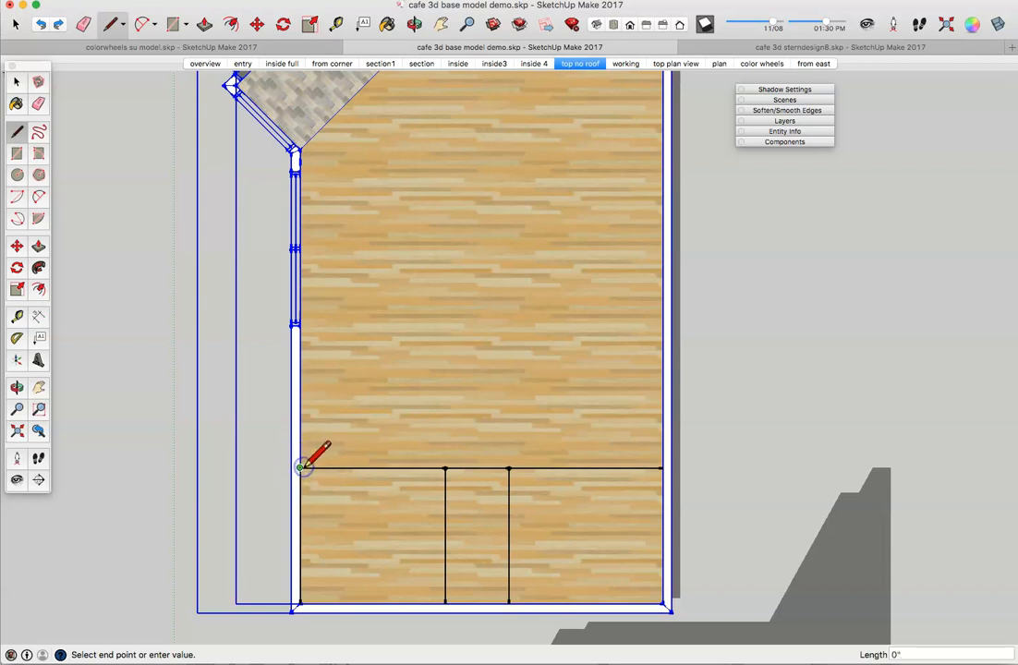
pyautogui.write('18')
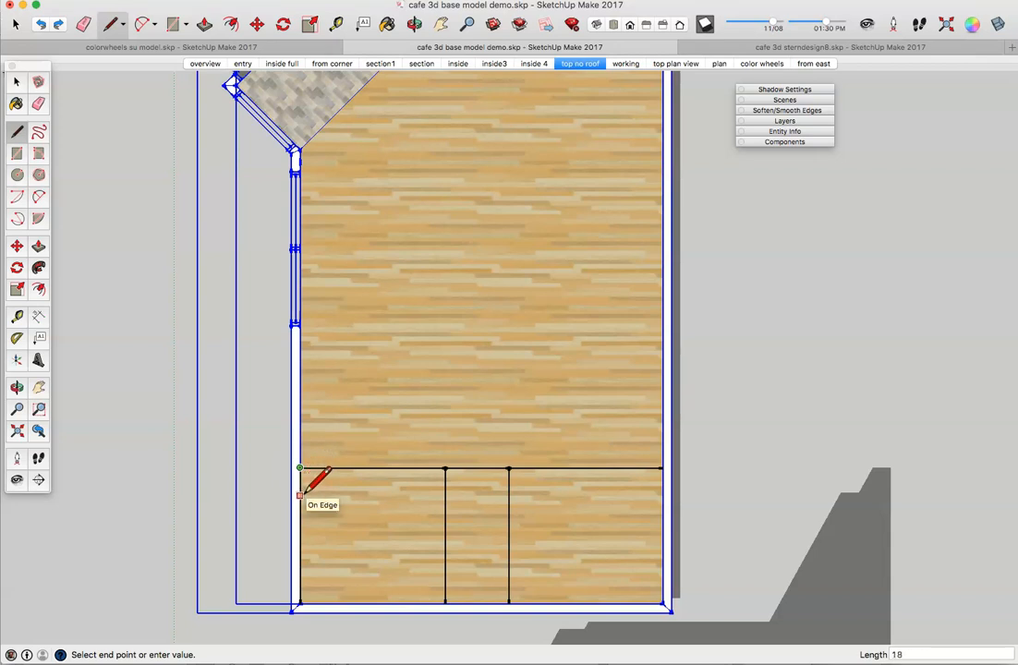
pyautogui.press('Return')
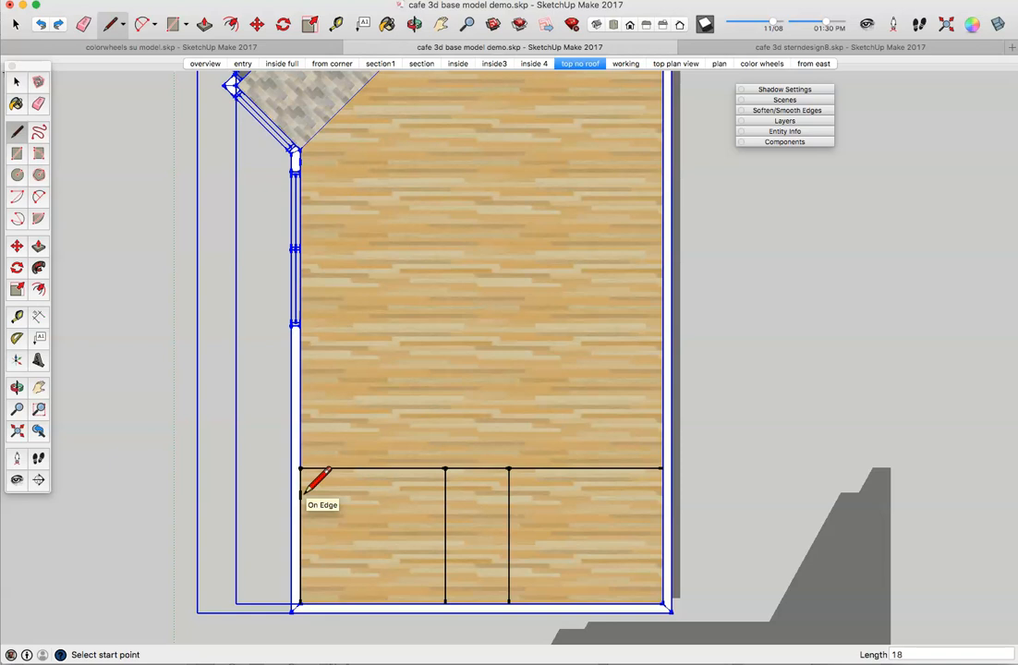
pyautogui.moveTo(301, 494); pyautogui.dragTo(446, 495)
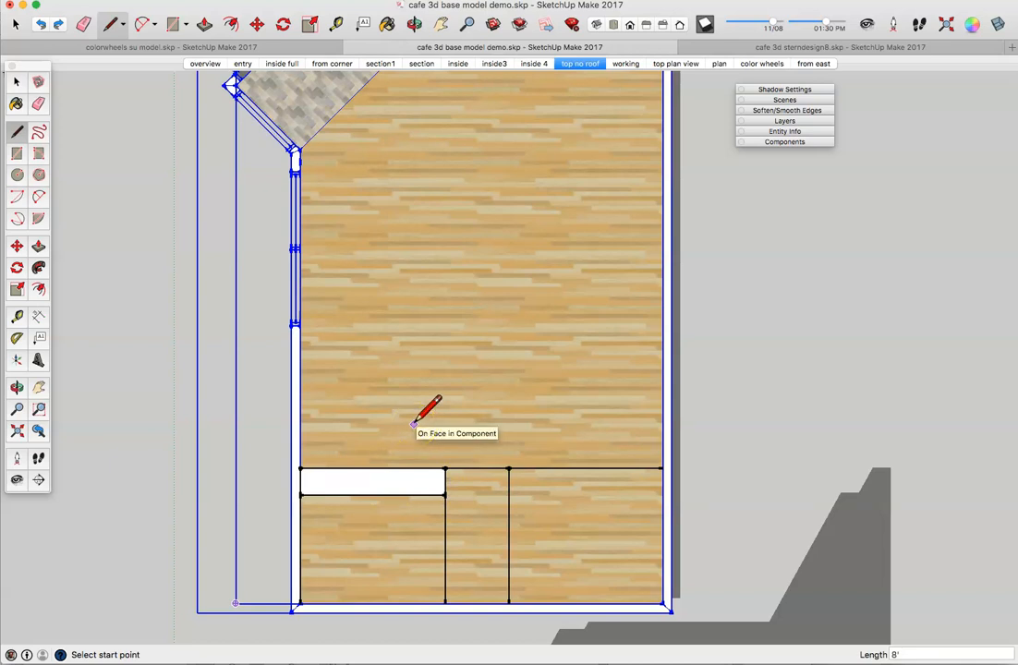
# Step: Offset 6 inches along the bottom edge and draw a line up to close the narrow strip
pyautogui.click(443, 603)
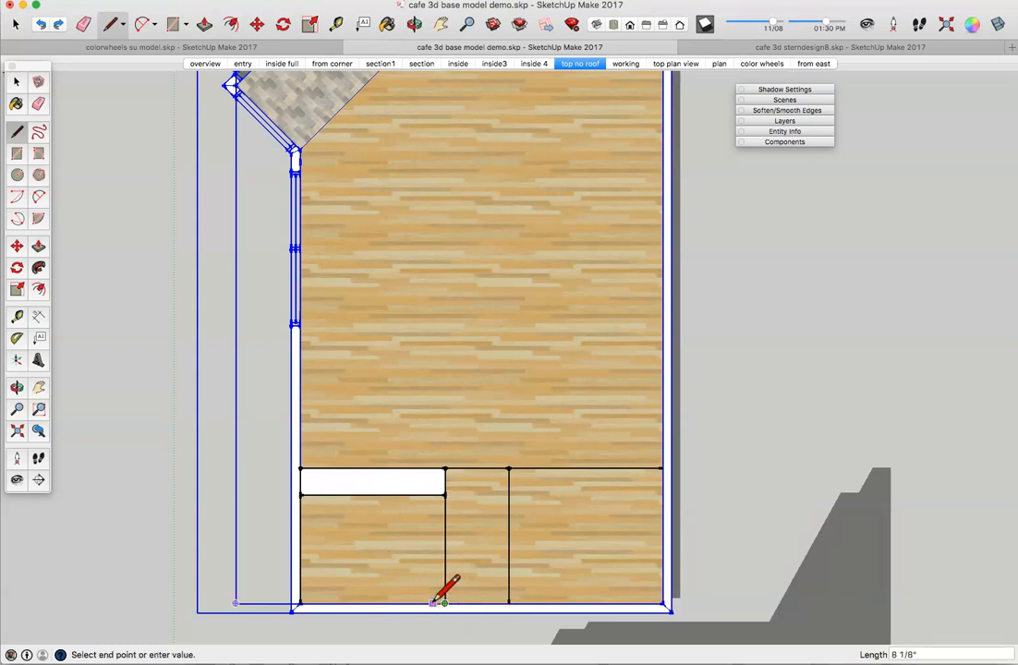
pyautogui.write('6')
pyautogui.press('Return')
pyautogui.moveTo(436, 602); pyautogui.dragTo(436, 494)
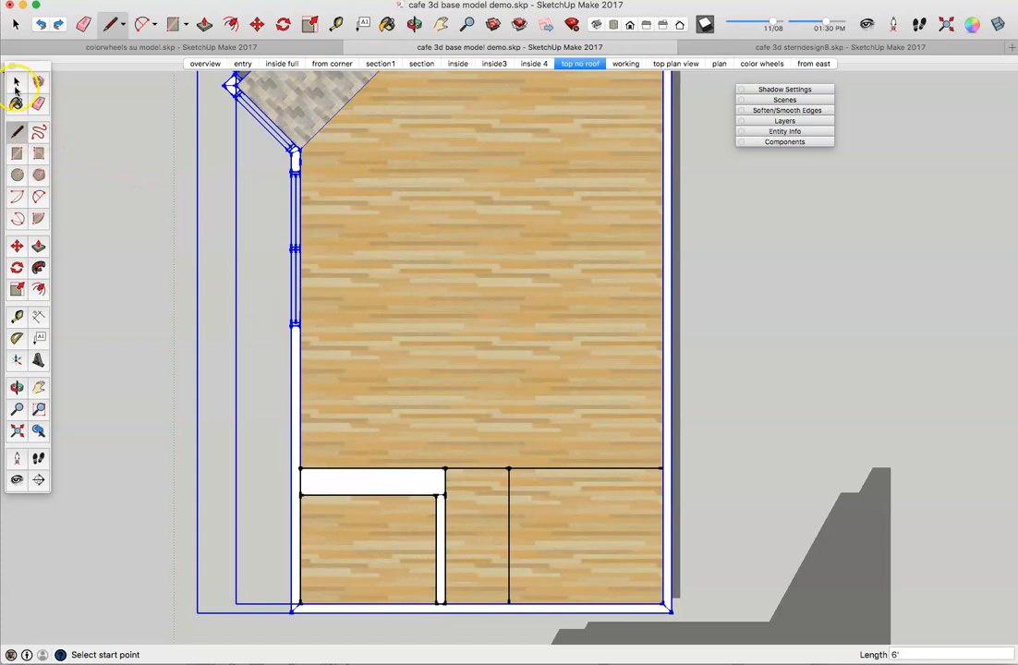
pyautogui.click(16, 83)
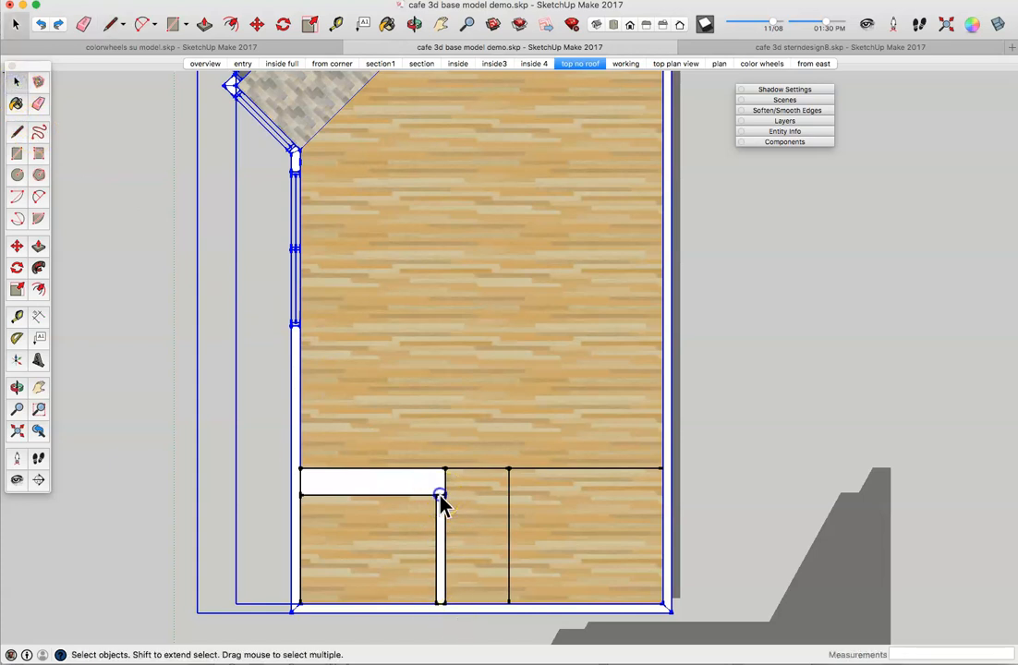
# Step: Draw a 6-inch-offset vertical line in the right bay and a 6-inch line across from the right wall
pyautogui.scroll(3, 440, 504)
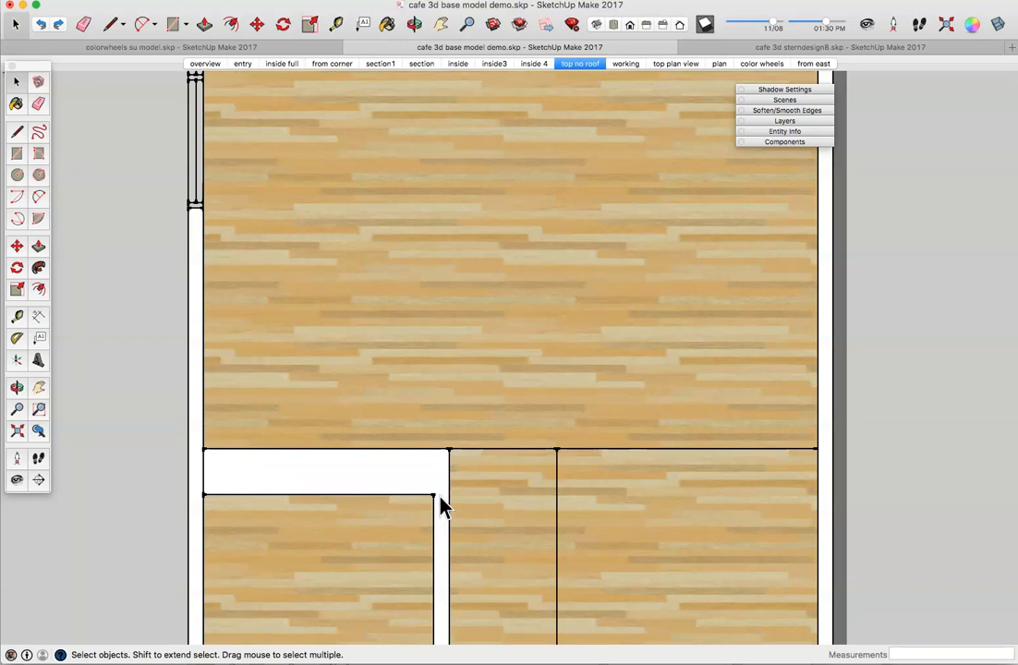
pyautogui.scroll(-5, 518, 488)
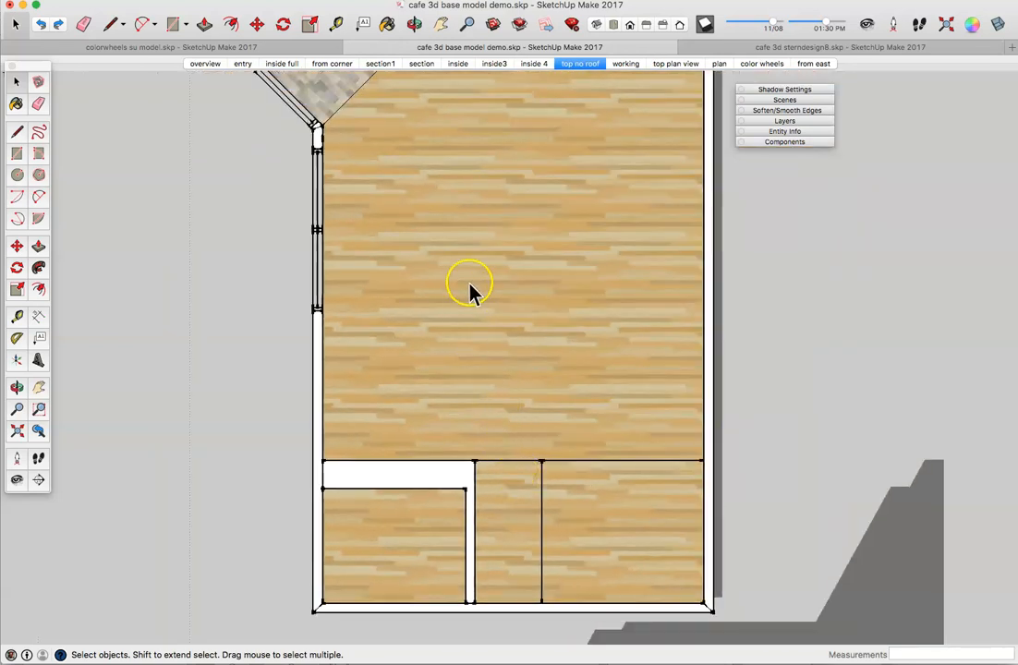
pyautogui.click(17, 132)
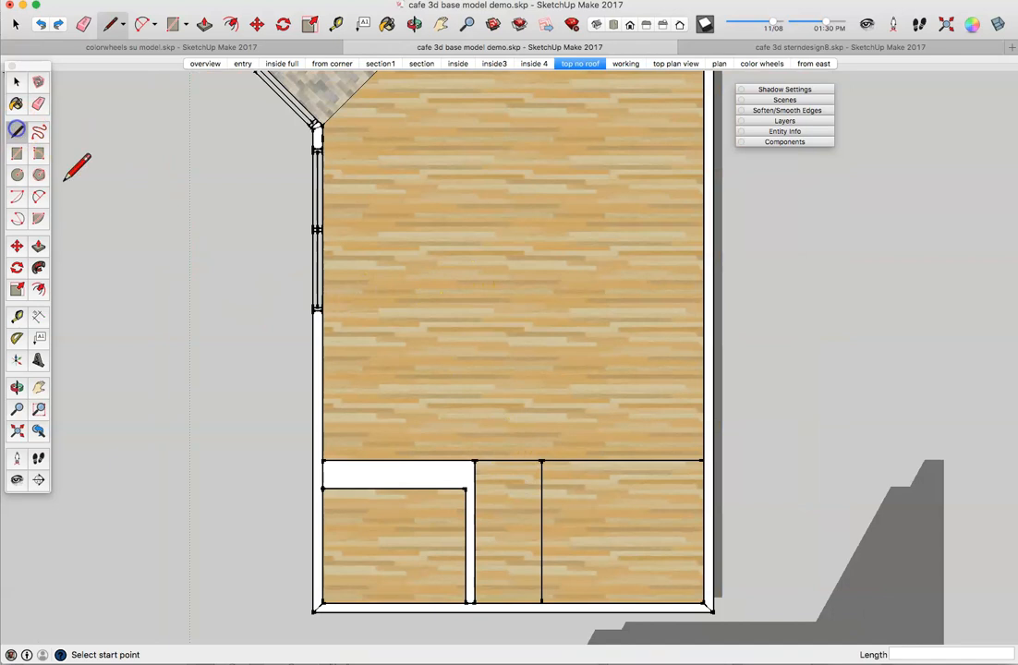
pyautogui.click(543, 603)
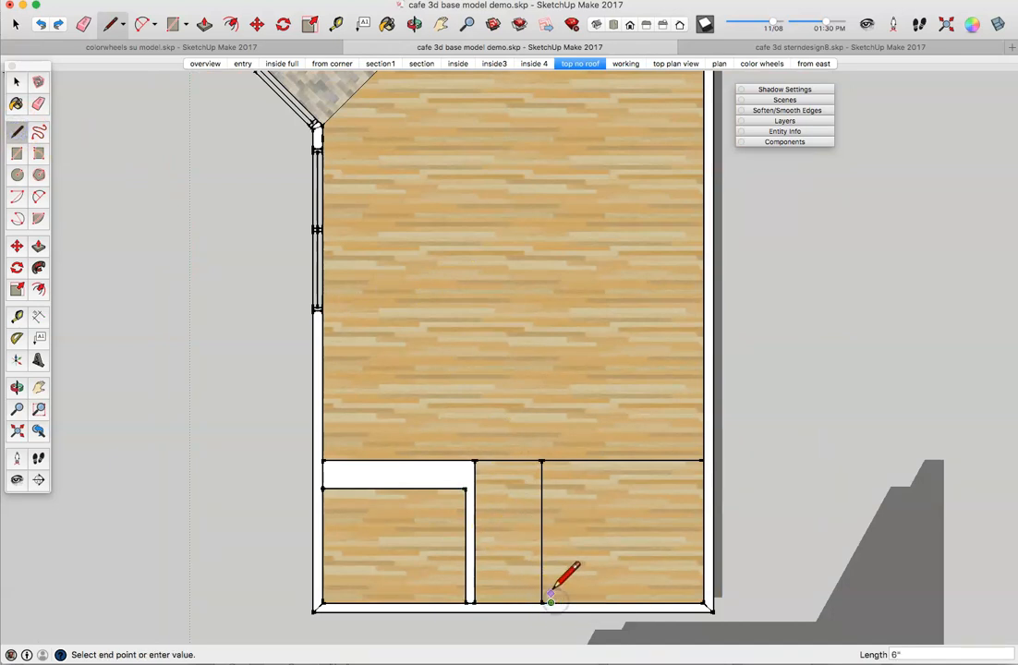
pyautogui.click(550, 460)
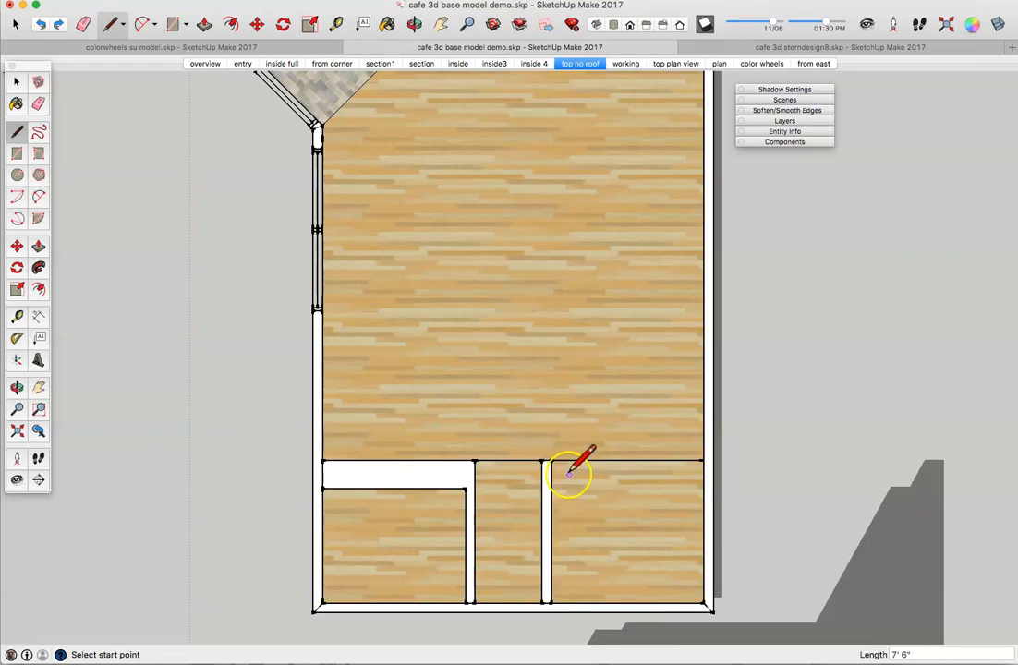
pyautogui.click(704, 460)
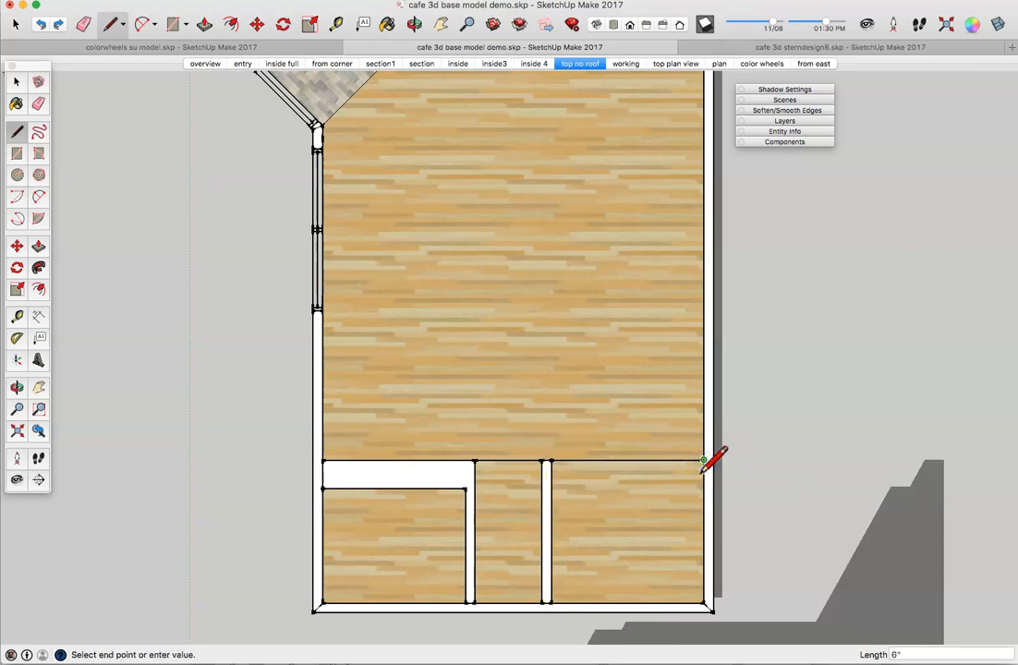
pyautogui.click(700, 475)
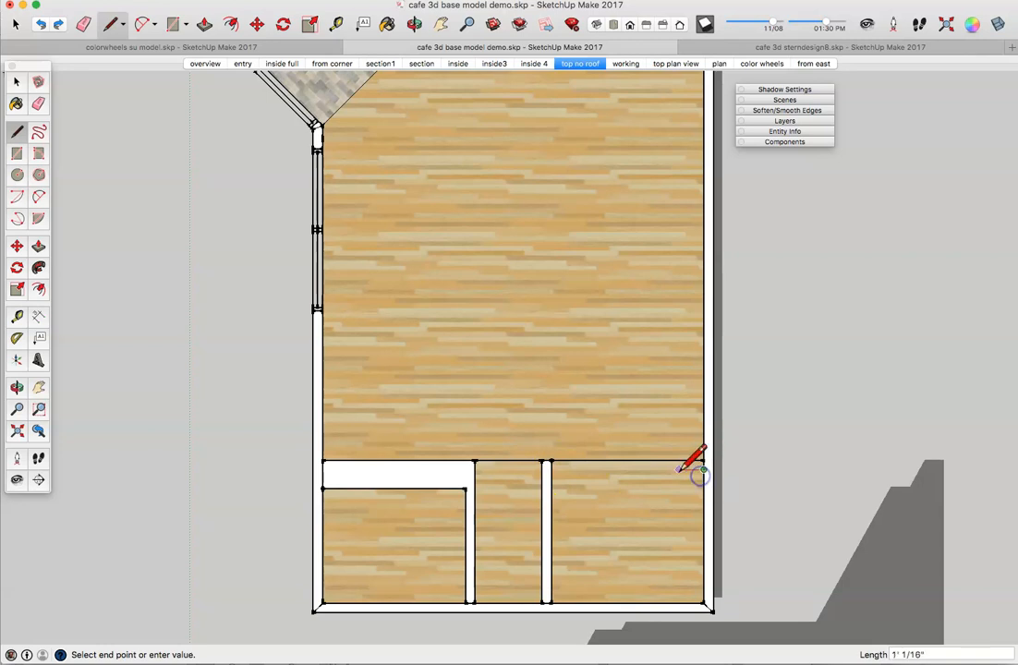
pyautogui.click(551, 469)
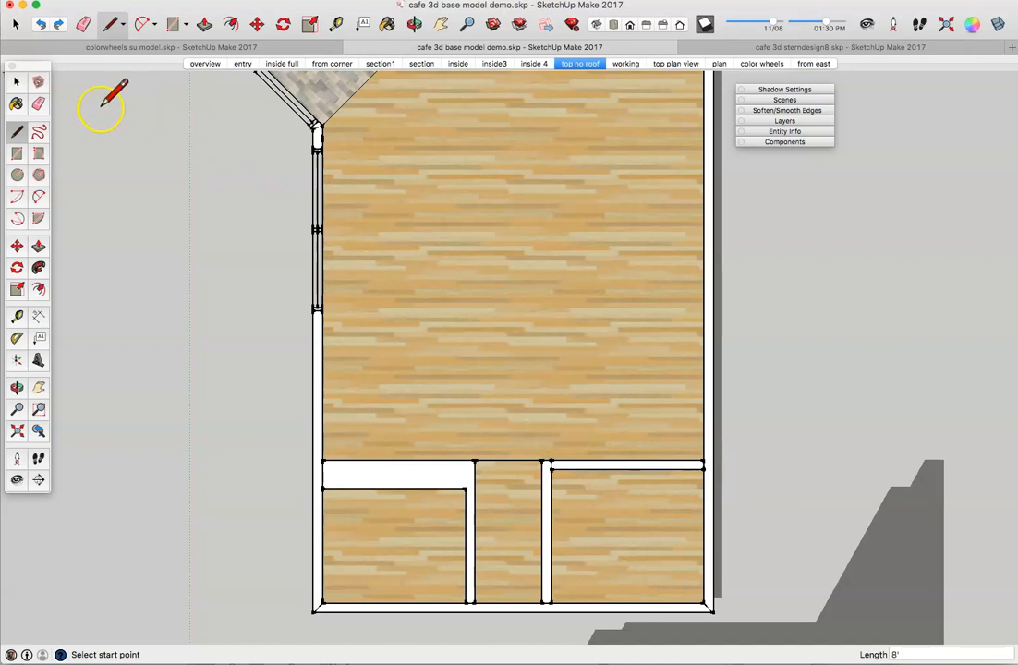
# Step: Delete the leftover short edge and the edge between the two strips
pyautogui.click(17, 82)
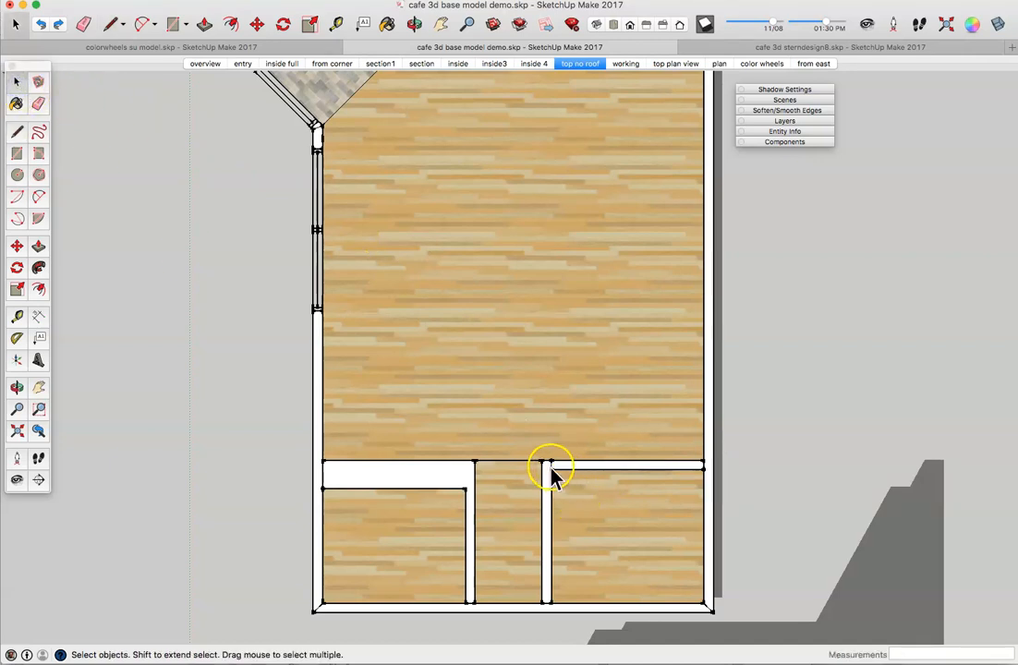
pyautogui.scroll(3, 554, 469)
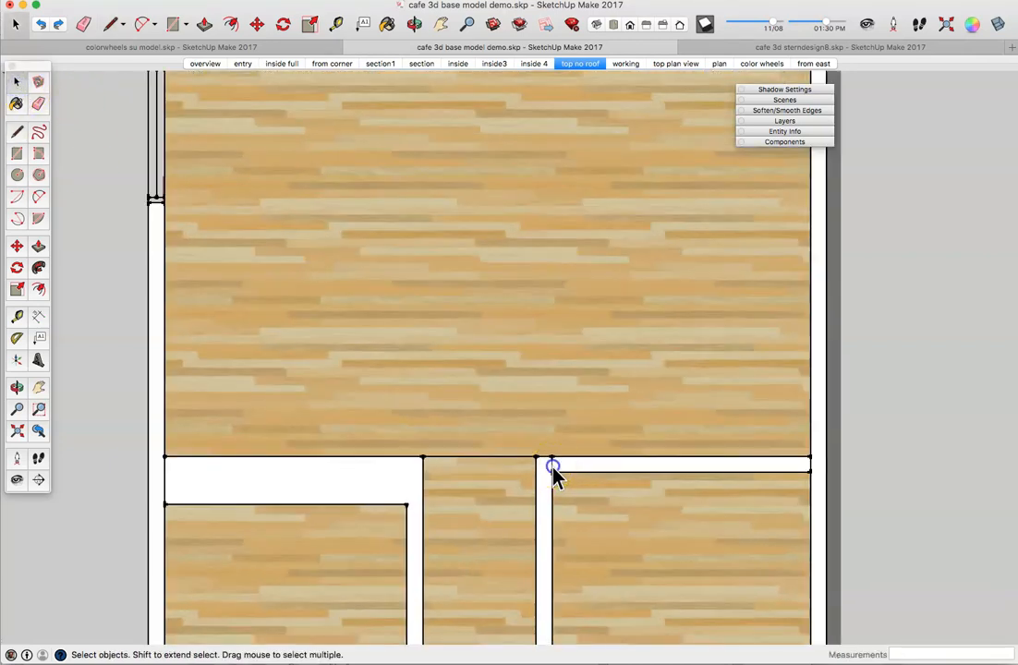
pyautogui.press('Delete')
pyautogui.click(529, 458)
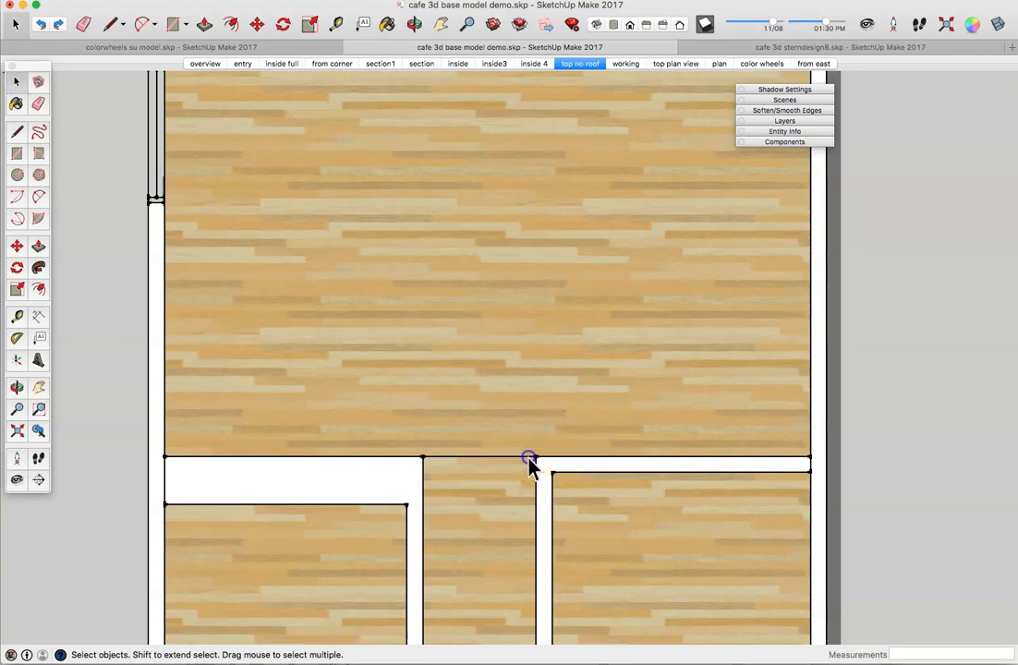
pyautogui.press('Delete')
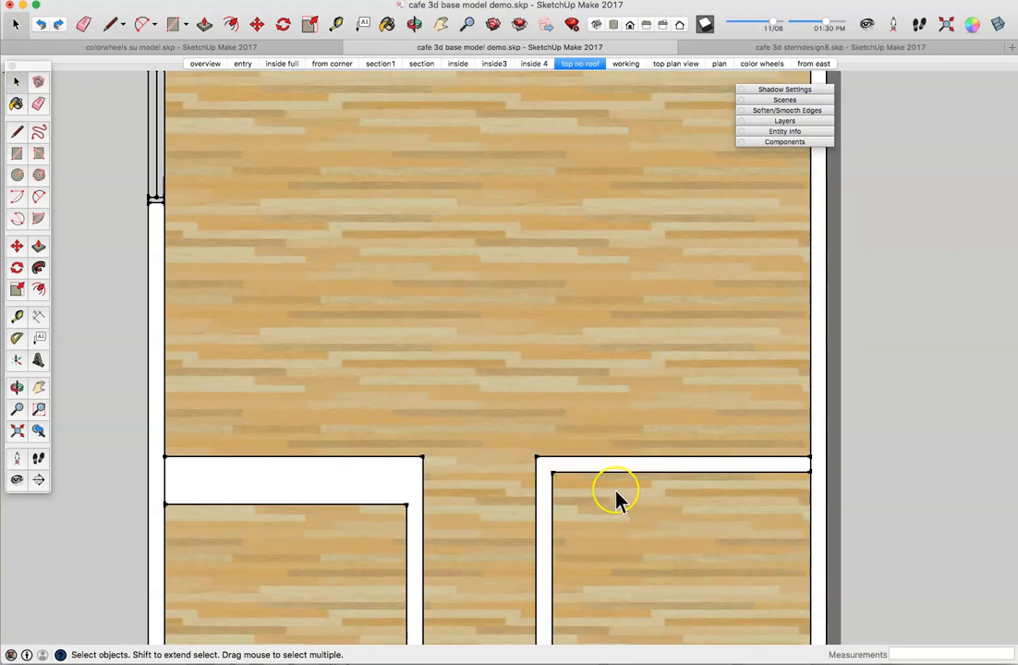
# Step: Switch the camera to the standard Iso view of the café floor
pyautogui.click(597, 28)
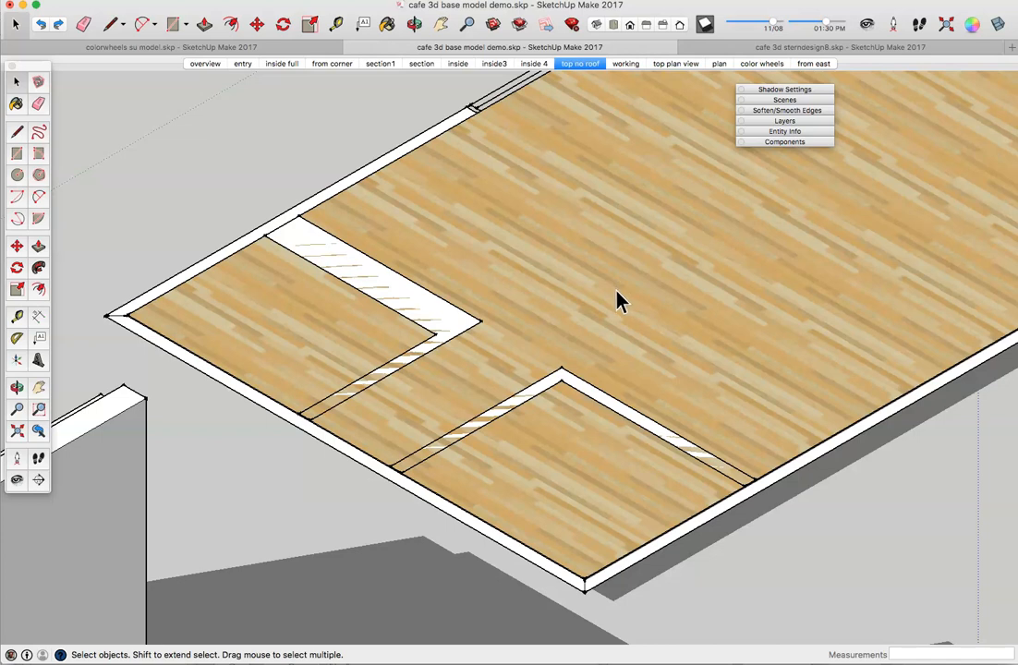
# Step: Push/Pull the left L strip up 15' and double-click the right strip to match that height
pyautogui.click(38, 247)
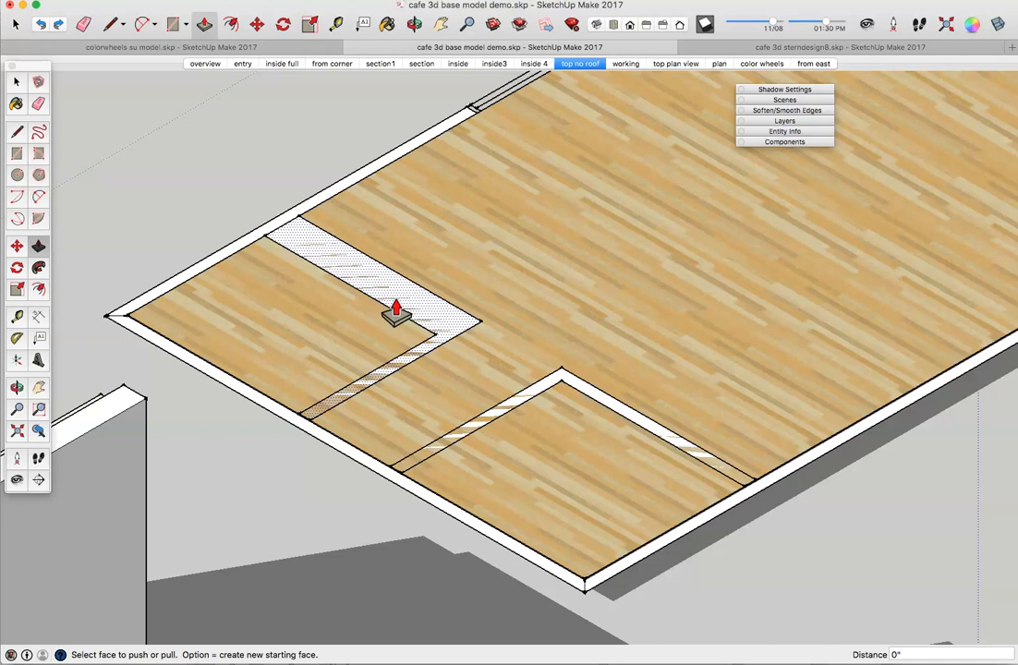
pyautogui.click(396, 309)
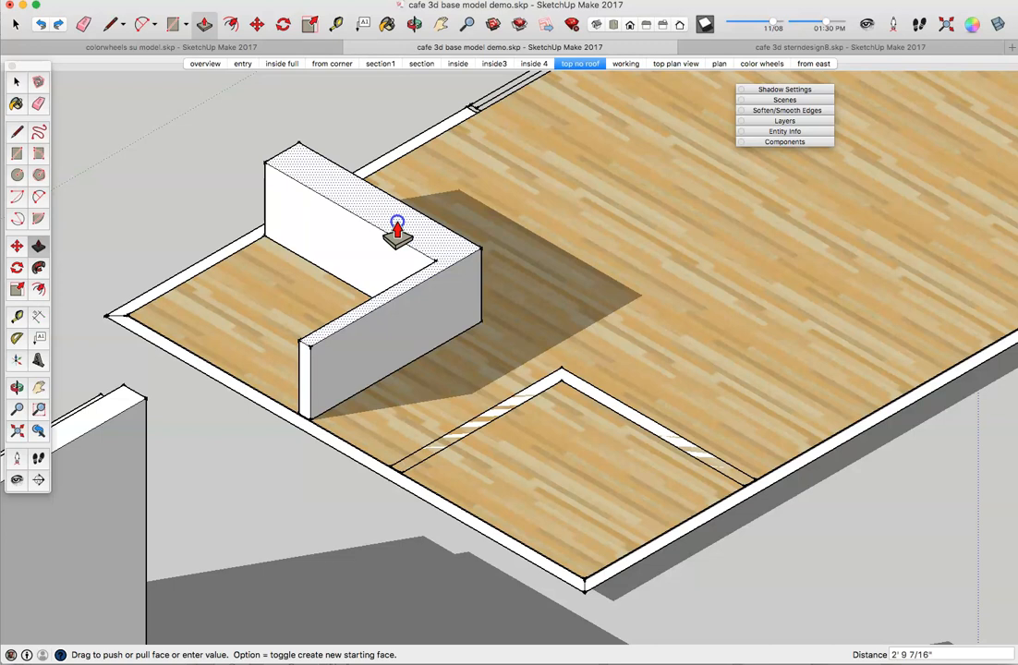
pyautogui.write('15')
pyautogui.press('Return')
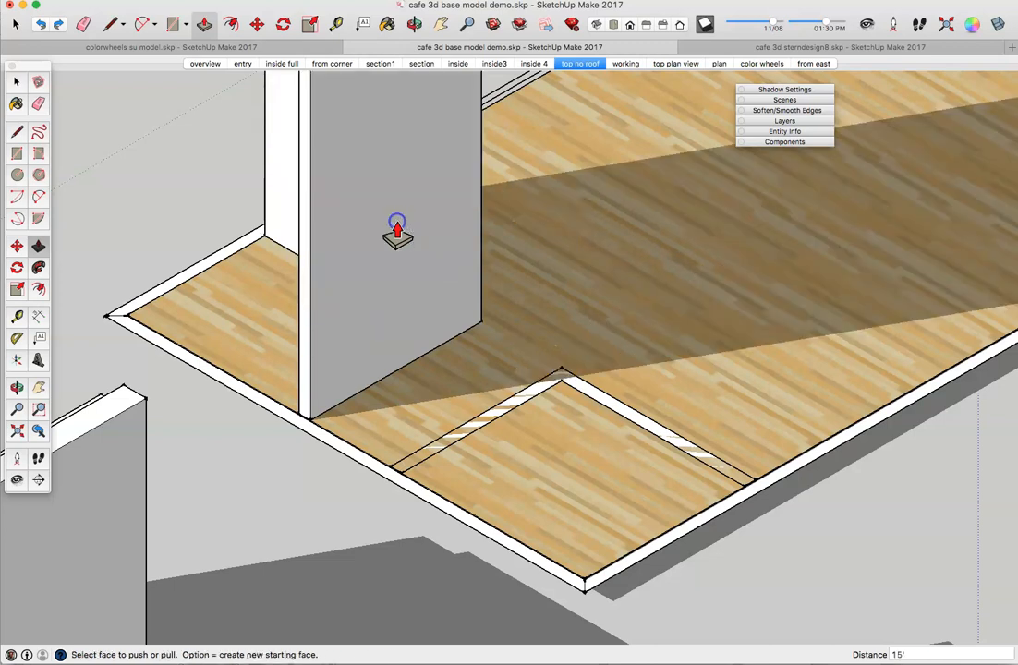
pyautogui.doubleClick(484, 430)
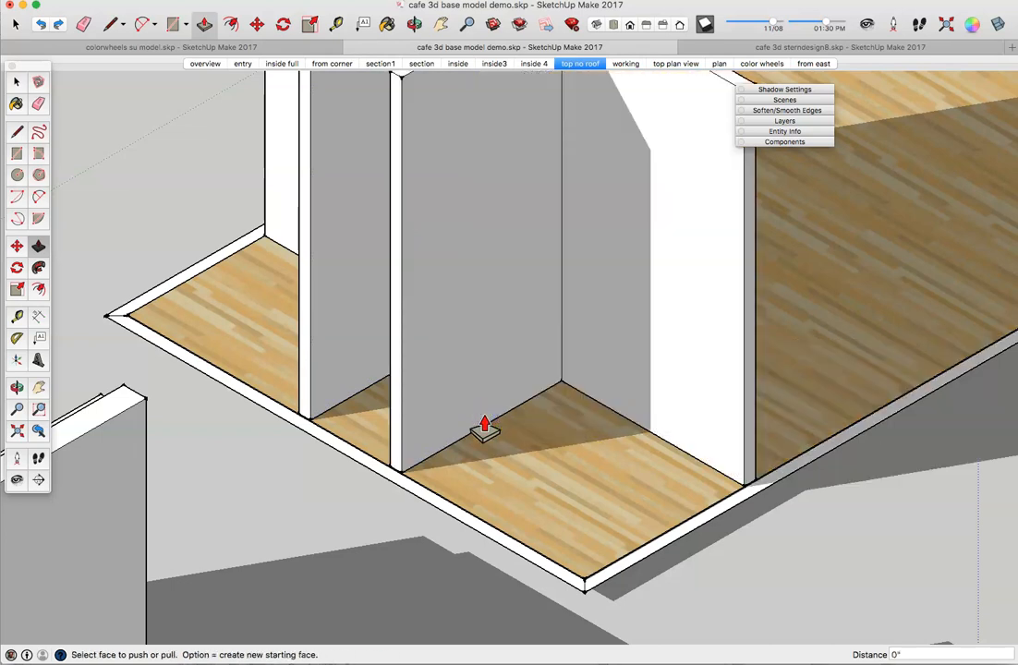
pyautogui.click(459, 445)
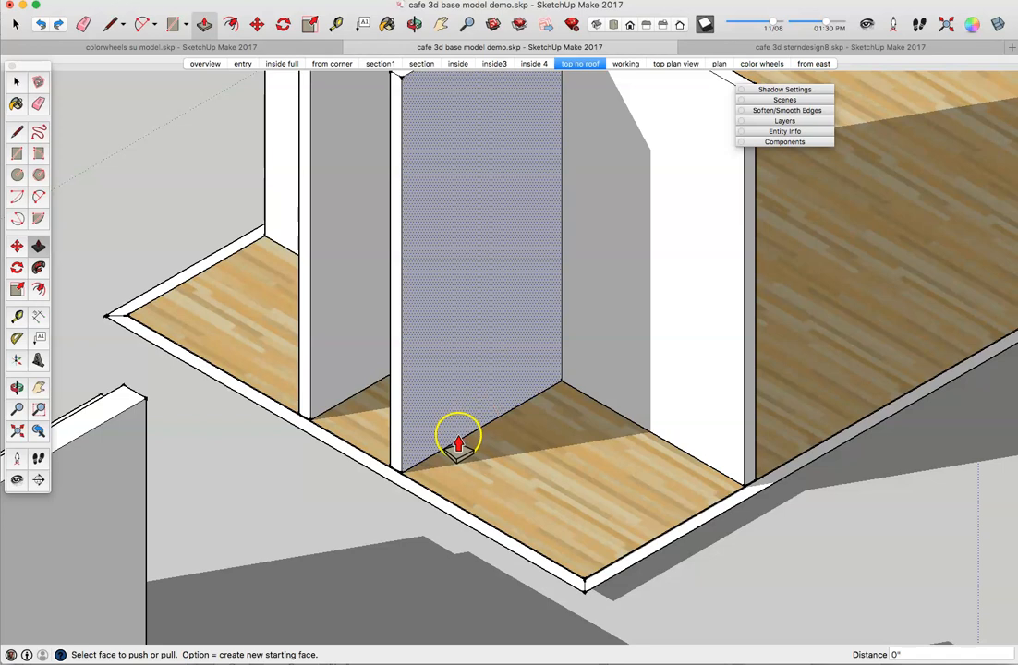
pyautogui.moveTo(848, 382); pyautogui.dragTo(858, 360, button='middle')
pyautogui.moveTo(371, 371); pyautogui.dragTo(784, 351, button='middle')
pyautogui.moveTo(250, 431); pyautogui.dragTo(467, 399, button='middle')
pyautogui.scroll(-10, 438, 424)
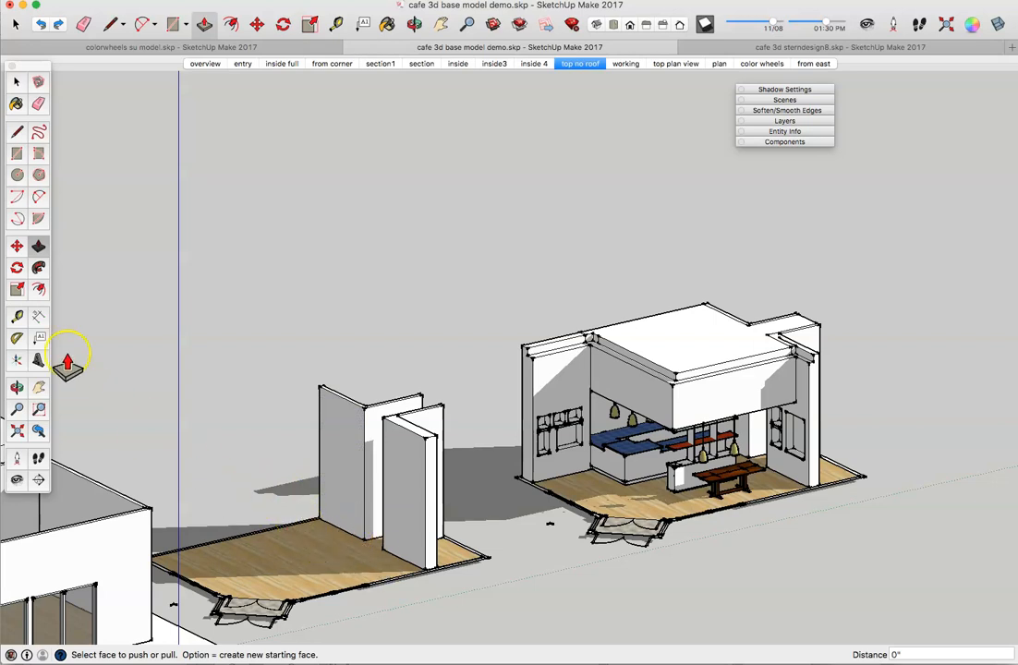
# Step: Draw an 18-inch reference line from the midpoint of the wall's base edge
pyautogui.click(16, 132)
pyautogui.scroll(10, 320, 518)
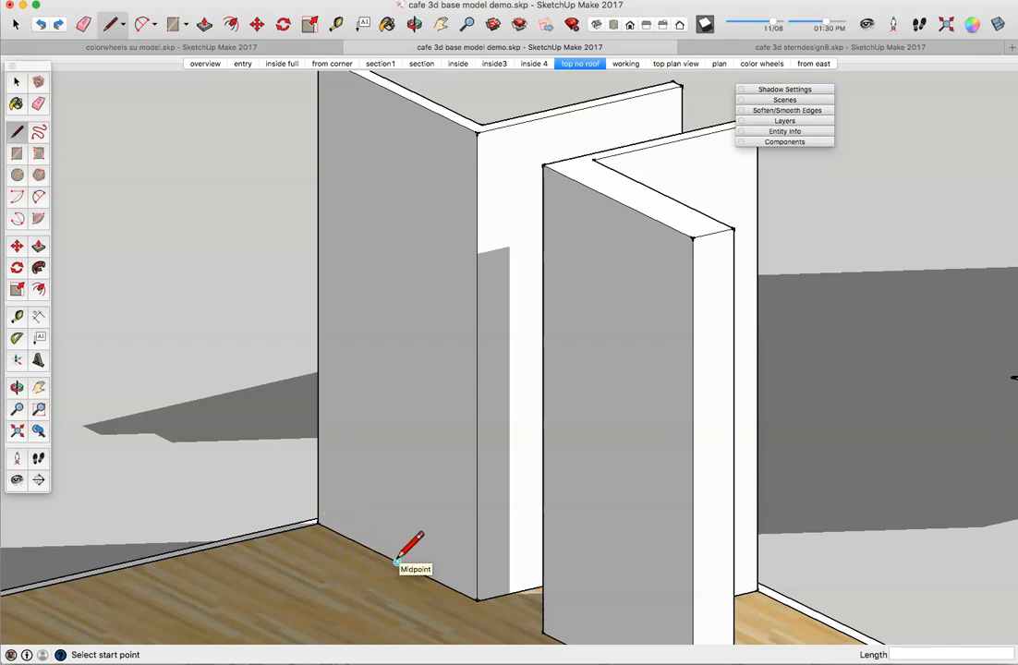
pyautogui.click(397, 560)
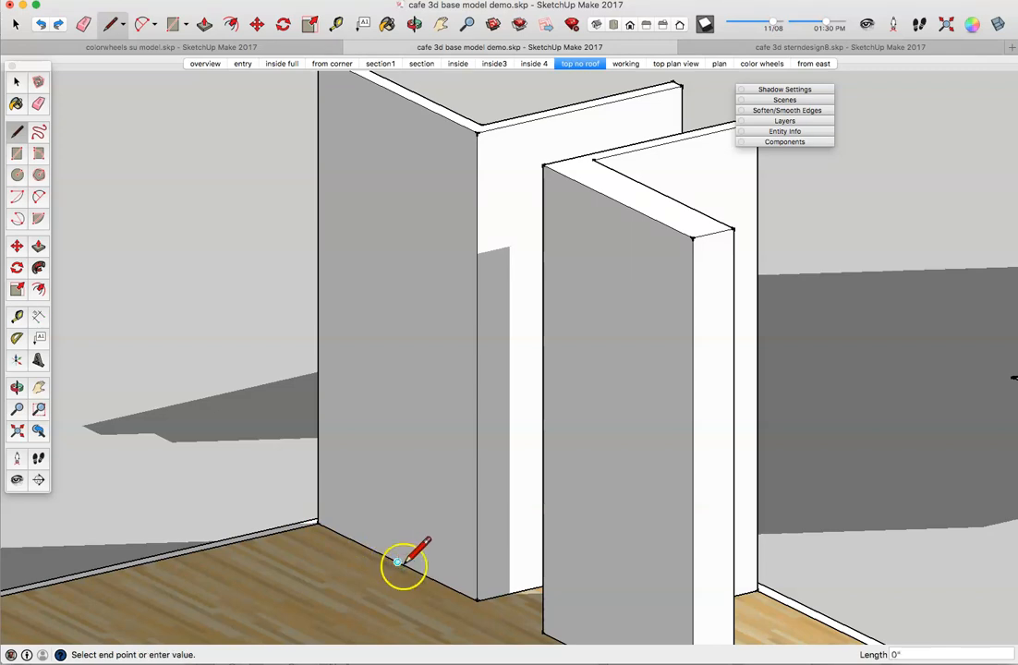
pyautogui.write('18')
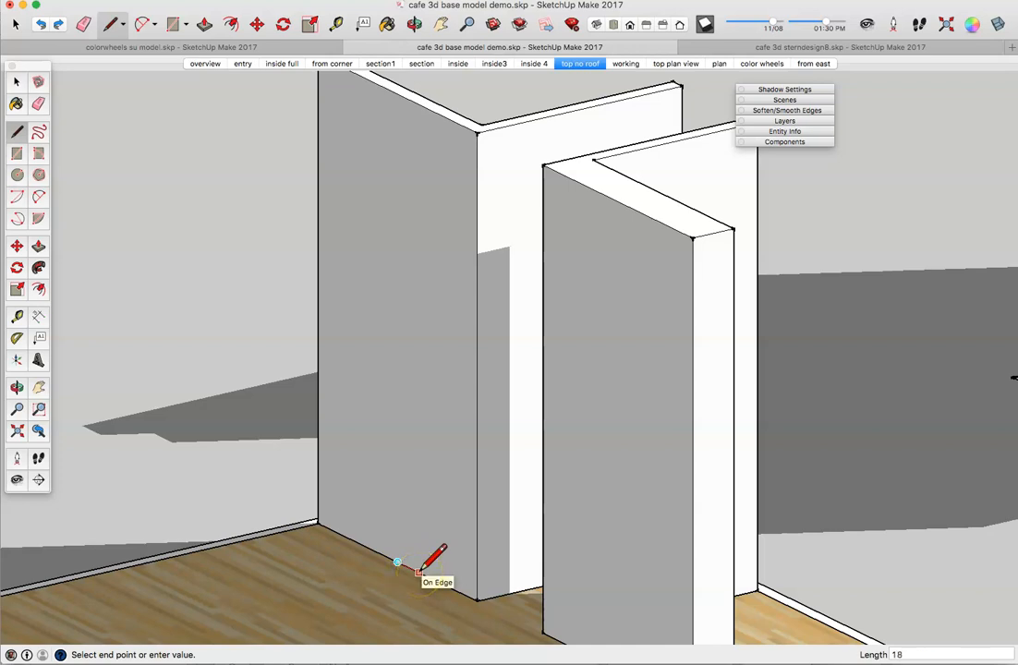
pyautogui.press('Return')
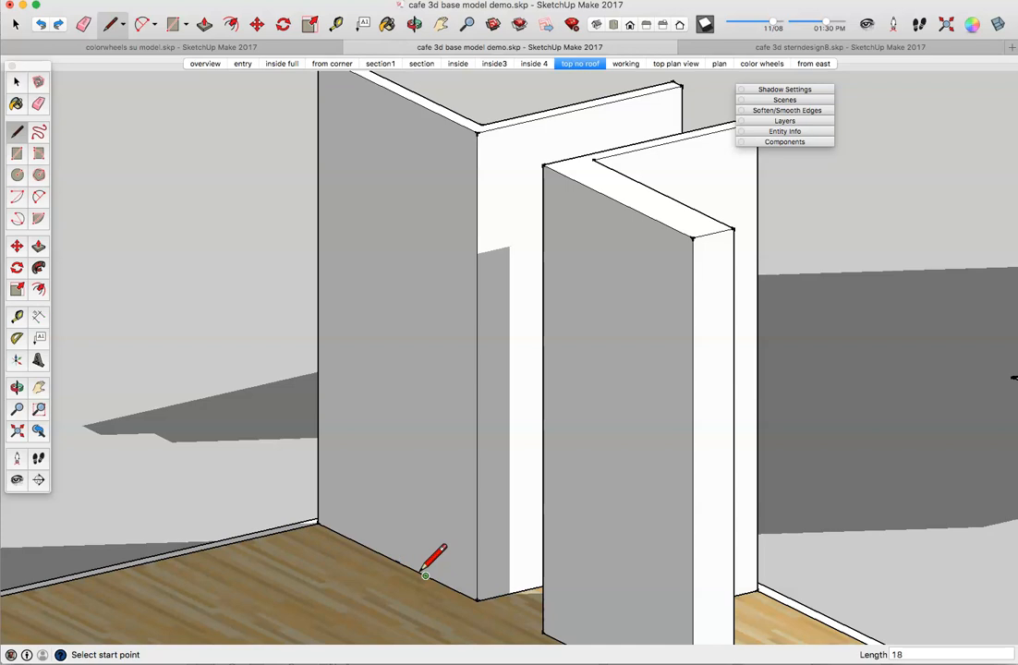
# Step: Draw the doorway's 7' side edge, 36" top edge and return edge down to the floor
pyautogui.click(421, 575)
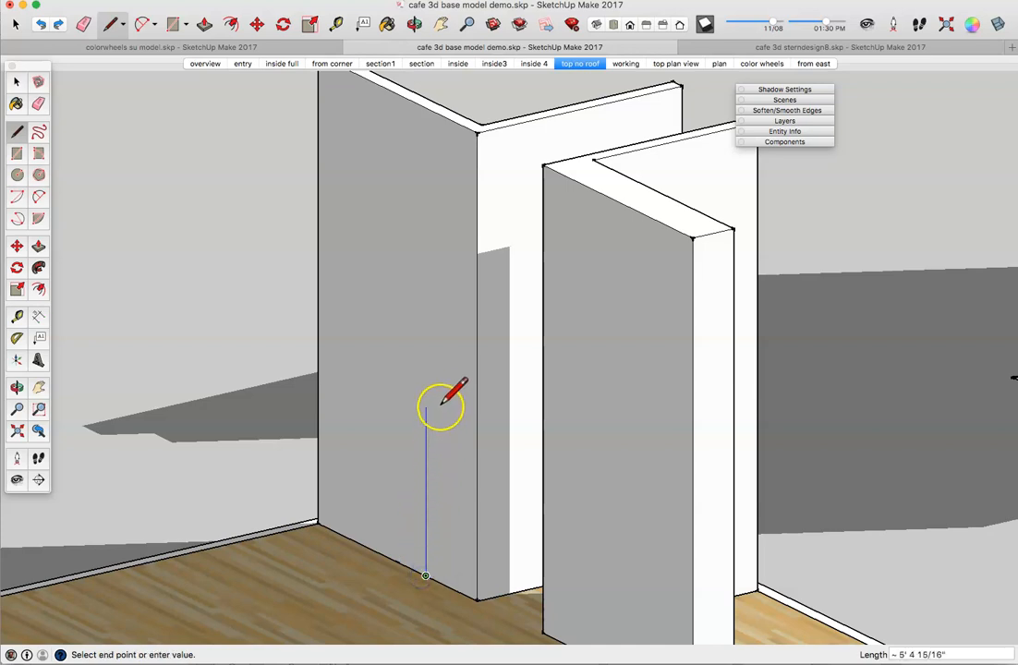
pyautogui.write('7')
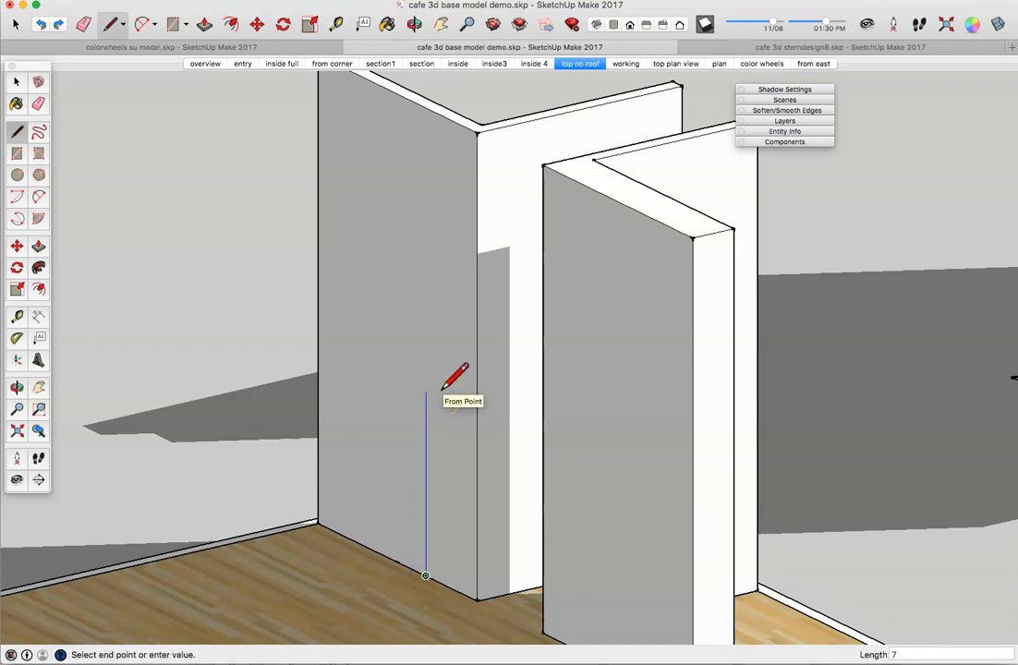
pyautogui.press('Return')
pyautogui.click(425, 357)
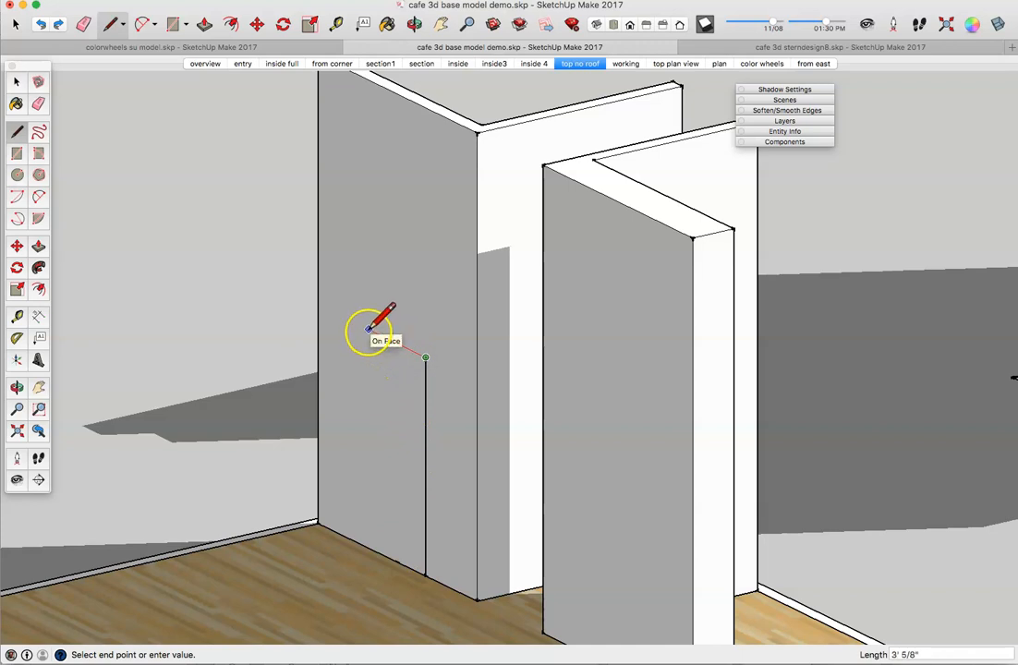
pyautogui.write('3')
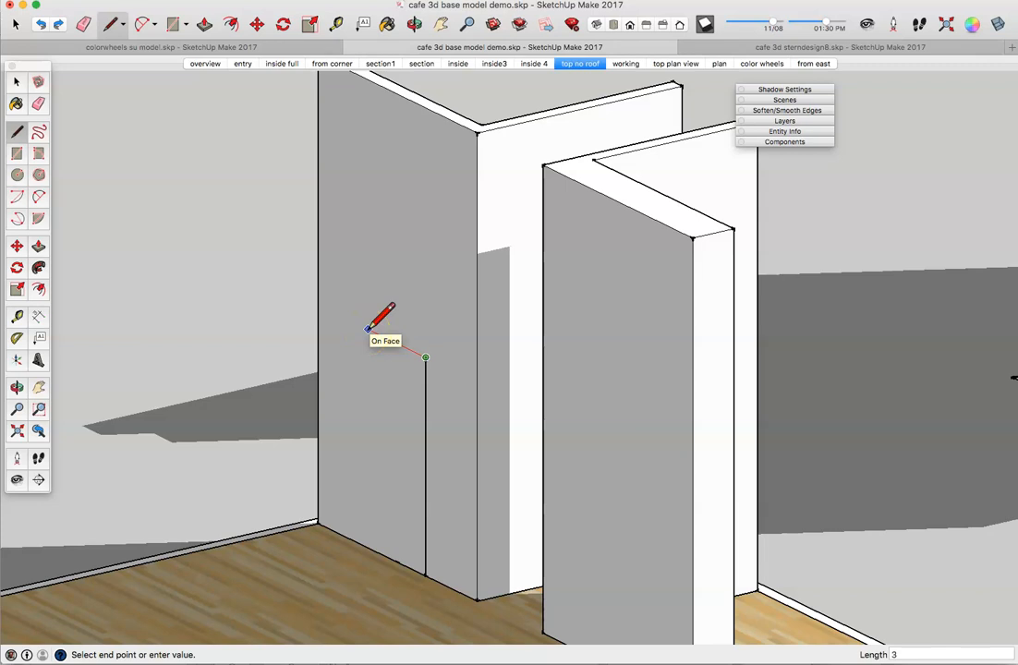
pyautogui.write('6')
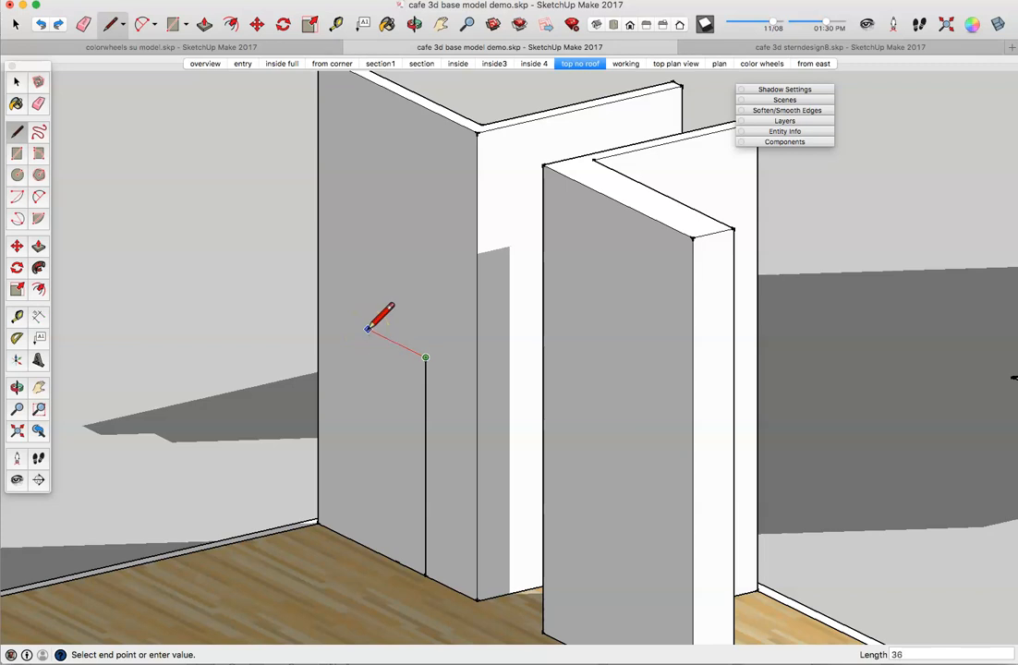
pyautogui.press('Return')
pyautogui.moveTo(369, 329)
pyautogui.mouseDown()
pyautogui.moveTo(357, 471)
pyautogui.moveTo(367, 545)
pyautogui.mouseUp()
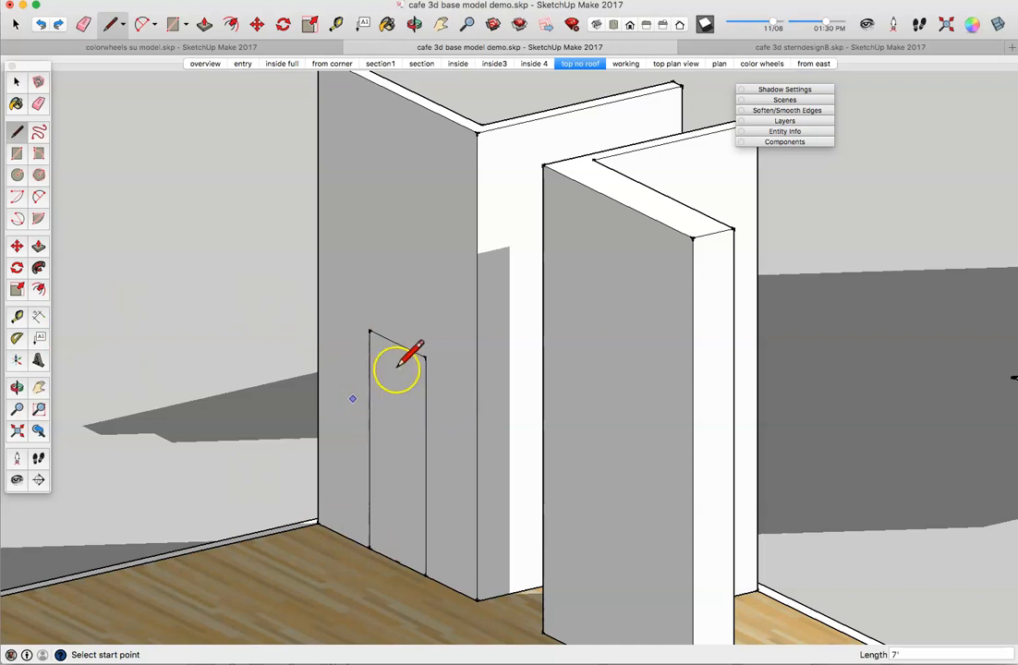
pyautogui.click(38, 246)
# Step: Push the 36" by 7' door face 6 inches into the wall to cut the opening
pyautogui.click(400, 488)
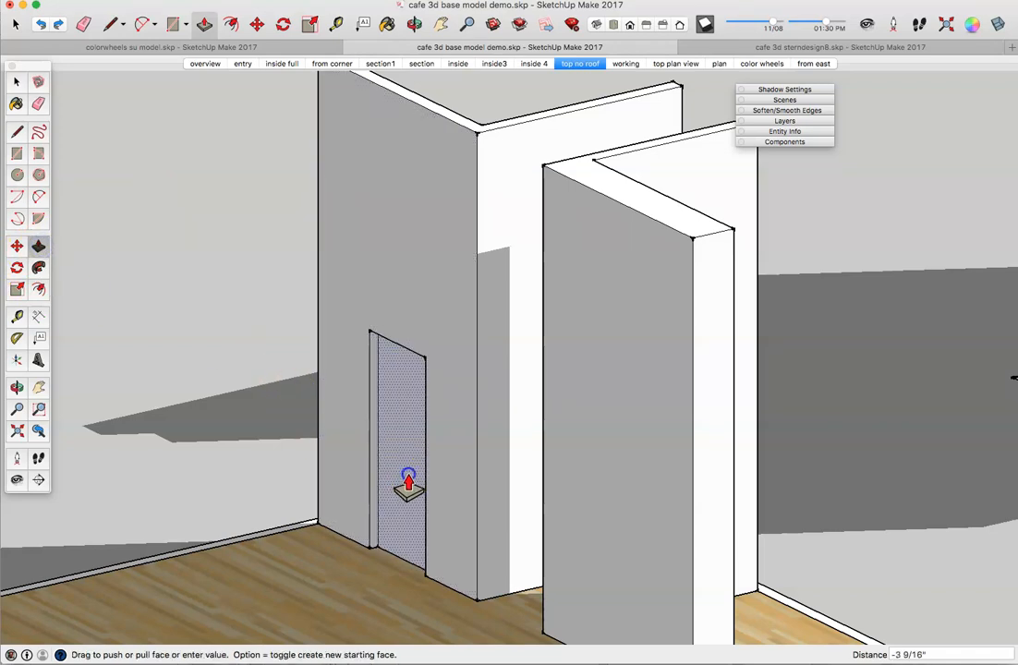
pyautogui.write('6')
pyautogui.press('Return')
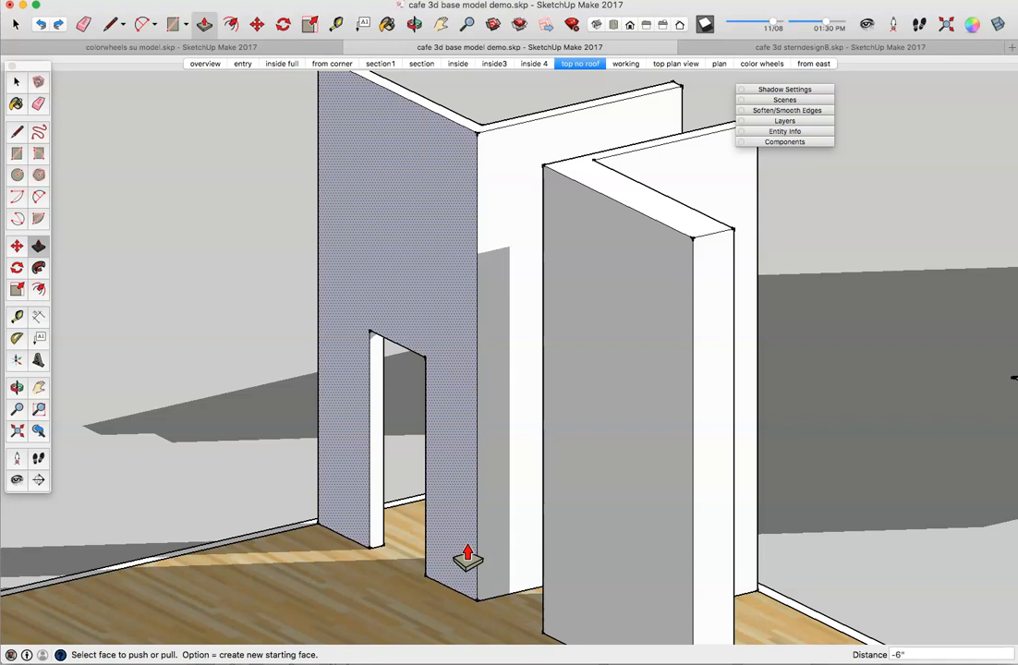
pyautogui.click(461, 552)
pyautogui.click(274, 540)
pyautogui.scroll(-10, 274, 540)
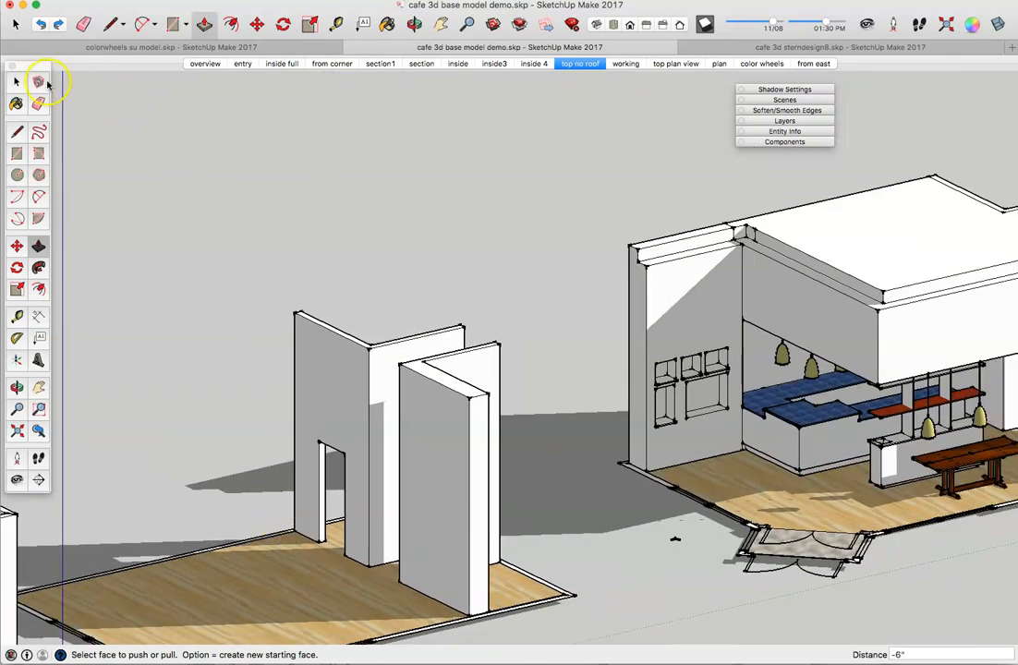
# Step: Turn shadows off and pan, orbit and zoom in on the second room's empty floor corner
pyautogui.click(437, 23)
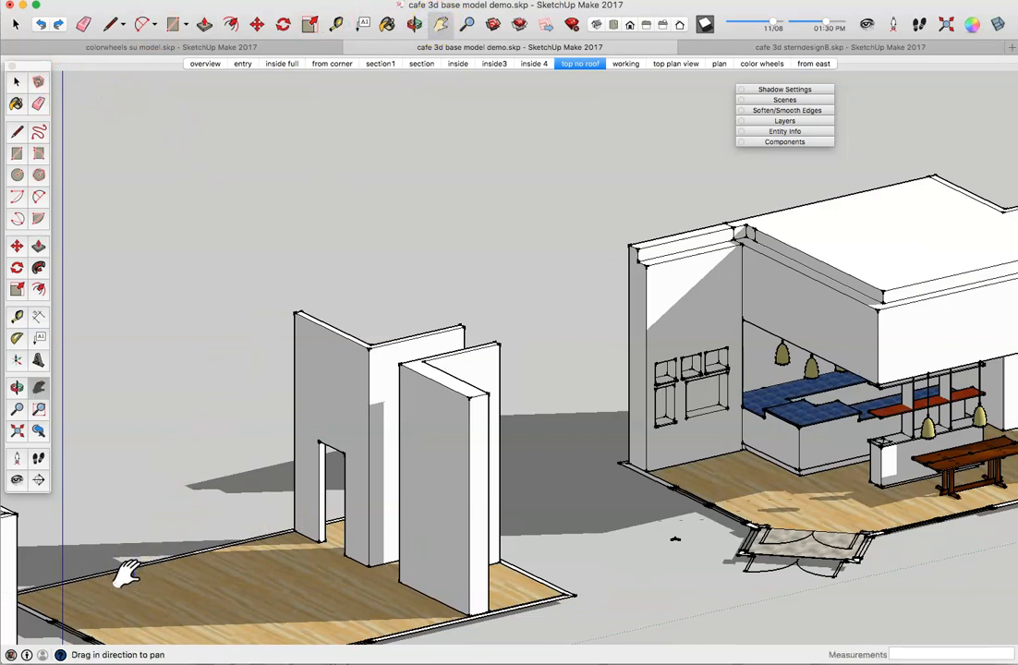
pyautogui.moveTo(125, 481); pyautogui.dragTo(445, 530)
pyautogui.scroll(5, 371, 551)
pyautogui.scroll(2, 371, 551)
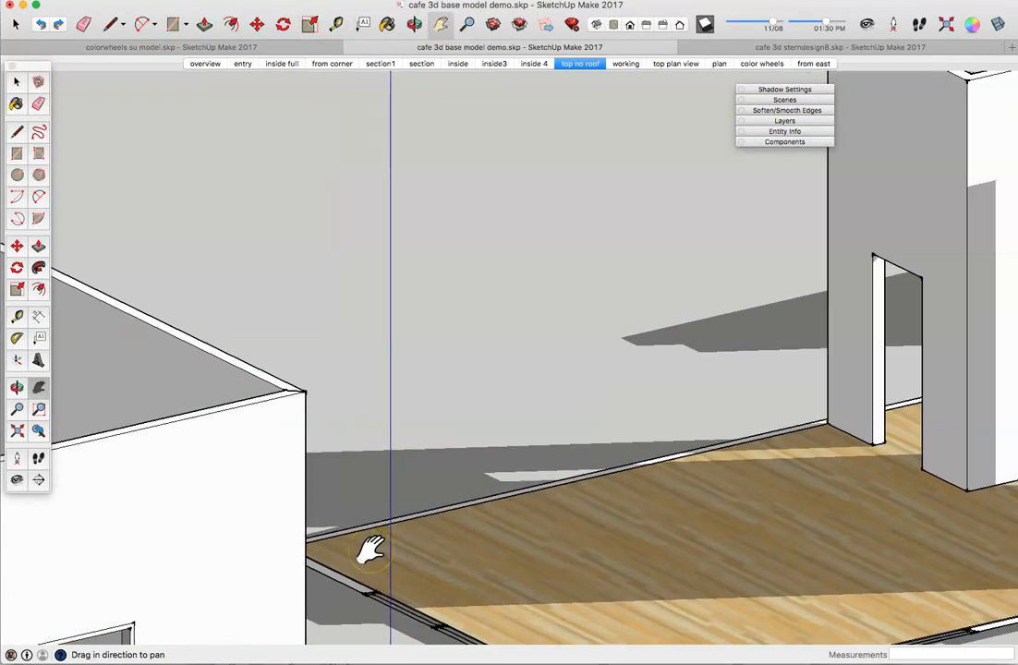
pyautogui.click(414, 23)
pyautogui.moveTo(443, 454); pyautogui.dragTo(359, 466)
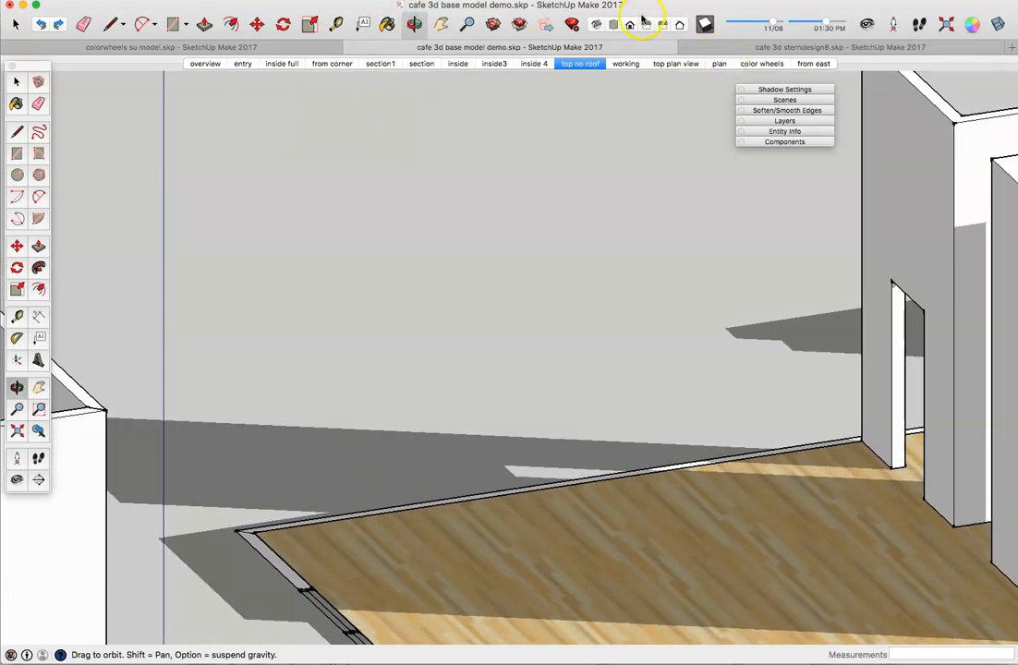
pyautogui.click(703, 25)
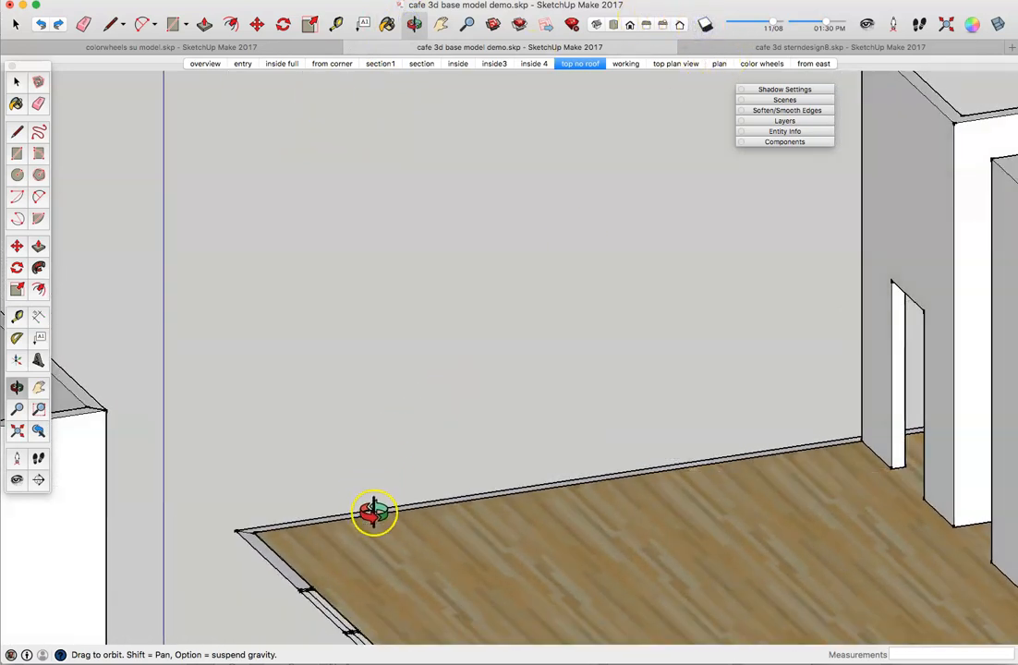
pyautogui.scroll(1, 375, 513)
pyautogui.scroll(1, 375, 512)
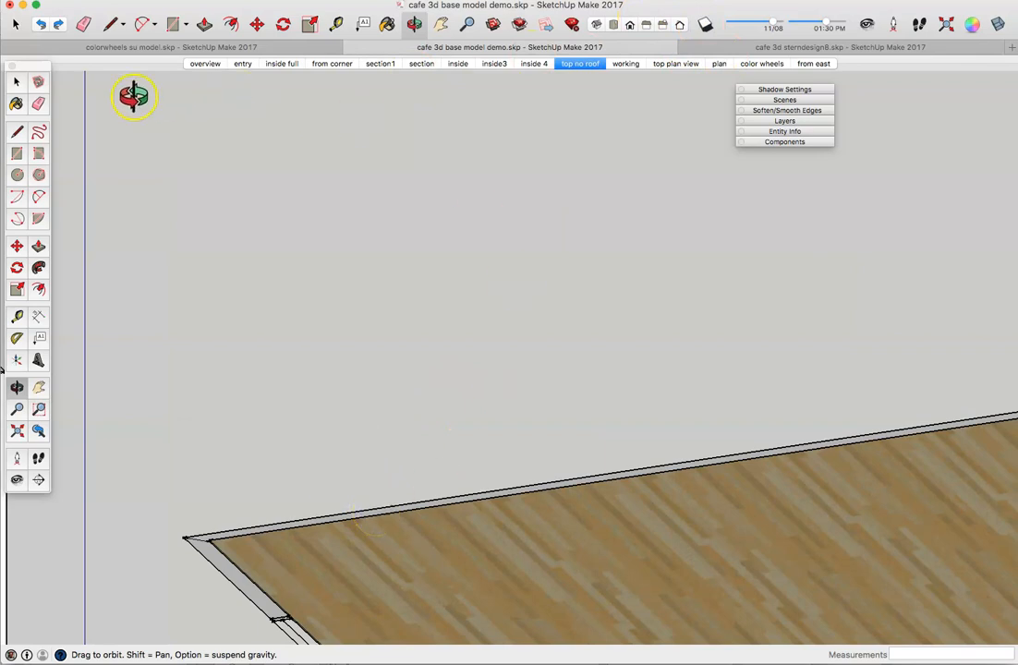
pyautogui.click(17, 131)
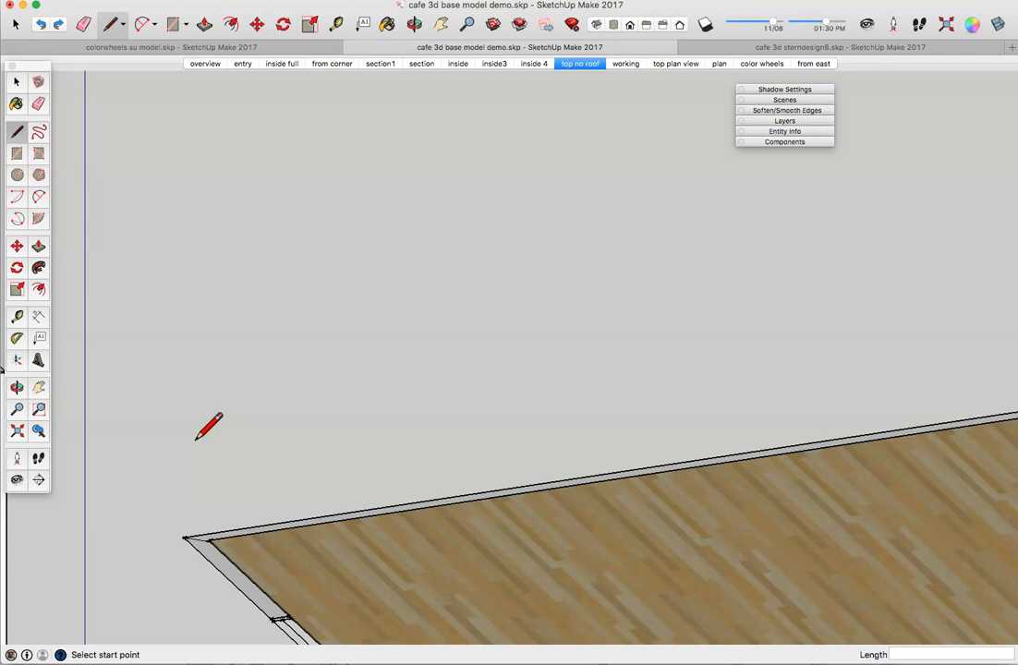
# Step: Outline a 24-inch by 7'6" rectangle on the floor, tucked into the corner against the back wall
pyautogui.click(212, 540)
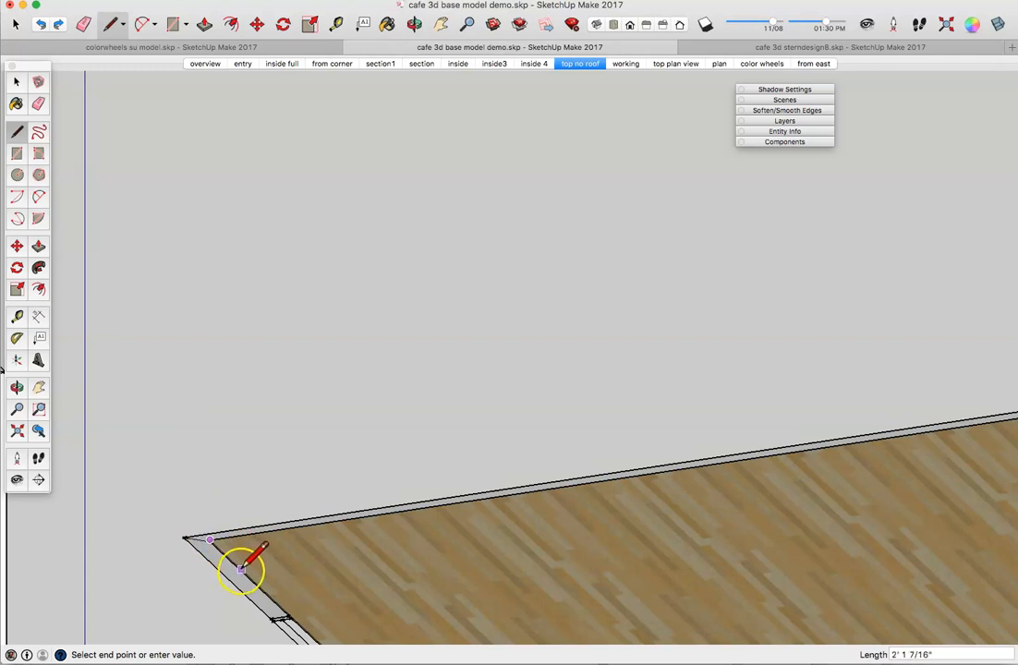
pyautogui.write('24')
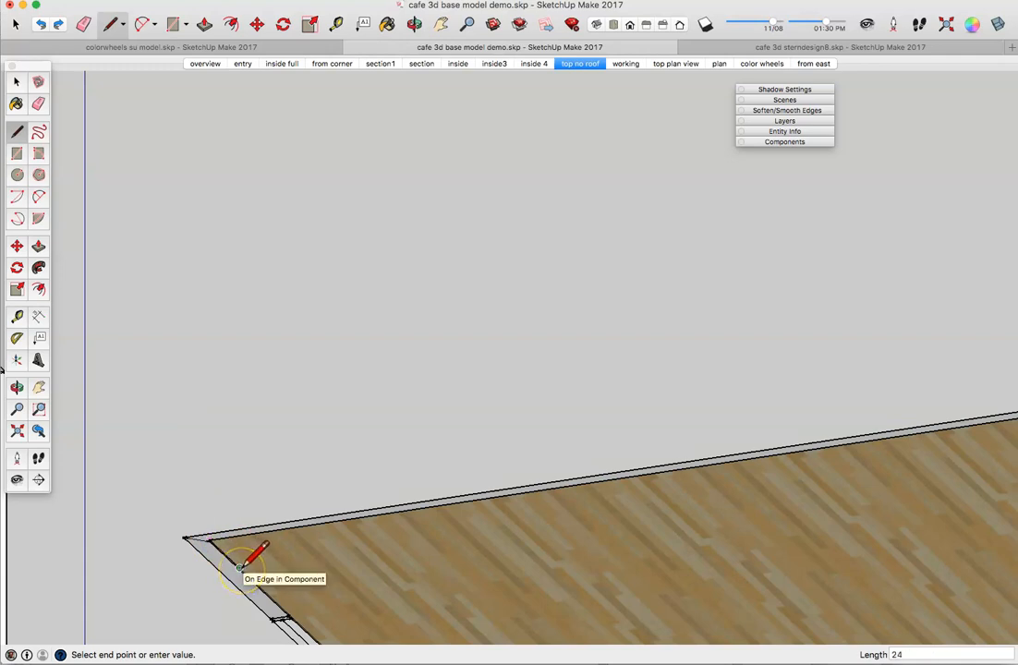
pyautogui.press('Return')
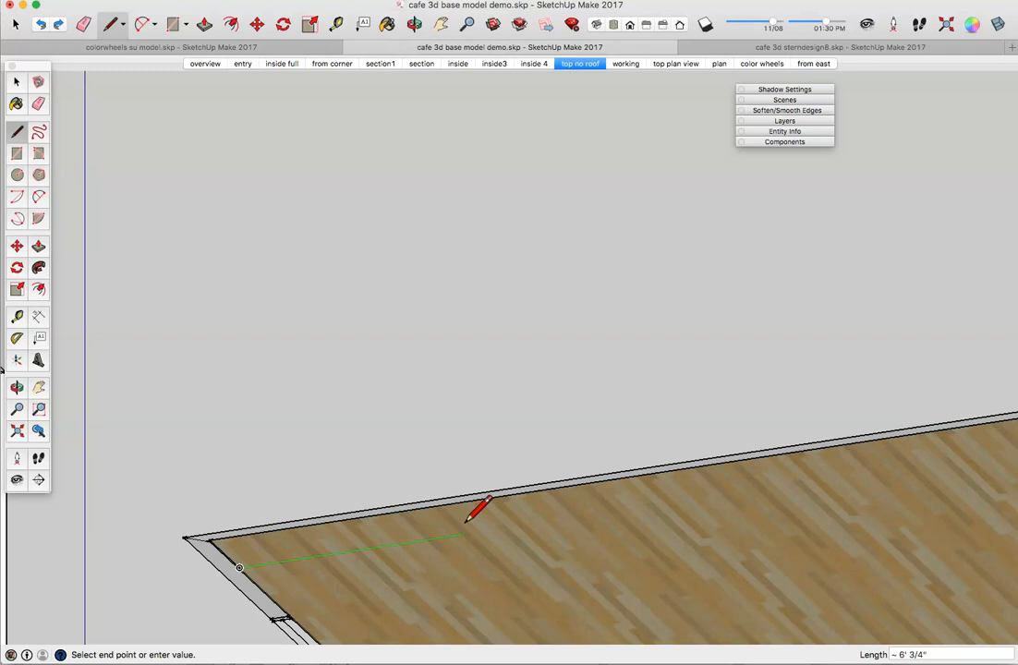
pyautogui.write("7'6")
pyautogui.press('Return')
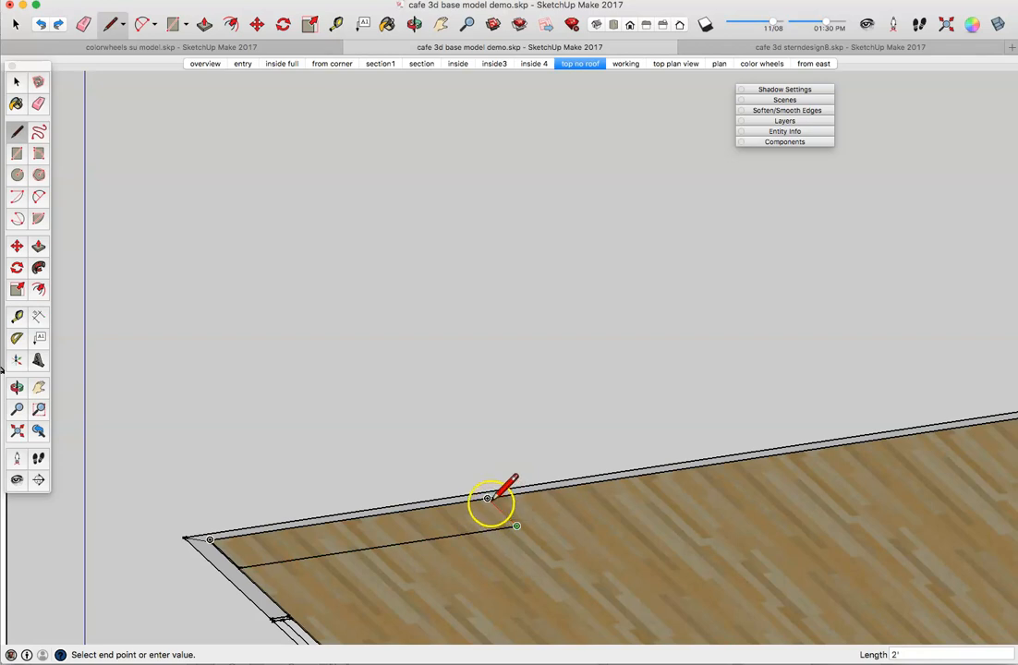
pyautogui.click(487, 499)
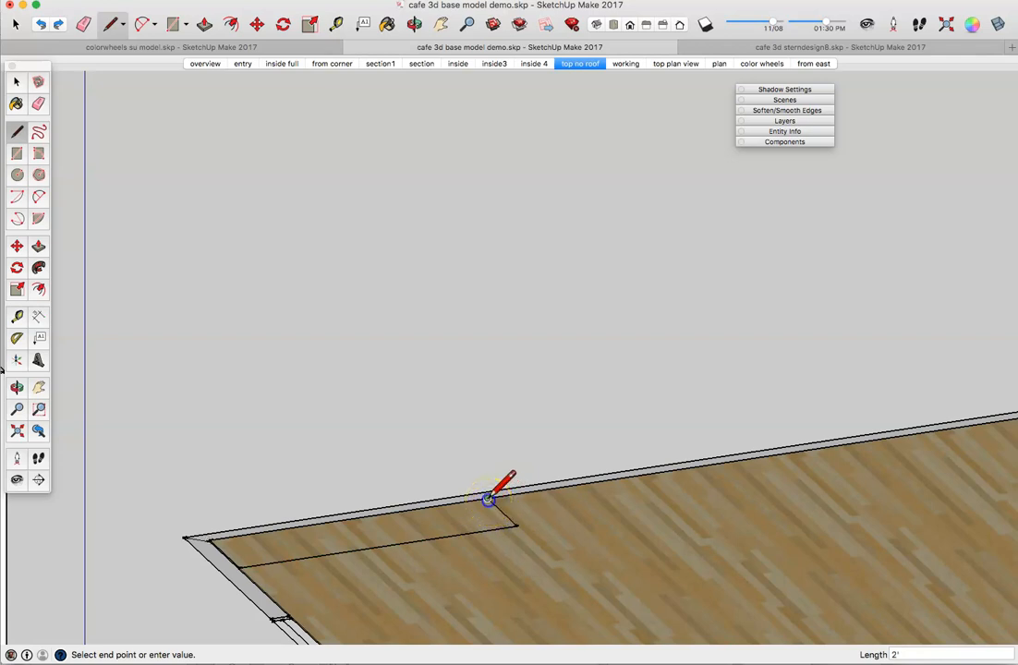
pyautogui.click(214, 537)
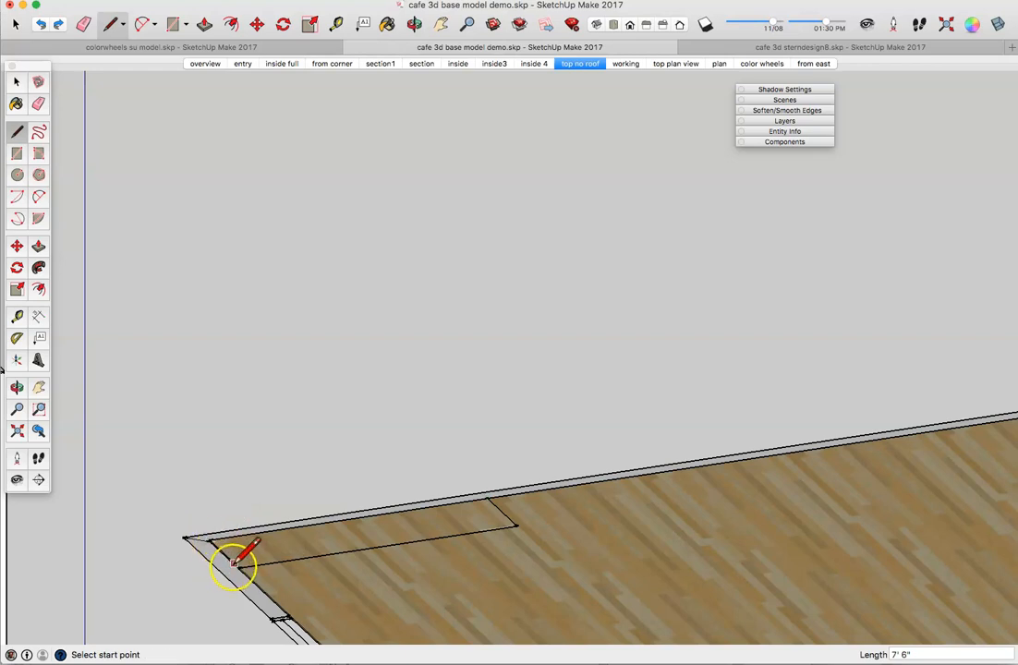
pyautogui.click(239, 565)
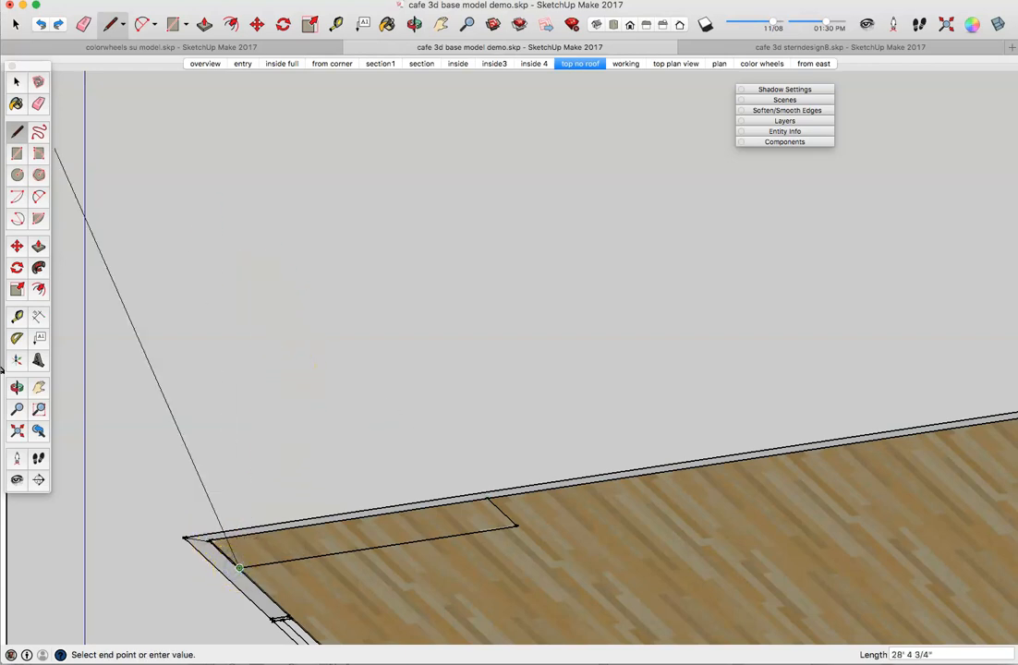
pyautogui.click(16, 83)
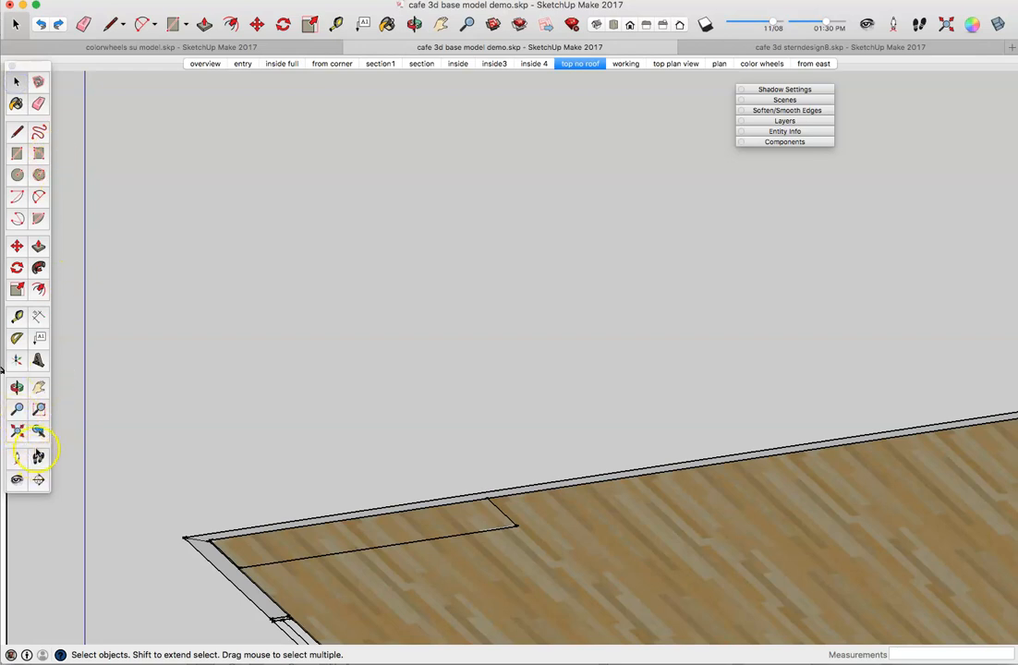
# Step: Push/Pull the 2' by 7'6" floor rectangle up 15 feet into a tall wall block
pyautogui.click(38, 246)
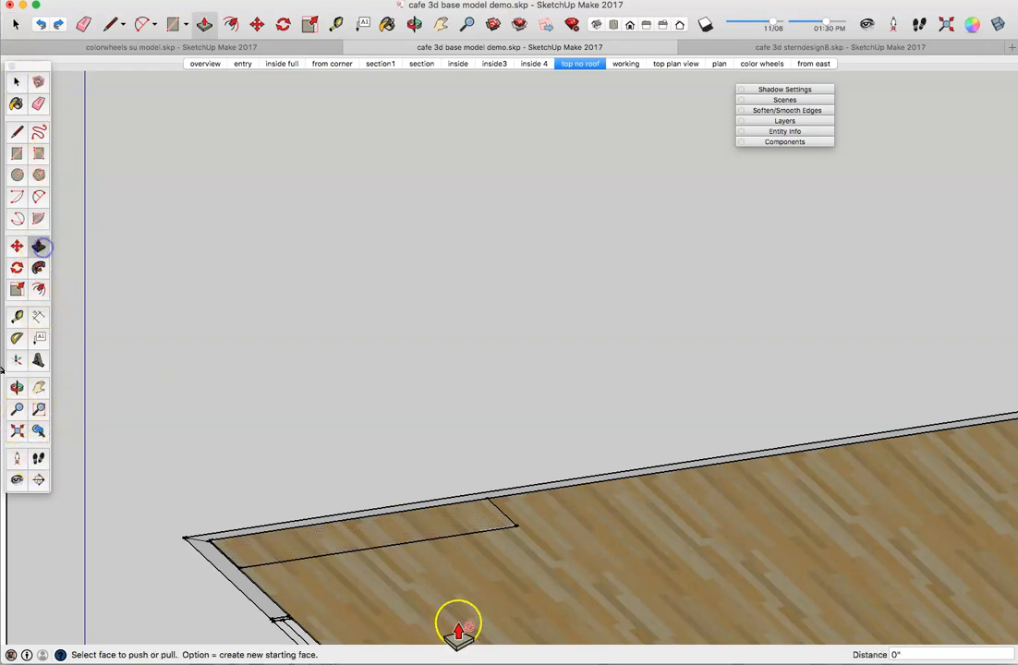
pyautogui.click(405, 539)
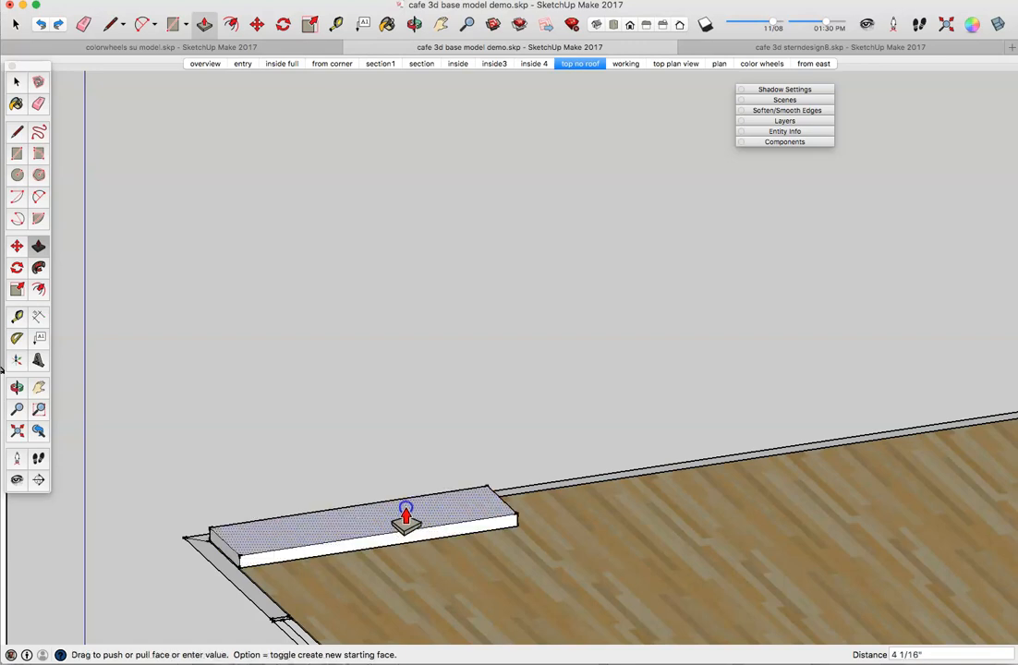
pyautogui.write('15')
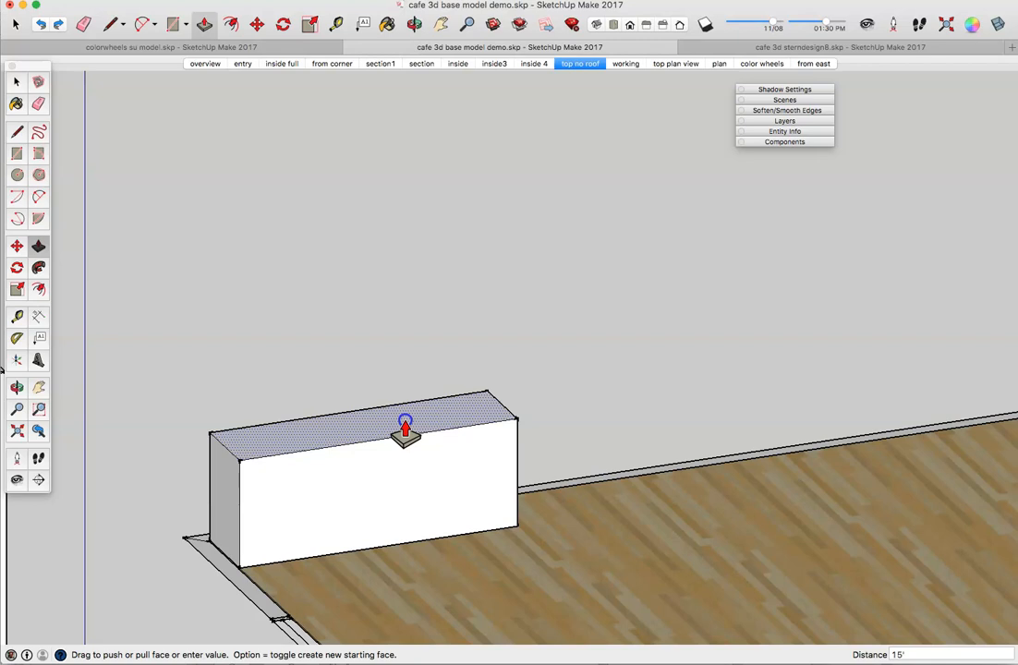
pyautogui.press('Return')
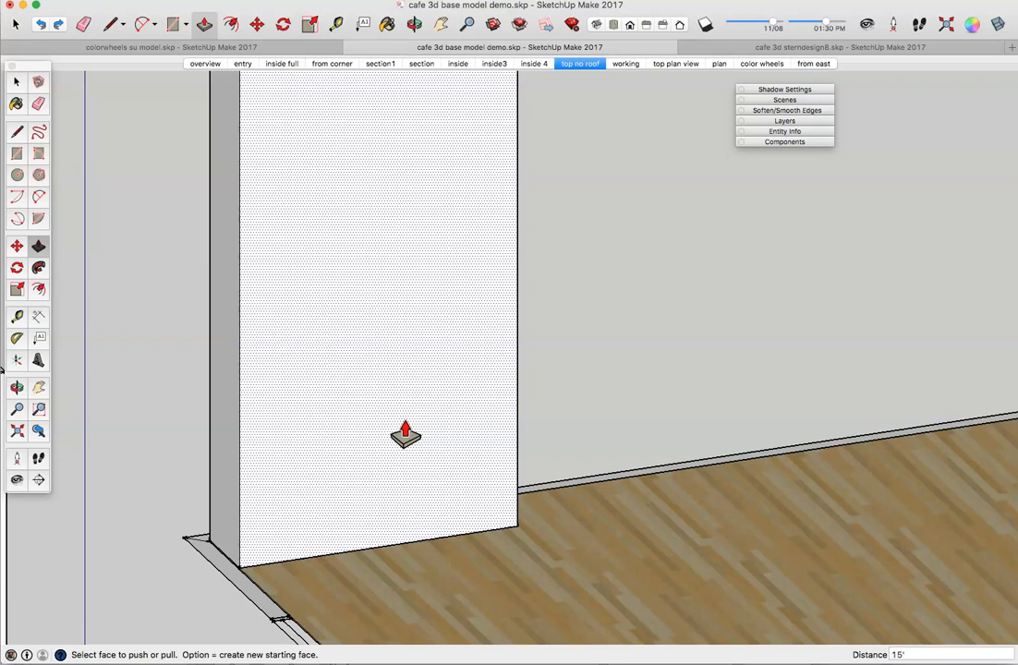
pyautogui.click(400, 399)
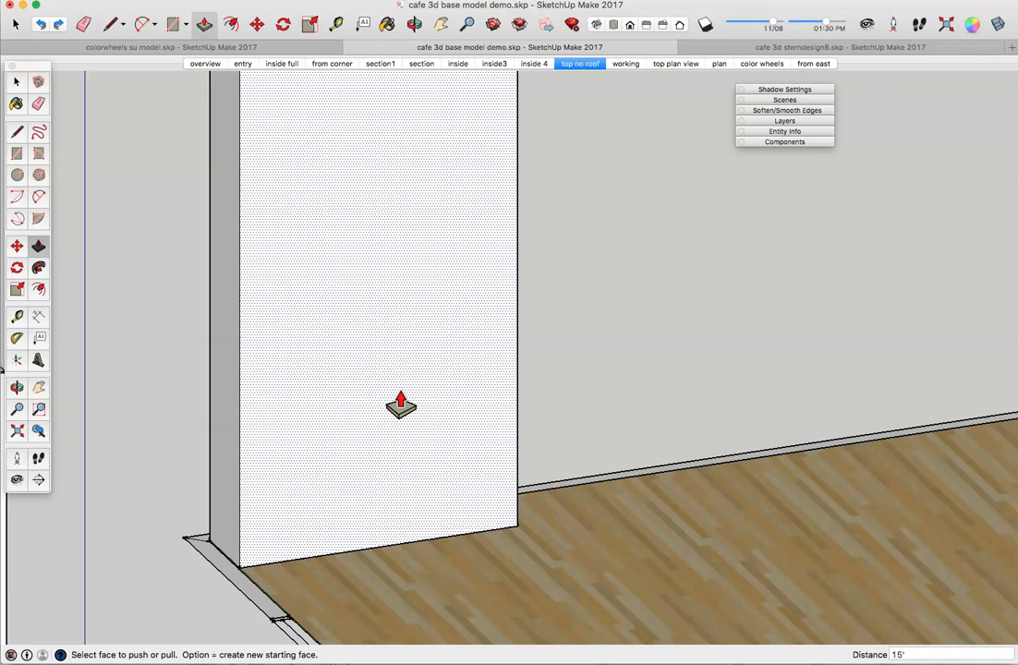
pyautogui.click(377, 294)
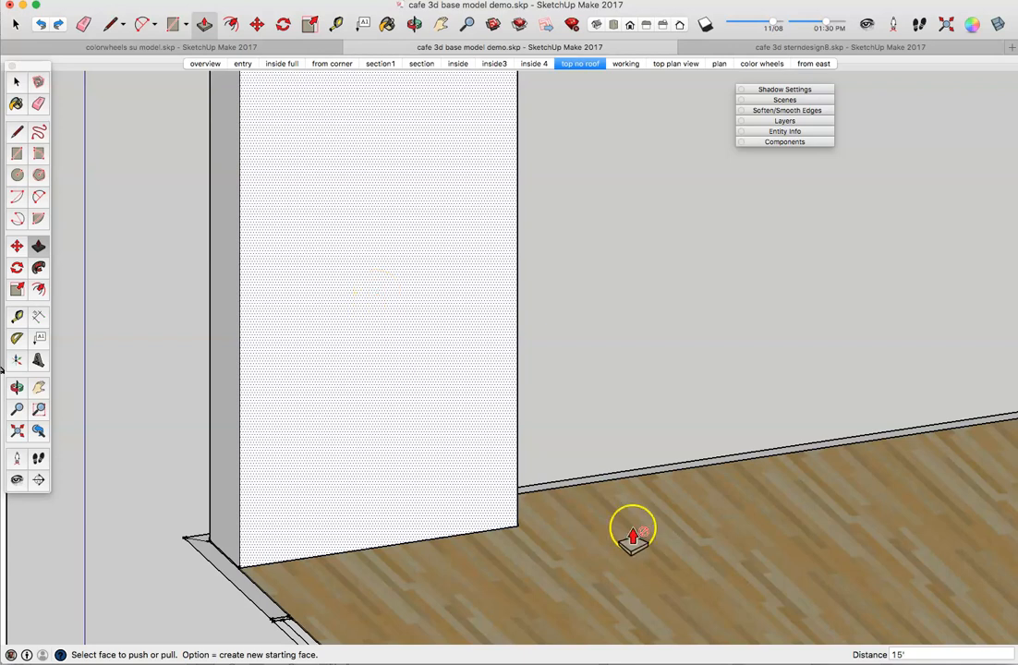
# Step: Orbit to face the tall wall and start a new line at its base corner
pyautogui.moveTo(732, 479); pyautogui.dragTo(510, 458, button='middle')
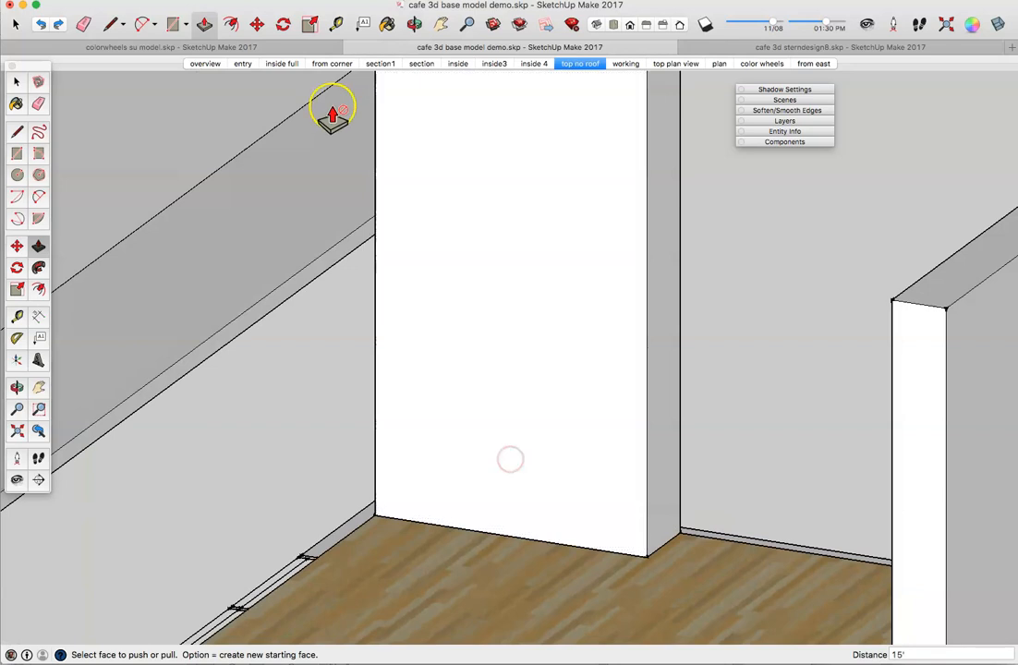
pyautogui.click(17, 81)
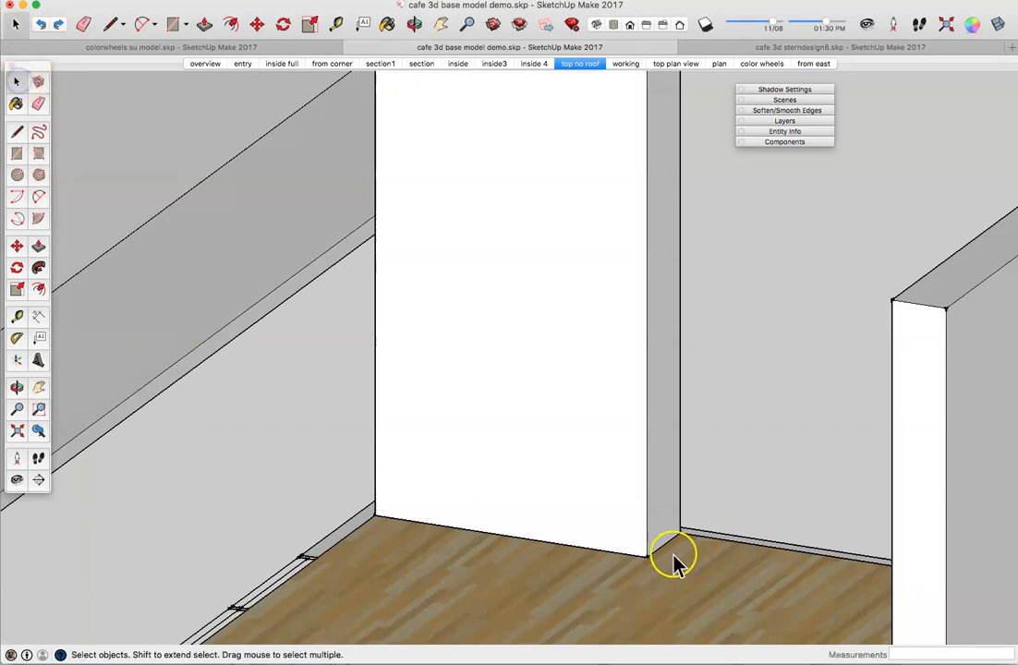
pyautogui.click(113, 25)
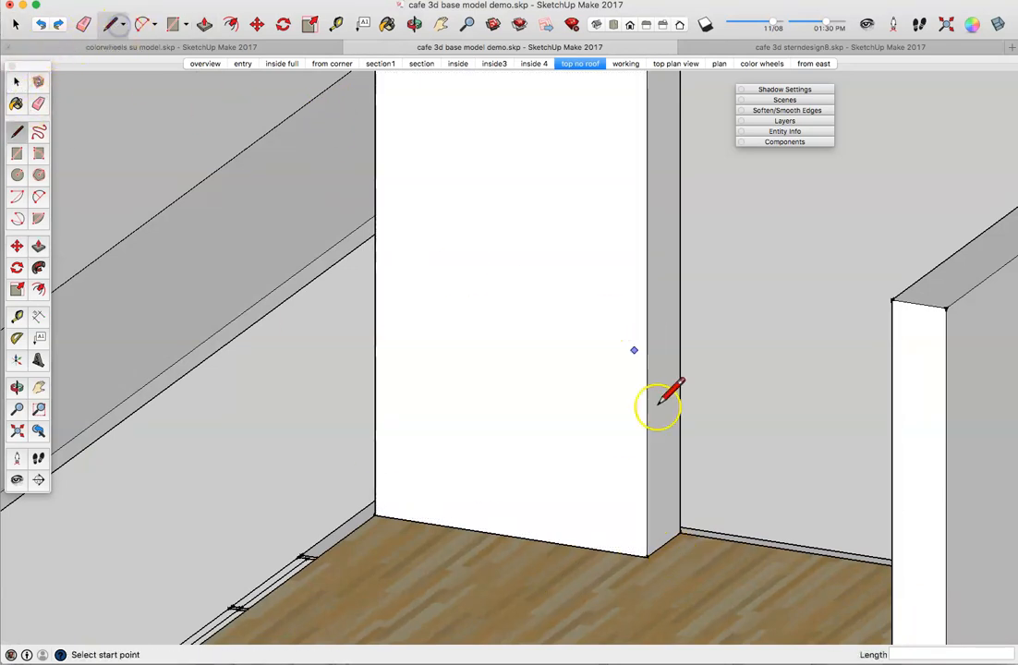
pyautogui.click(663, 544)
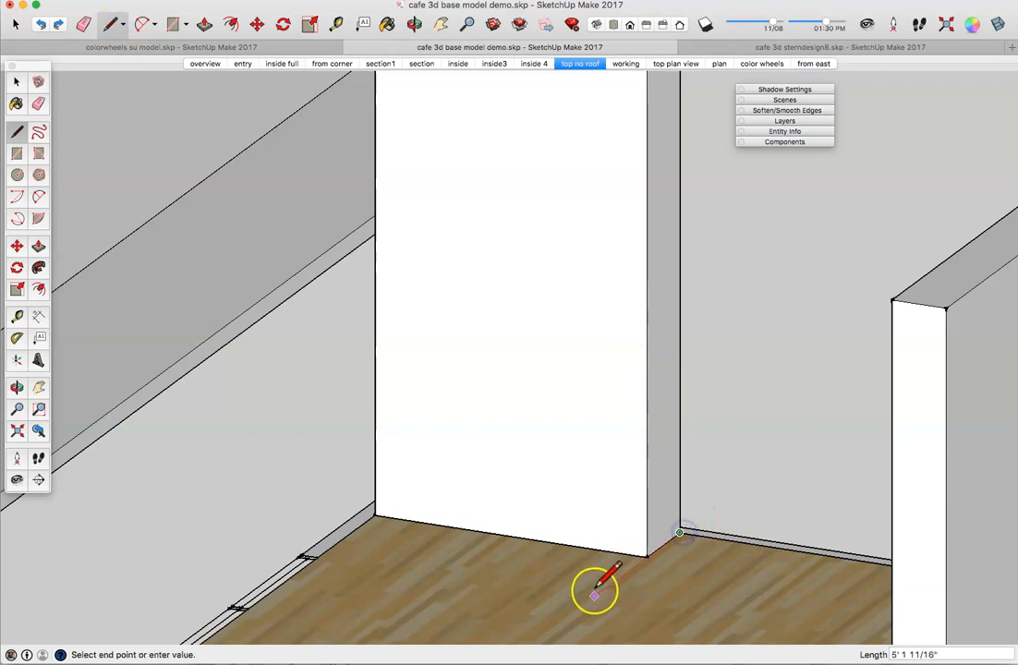
# Step: Draw an 8'6" edge and then a 13' edge across the floor from the wall's base
pyautogui.write("8'6")
pyautogui.press('Return')
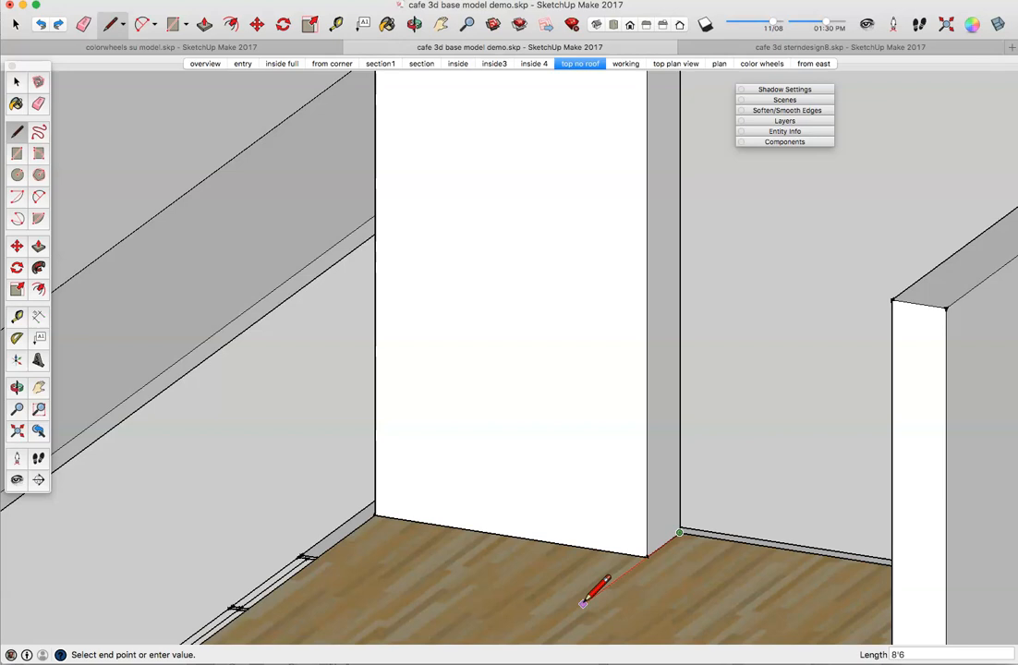
pyautogui.scroll(-3, 596, 591)
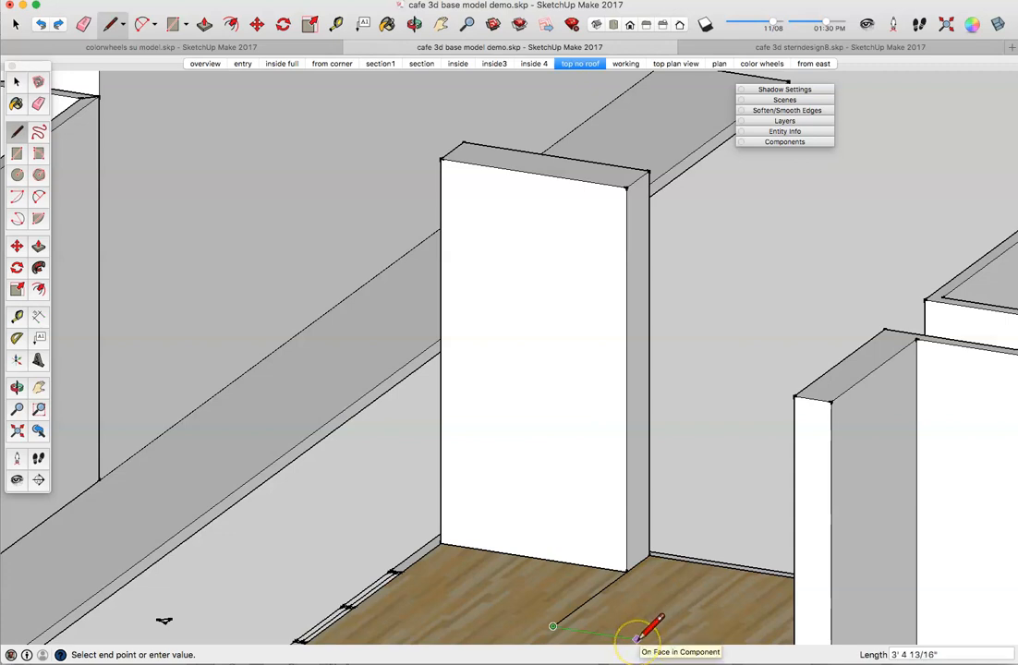
pyautogui.write('13')
pyautogui.press('Return')
pyautogui.scroll(2, 639, 639)
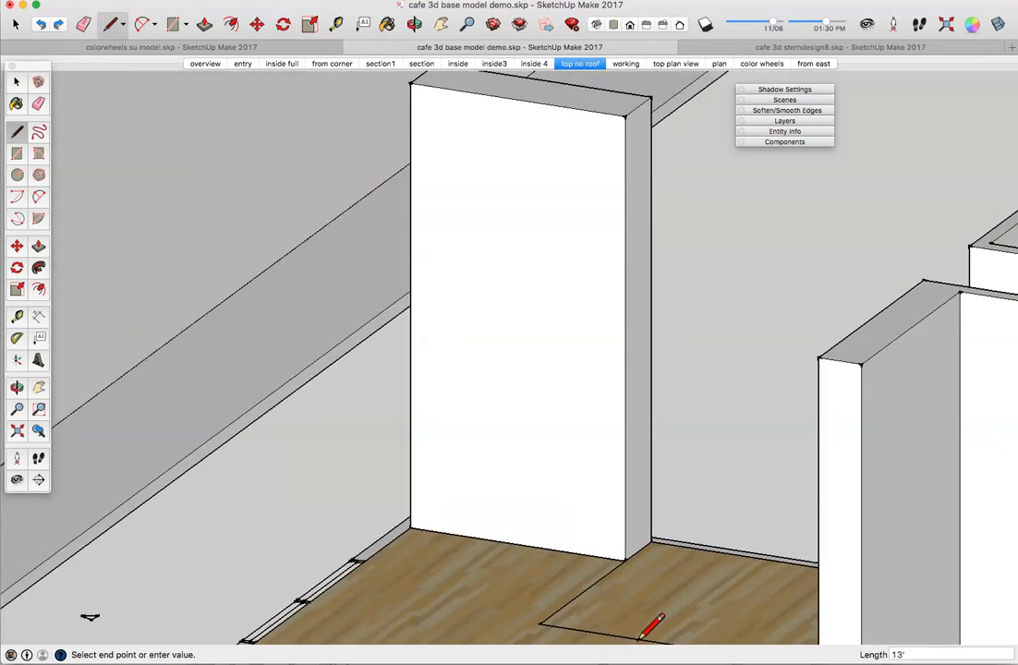
pyautogui.scroll(-3, 639, 639)
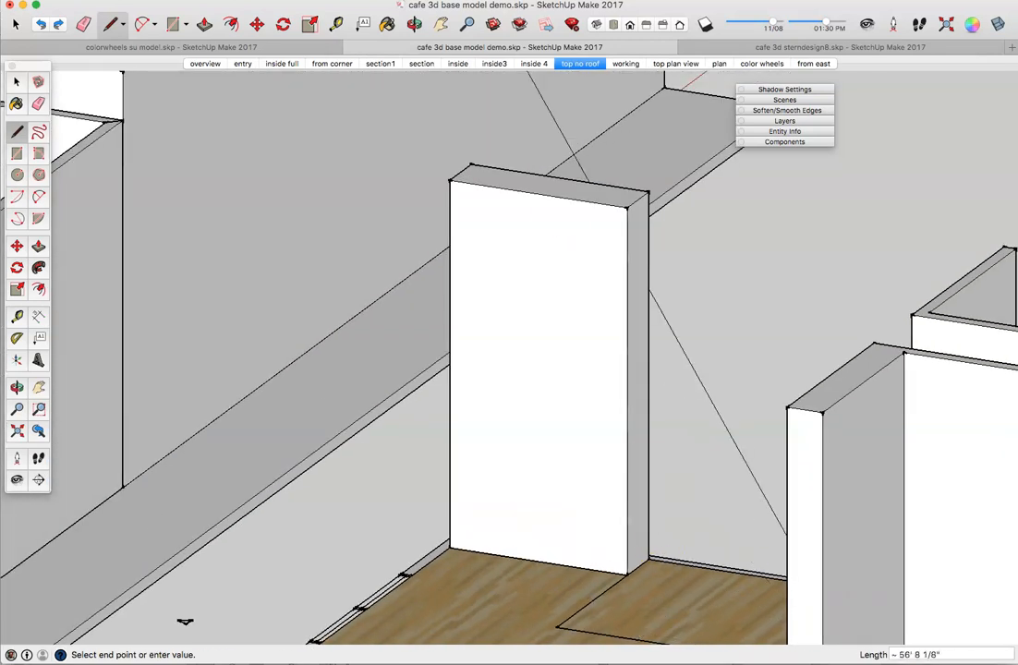
# Step: In Top view, add a 30-inch edge and a return edge to close the 13'-long counter face
pyautogui.click(613, 24)
pyautogui.scroll(-3, 654, 268)
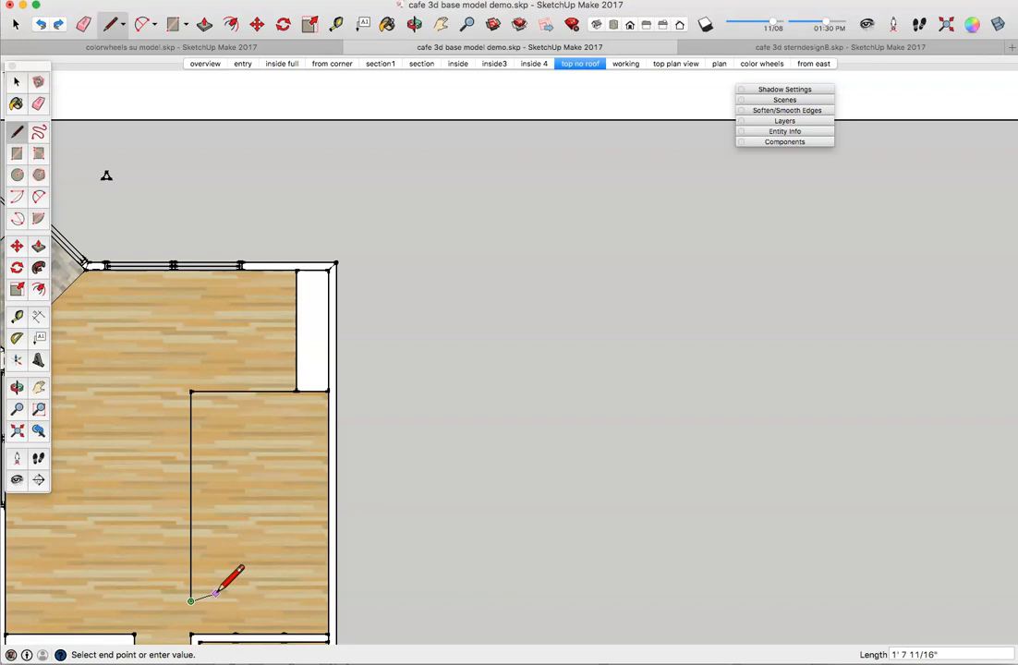
pyautogui.write('3')
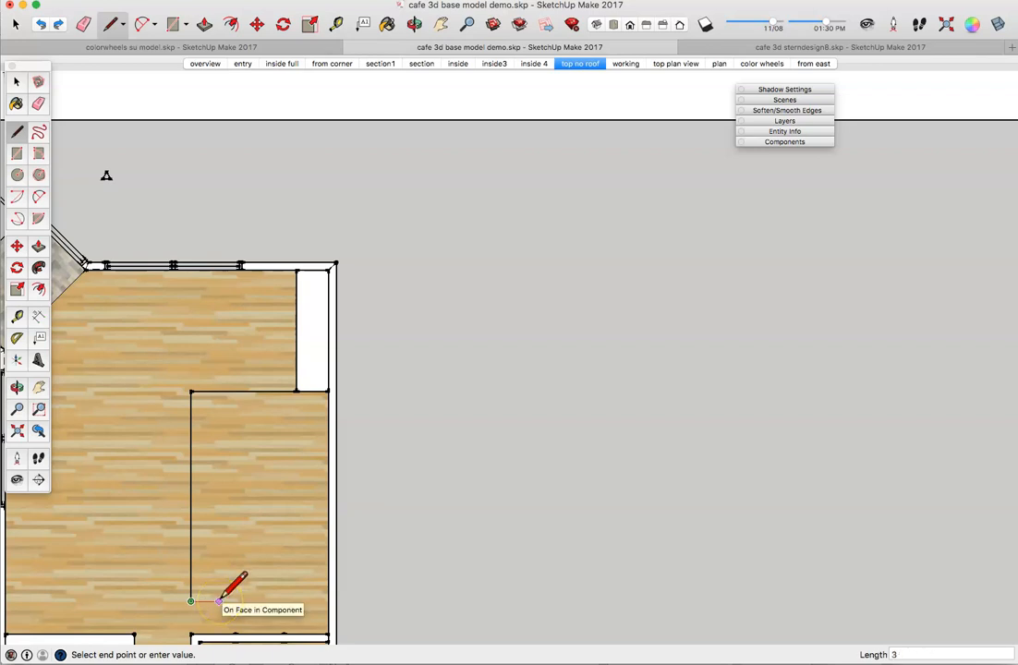
pyautogui.write('0')
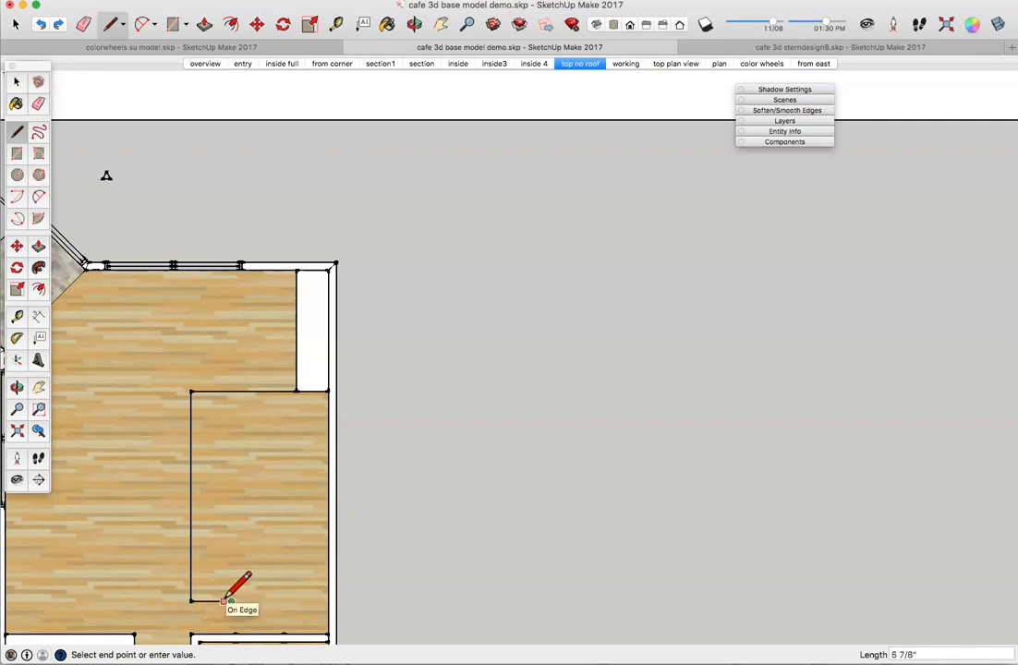
pyautogui.moveTo(230, 601); pyautogui.dragTo(231, 466)
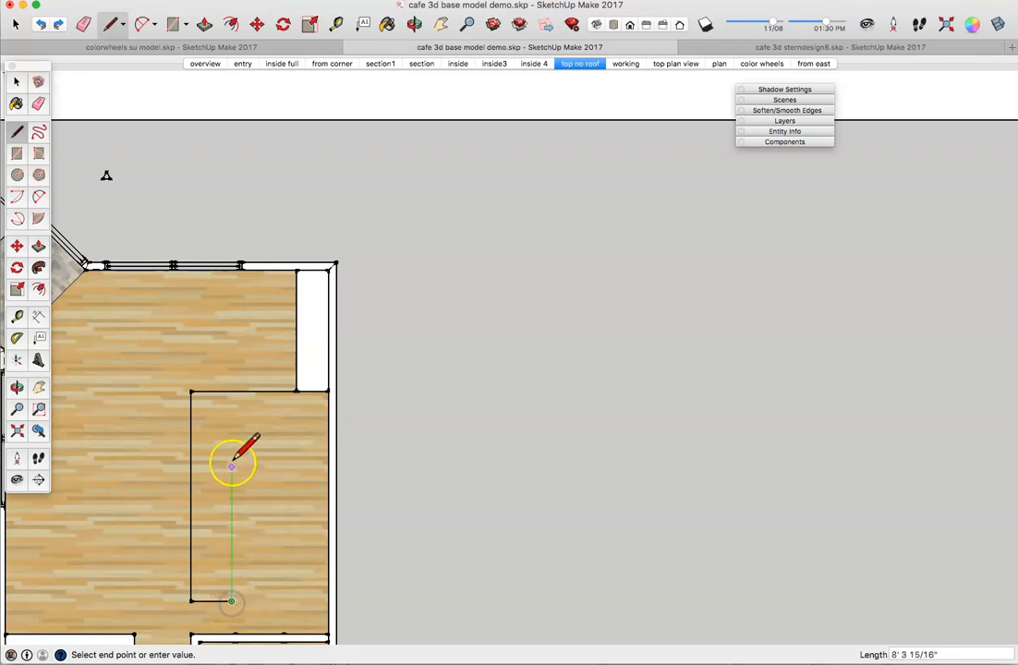
pyautogui.click(231, 391)
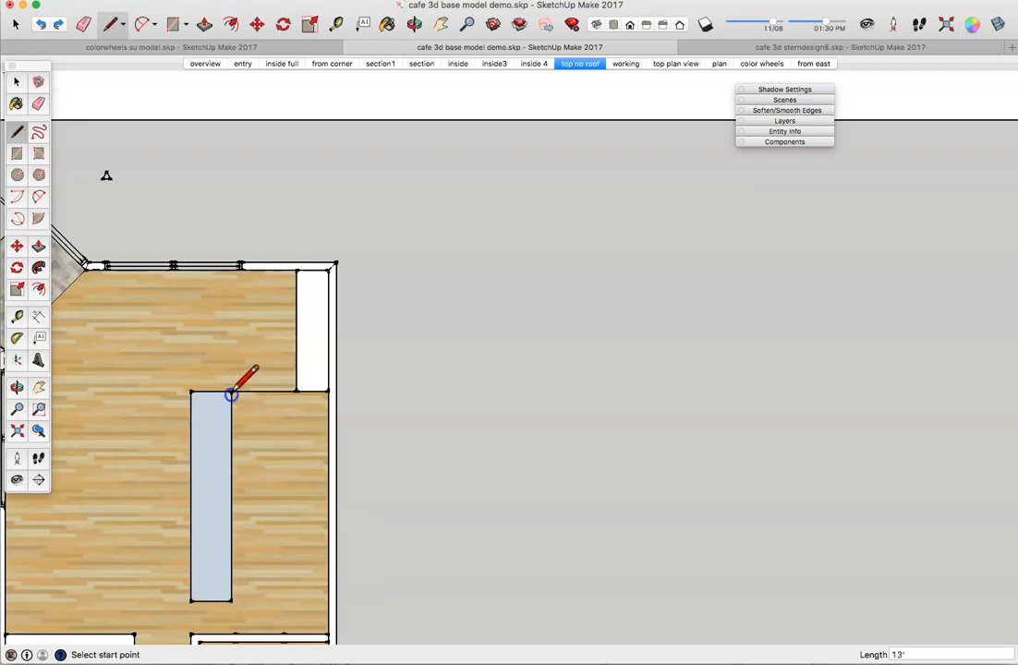
# Step: Draw a 30-inch edge along the right wall from the corner beside the wall block
pyautogui.click(329, 391)
pyautogui.click(328, 434)
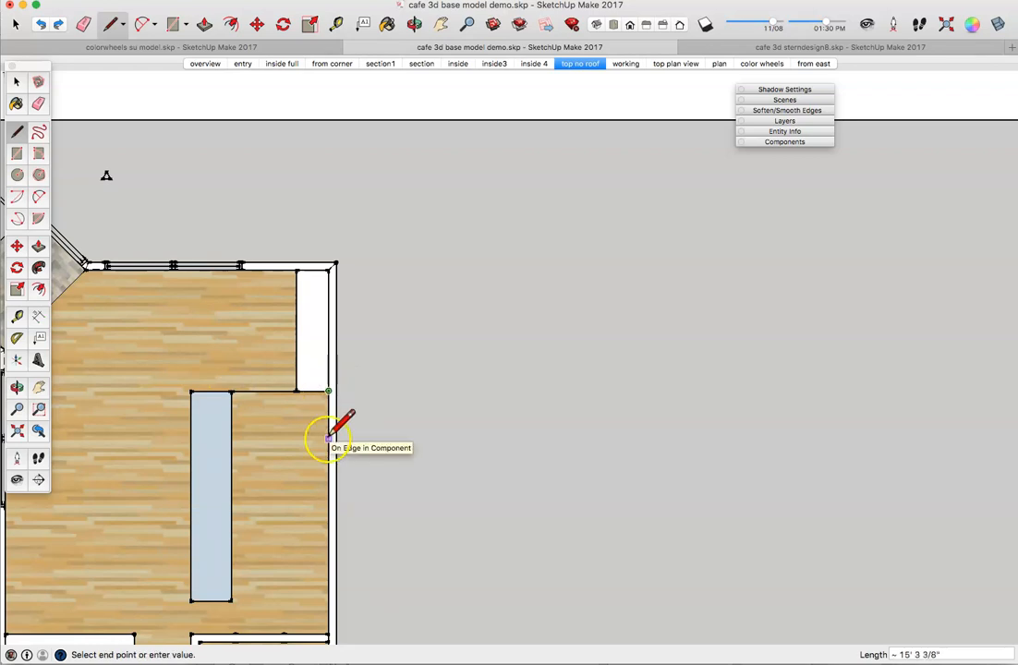
pyautogui.write('30')
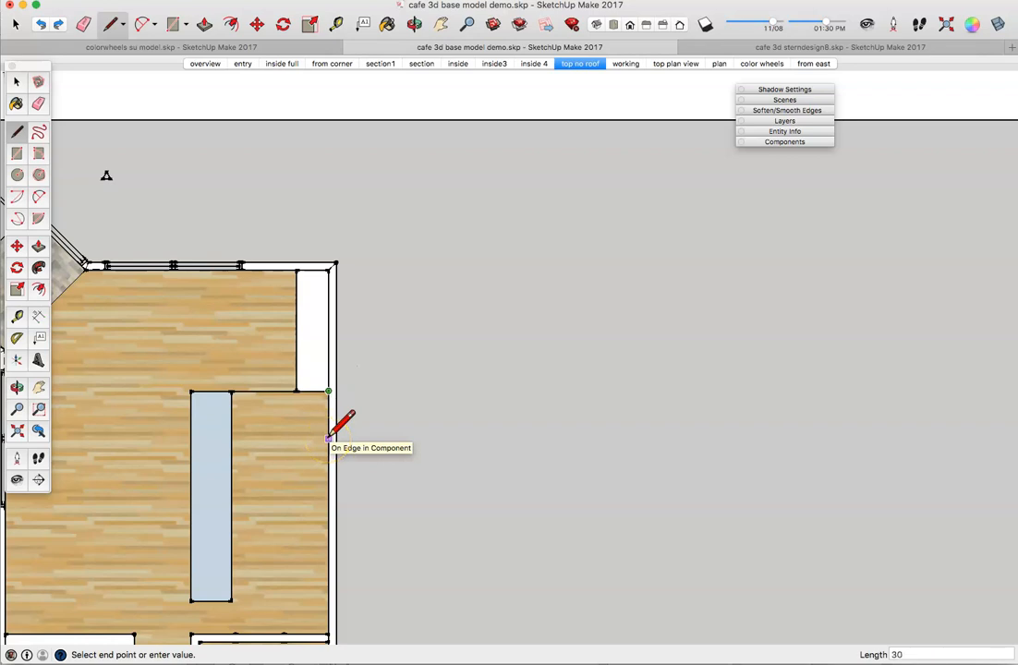
pyautogui.press('Return')
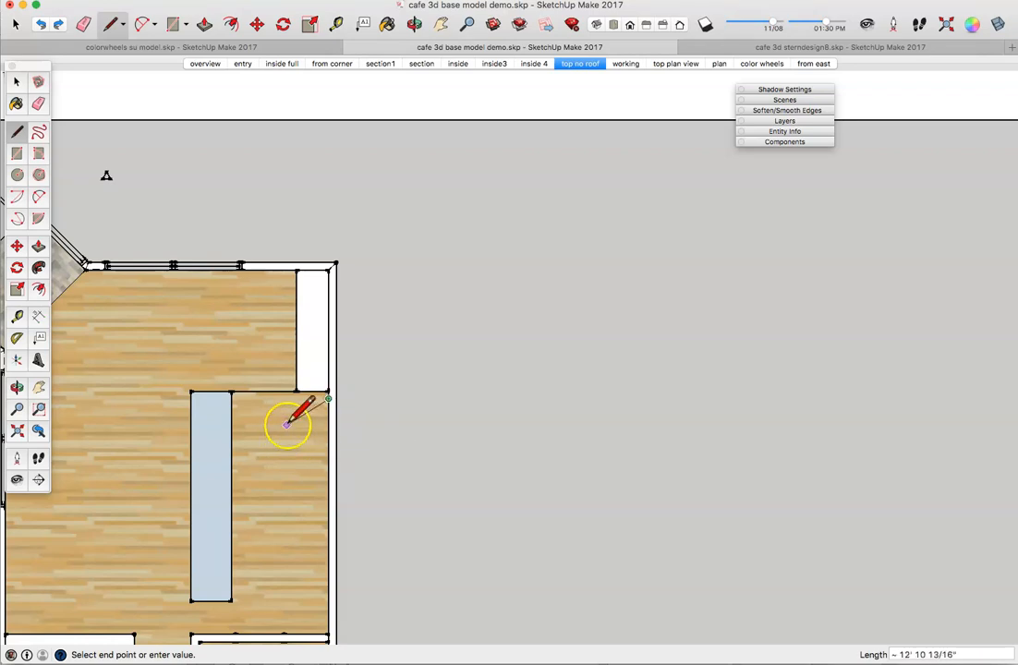
pyautogui.click(328, 399)
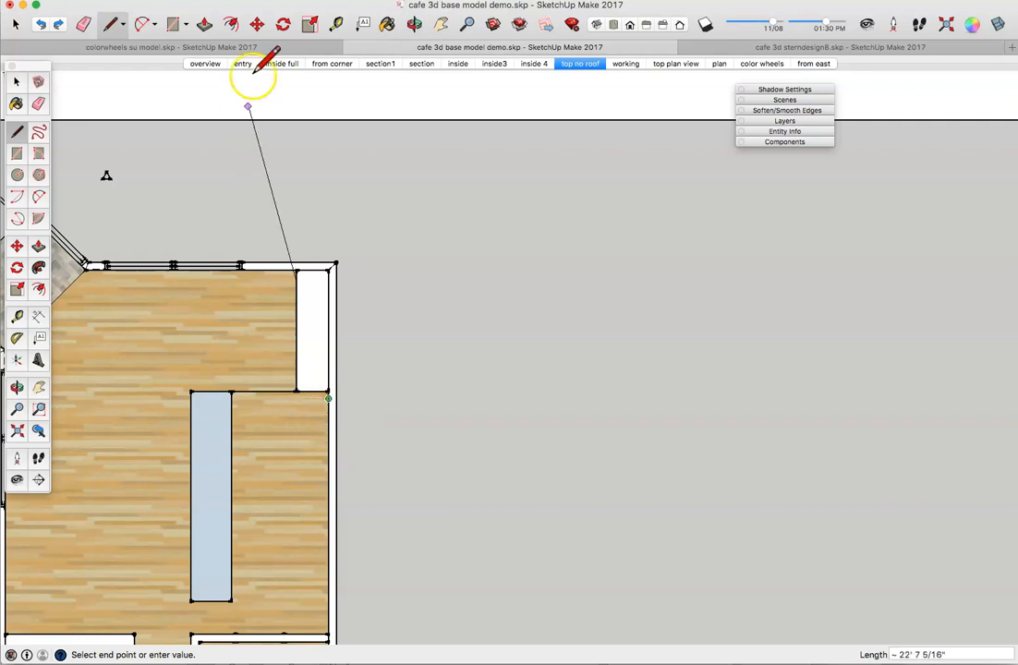
pyautogui.click(42, 25)
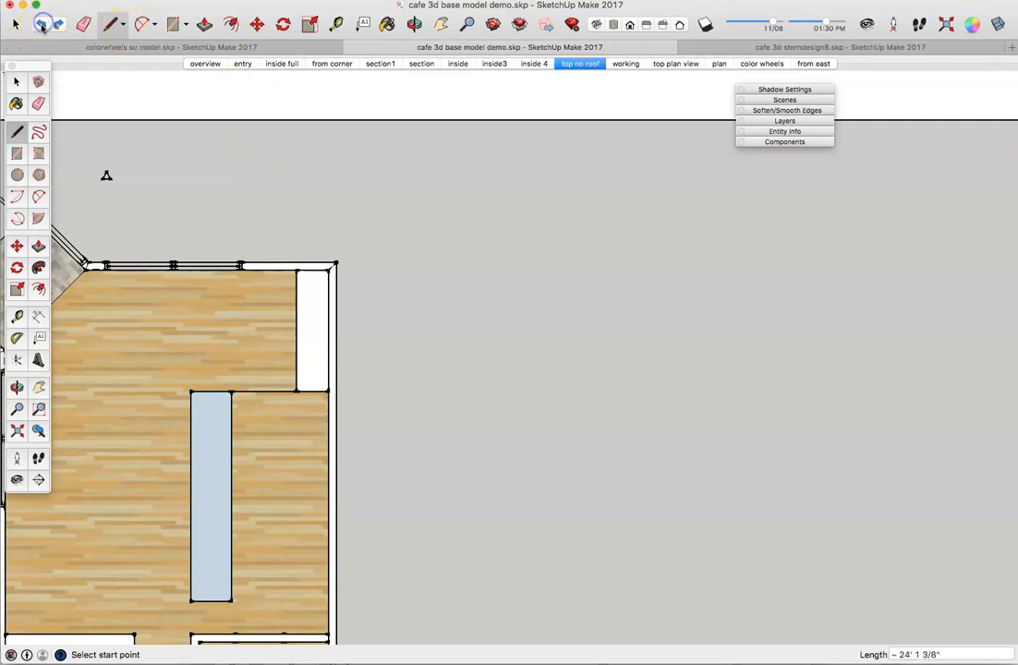
pyautogui.click(329, 389)
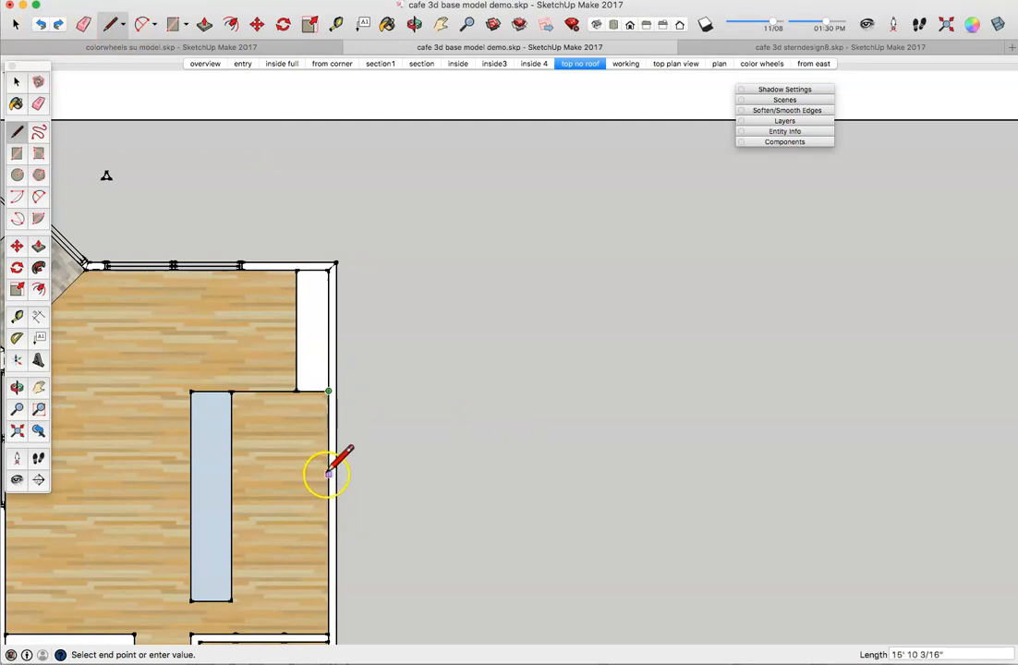
pyautogui.write('30')
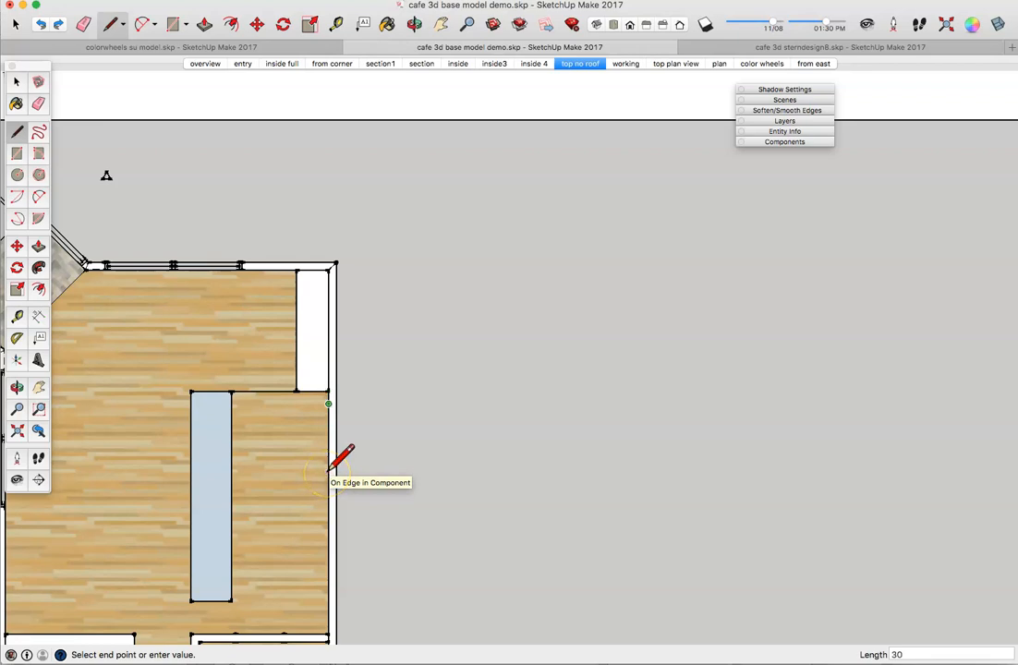
pyautogui.press('Return')
# Step: Orbit into a 3D view of the wall block and cancel the pending line
pyautogui.scroll(5, 333, 402)
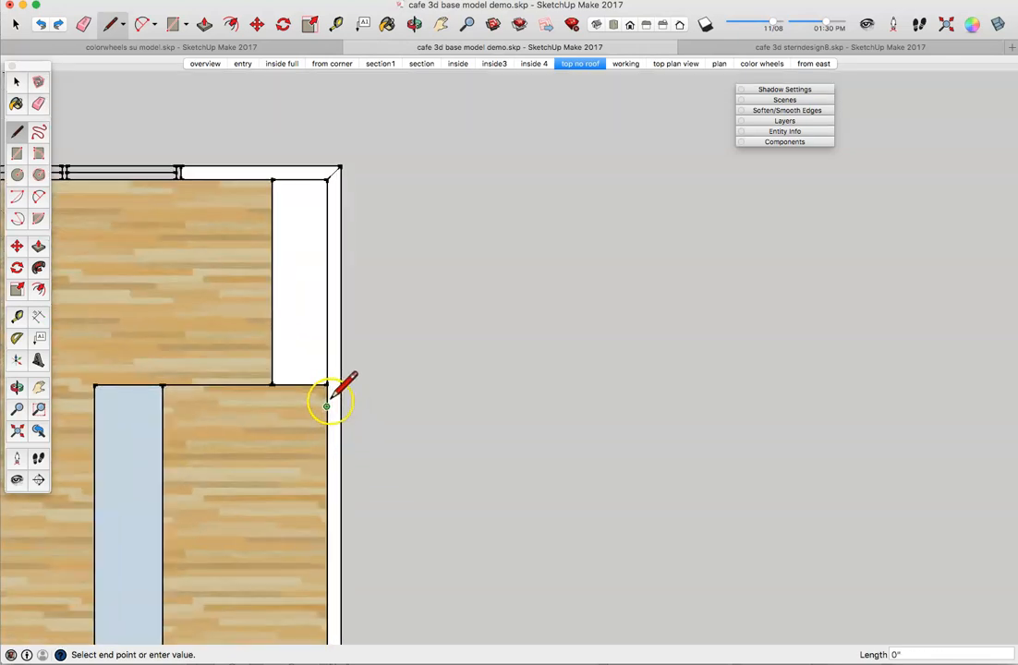
pyautogui.moveTo(325, 409); pyautogui.dragTo(600, 286, button='middle')
pyautogui.scroll(-3, 476, 415)
pyautogui.scroll(-2, 478, 426)
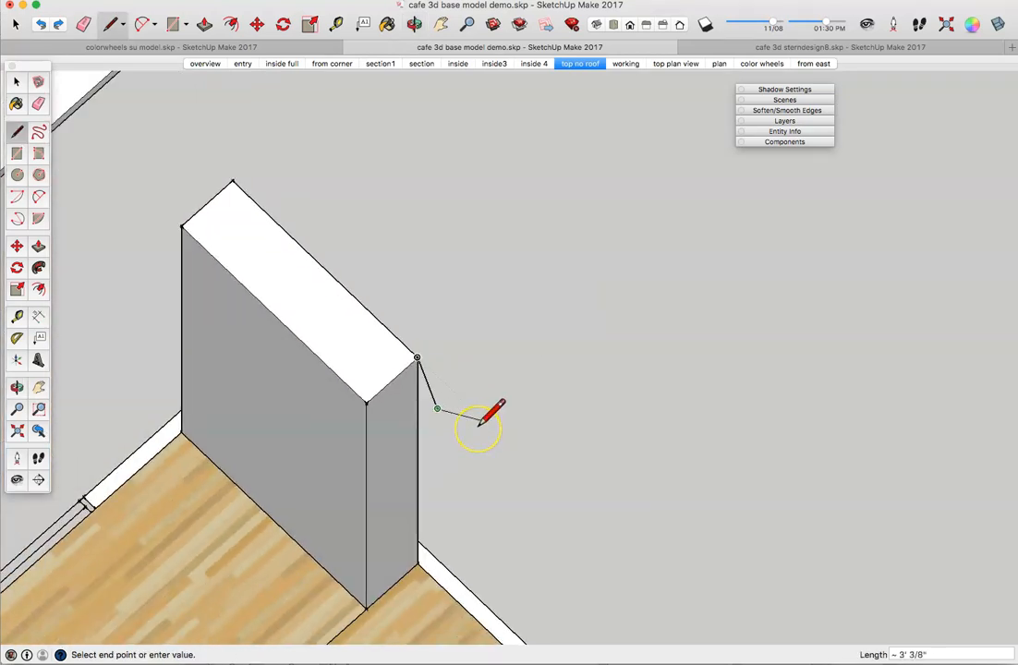
pyautogui.press('Escape')
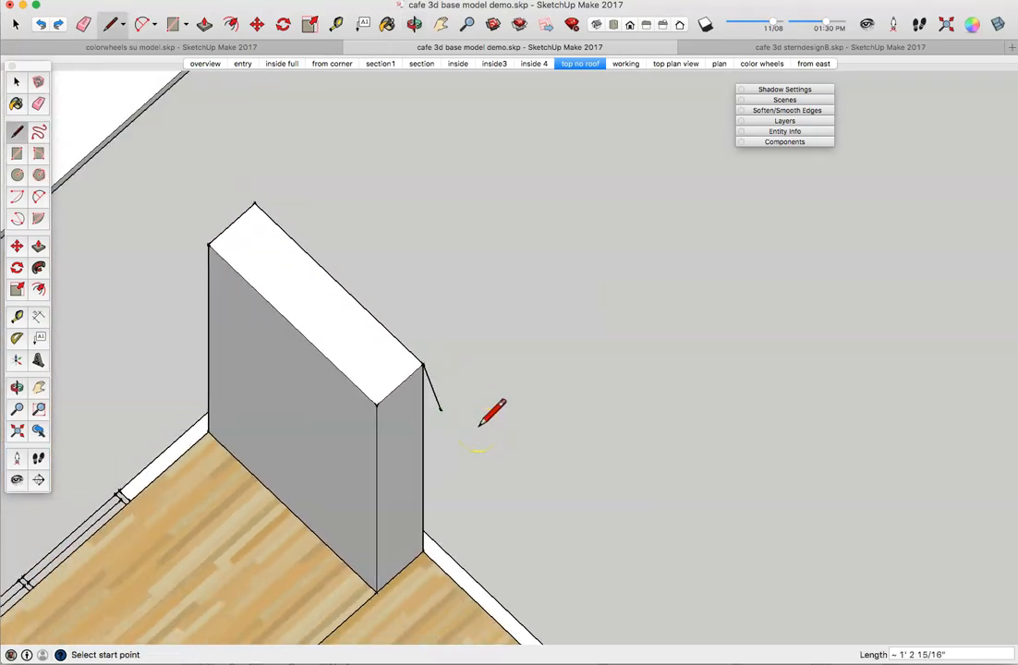
pyautogui.click(16, 81)
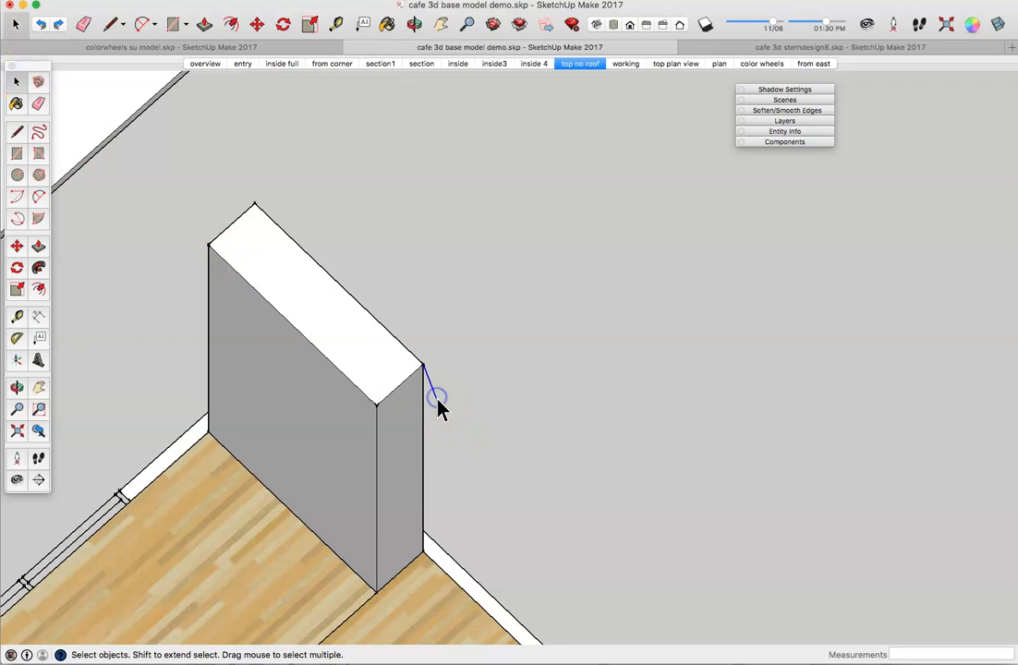
# Step: Draw the counter's second leg from the wall's base corner, closing the face with a 6' edge
pyautogui.click(381, 377)
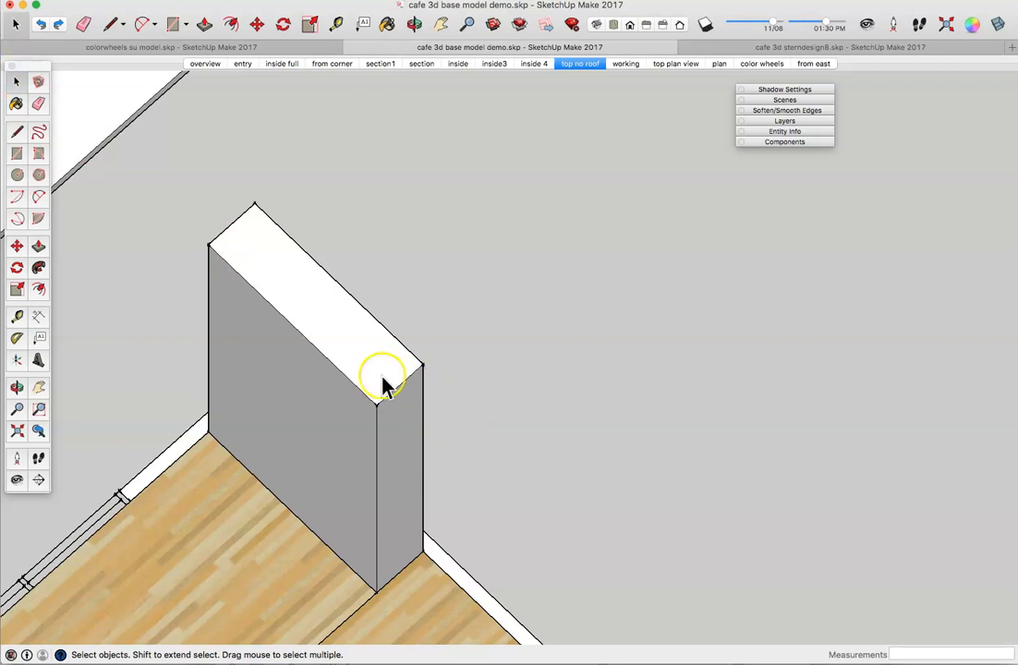
pyautogui.click(17, 131)
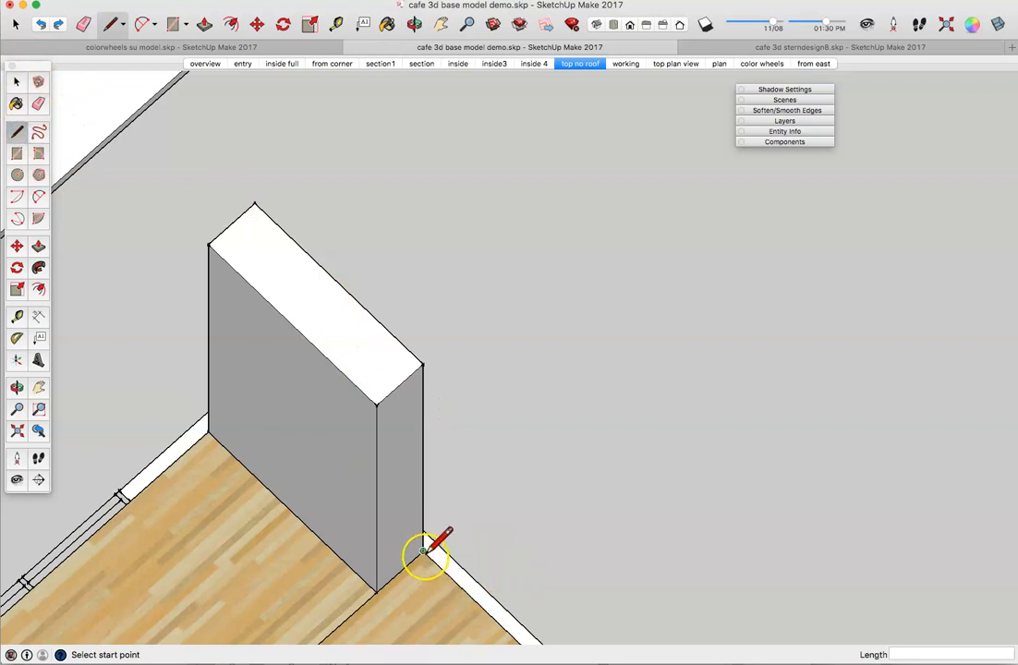
pyautogui.click(423, 552)
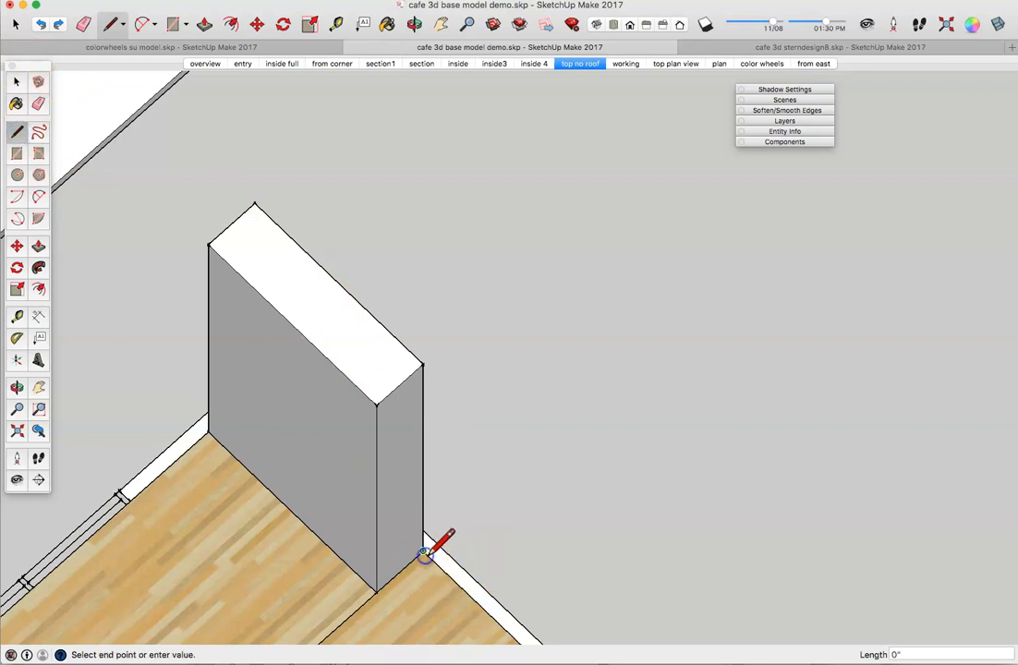
pyautogui.click(478, 607)
pyautogui.scroll(-3, 476, 606)
pyautogui.scroll(-6, 476, 606)
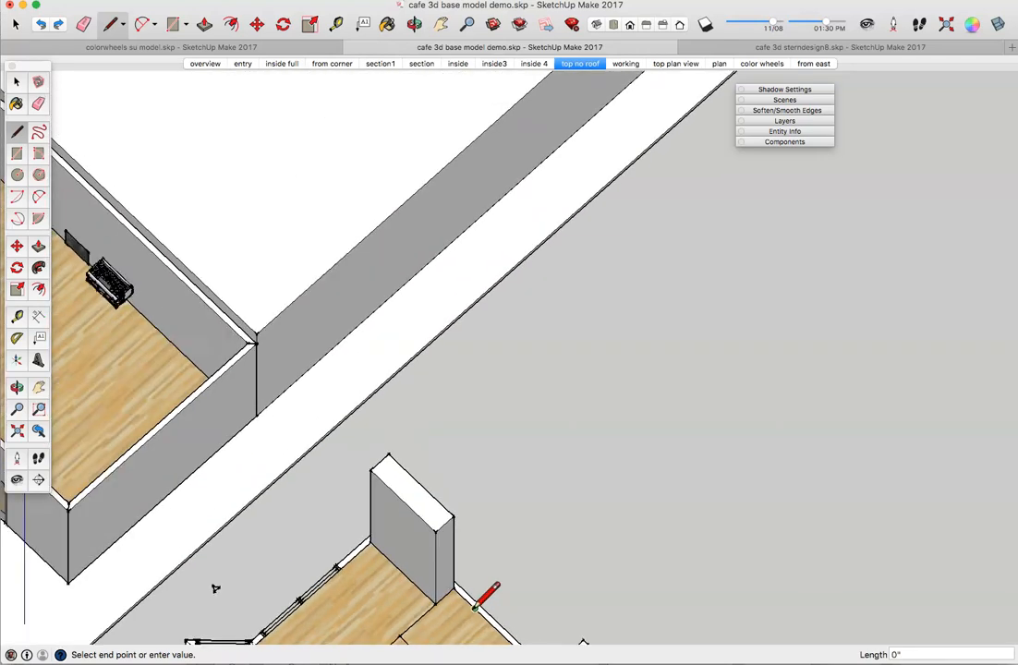
pyautogui.click(437, 639)
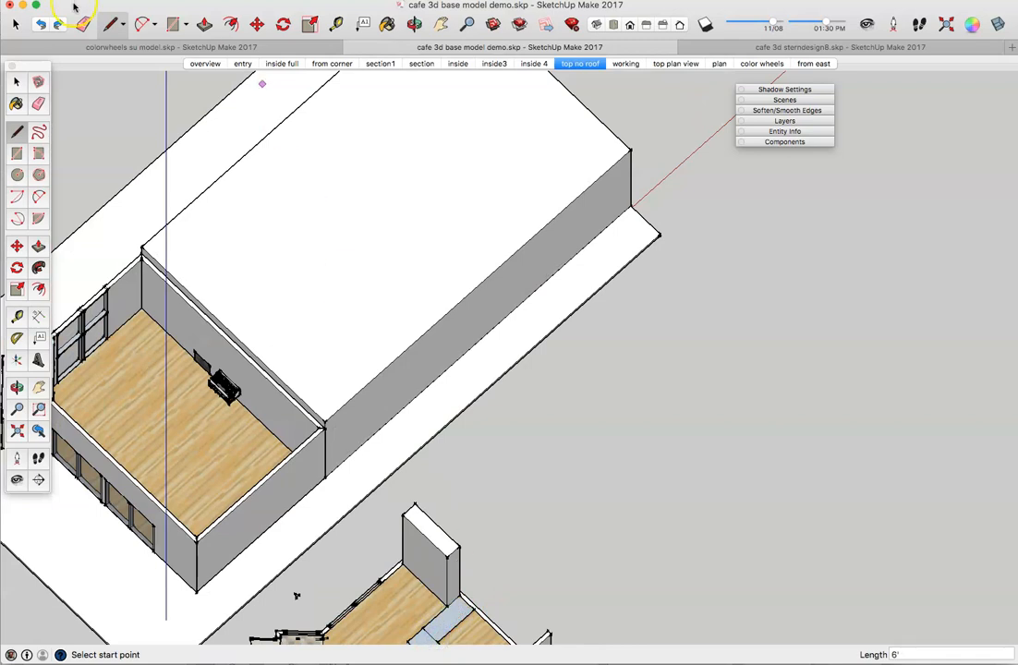
pyautogui.click(16, 82)
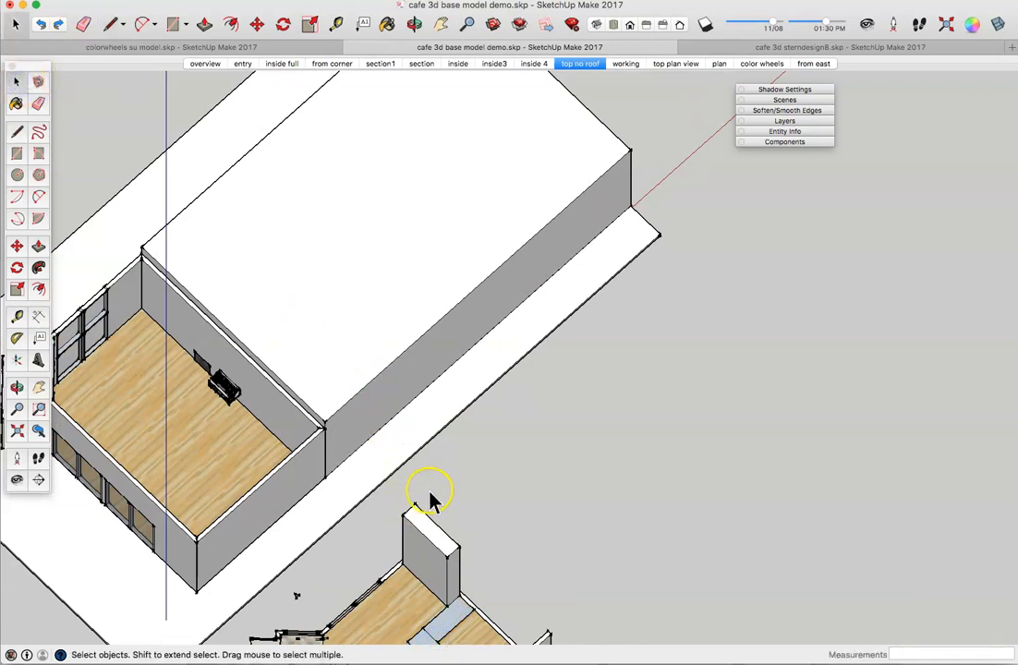
# Step: Push/Pull the L-shaped counter footprint up 30 inches into a solid counter block
pyautogui.click(428, 640)
pyautogui.moveTo(432, 612); pyautogui.dragTo(832, 464, button='middle')
pyautogui.press('space')
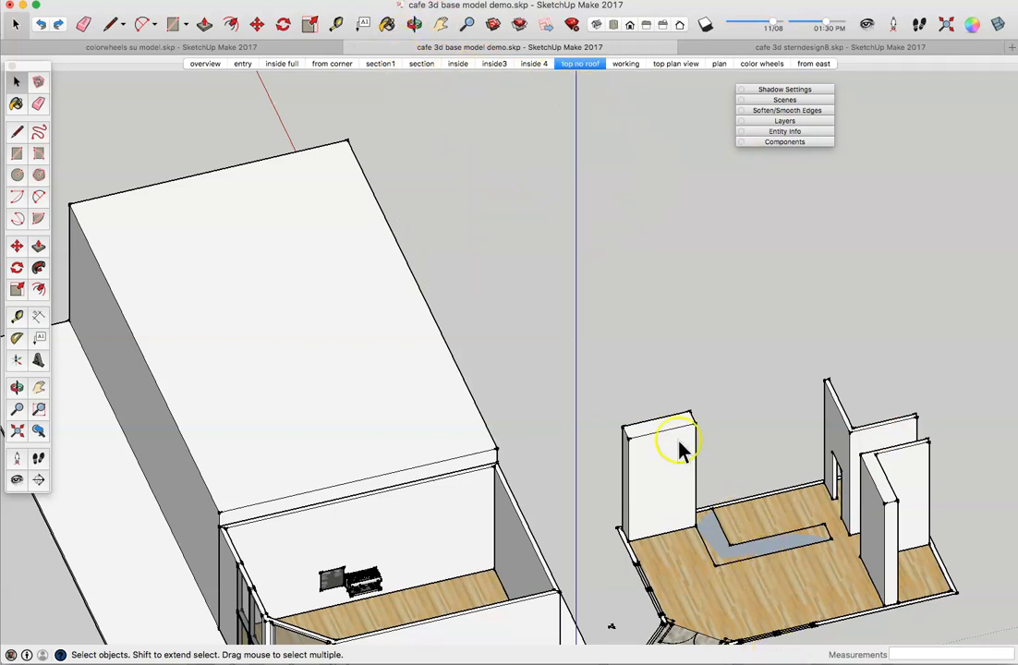
pyautogui.click(47, 251)
pyautogui.moveTo(730, 547); pyautogui.dragTo(715, 530)
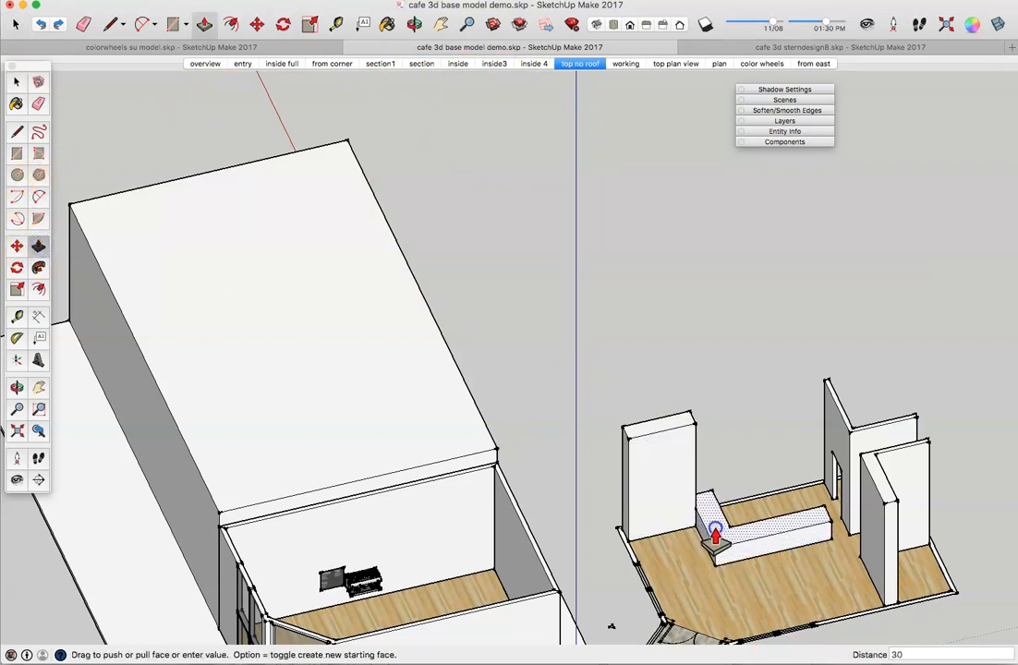
pyautogui.press('Return')
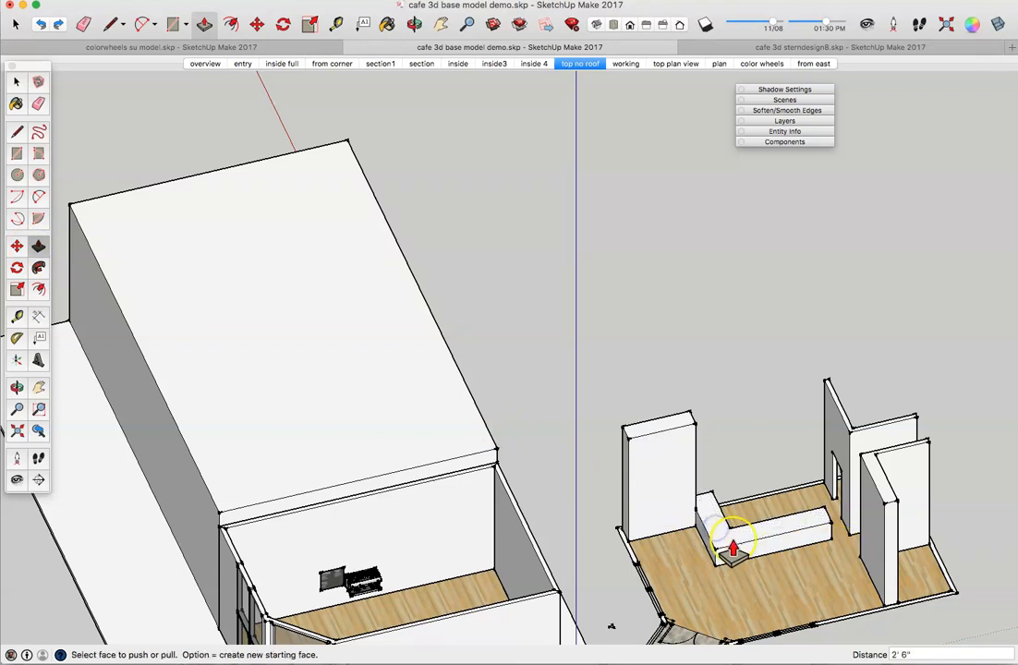
# Step: Draw two lines across the counter top on either side of the corner section to split it off
pyautogui.scroll(6, 743, 545)
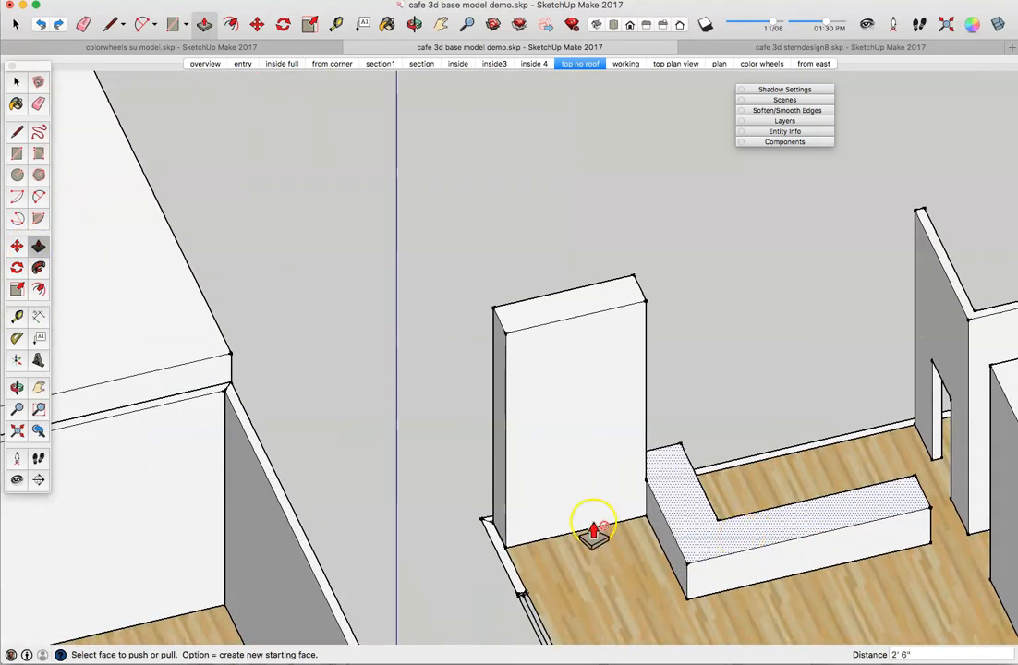
pyautogui.click(17, 132)
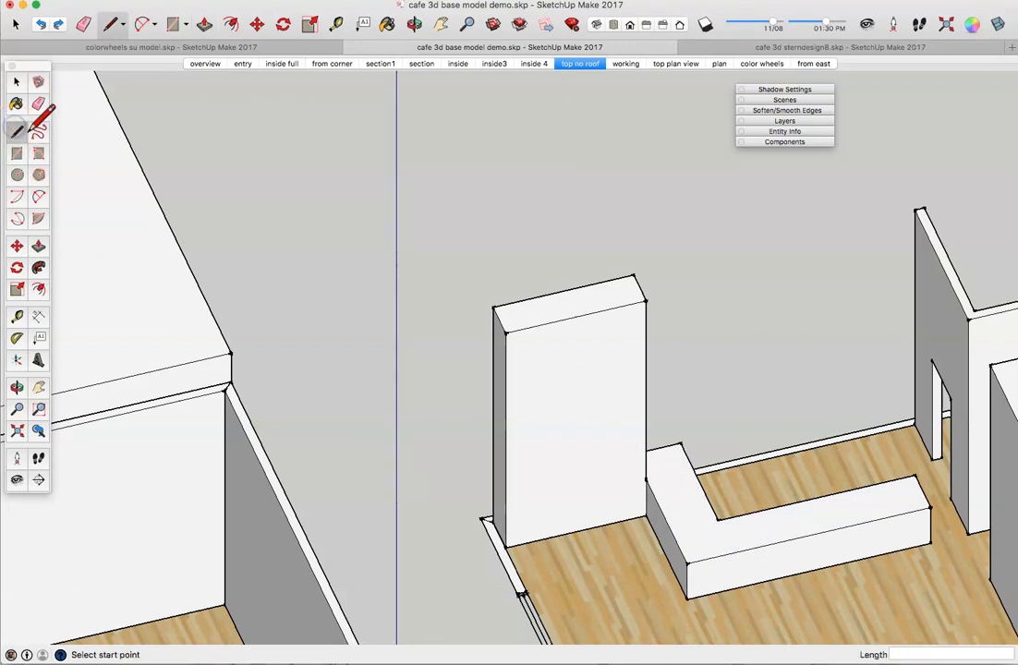
pyautogui.click(707, 496)
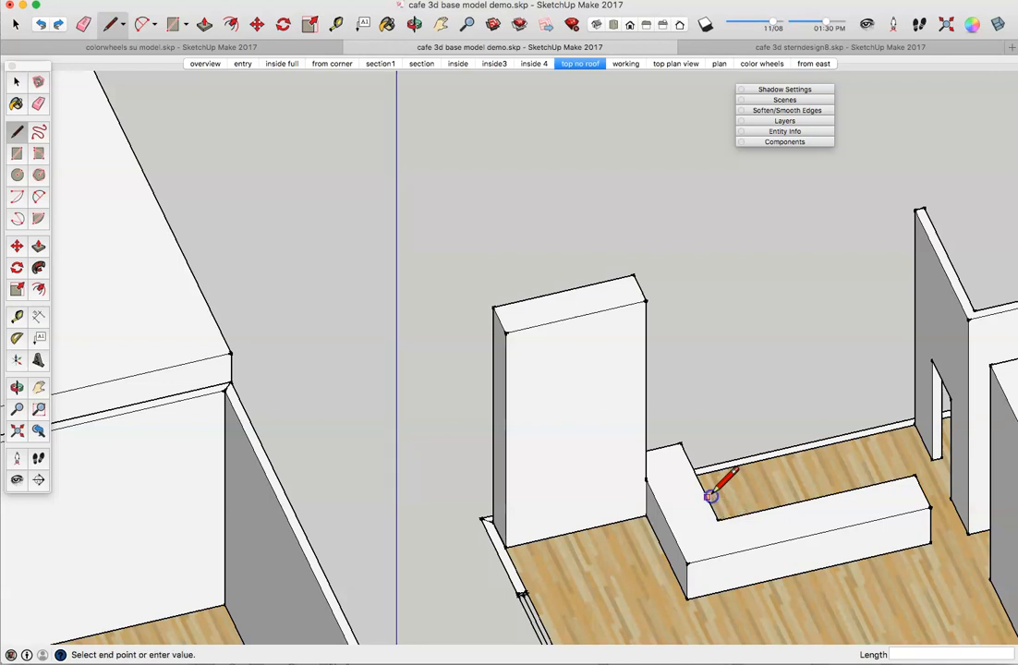
pyautogui.click(659, 507)
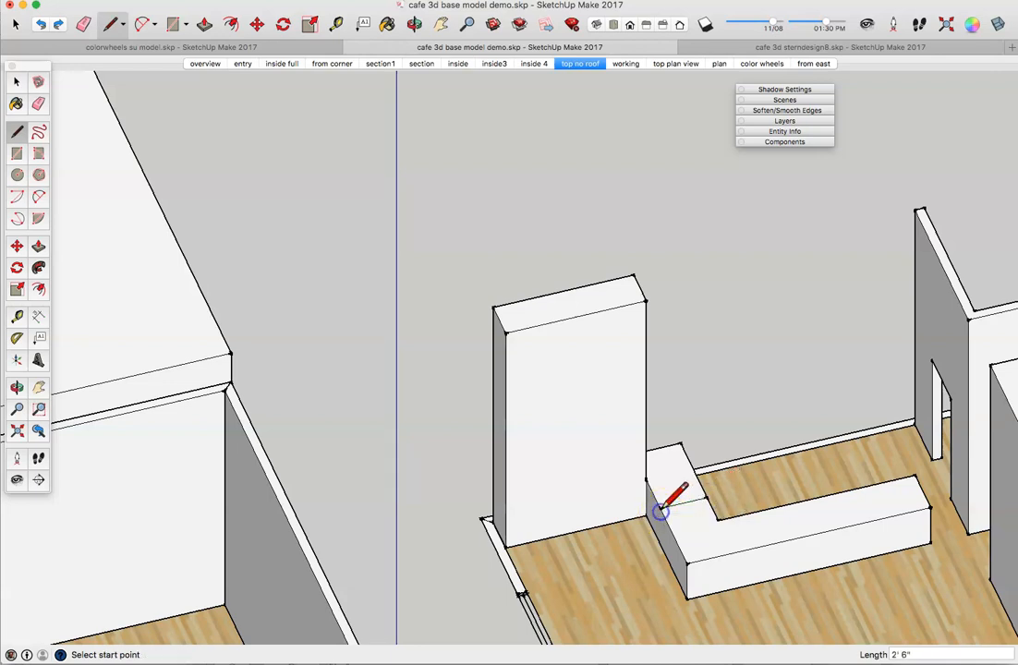
pyautogui.click(766, 508)
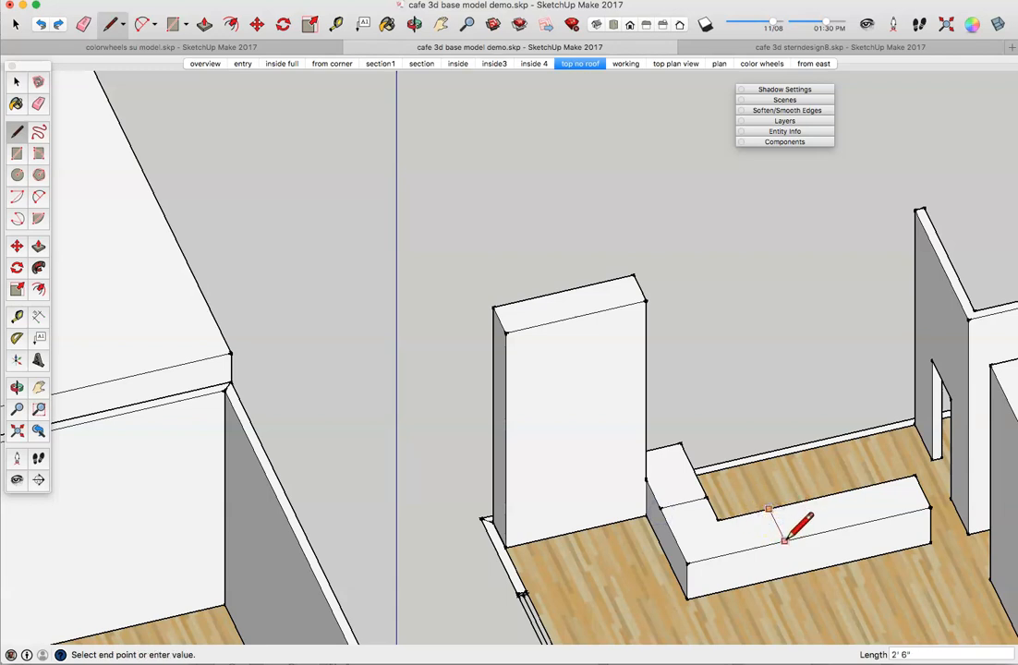
pyautogui.click(784, 540)
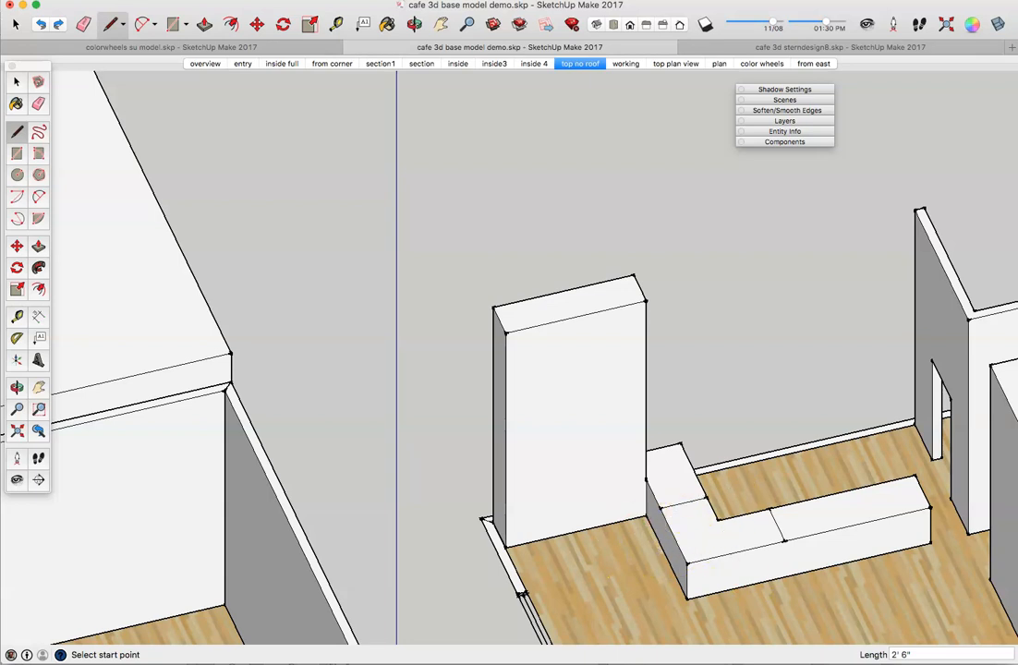
pyautogui.click(37, 245)
pyautogui.click(715, 535)
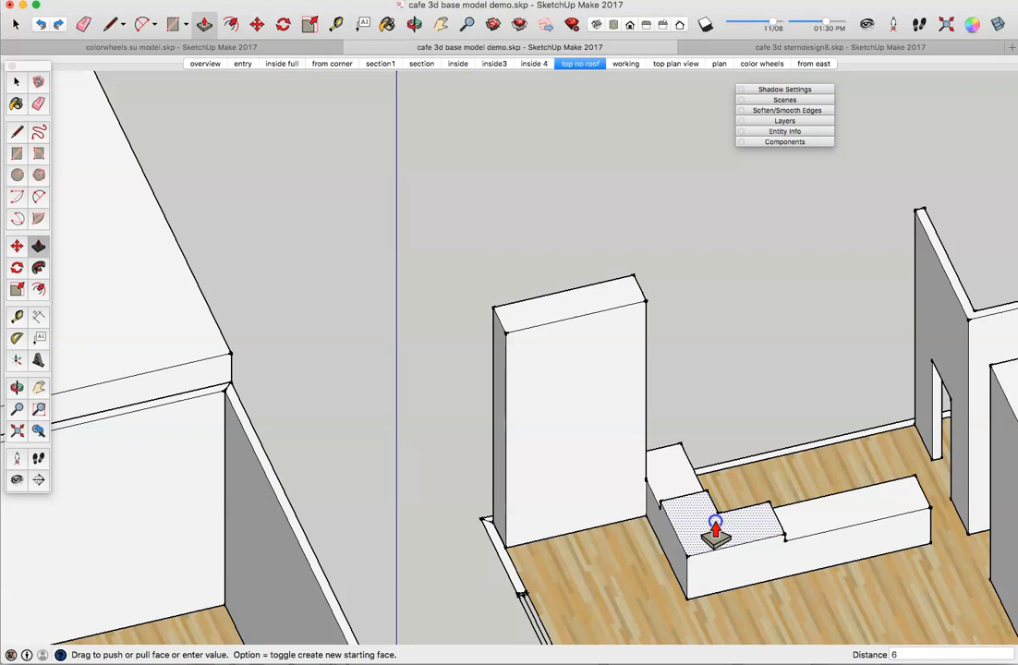
# Step: Lower the counter's L-shaped corner section by 6 inches and select its top face
pyautogui.press('Return')
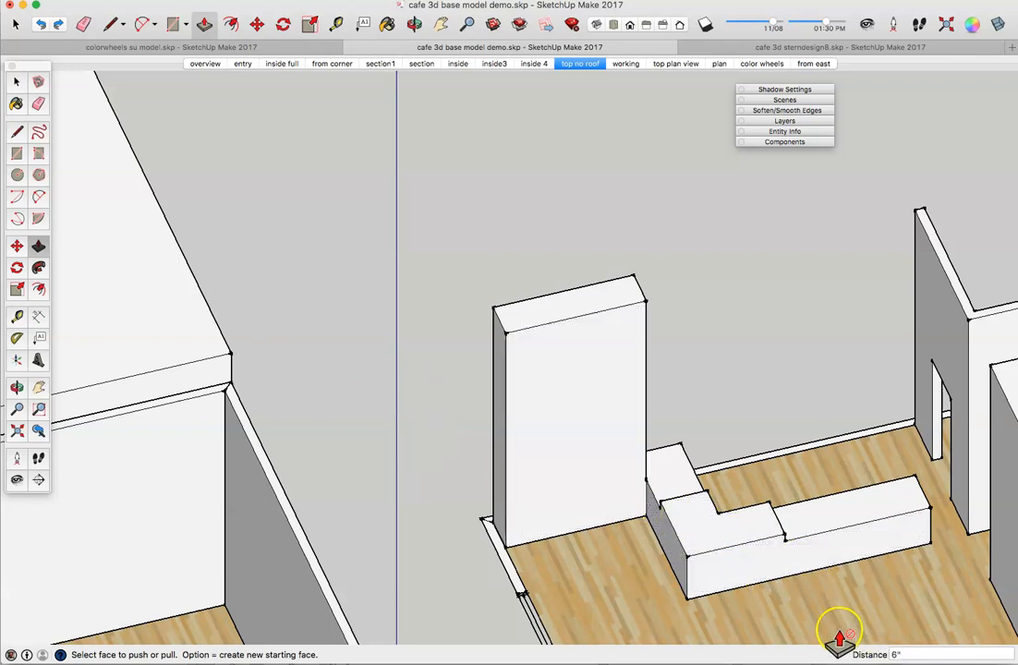
pyautogui.click(16, 83)
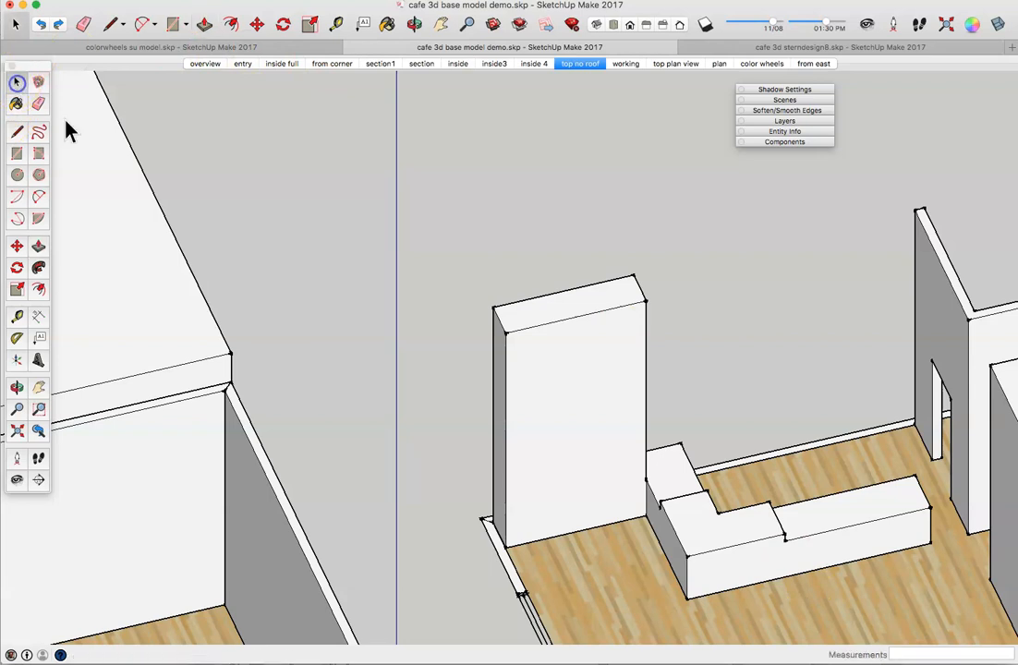
pyautogui.click(714, 528)
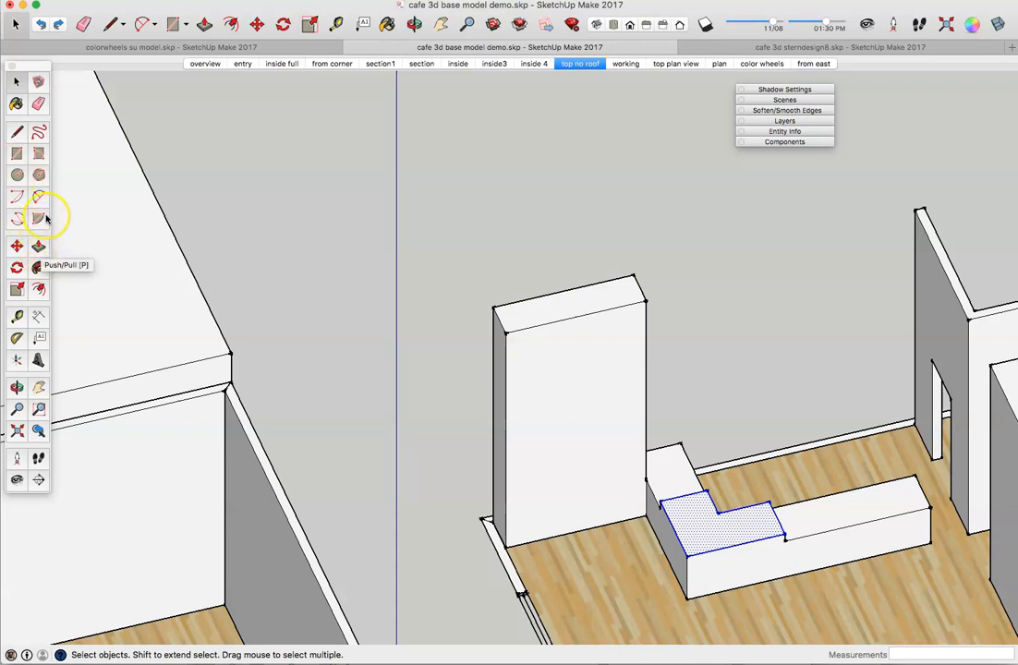
pyautogui.click(231, 25)
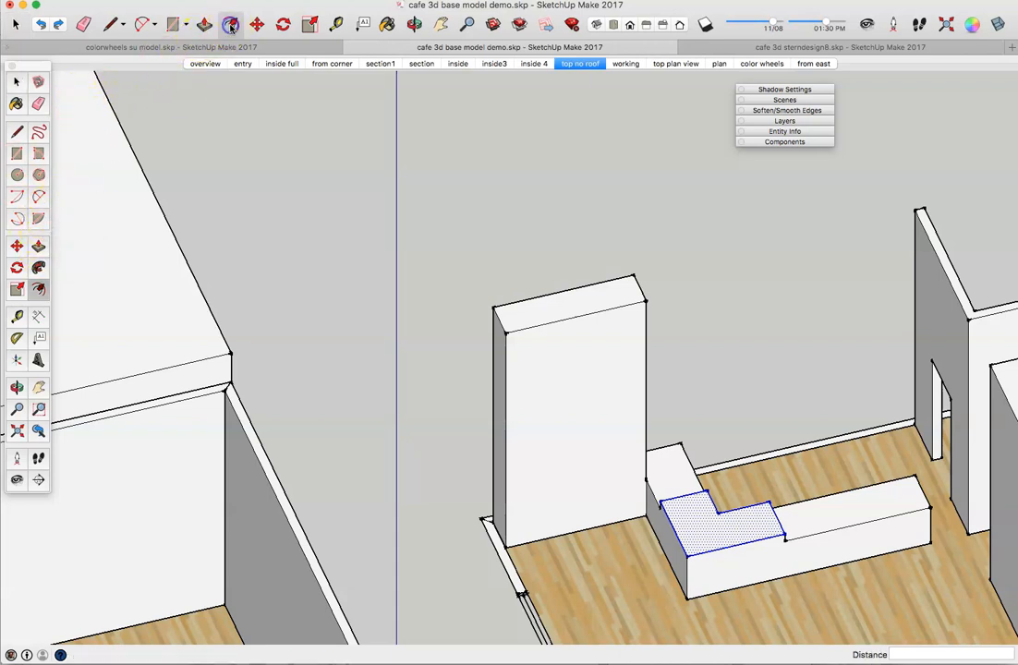
pyautogui.click(706, 541)
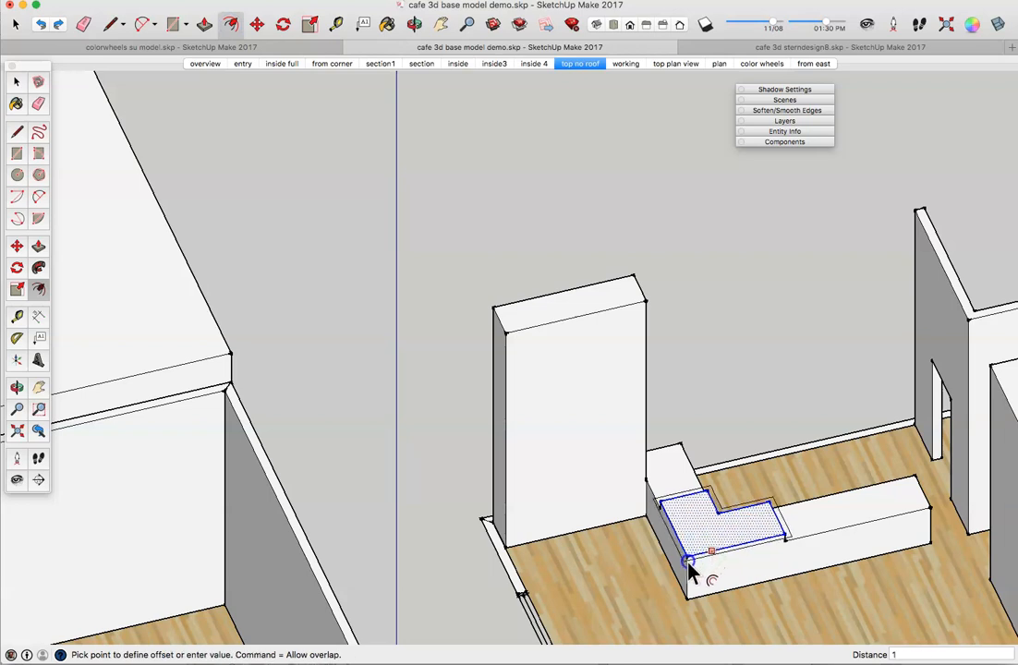
# Step: Offset the lowered L-shaped face 1 inch inward, then select just that face
pyautogui.click(688, 570)
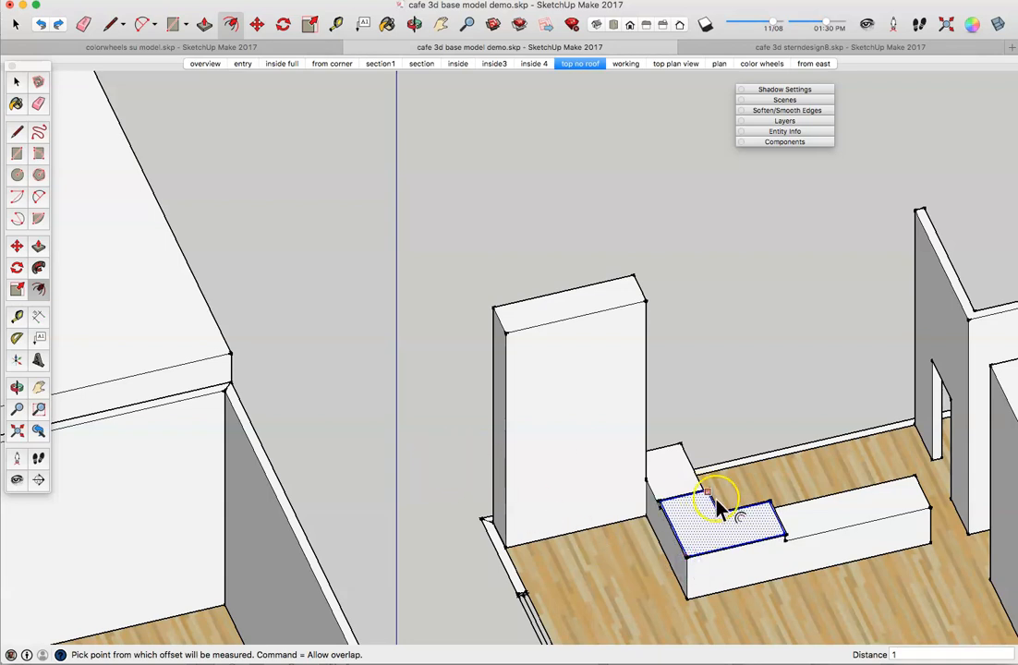
pyautogui.scroll(5, 730, 555)
pyautogui.scroll(2, 730, 555)
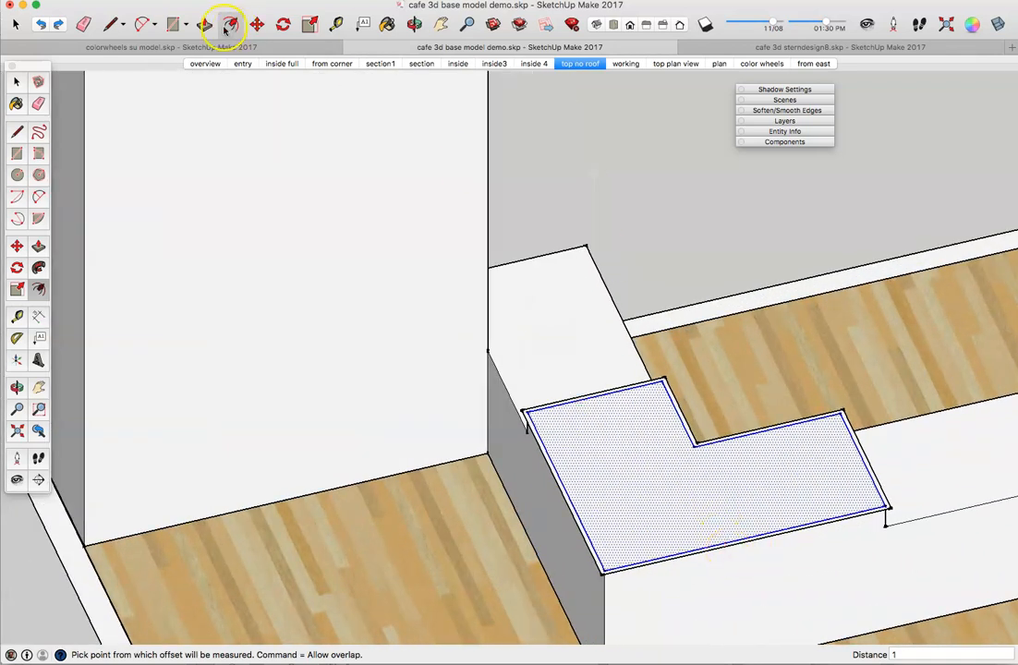
pyautogui.click(12, 83)
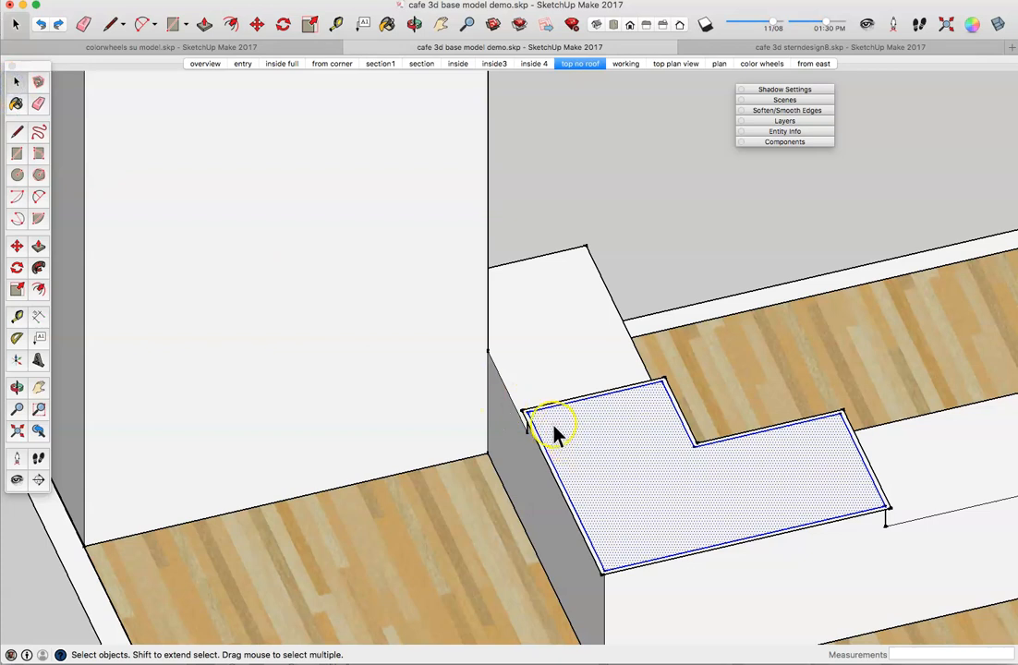
pyautogui.scroll(3, 553, 426)
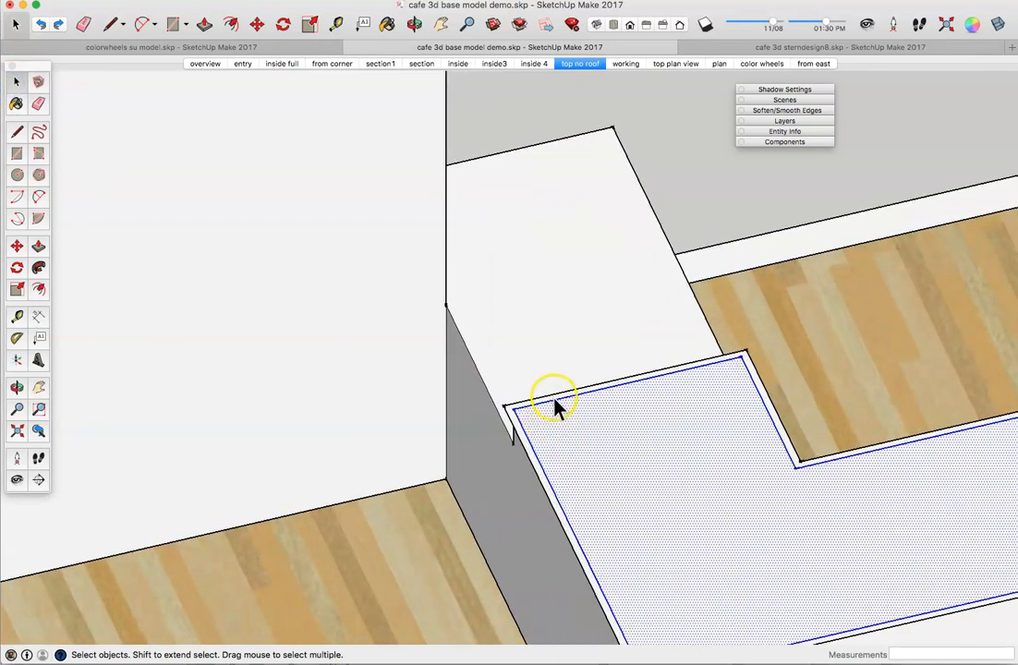
pyautogui.click(554, 399)
pyautogui.click(570, 427)
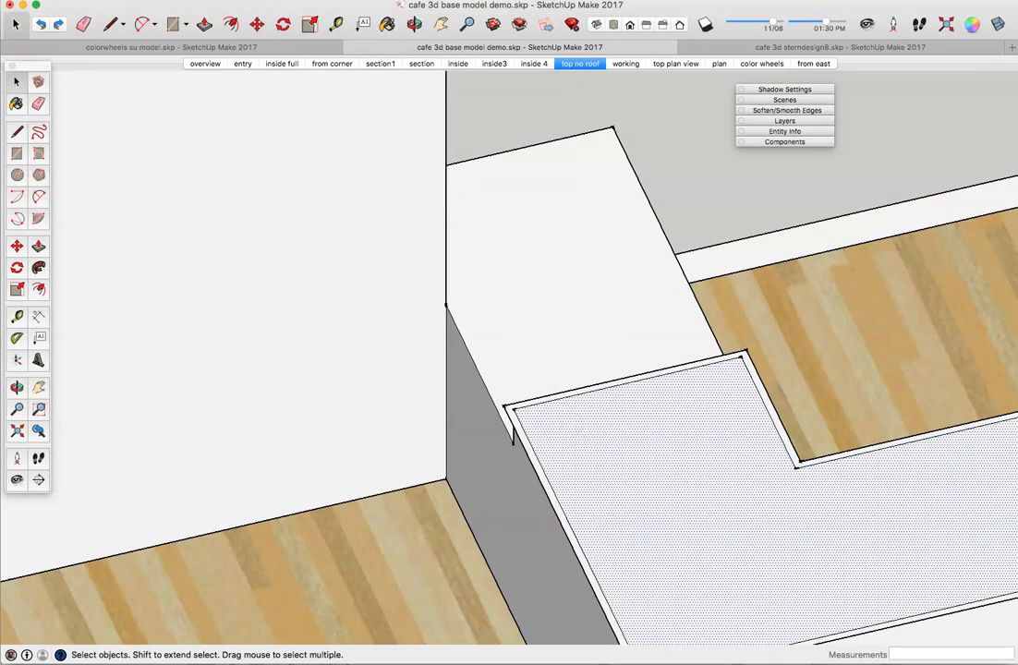
# Step: Push/Pull the L-shaped counter face up 1" and repeat the 1" raise on its side
pyautogui.click(204, 24)
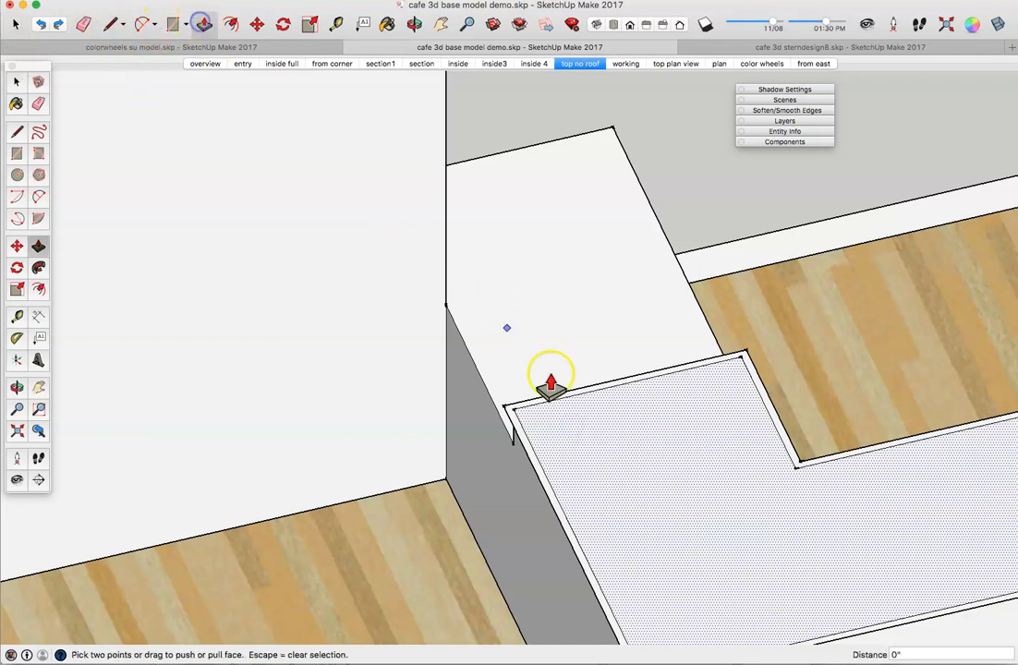
pyautogui.click(607, 465)
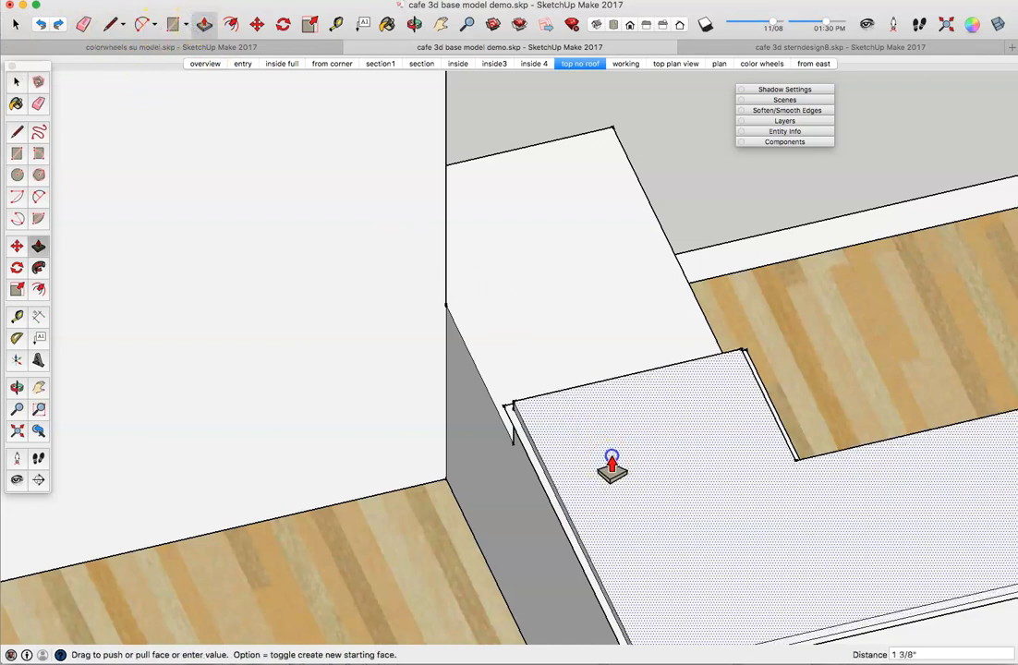
pyautogui.write('1')
pyautogui.press('Return')
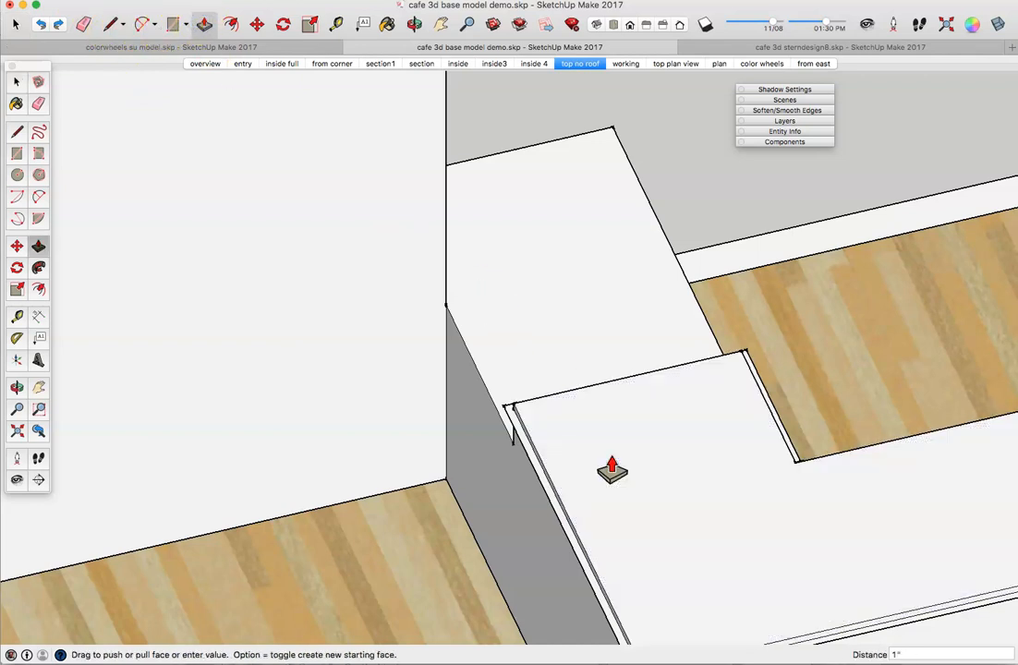
pyautogui.doubleClick(540, 469)
# Step: Select the edge below the countertop corner and undo the accidental erasing of the wall face
pyautogui.click(16, 81)
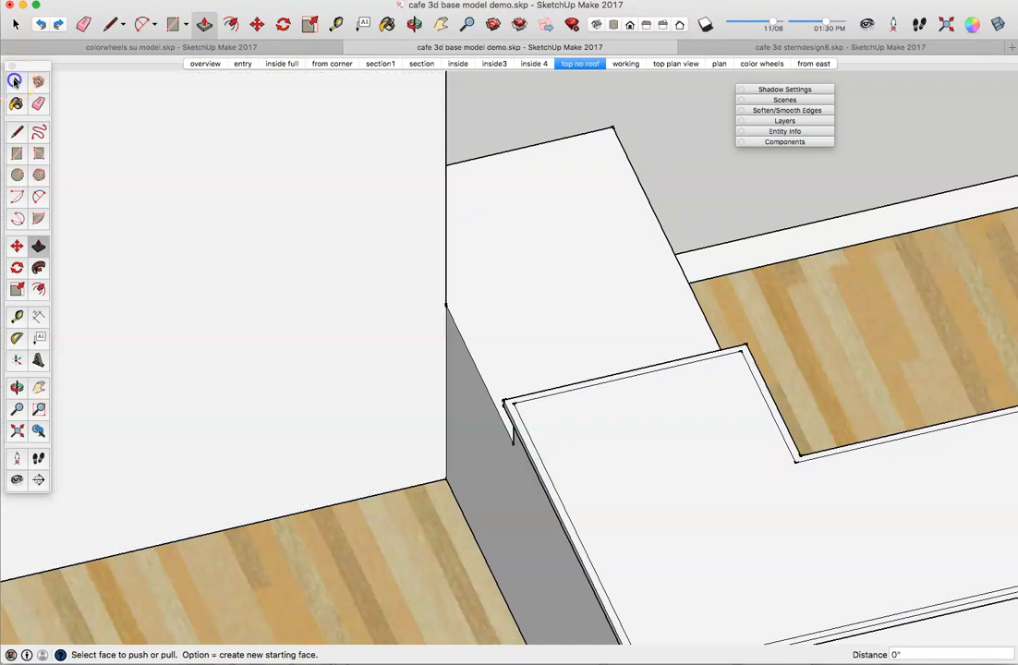
pyautogui.click(523, 427)
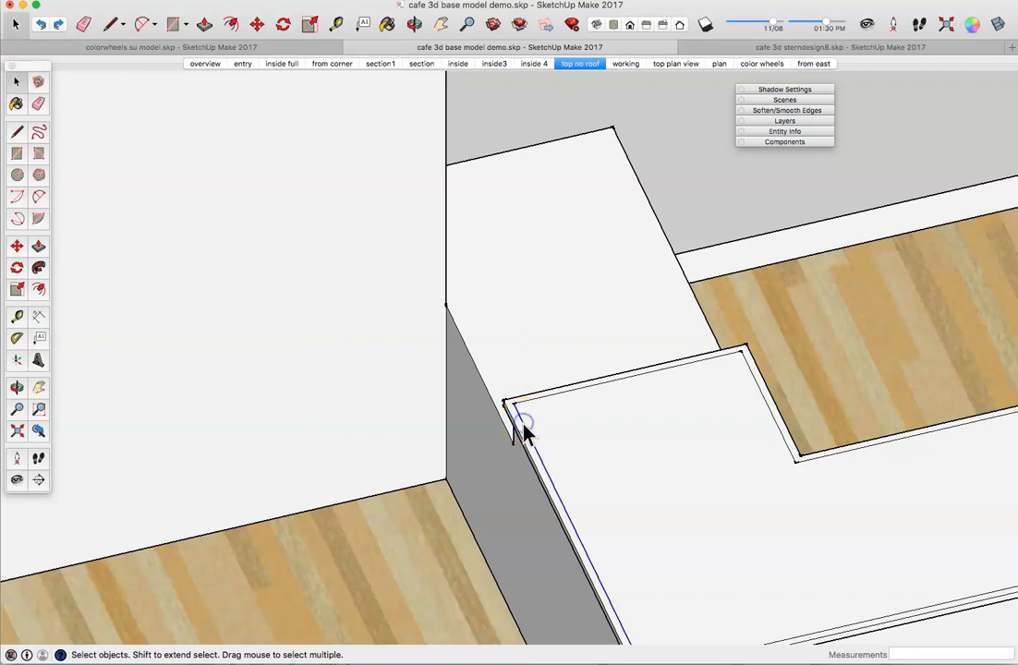
pyautogui.click(523, 431)
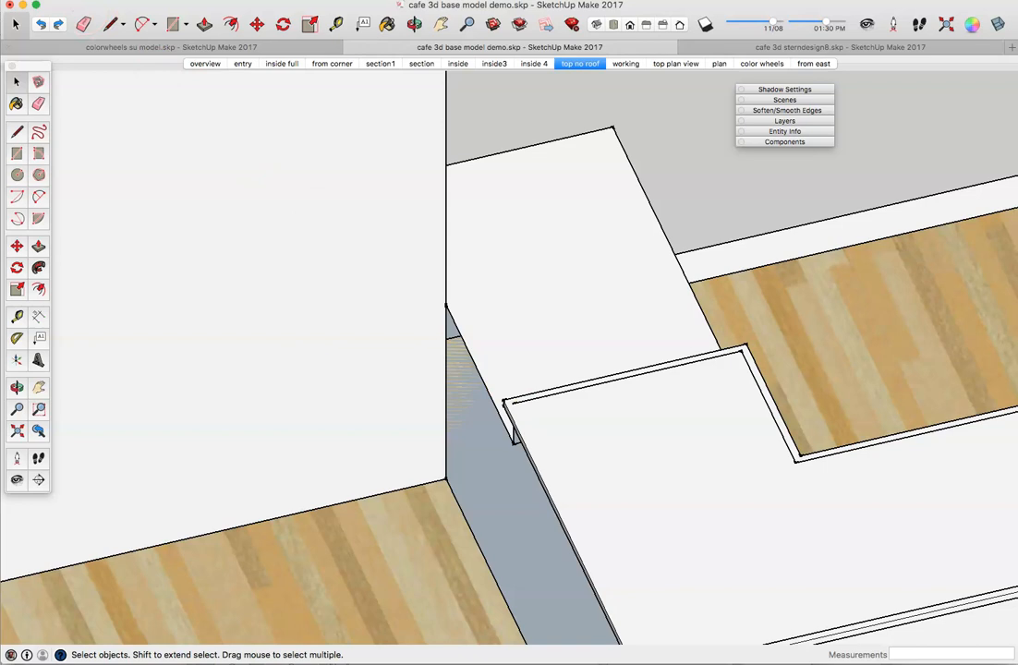
pyautogui.click(111, 0)
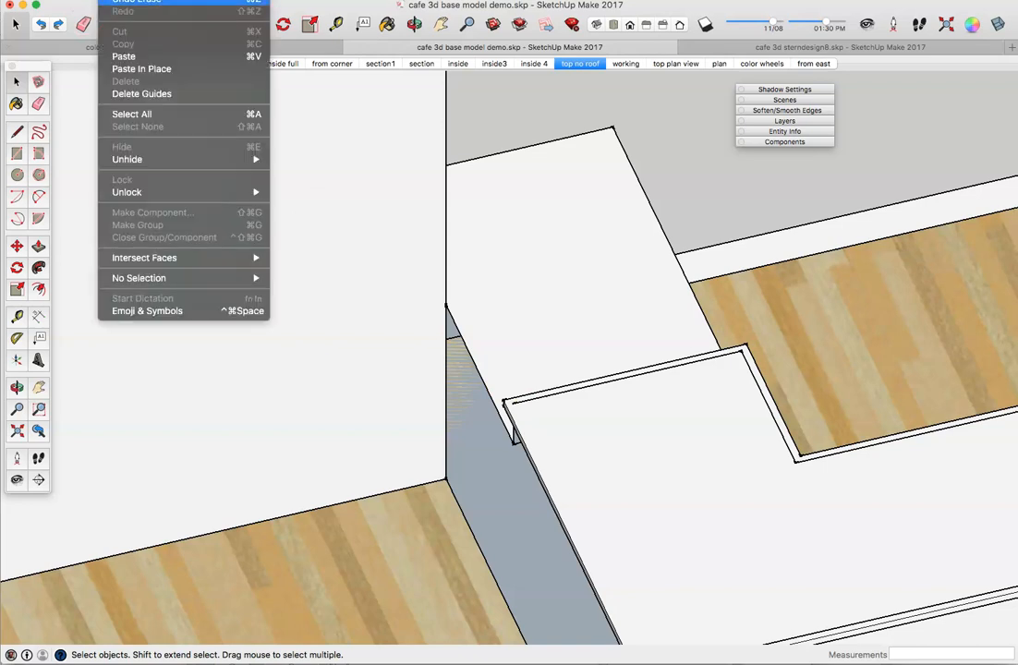
pyautogui.click(136, 1)
pyautogui.click(529, 462)
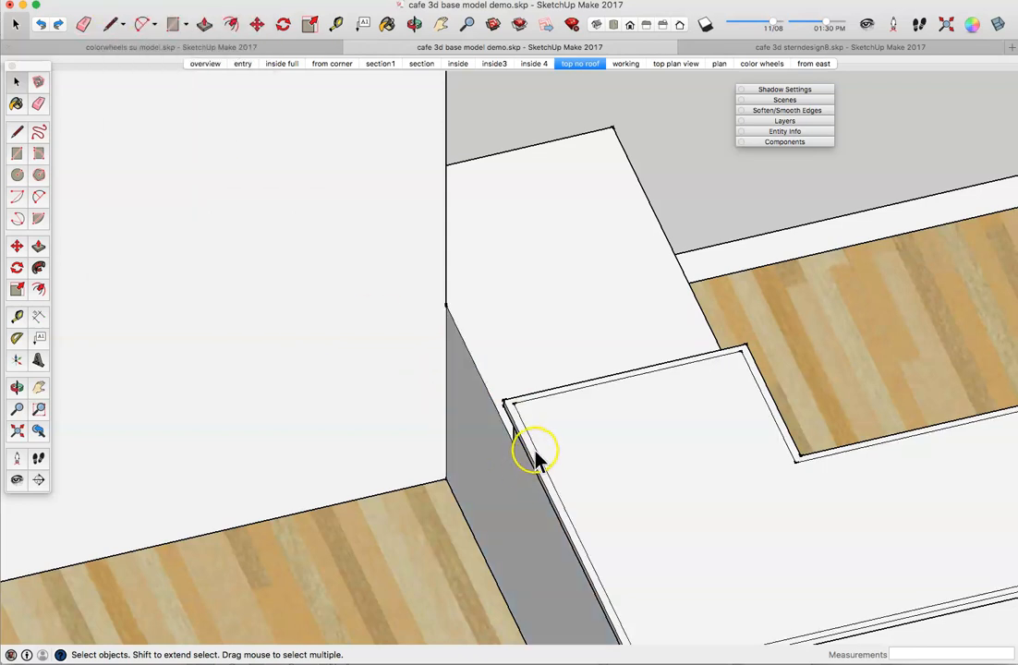
# Step: Hide two inner countertop seam edges, delete the last one, and check the top is one face
pyautogui.click(535, 448)
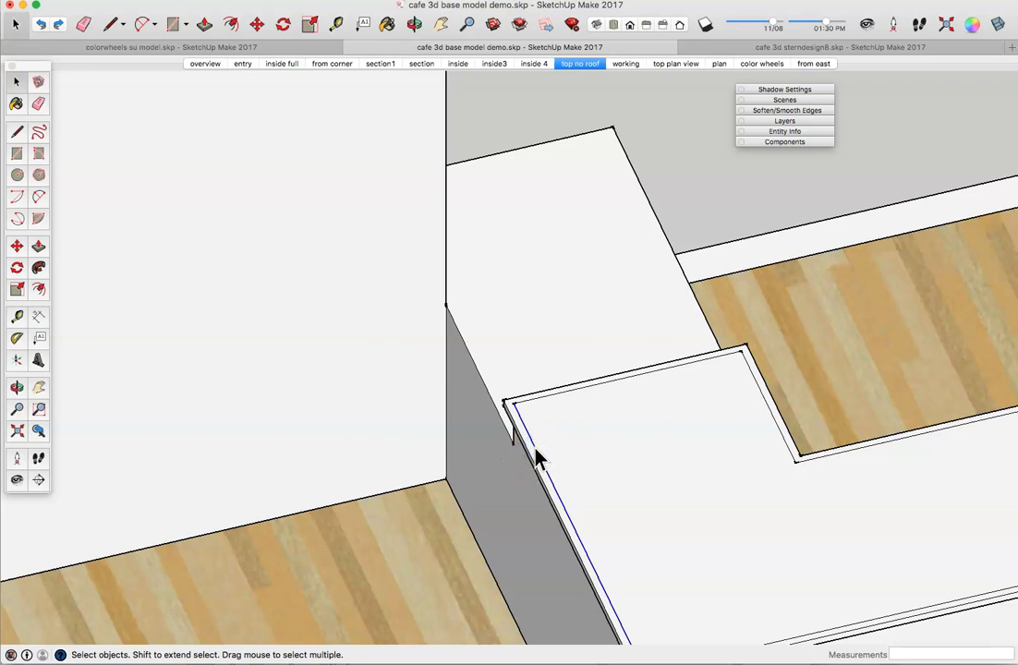
pyautogui.rightClick(539, 459)
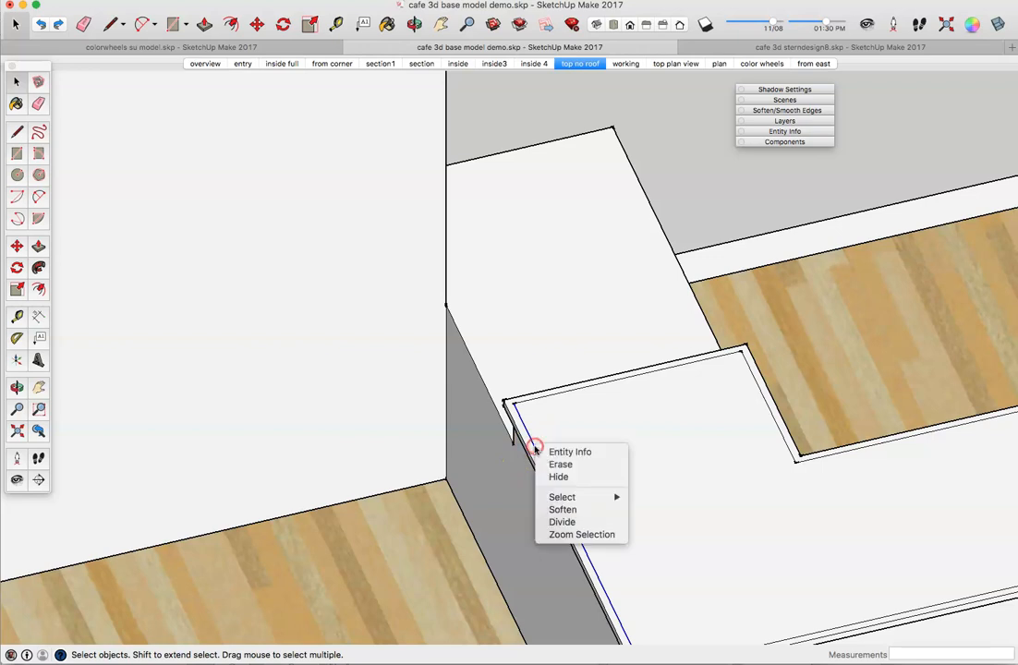
pyautogui.click(558, 479)
pyautogui.click(557, 404)
pyautogui.rightClick(557, 401)
pyautogui.click(571, 425)
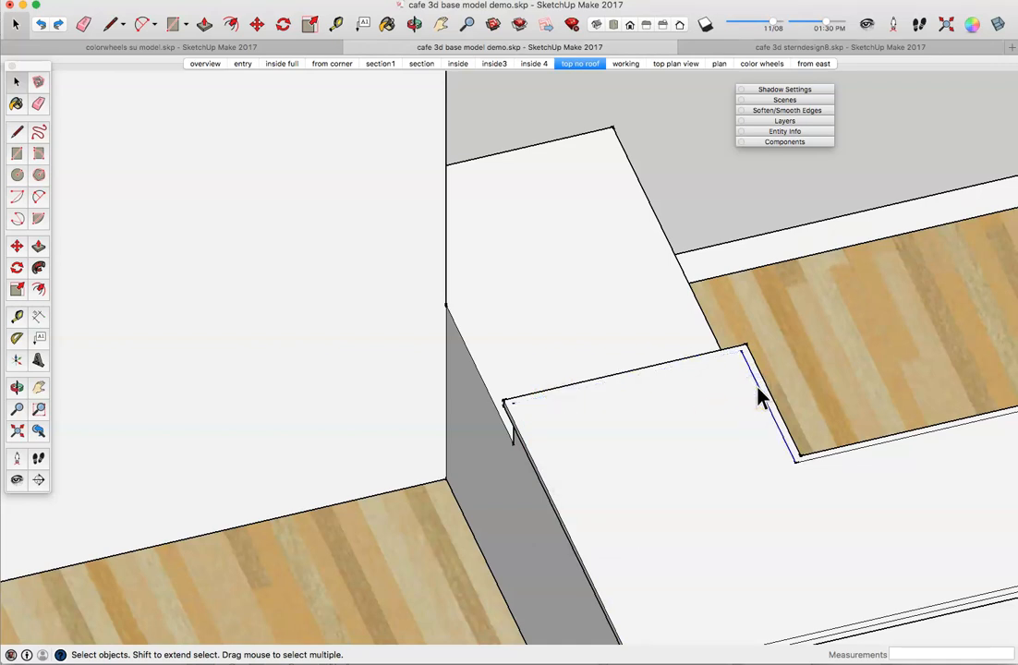
pyautogui.press('Delete')
pyautogui.press('Delete')
pyautogui.moveTo(919, 605); pyautogui.dragTo(922, 518, button='middle')
pyautogui.click(922, 505)
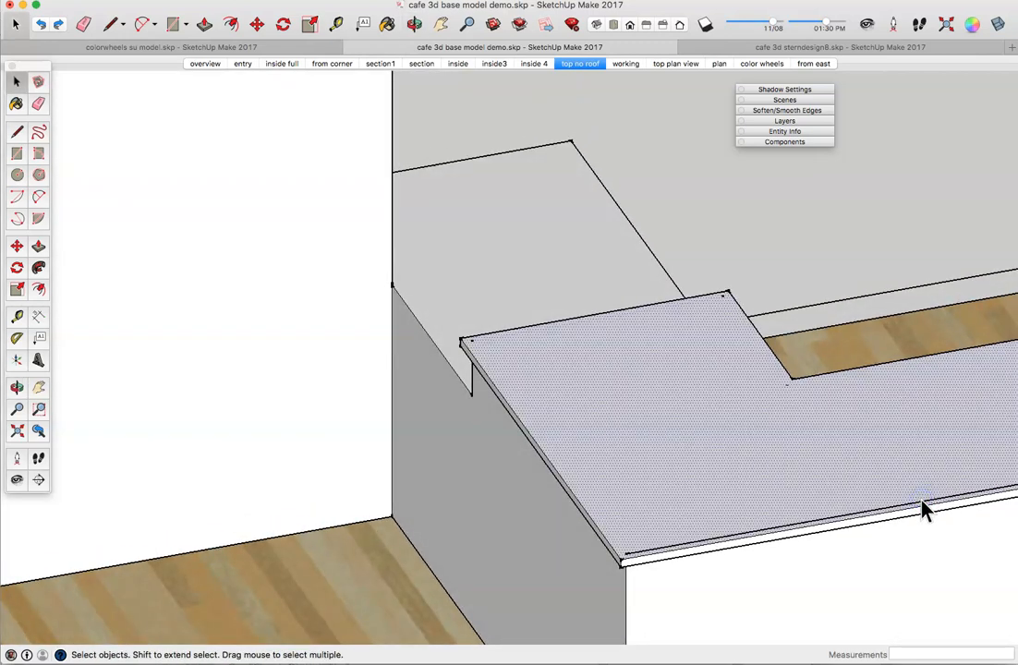
pyautogui.click(922, 506)
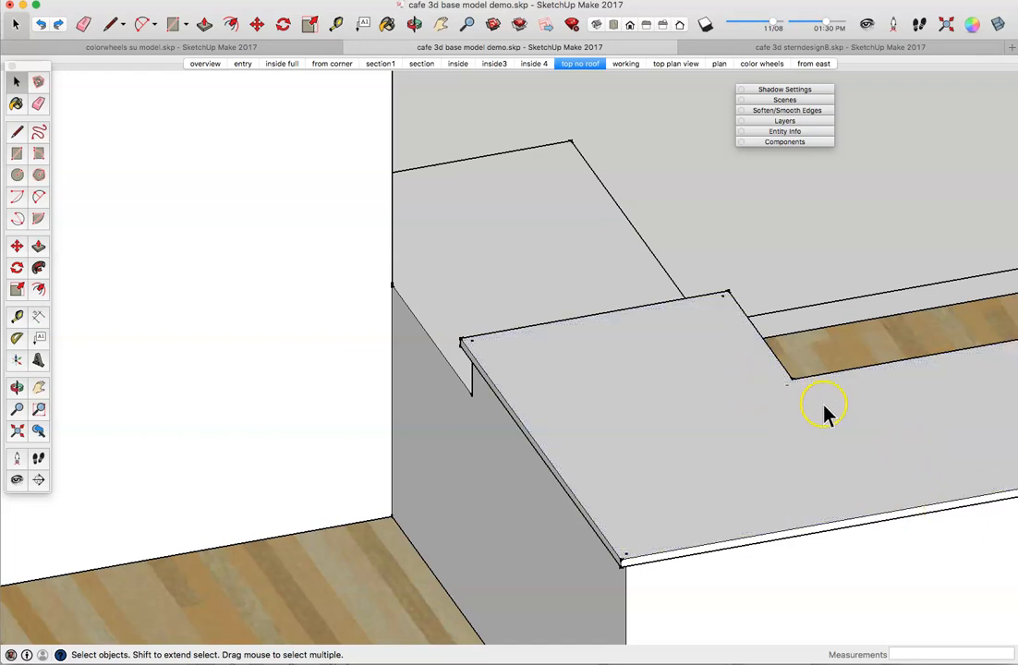
pyautogui.scroll(-3, 825, 434)
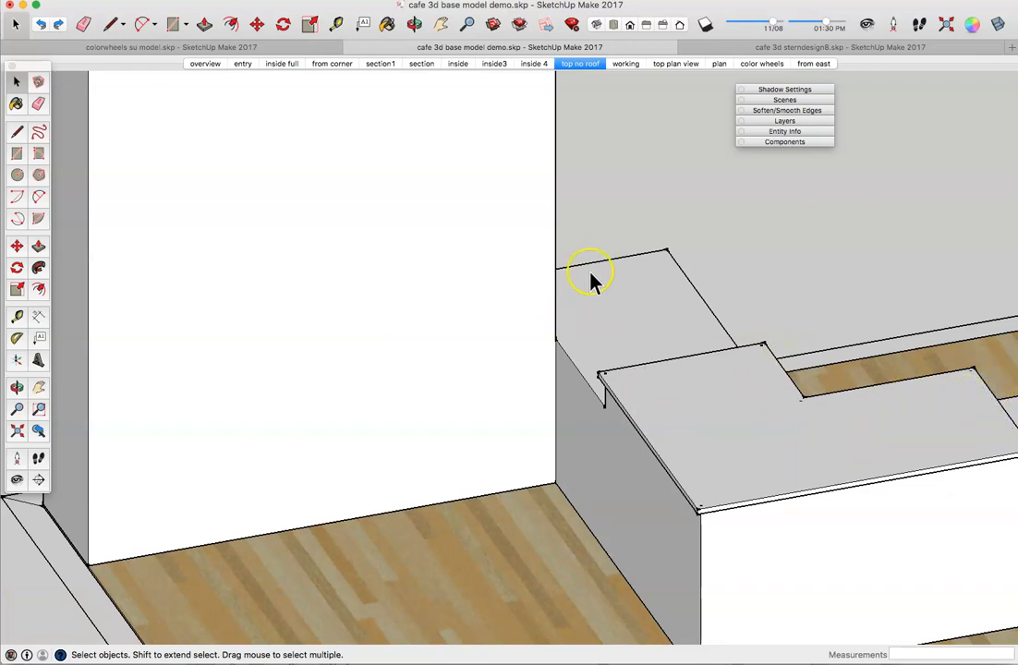
pyautogui.moveTo(746, 523); pyautogui.dragTo(772, 382, button='middle')
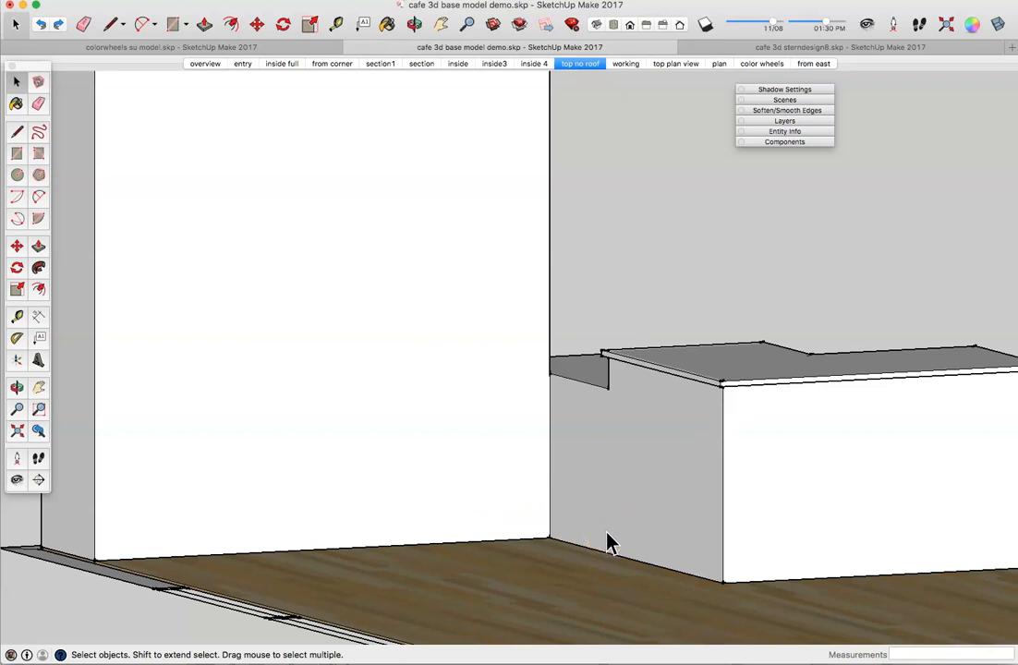
pyautogui.click(18, 134)
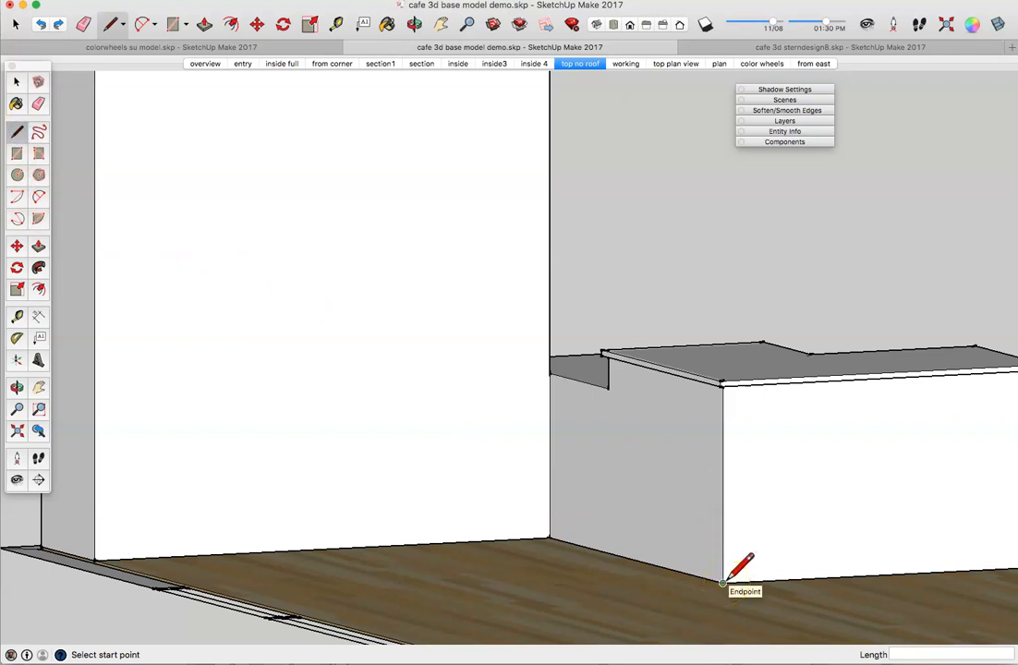
# Step: Draw guide lines at the counter's floor corner and along the full length of the counter base
pyautogui.click(550, 538)
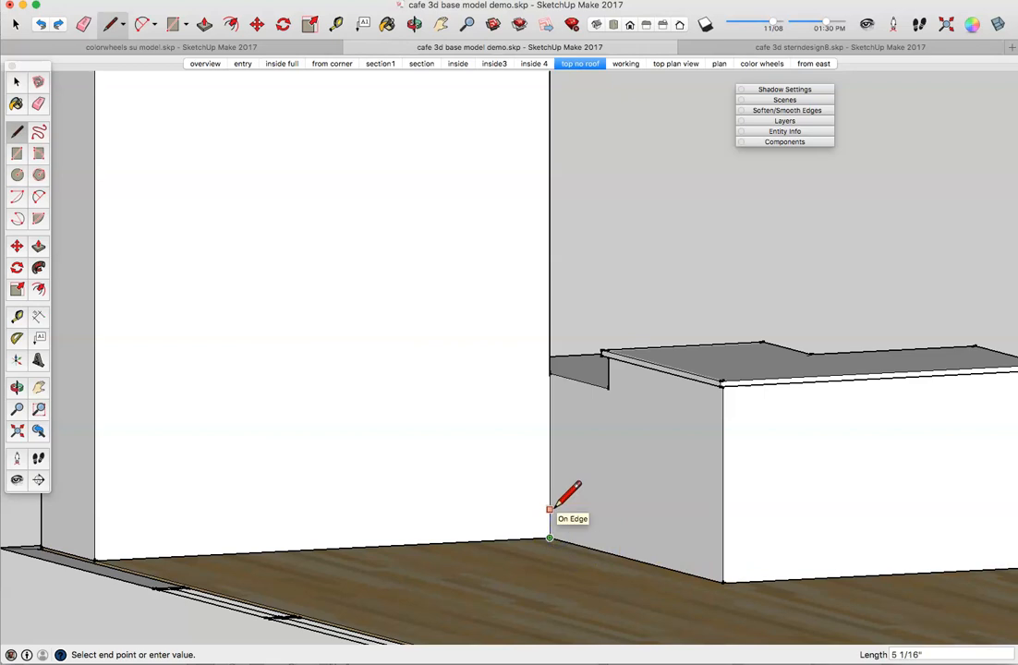
pyautogui.click(550, 509)
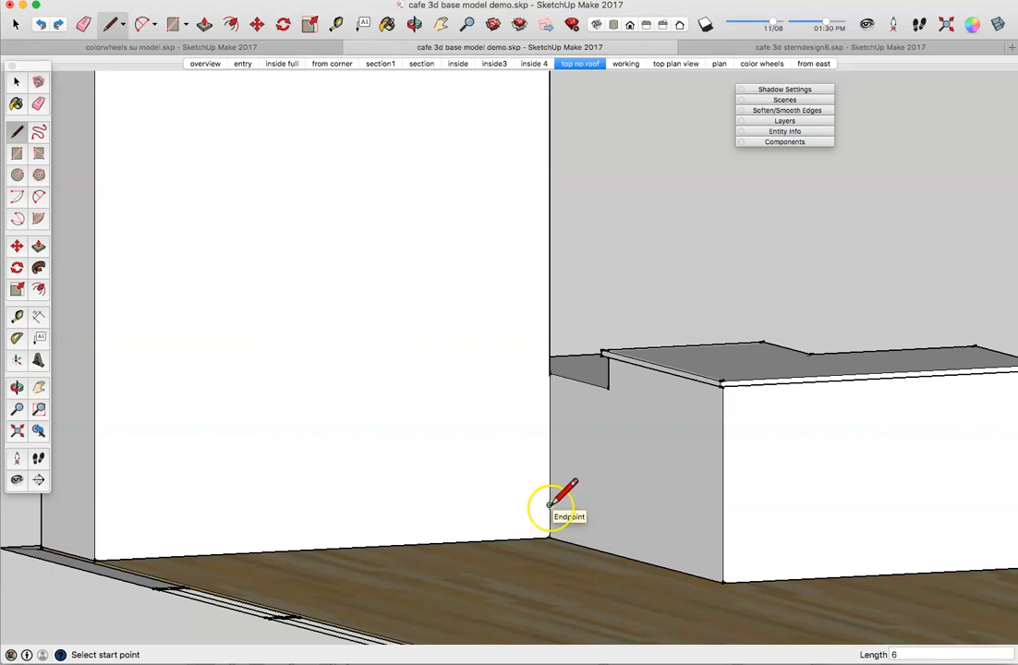
pyautogui.click(550, 505)
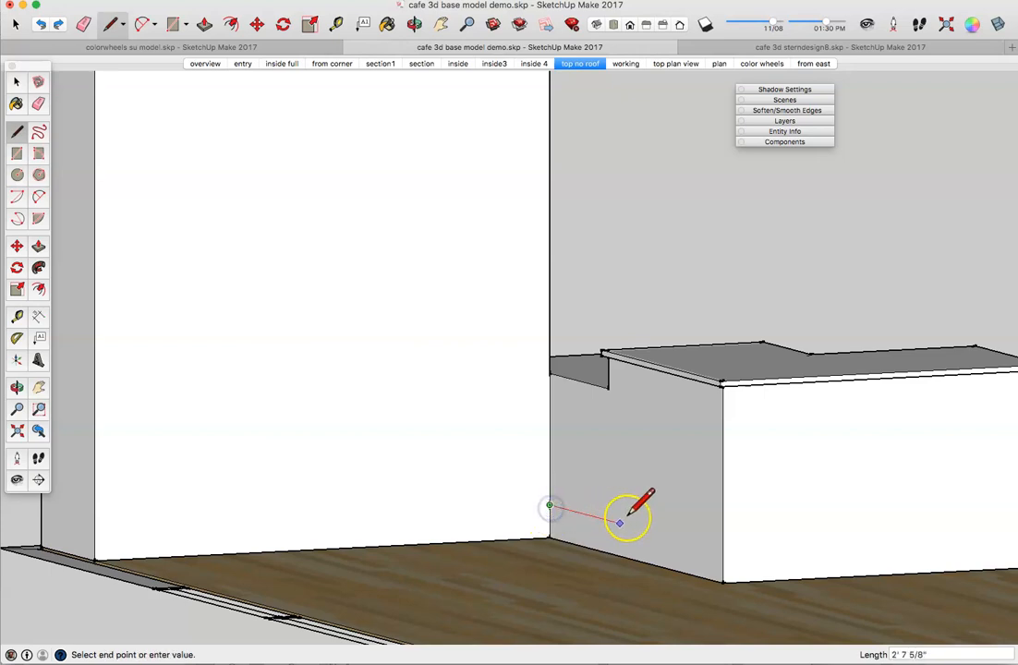
pyautogui.click(723, 550)
pyautogui.moveTo(723, 549); pyautogui.dragTo(538, 541, button='middle')
pyautogui.click(539, 543)
pyautogui.moveTo(748, 545); pyautogui.dragTo(781, 565, button='middle')
pyautogui.scroll(-5, 795, 550)
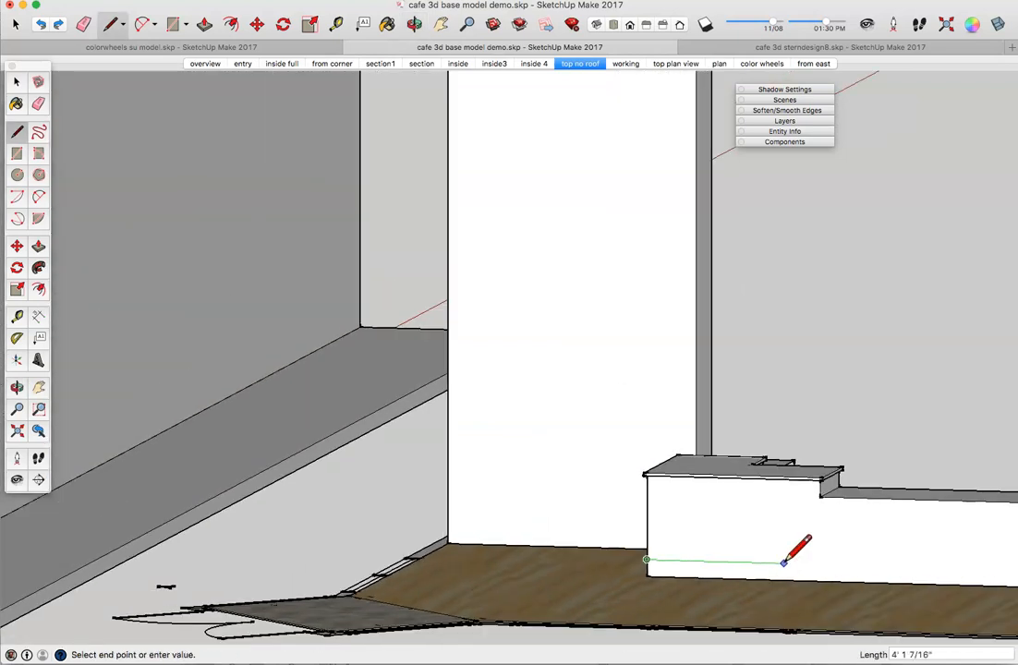
pyautogui.moveTo(915, 552); pyautogui.dragTo(987, 510, button='middle')
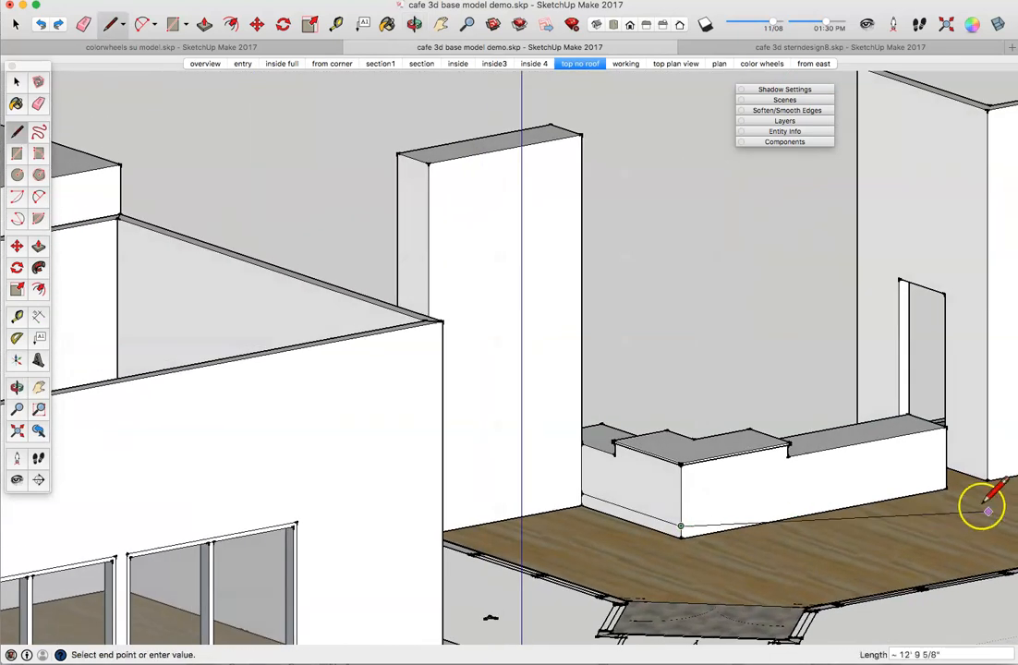
pyautogui.click(948, 475)
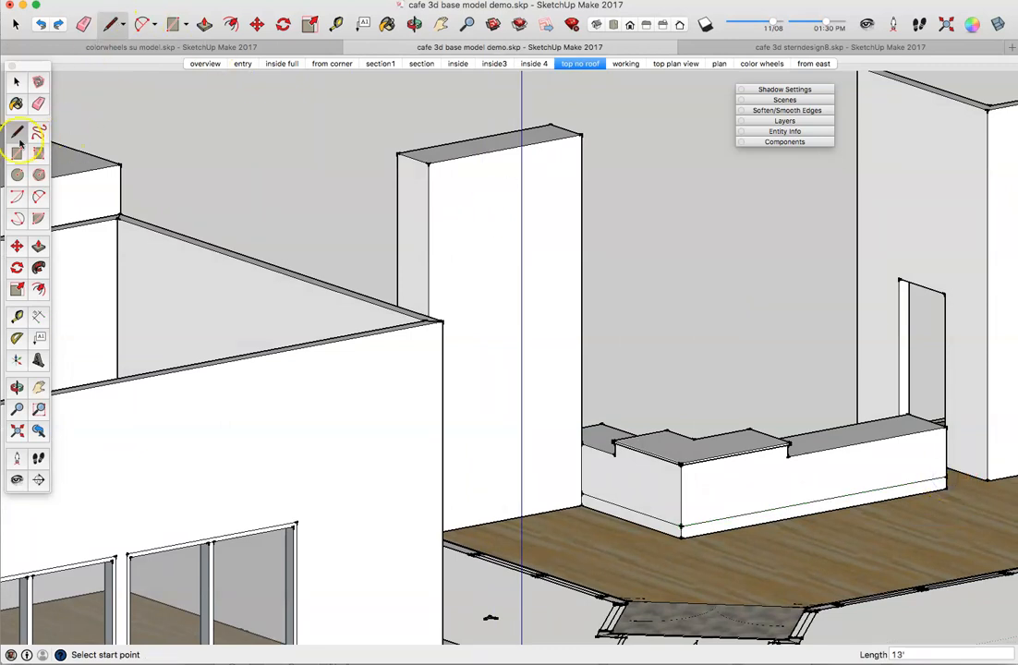
# Step: Push the front base strip in 3" and push the side base strip in equally
pyautogui.click(38, 246)
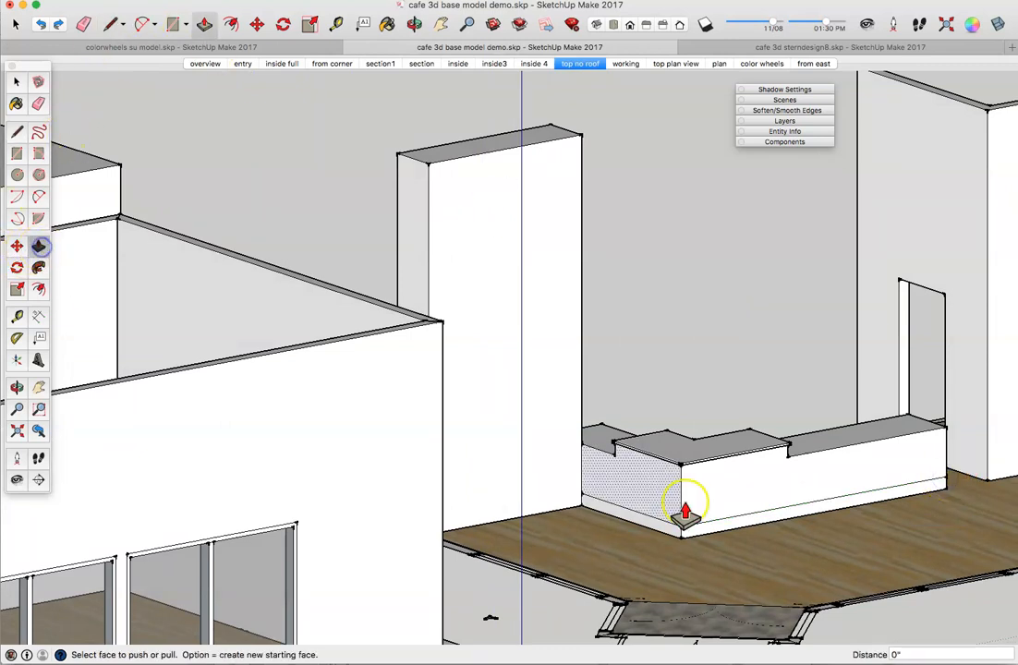
pyautogui.click(752, 527)
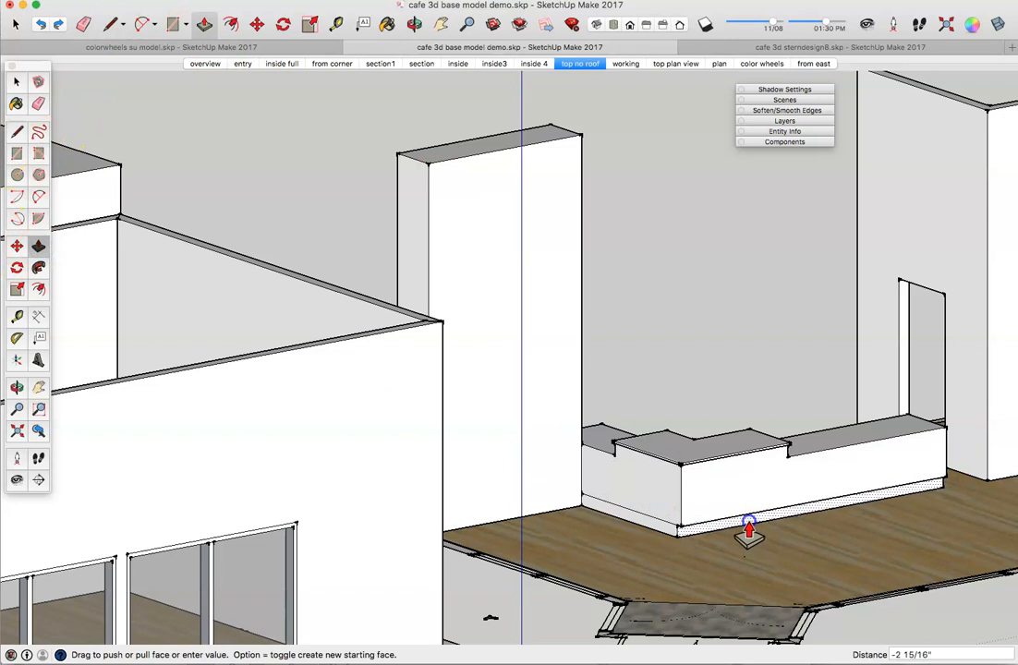
pyautogui.press('Return')
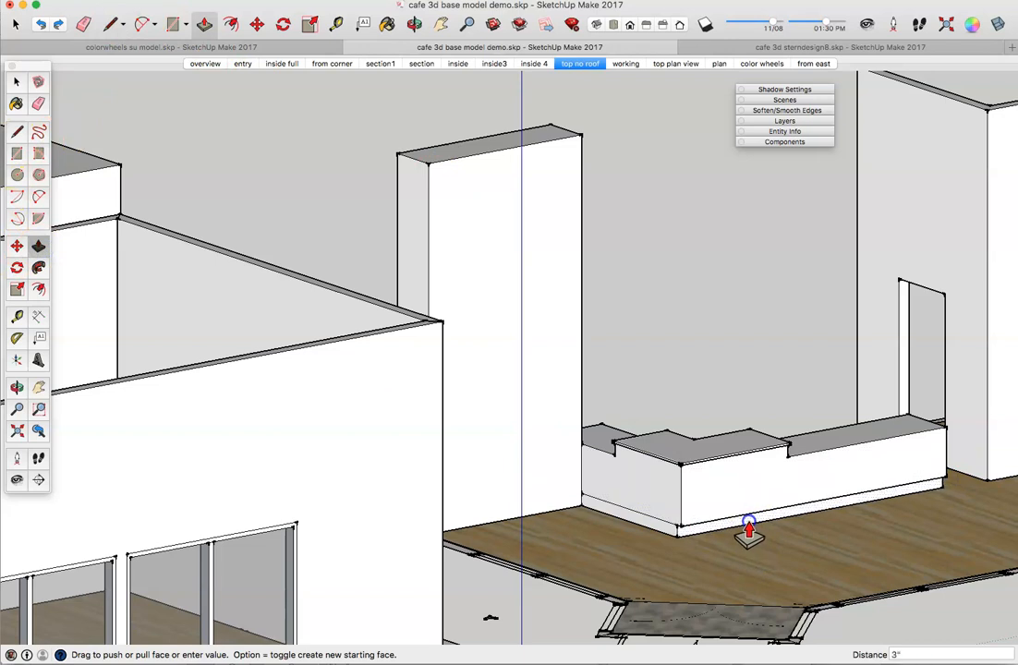
pyautogui.doubleClick(658, 526)
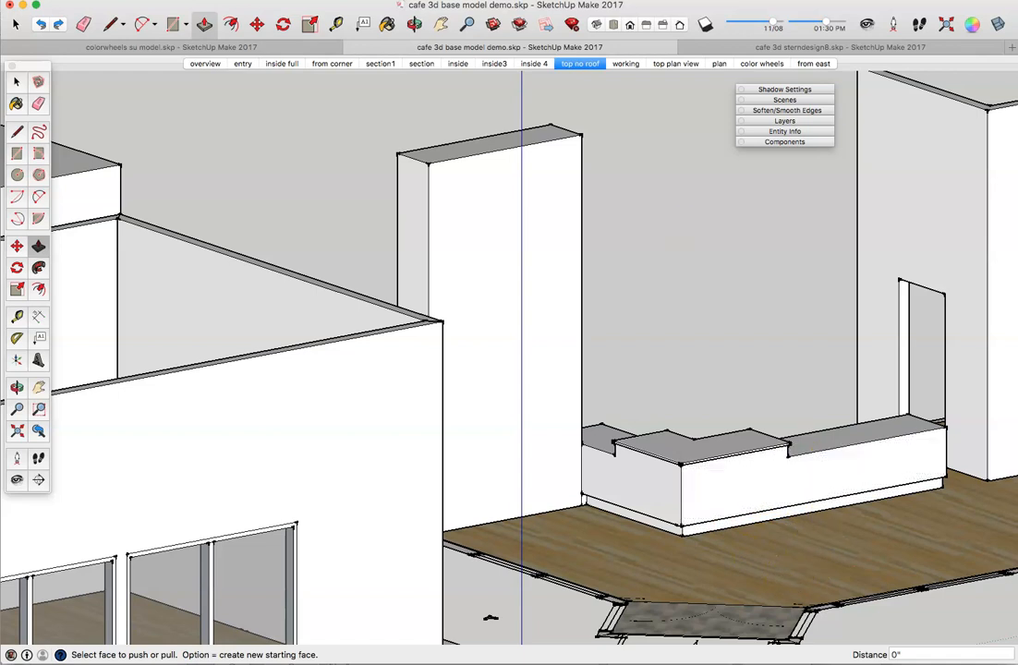
# Step: Save As 'cafe 3d base model demo video8.skp' in SketchUp Version 8 format
pyautogui.click(83, 0)
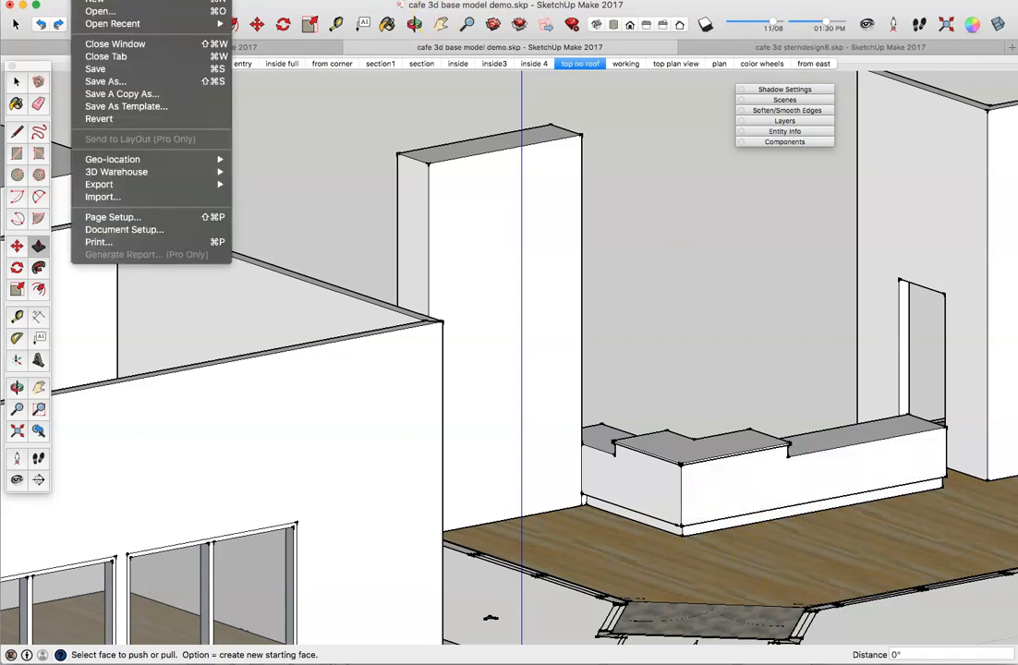
pyautogui.click(103, 82)
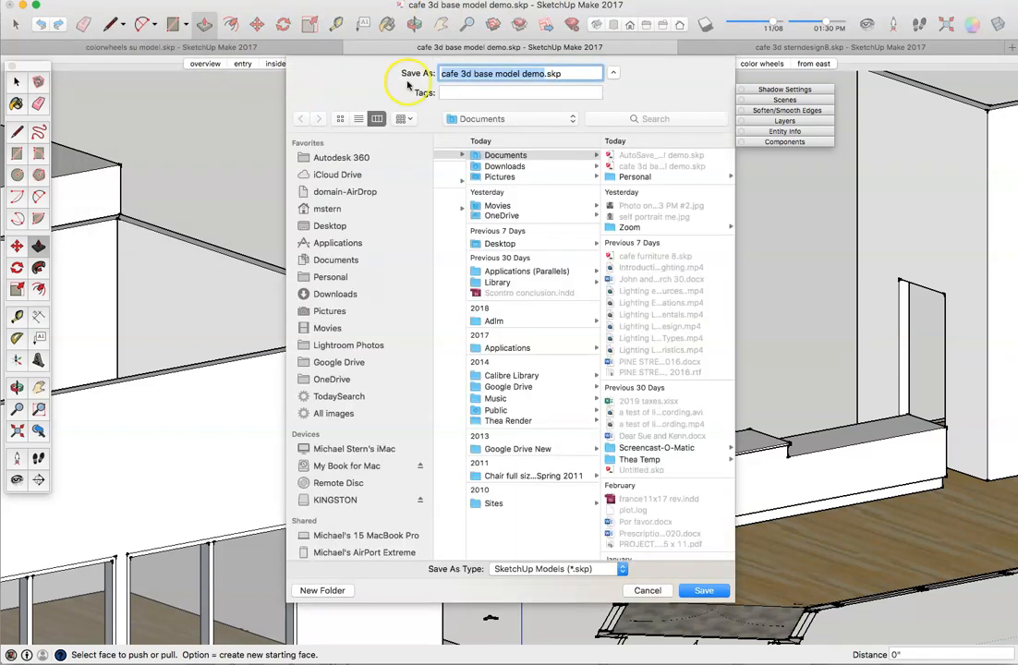
pyautogui.click(542, 73)
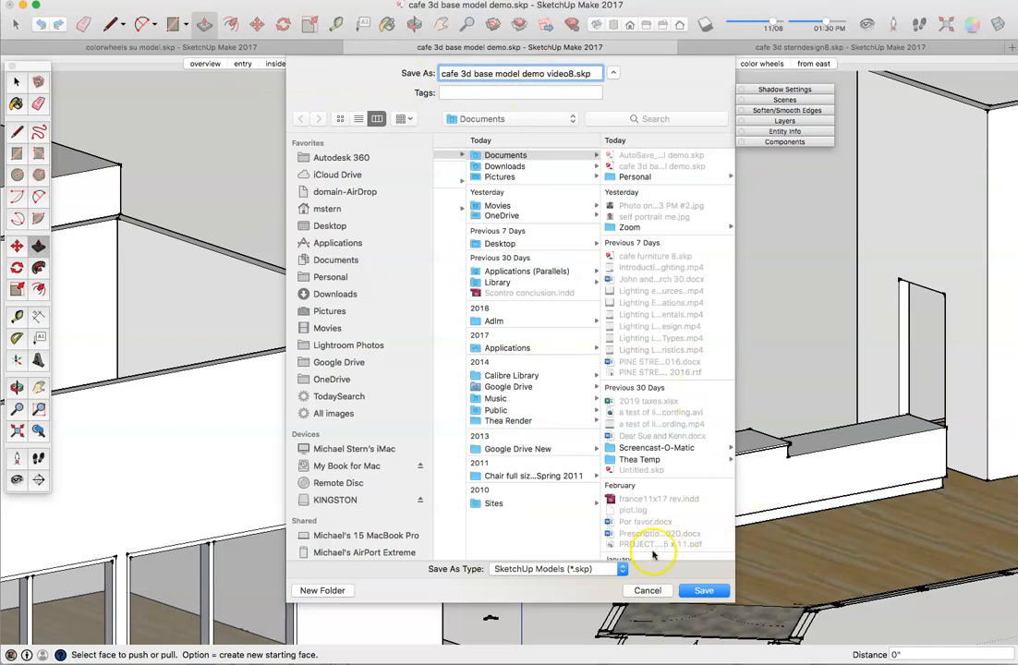
pyautogui.click(623, 569)
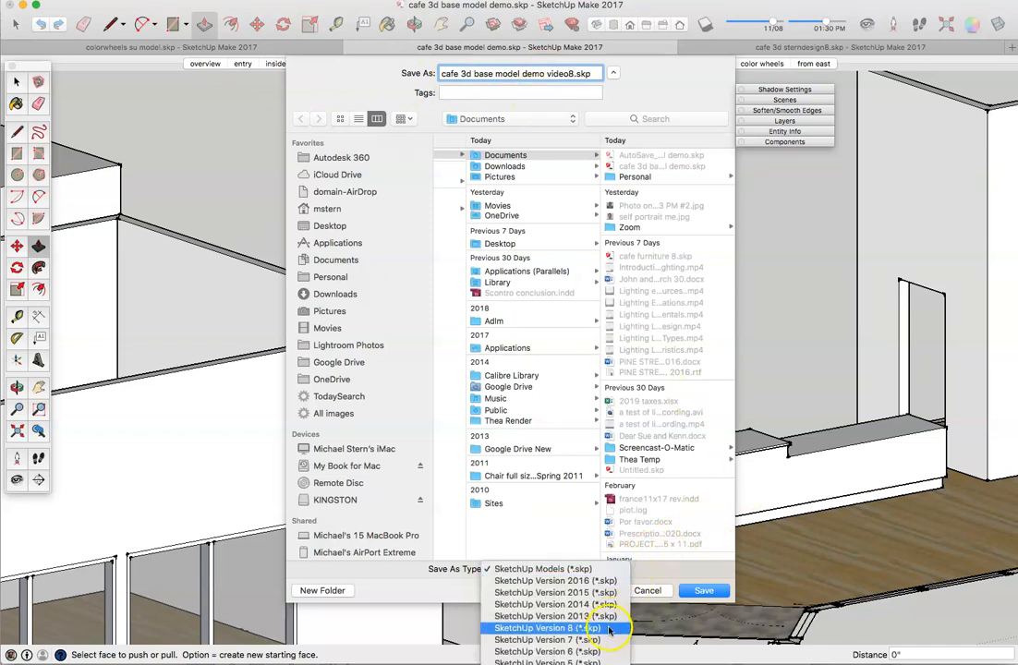
pyautogui.click(554, 616)
pyautogui.click(700, 591)
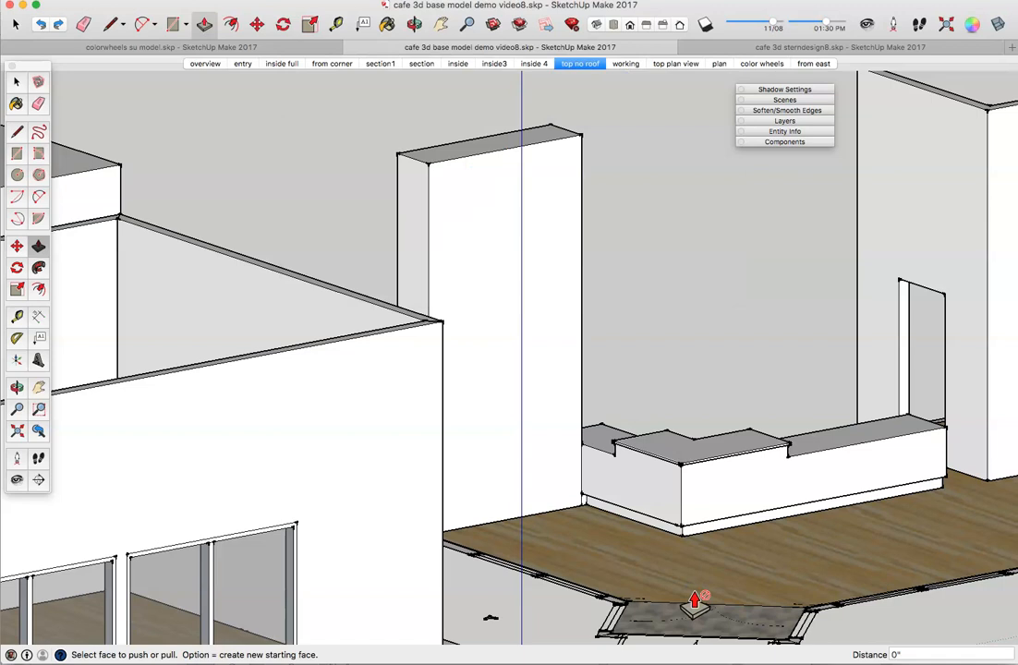
pyautogui.click(670, 582)
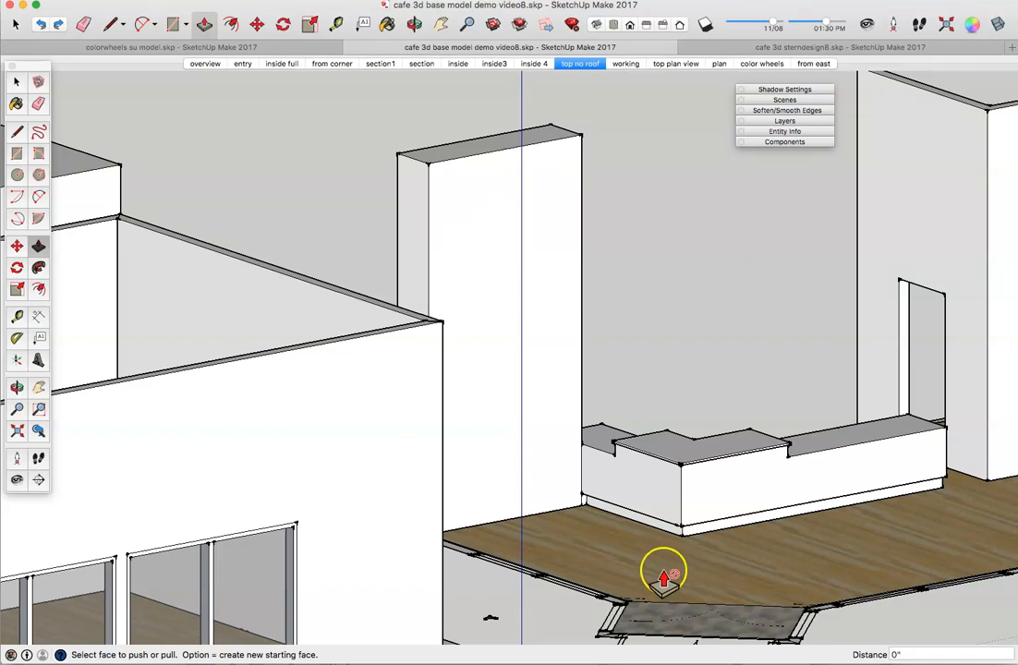
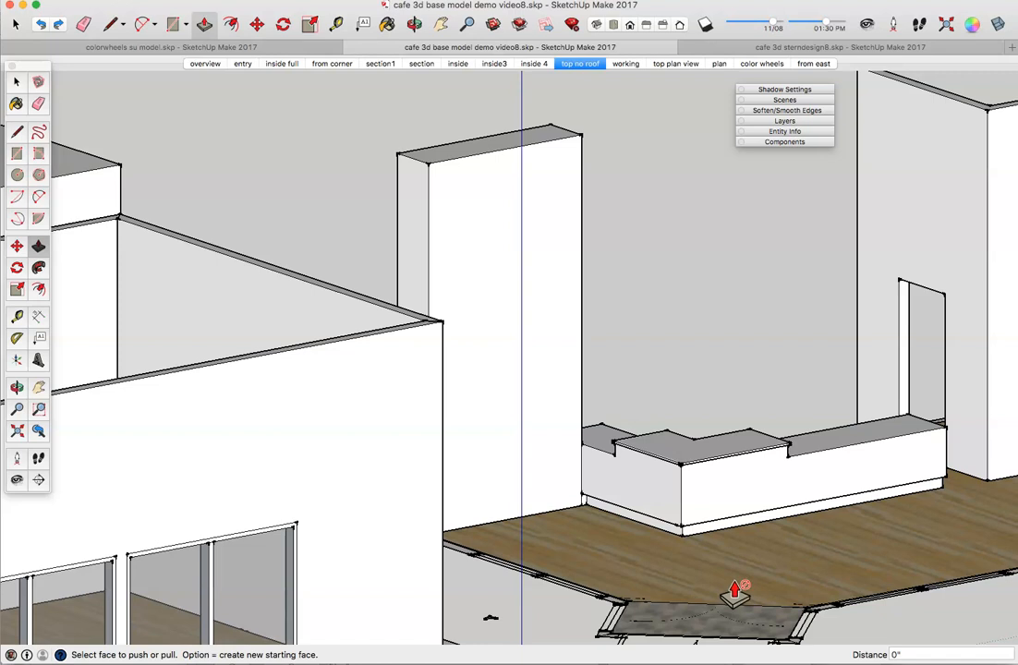
# Step: Orbit to a top-down view over the cafe floor and zoom out to see the whole layout
pyautogui.click(663, 571)
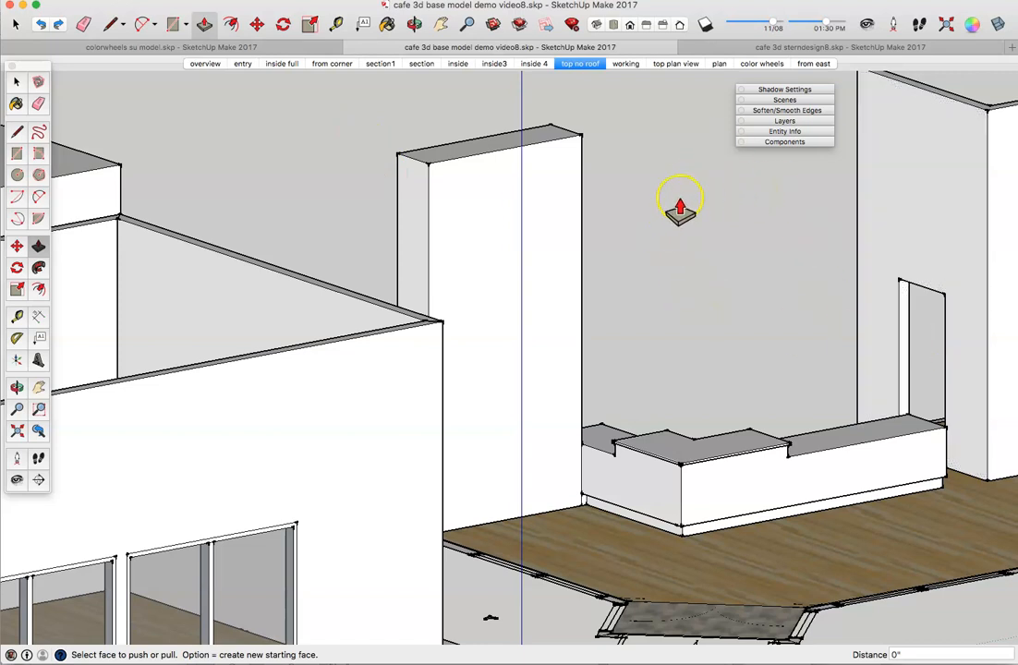
pyautogui.scroll(-3, 682, 200)
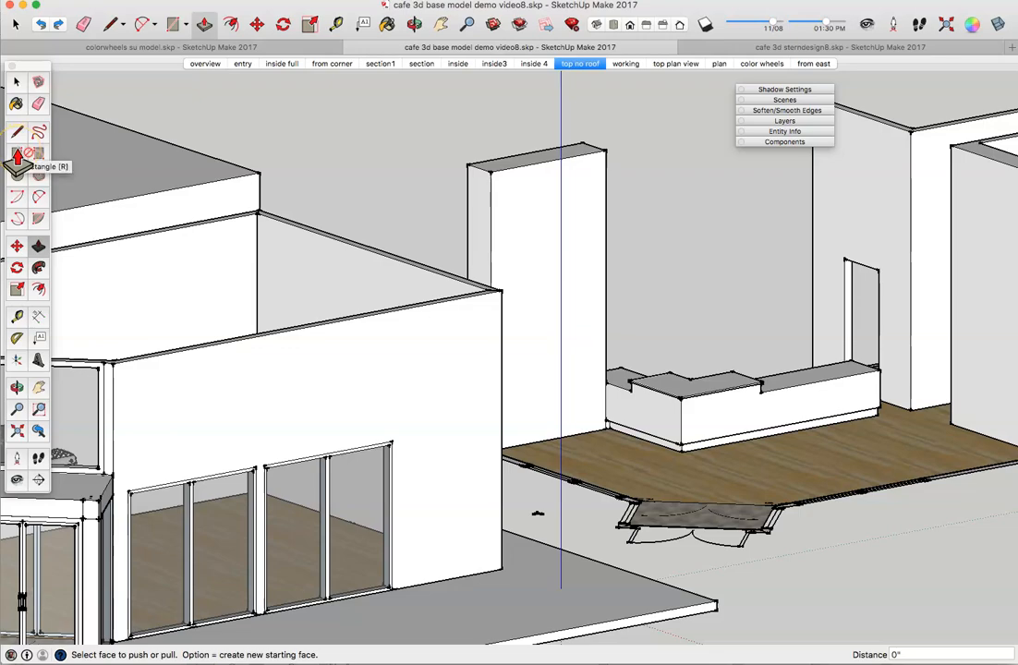
pyautogui.press('o')
pyautogui.moveTo(931, 182); pyautogui.dragTo(387, 550)
pyautogui.moveTo(387, 550); pyautogui.dragTo(393, 536, button='middle')
pyautogui.scroll(-2, 393, 537)
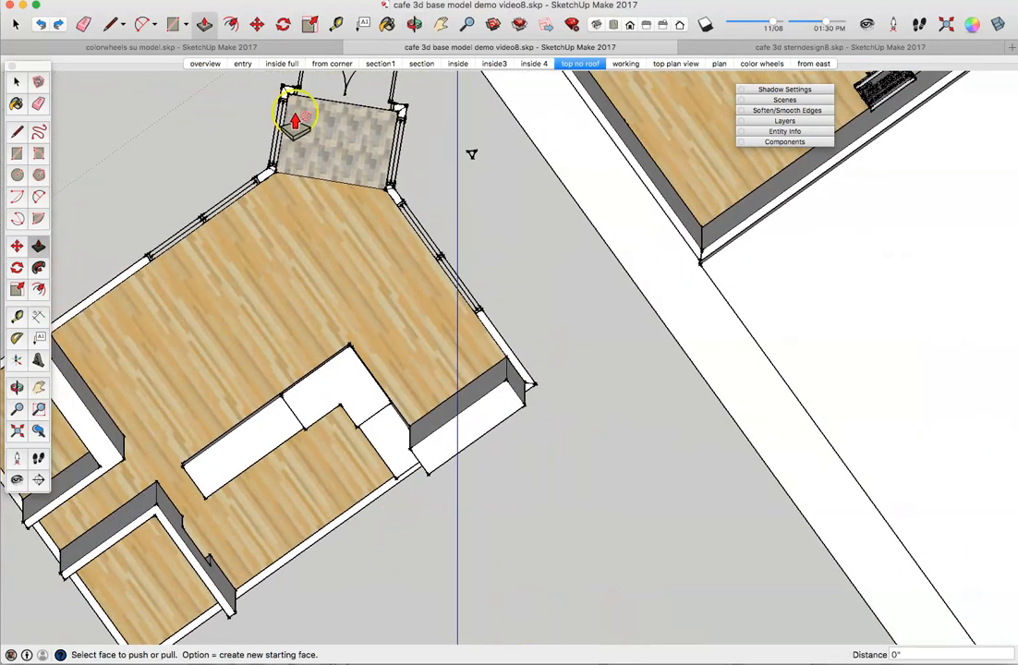
# Step: Draw a ceiling rectangle from one wall endpoint to the opposite wall corner over the counter
pyautogui.click(20, 155)
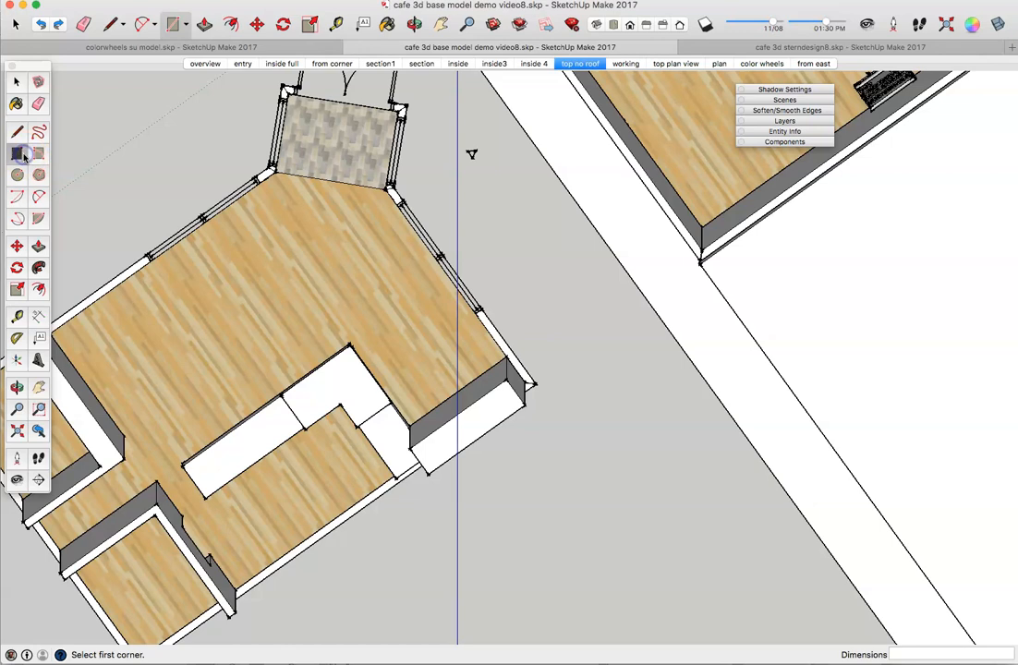
pyautogui.click(157, 501)
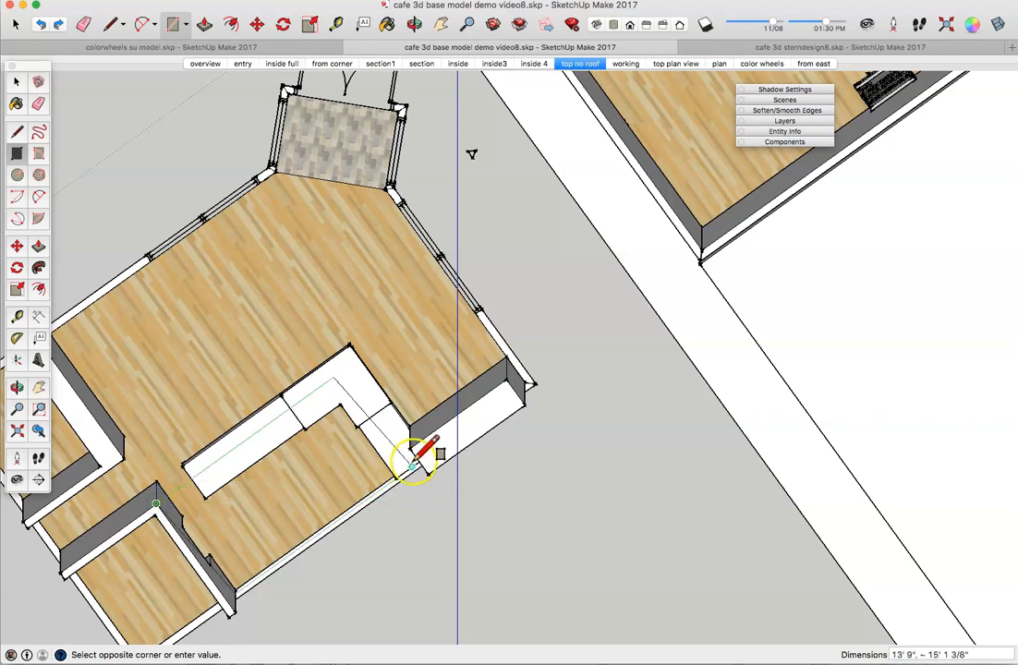
pyautogui.moveTo(420, 445); pyautogui.dragTo(473, 357, button='middle')
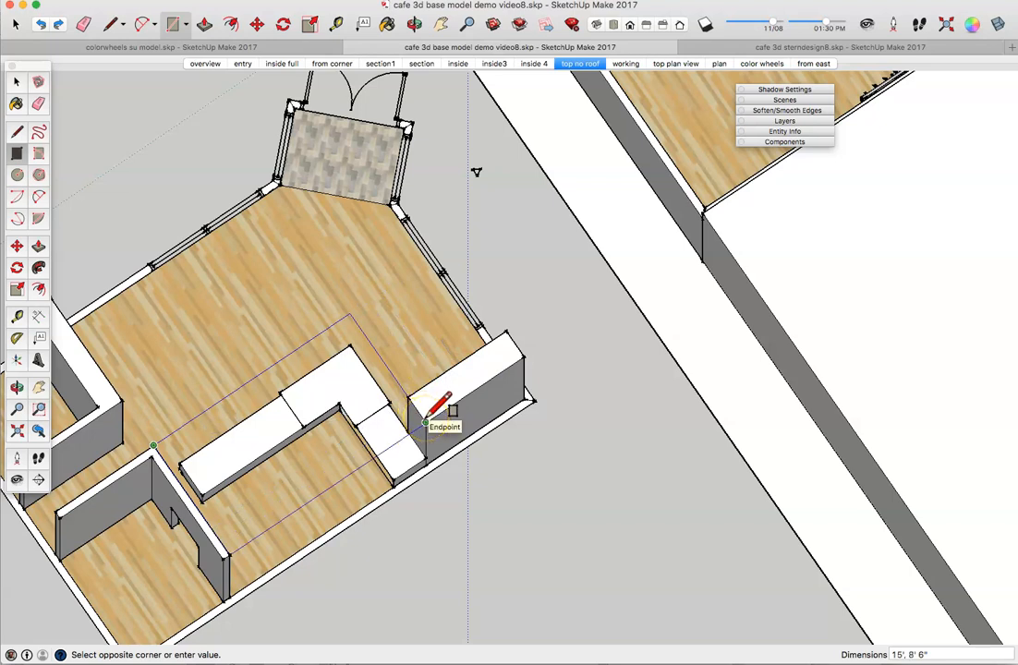
pyautogui.click(426, 423)
pyautogui.moveTo(324, 418); pyautogui.dragTo(243, 271, button='middle')
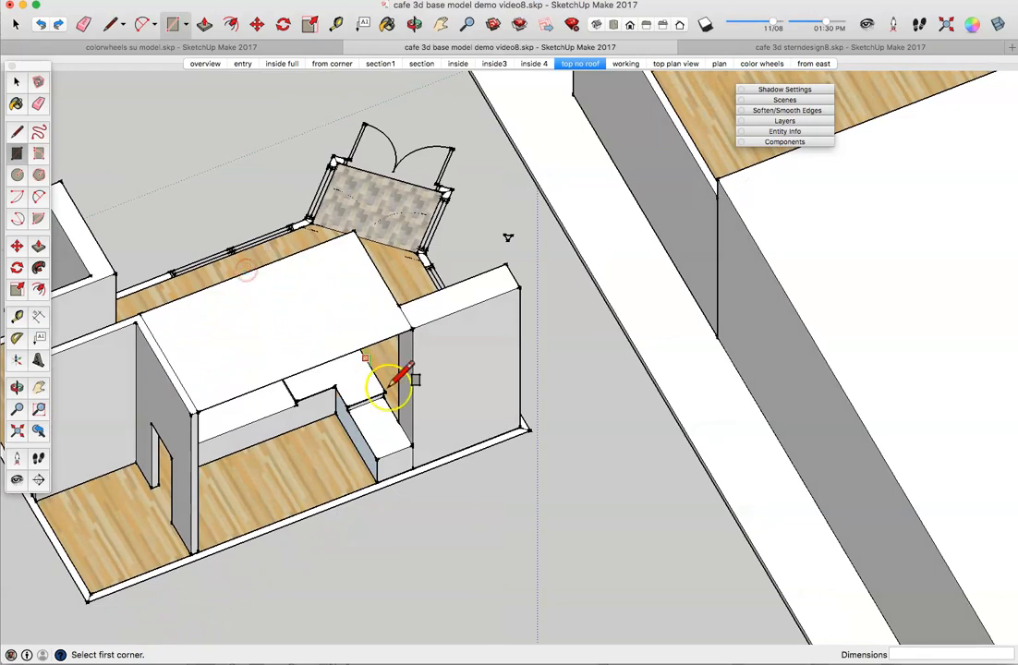
pyautogui.moveTo(328, 411); pyautogui.dragTo(325, 43, button='middle')
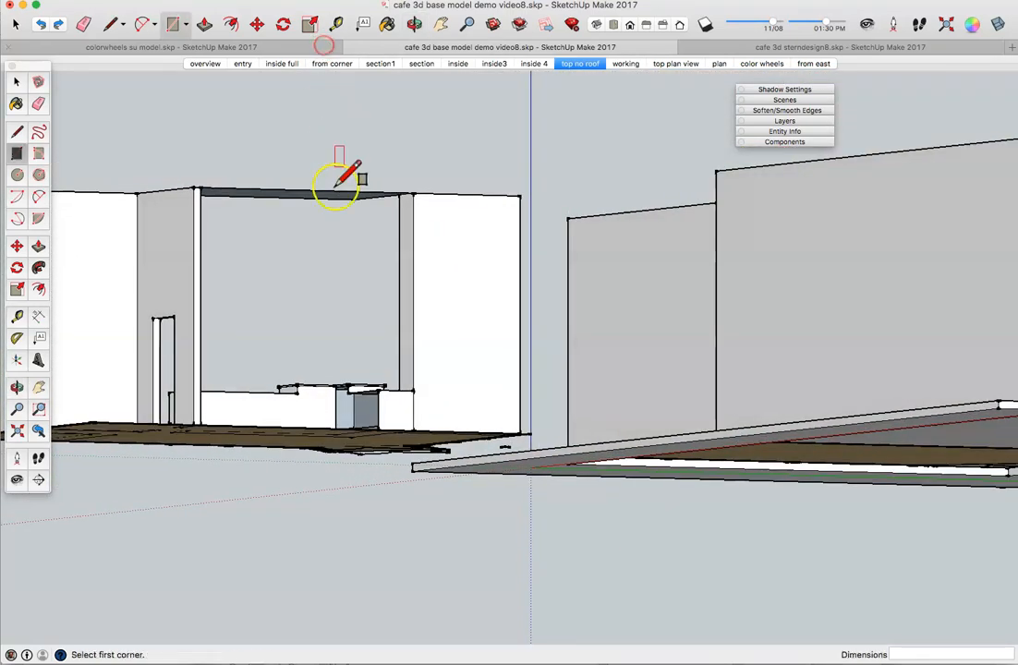
pyautogui.moveTo(304, 255); pyautogui.dragTo(298, 206, button='middle')
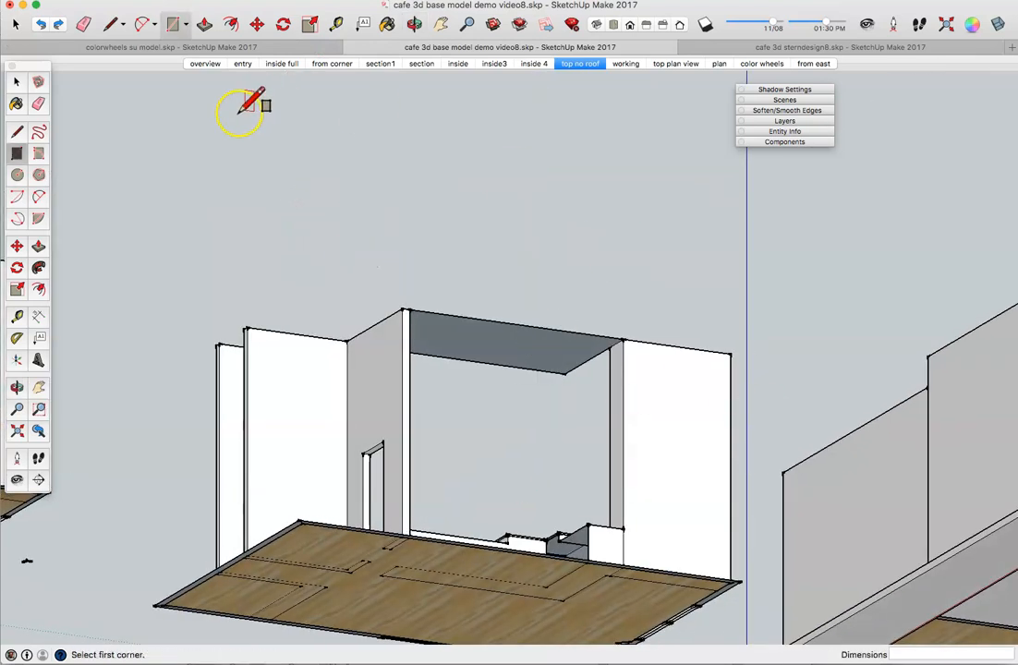
# Step: Push the new ceiling face down 6' to form a dropped box
pyautogui.click(38, 245)
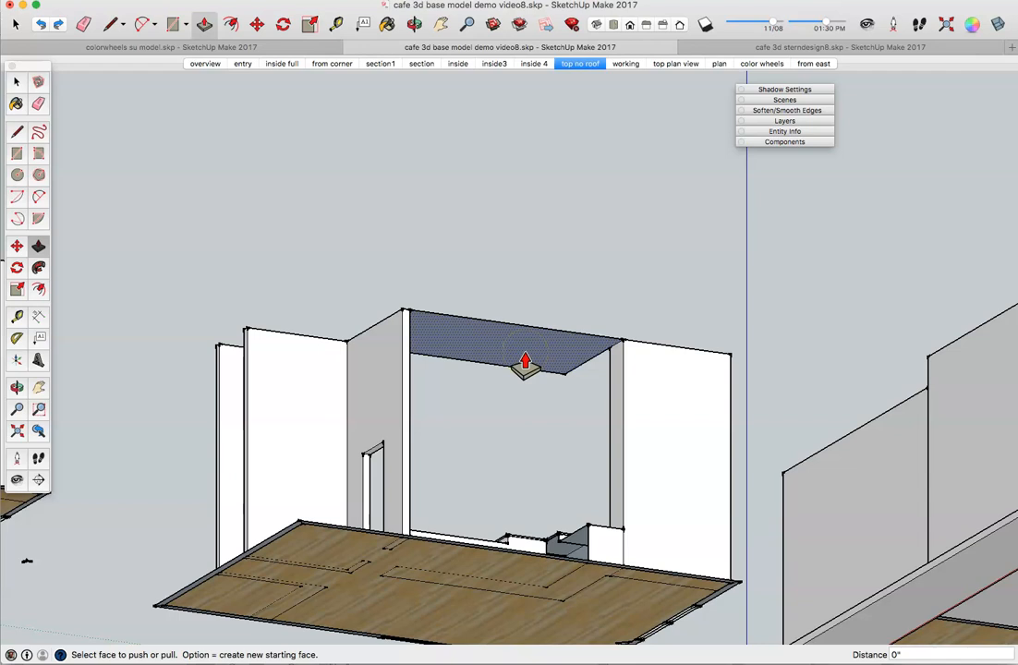
pyautogui.moveTo(525, 365); pyautogui.dragTo(530, 393)
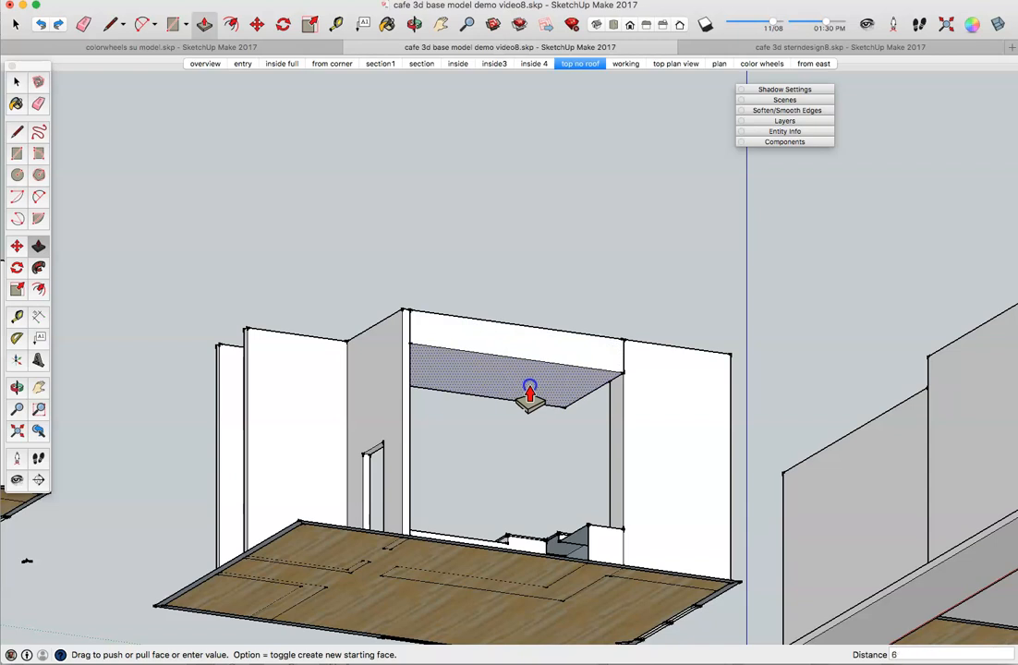
pyautogui.press('Return')
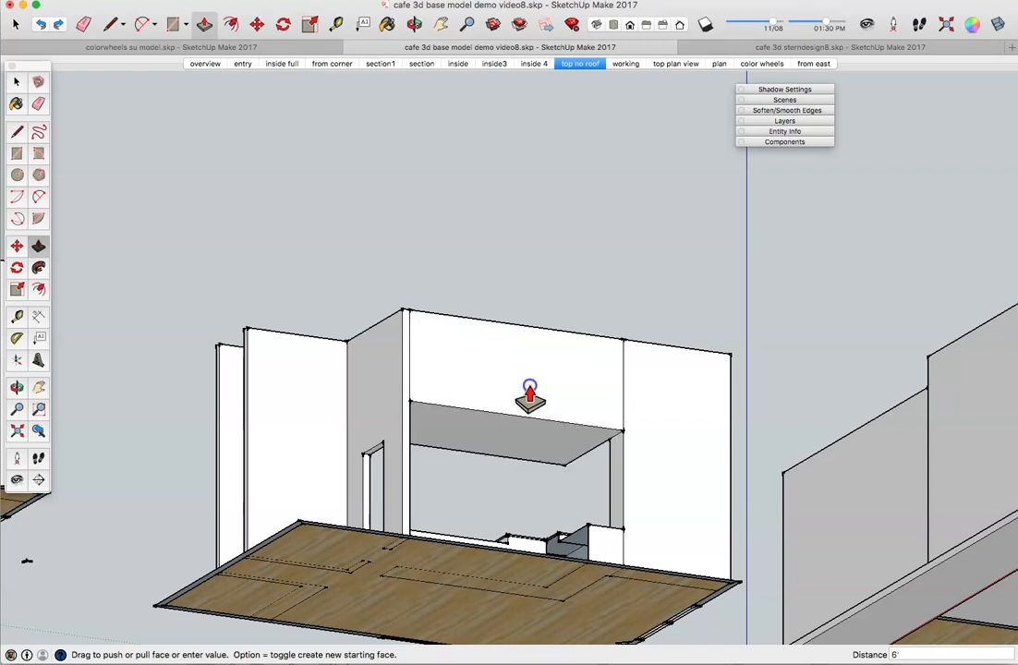
pyautogui.press('o')
pyautogui.moveTo(507, 287); pyautogui.dragTo(890, 542)
# Step: Pull the dropped box's front face out 8'6"
pyautogui.press('p')
pyautogui.moveTo(277, 496); pyautogui.dragTo(760, 440, button='middle')
pyautogui.click(570, 452)
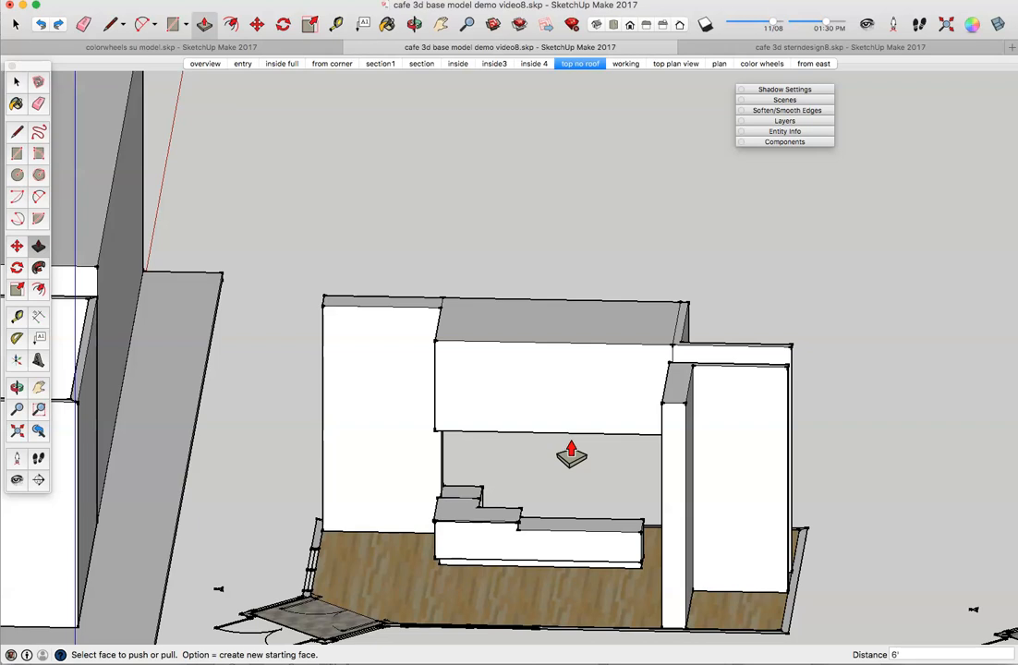
pyautogui.click(565, 436)
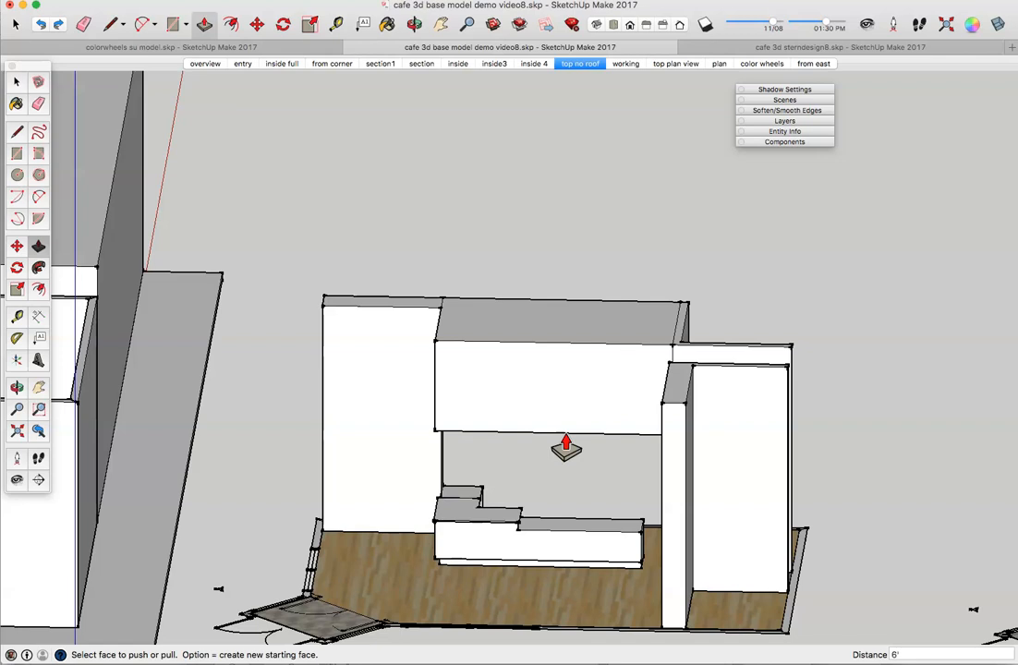
pyautogui.click(555, 403)
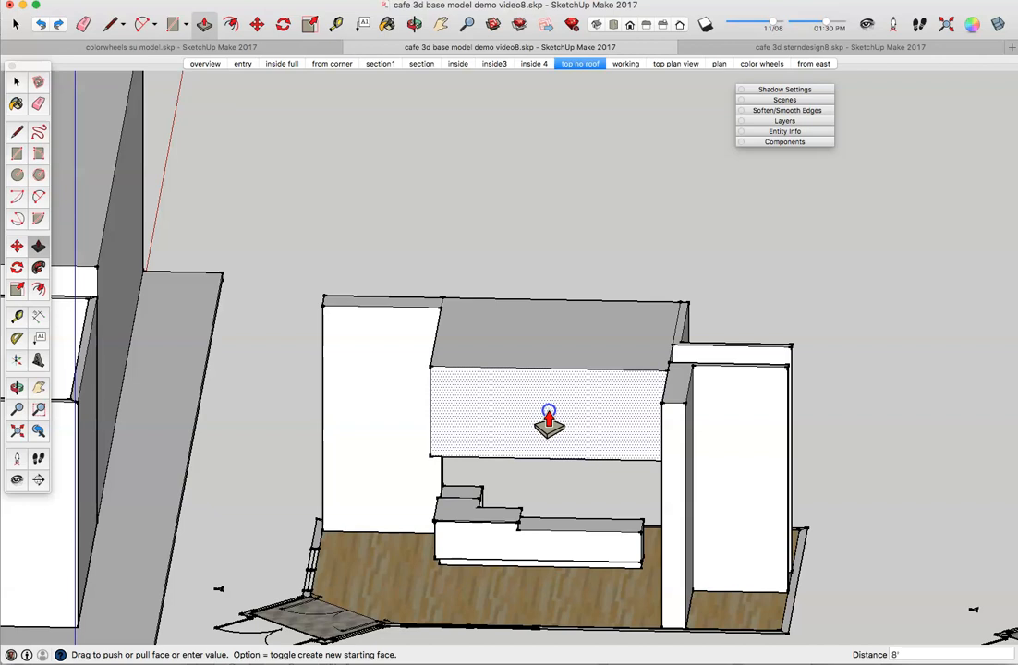
pyautogui.click(548, 420)
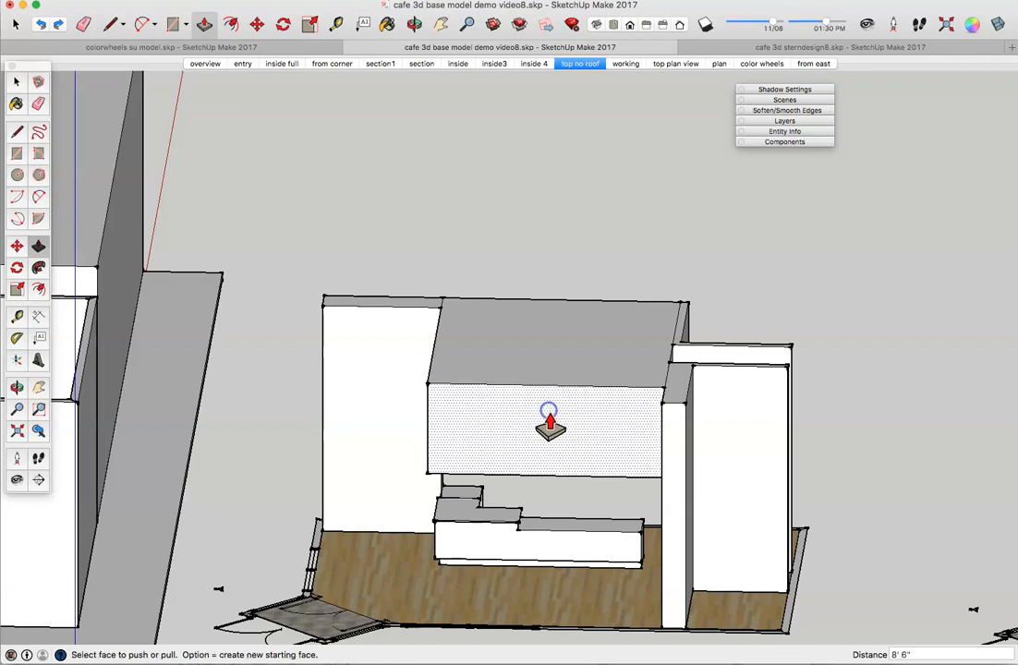
pyautogui.moveTo(354, 485); pyautogui.dragTo(624, 472, button='middle')
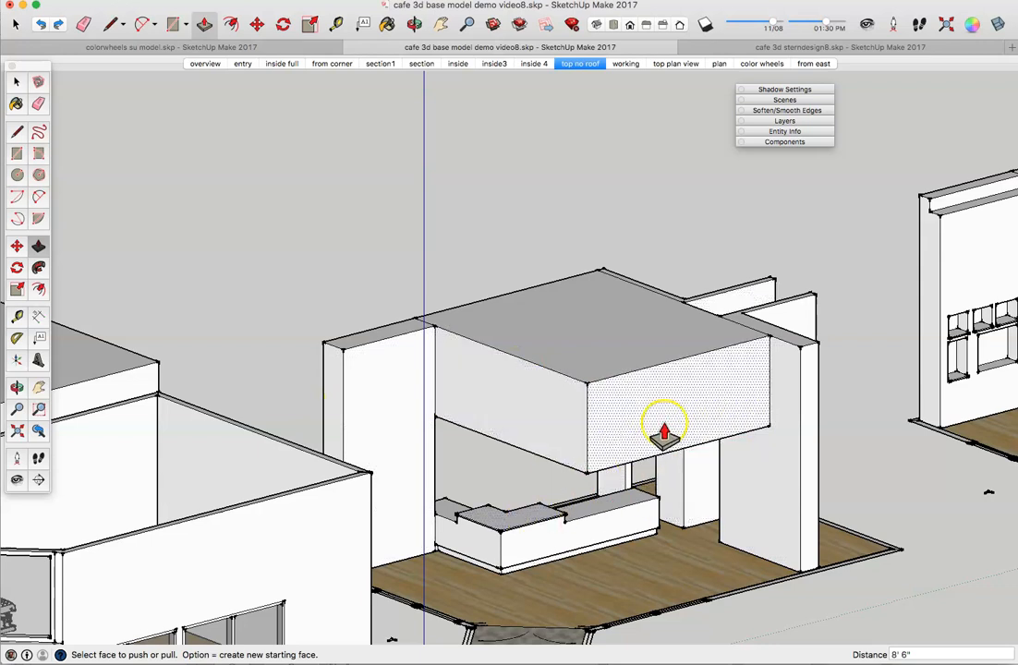
pyautogui.moveTo(654, 522); pyautogui.dragTo(514, 472, button='middle')
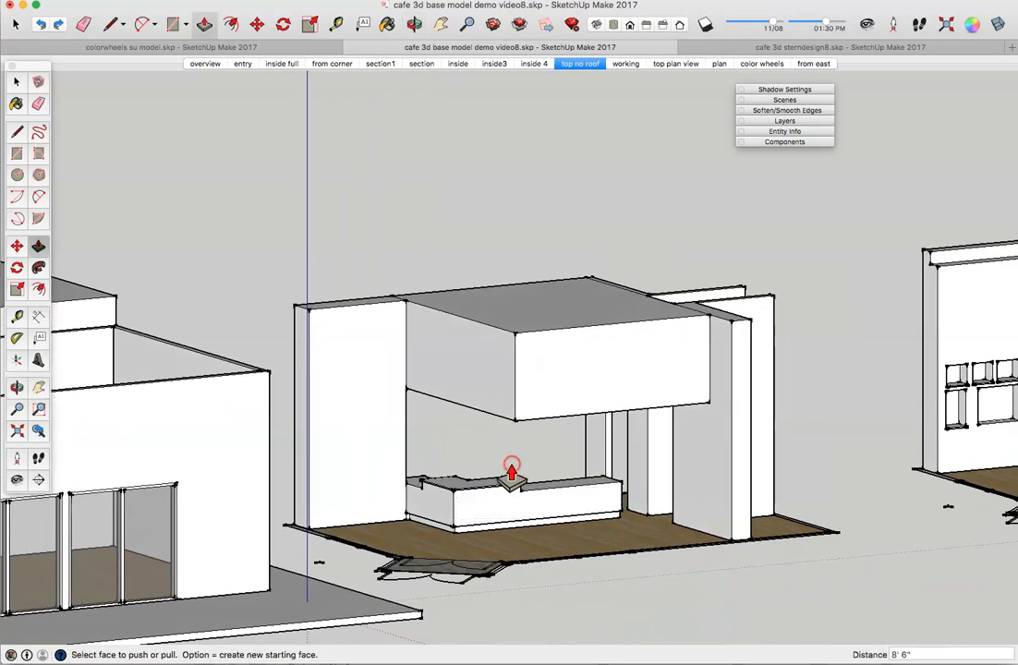
pyautogui.scroll(4, 513, 472)
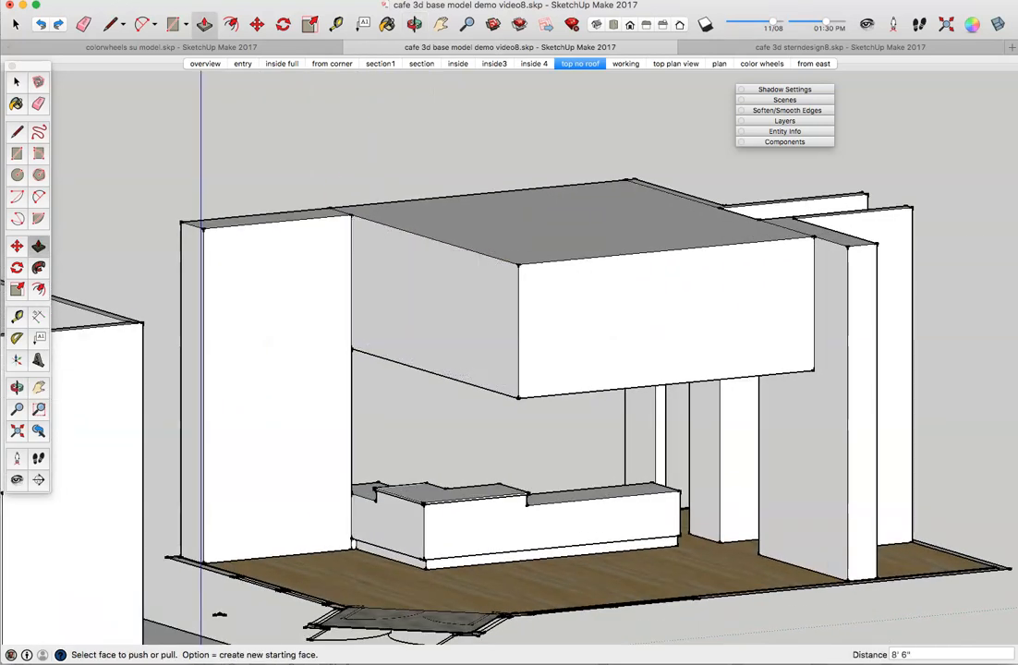
pyautogui.click(84, 0)
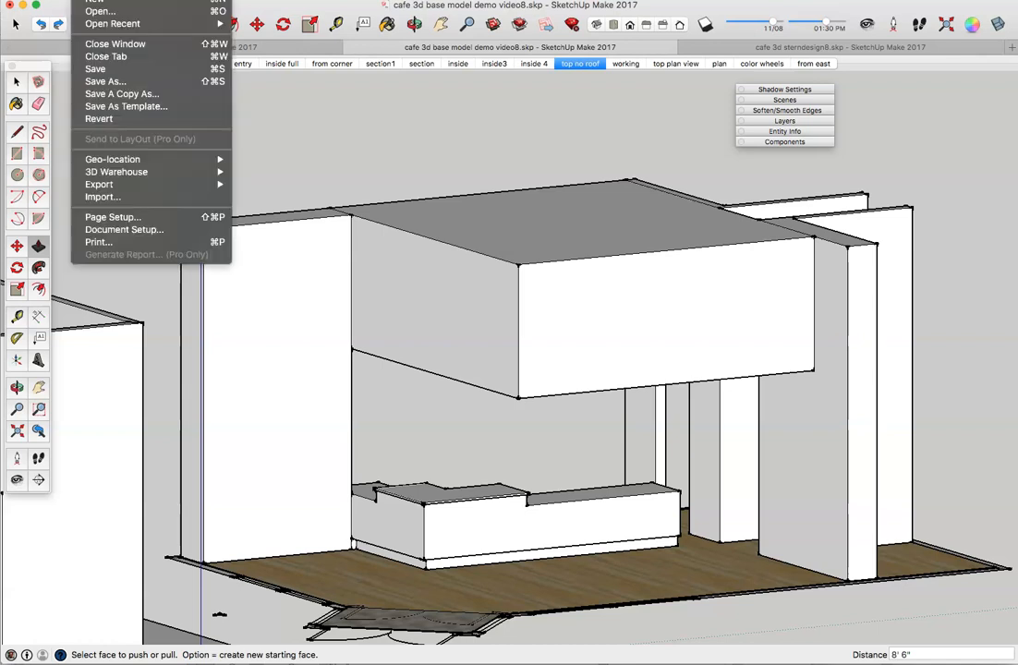
# Step: Save As 'cafe 3d base model demo video8.skp' in an older SketchUp version, replacing the existing file
pyautogui.click(129, 83)
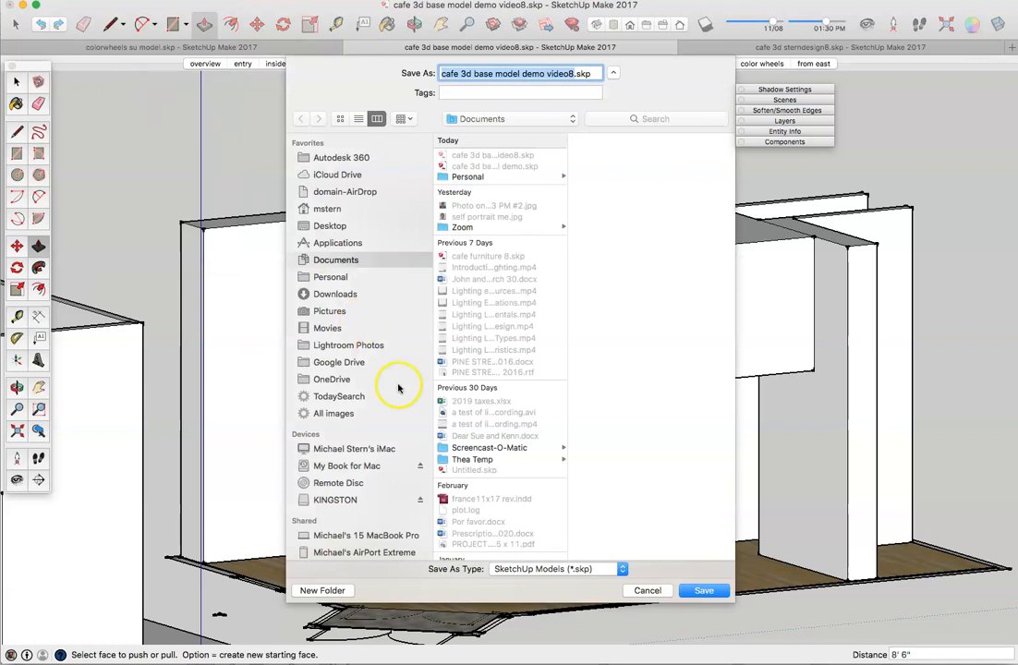
pyautogui.click(621, 569)
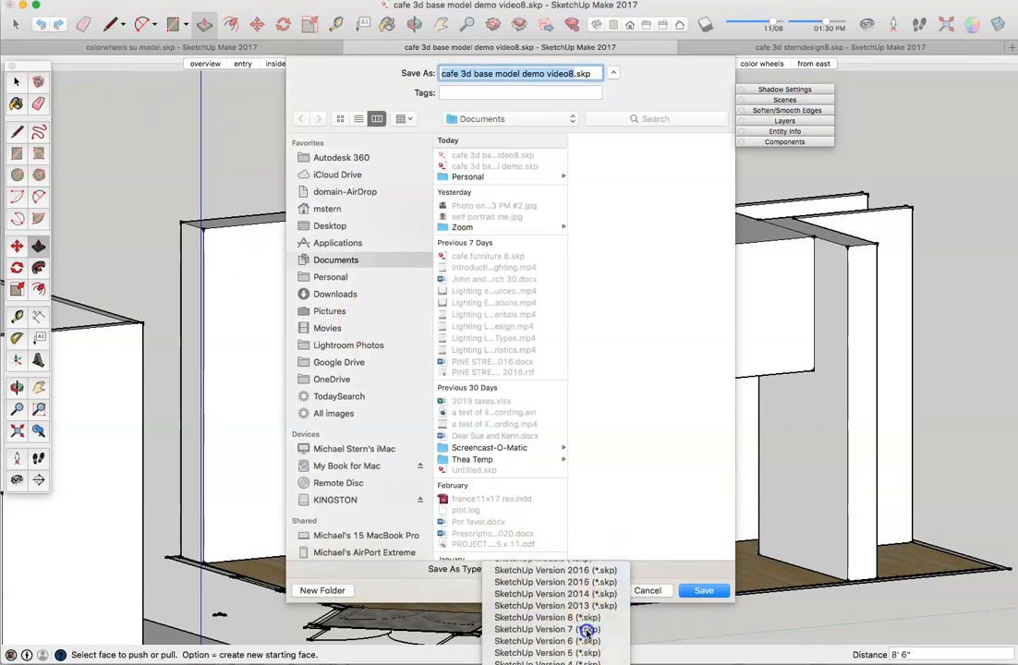
pyautogui.click(547, 617)
pyautogui.click(703, 590)
pyautogui.click(596, 134)
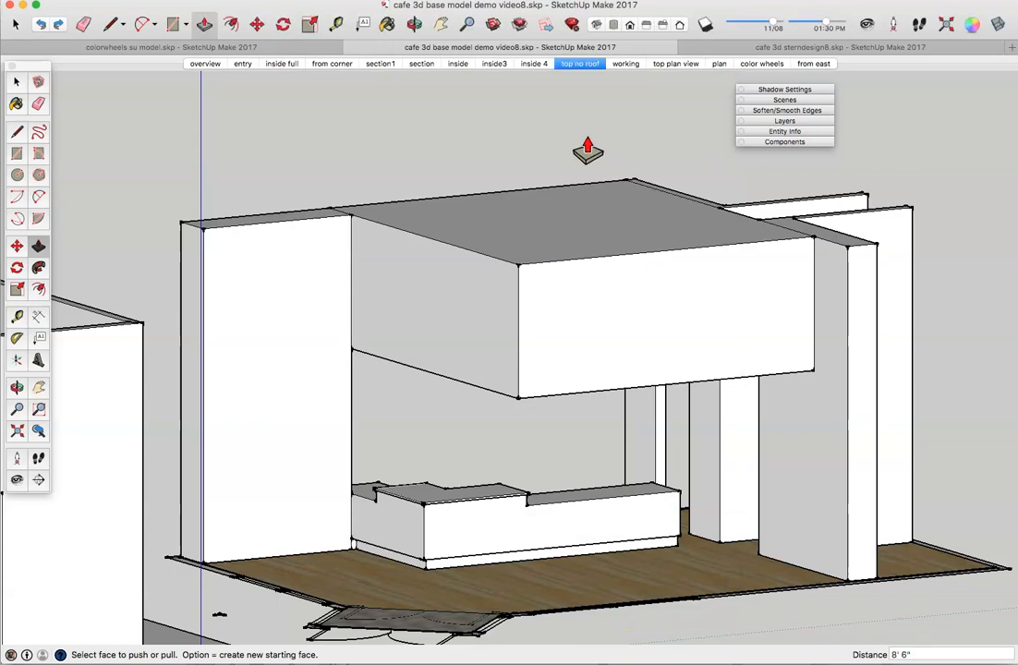
pyautogui.press('o')
pyautogui.moveTo(575, 411); pyautogui.dragTo(551, 473)
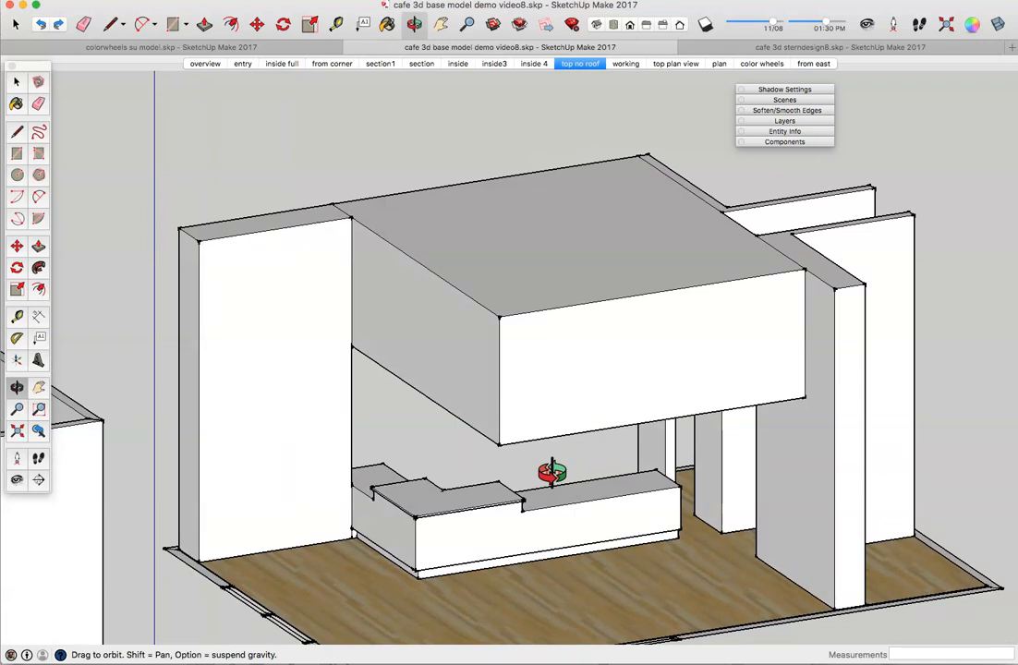
pyautogui.moveTo(551, 473); pyautogui.dragTo(568, 476)
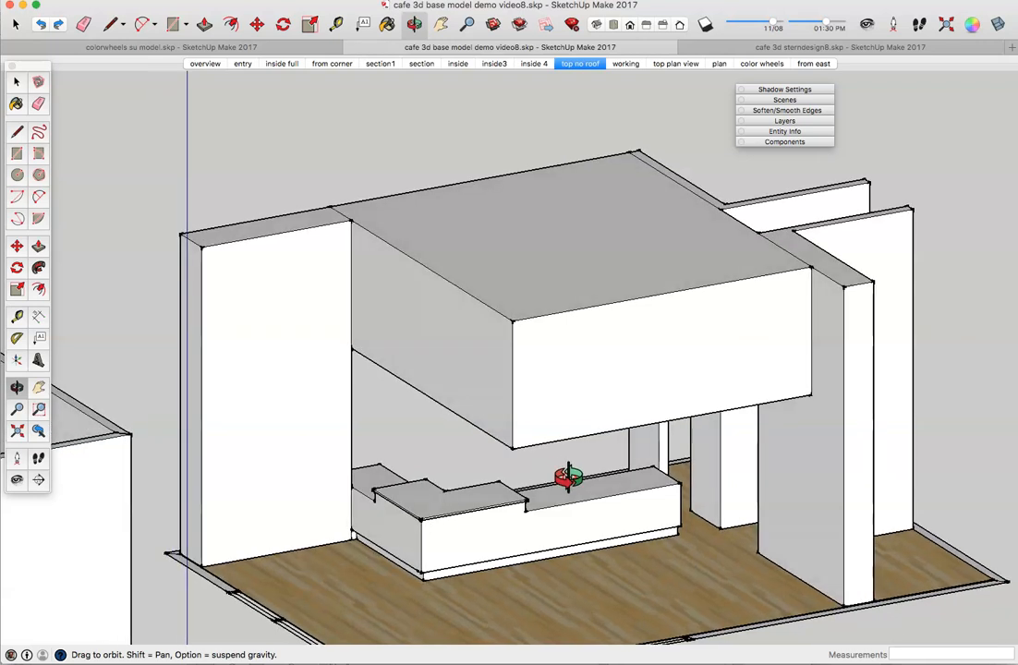
pyautogui.press('p')
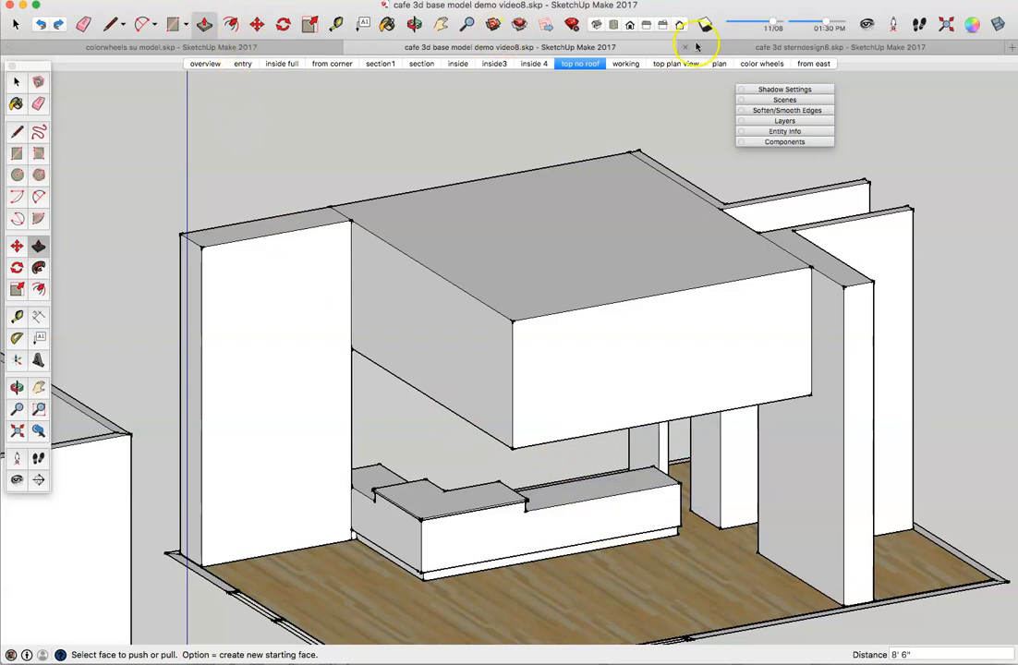
# Step: Copy the shelving partition unit from cafe 3d sterndesign8.skp, then return to the base model document
pyautogui.click(730, 46)
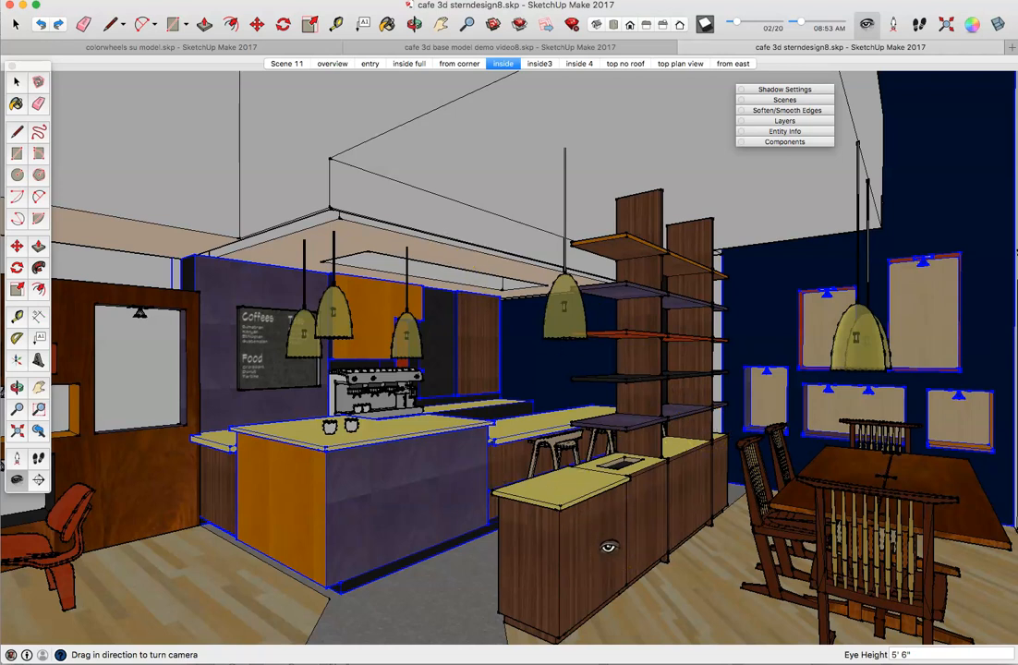
pyautogui.click(16, 81)
pyautogui.click(569, 517)
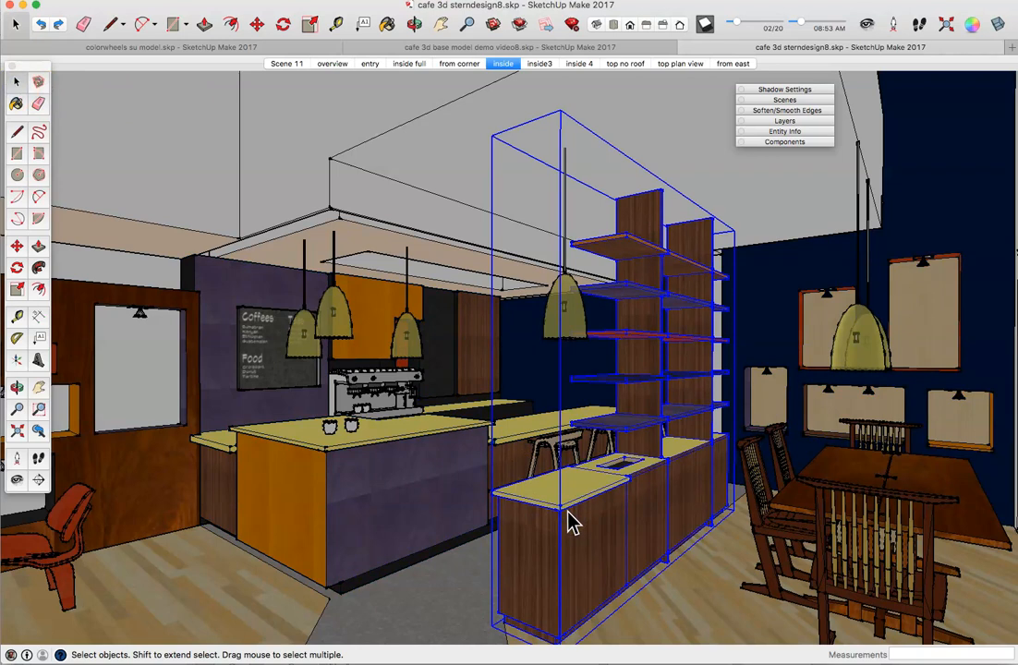
pyautogui.click(96, 1)
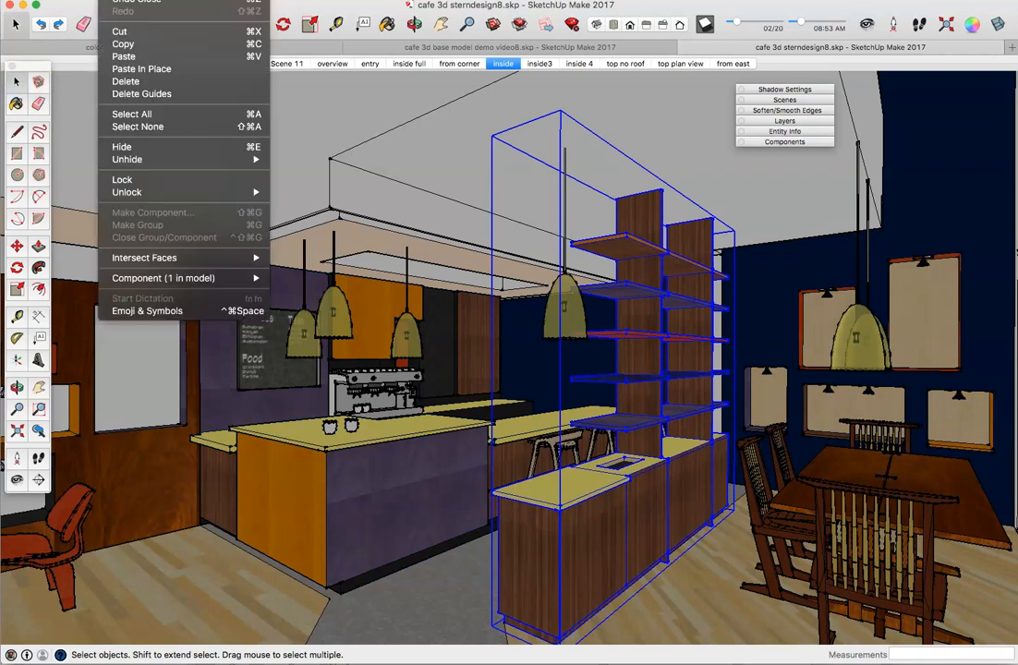
pyautogui.click(149, 44)
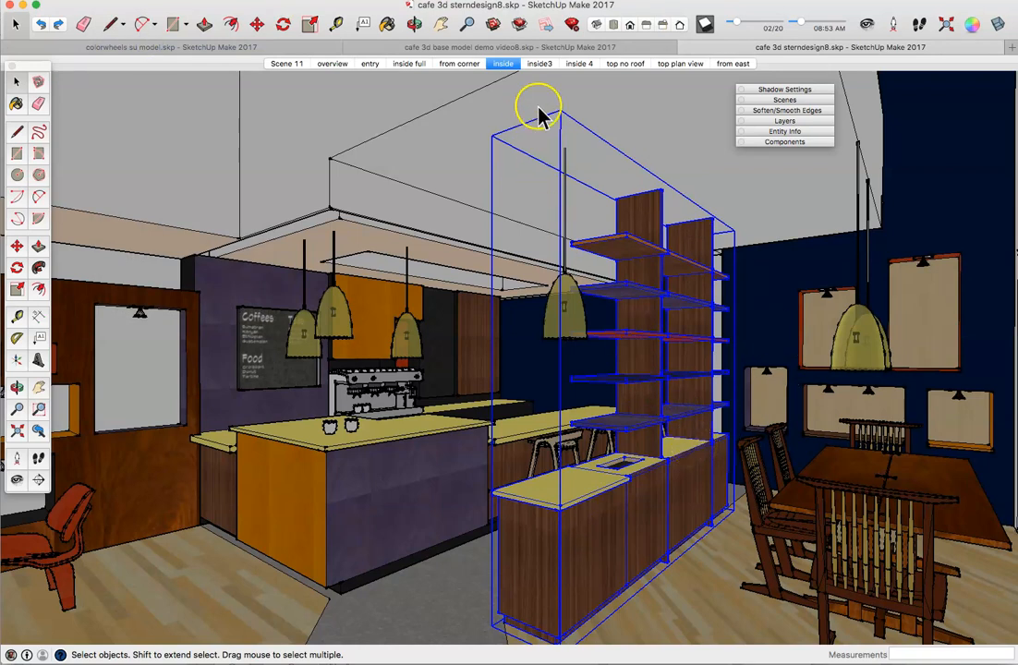
pyautogui.click(579, 47)
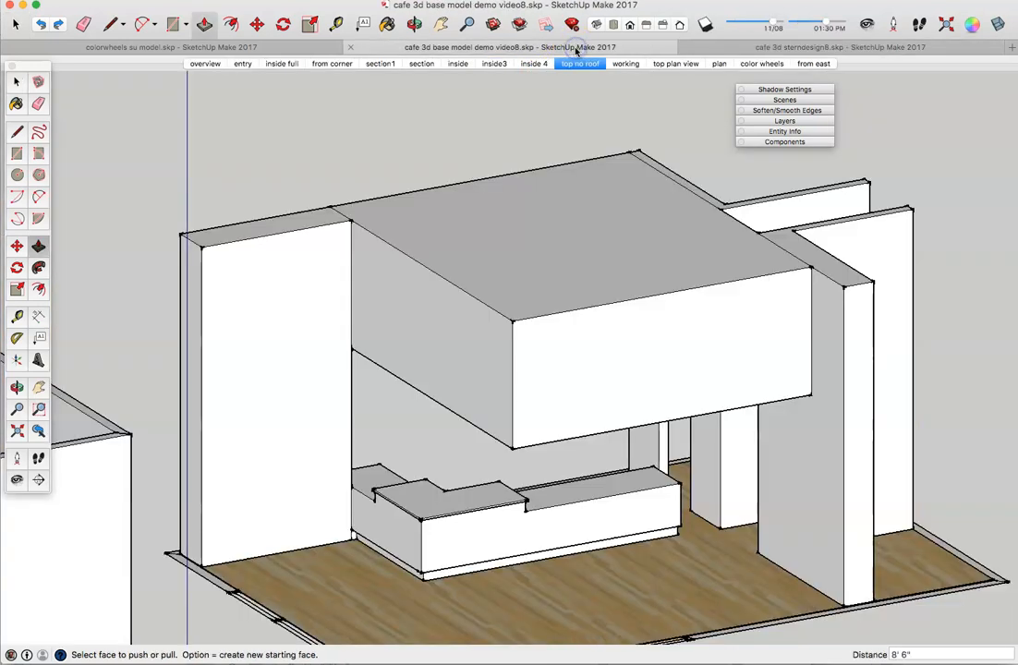
# Step: Paste the copied shelving cabinet unit onto the base model's wood floor beside the counter
pyautogui.click(112, 0)
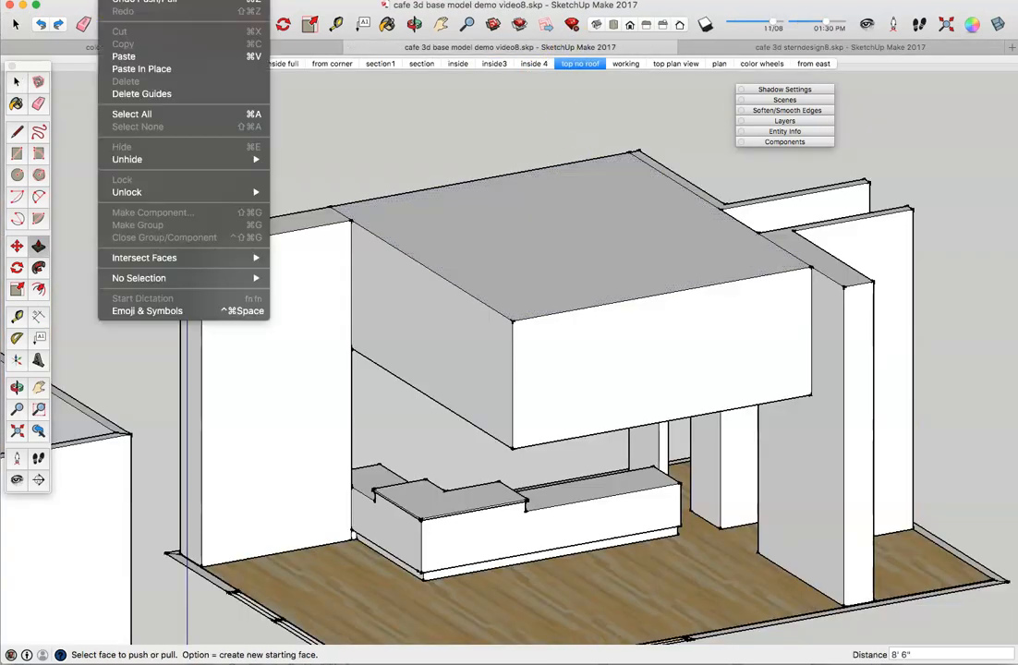
pyautogui.click(138, 68)
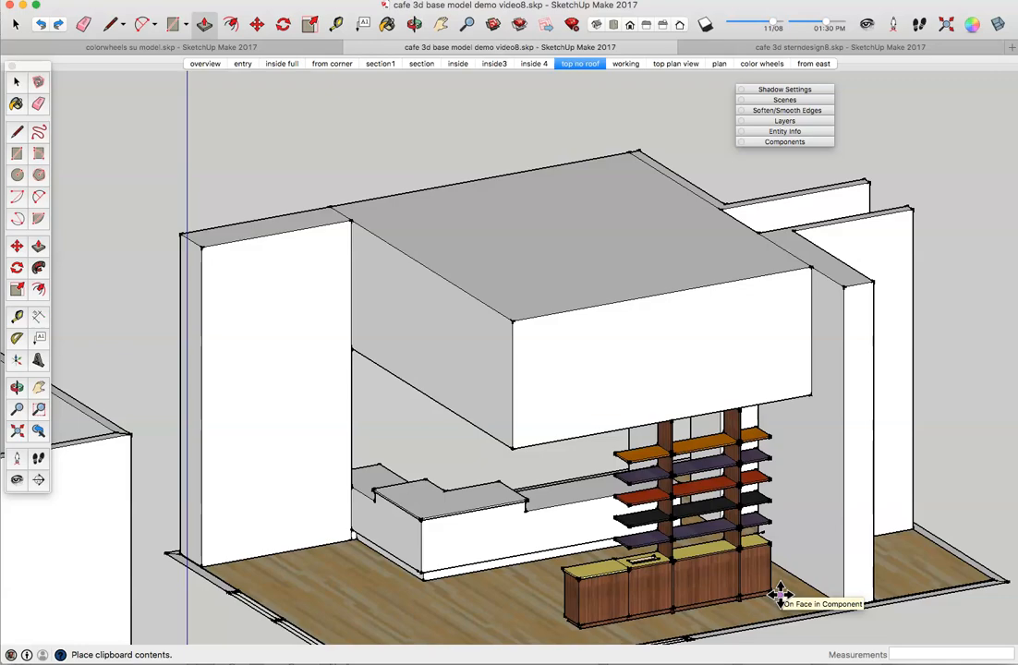
pyautogui.click(781, 593)
pyautogui.moveTo(598, 534); pyautogui.dragTo(475, 416, button='middle')
pyautogui.press('m')
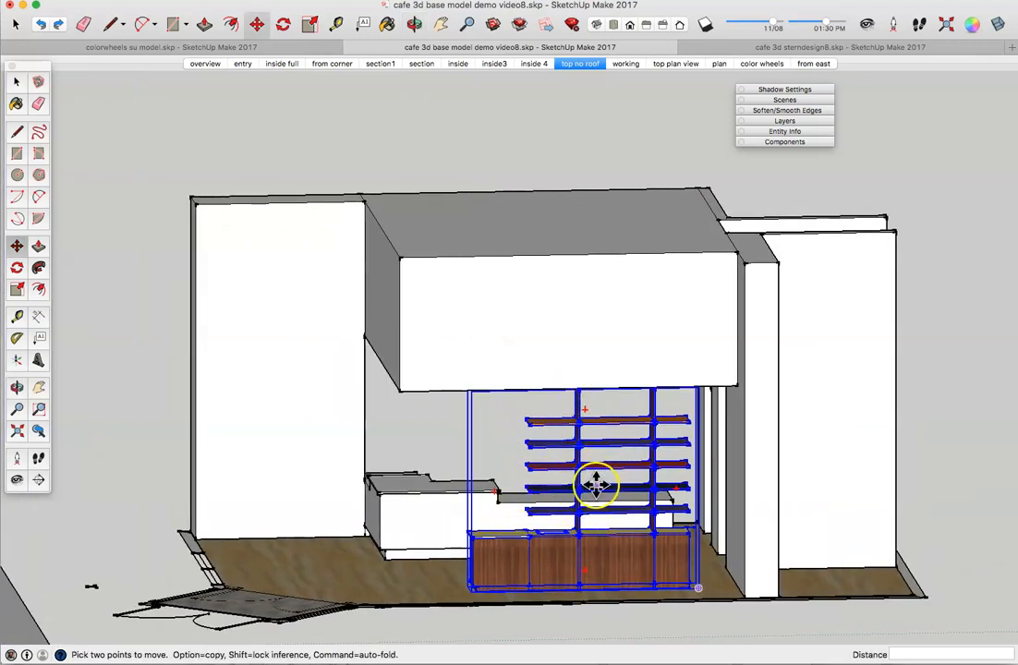
pyautogui.press('o')
pyautogui.moveTo(445, 495); pyautogui.dragTo(610, 508)
pyautogui.press('m')
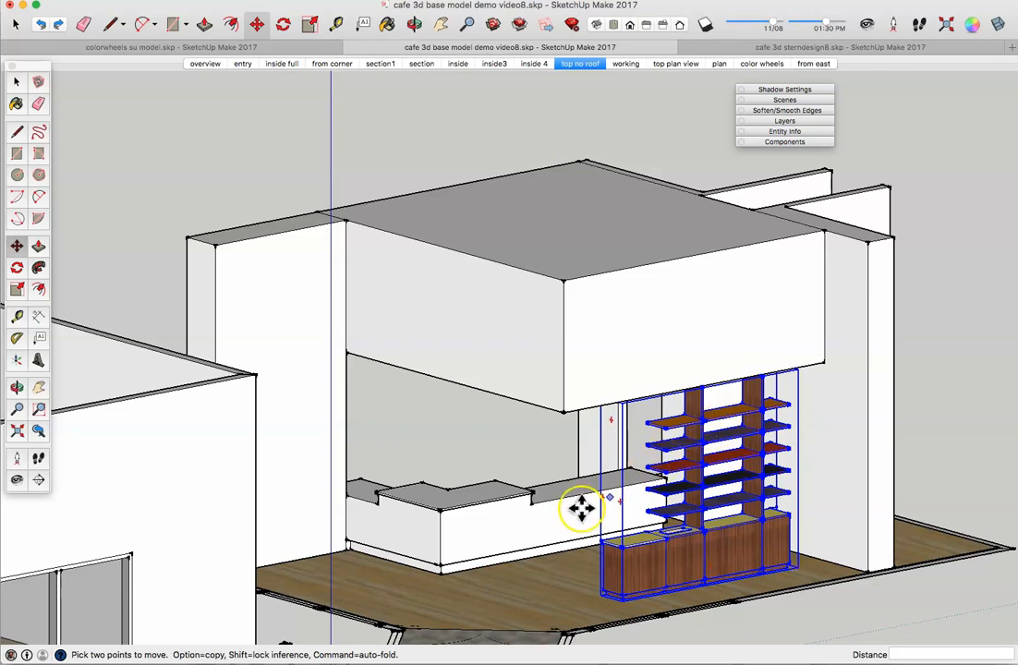
pyautogui.moveTo(533, 505); pyautogui.dragTo(643, 529, button='middle')
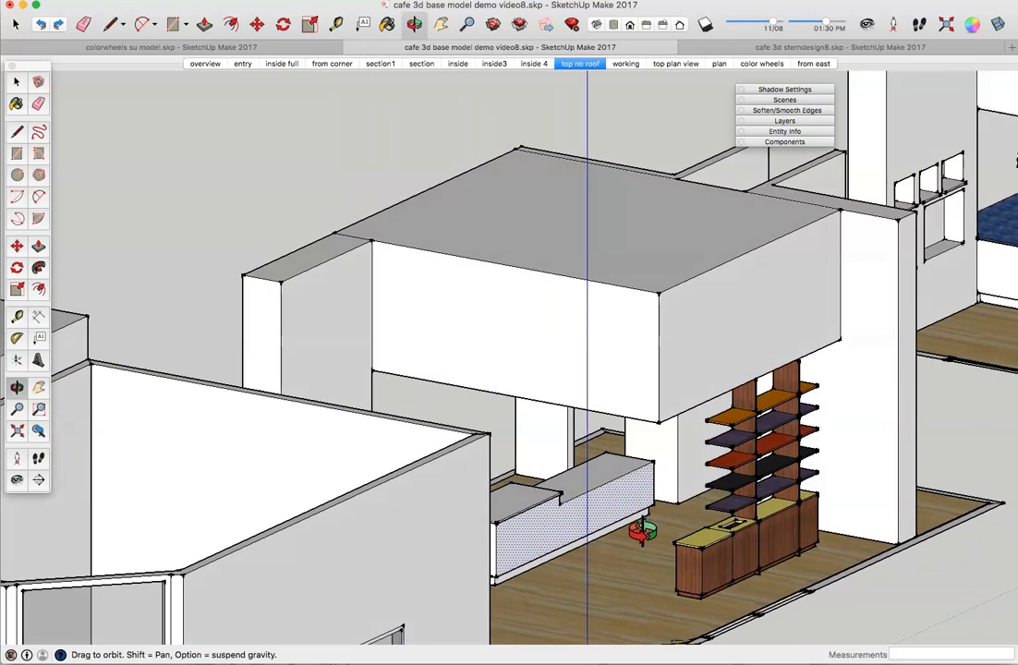
pyautogui.scroll(5, 666, 548)
pyautogui.scroll(2, 665, 550)
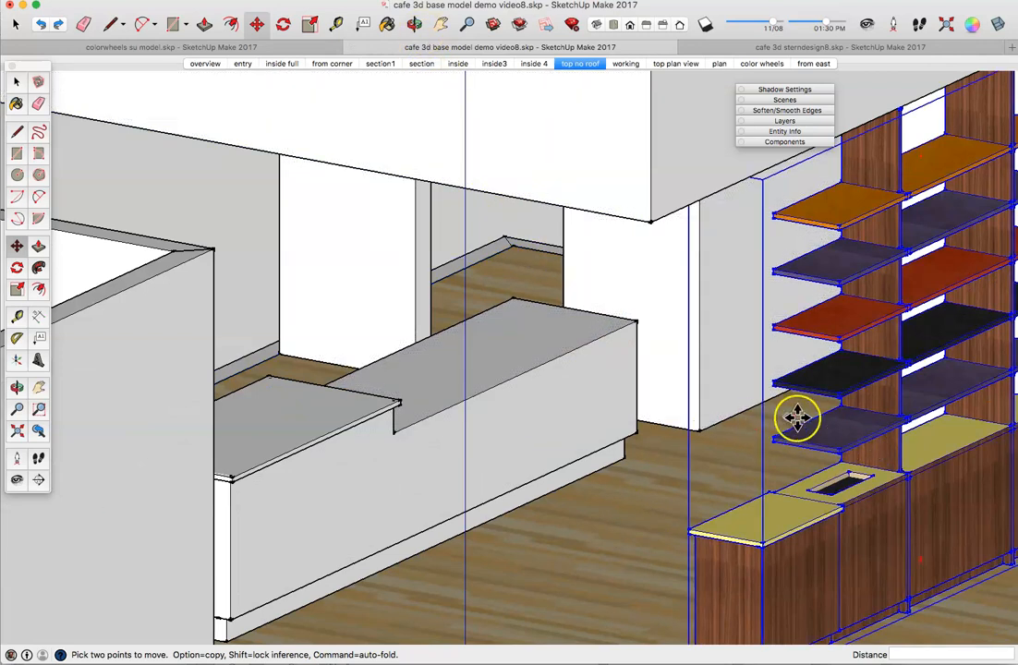
pyautogui.moveTo(588, 514); pyautogui.dragTo(552, 545, button='middle')
pyautogui.scroll(-2, 553, 545)
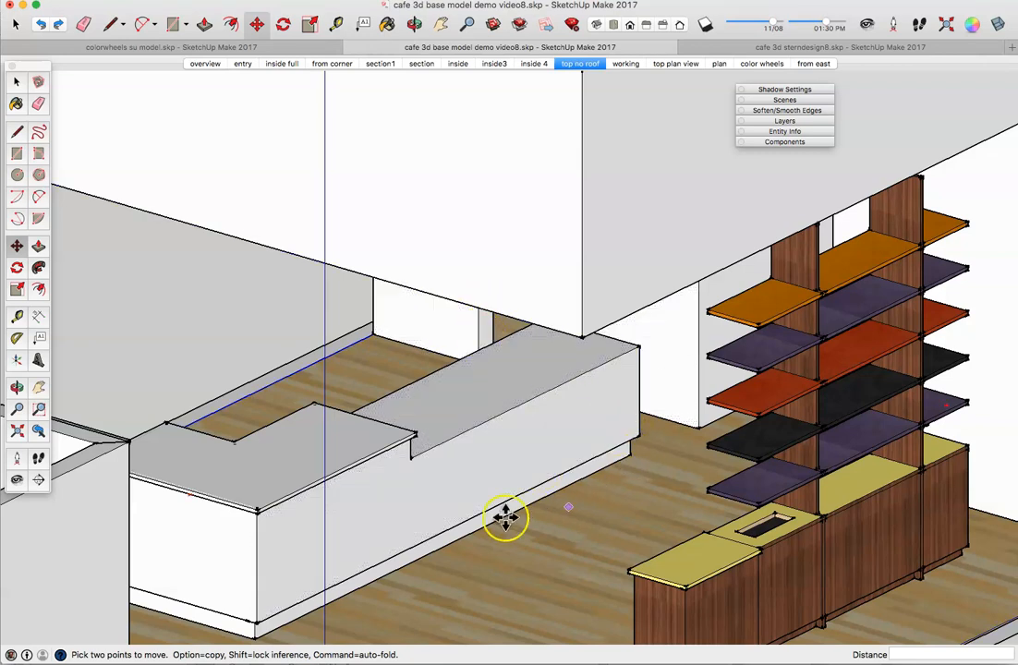
pyautogui.click(461, 547)
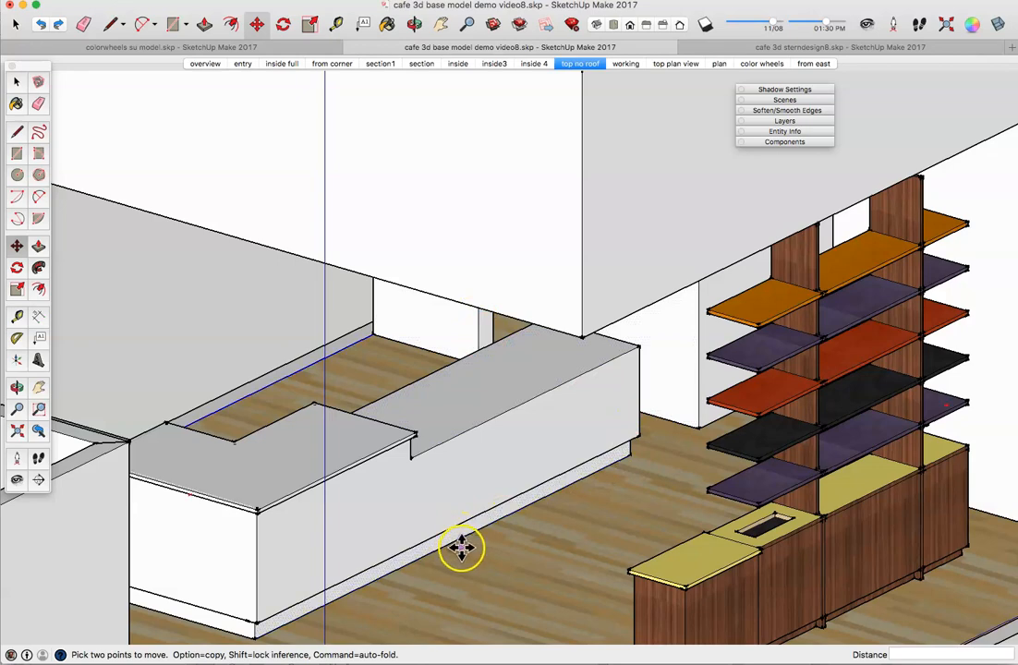
pyautogui.moveTo(478, 551); pyautogui.dragTo(439, 564, button='middle')
pyautogui.click(16, 133)
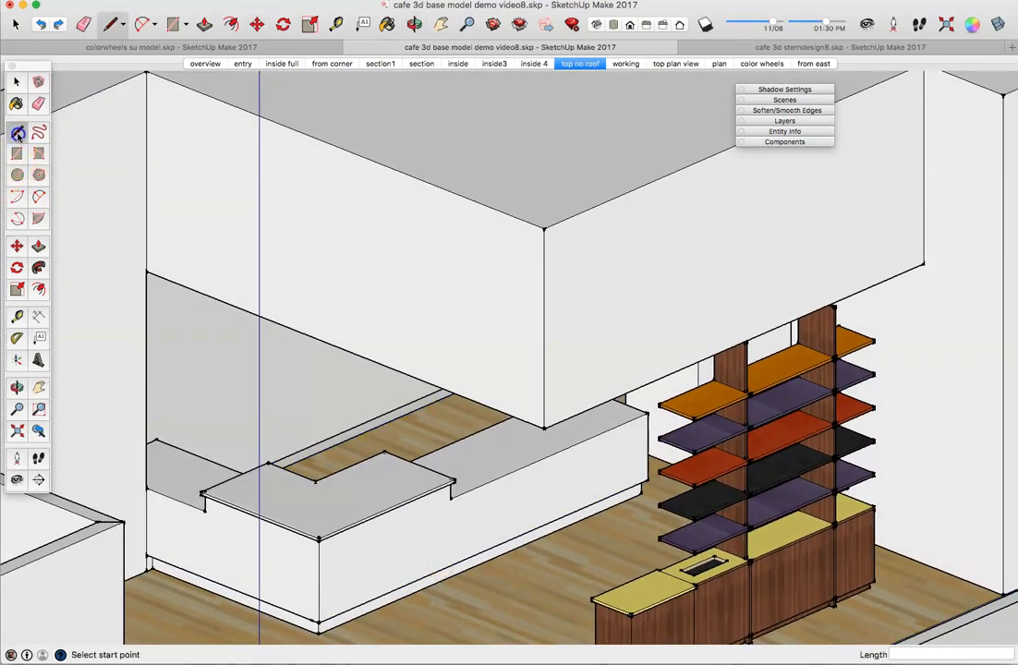
pyautogui.click(318, 633)
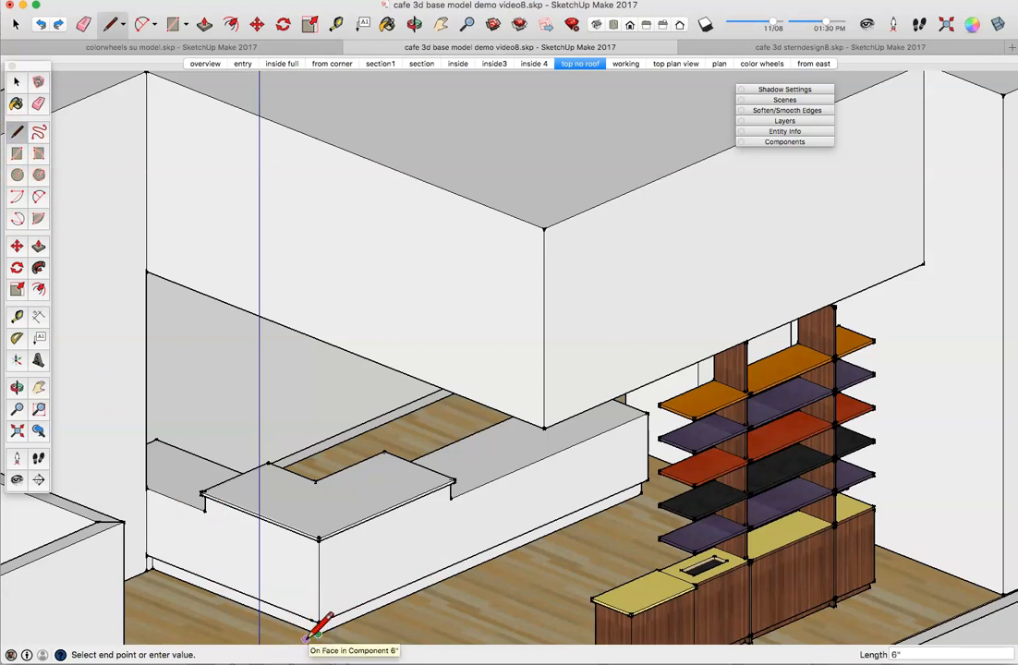
pyautogui.click(304, 638)
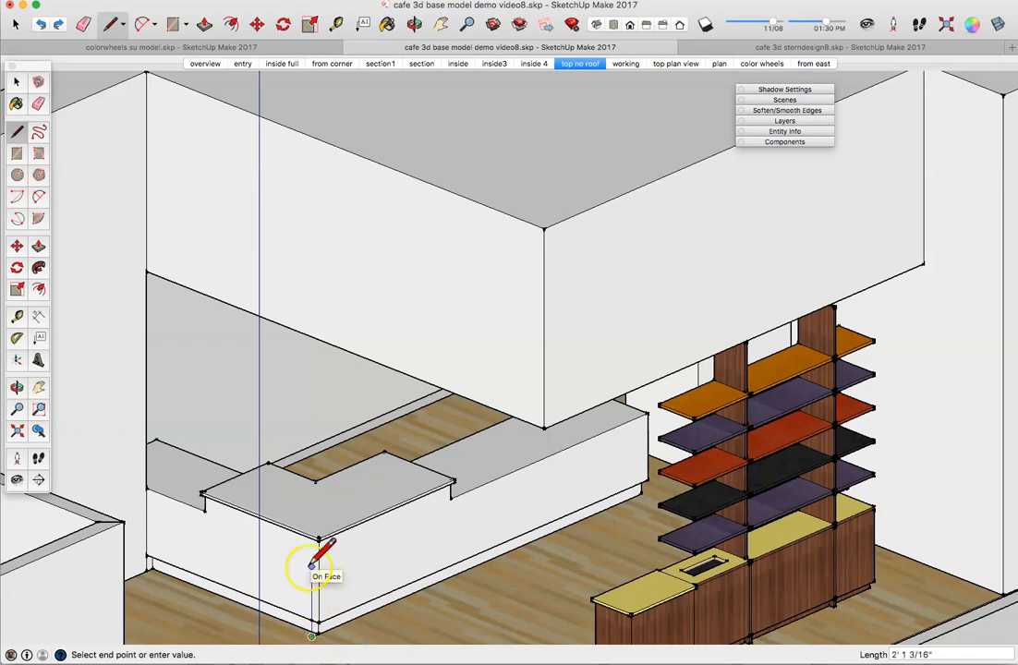
pyautogui.scroll(-3, 314, 591)
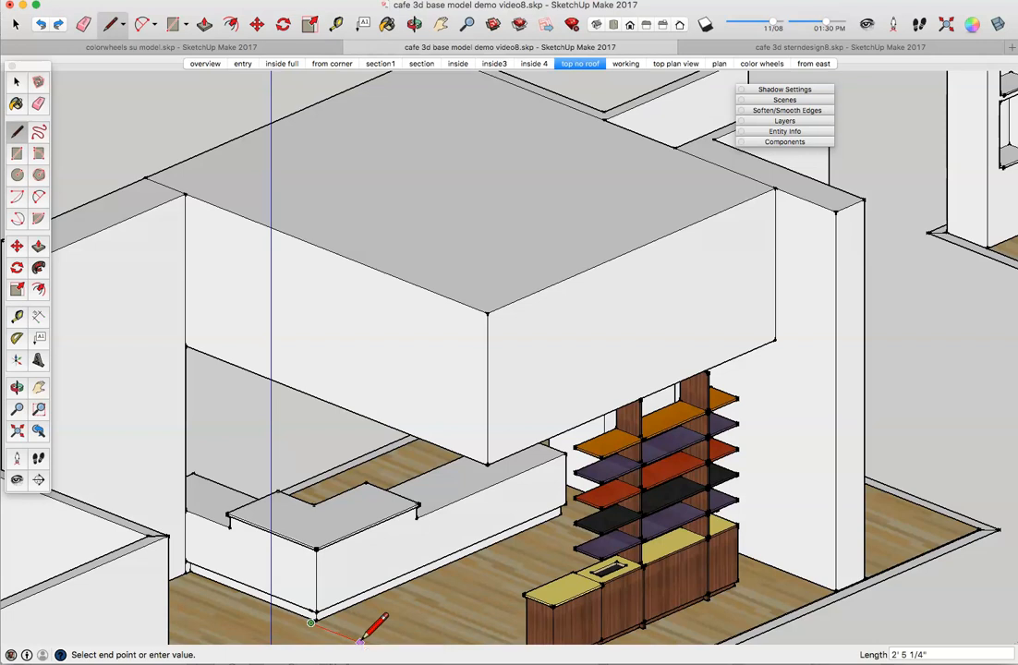
pyautogui.scroll(-2, 363, 636)
pyautogui.scroll(4, 363, 635)
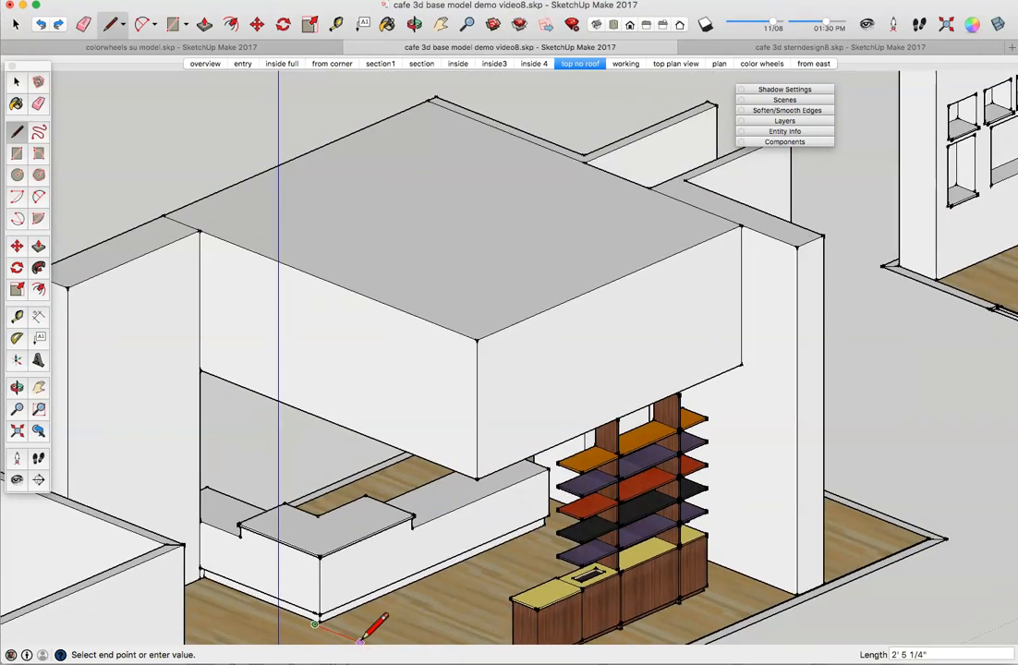
pyautogui.scroll(2, 364, 636)
pyautogui.rightClick(363, 636)
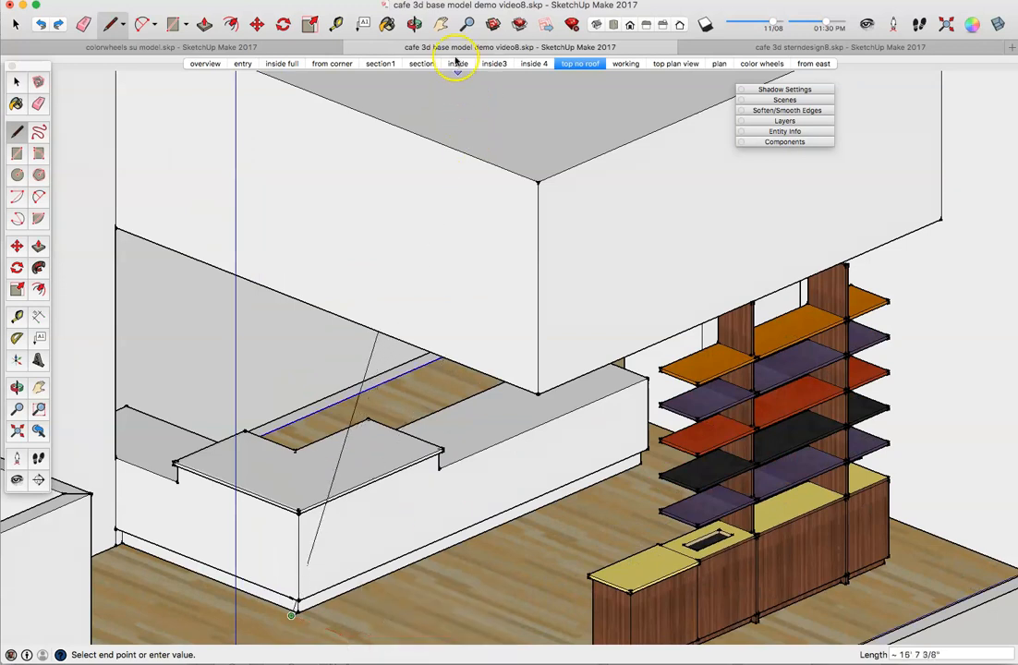
pyautogui.click(440, 24)
pyautogui.moveTo(354, 565); pyautogui.dragTo(350, 412)
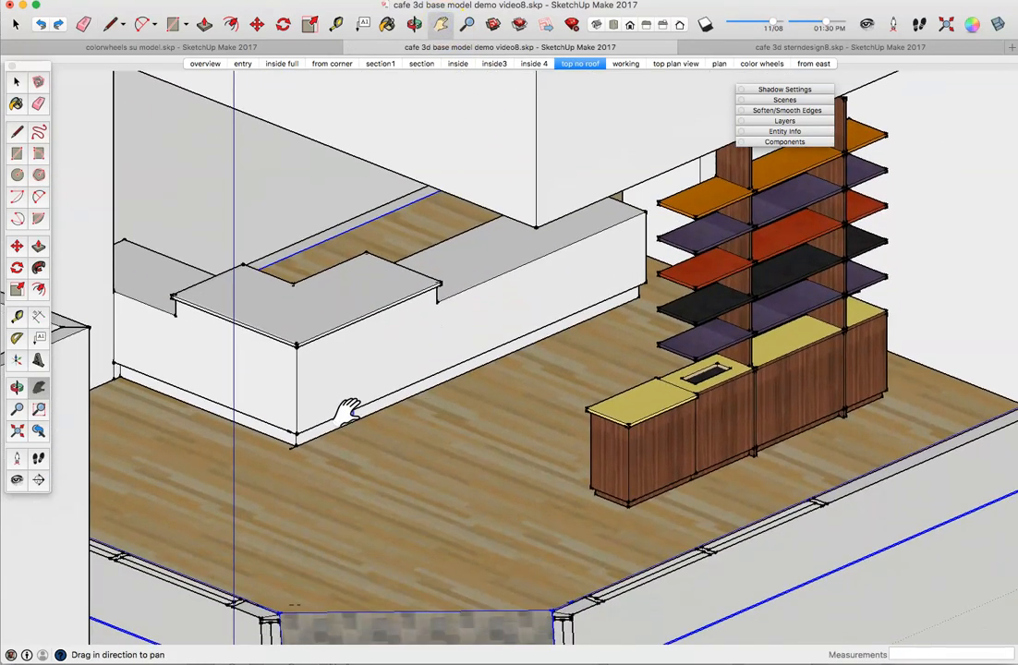
# Step: Draw a 3'9" floor line from the counter's bottom corner and continue from its endpoint
pyautogui.click(17, 131)
pyautogui.click(290, 450)
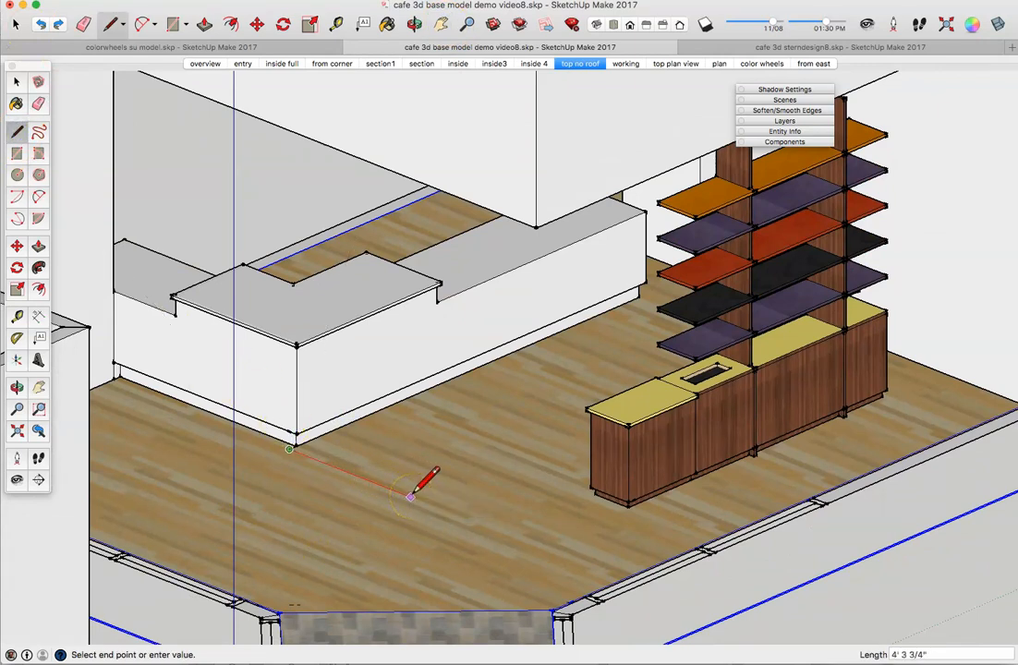
pyautogui.write("3'9")
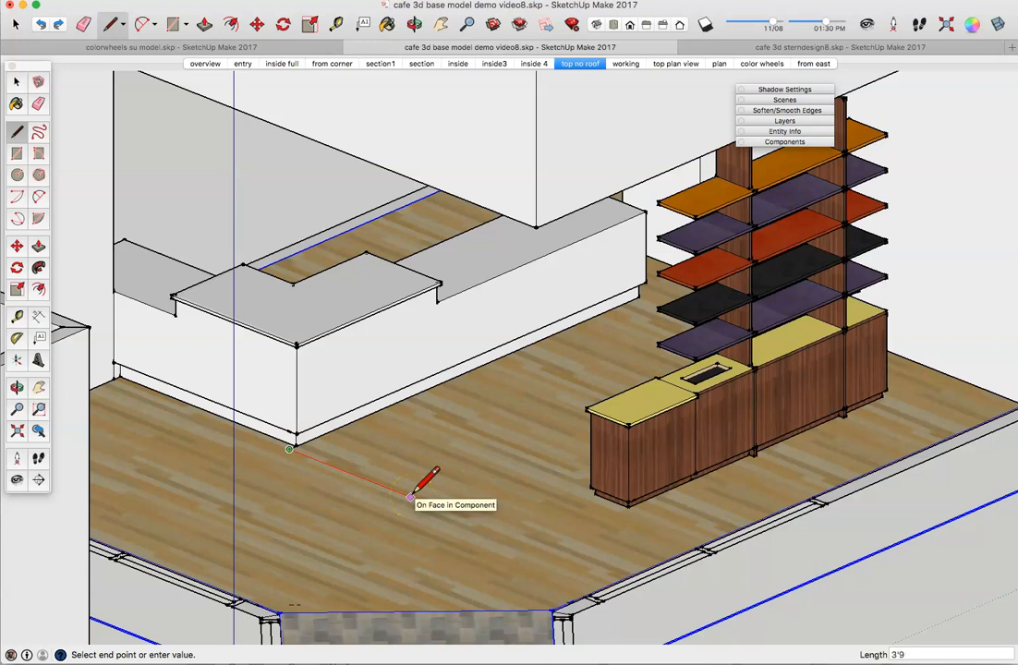
pyautogui.press('Return')
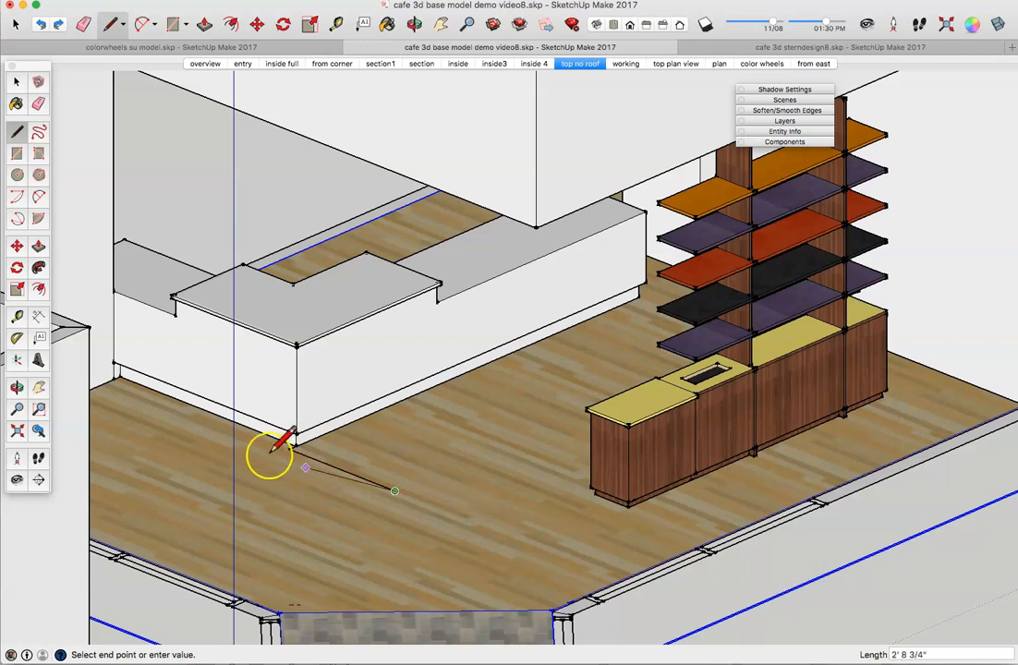
pyautogui.click(395, 489)
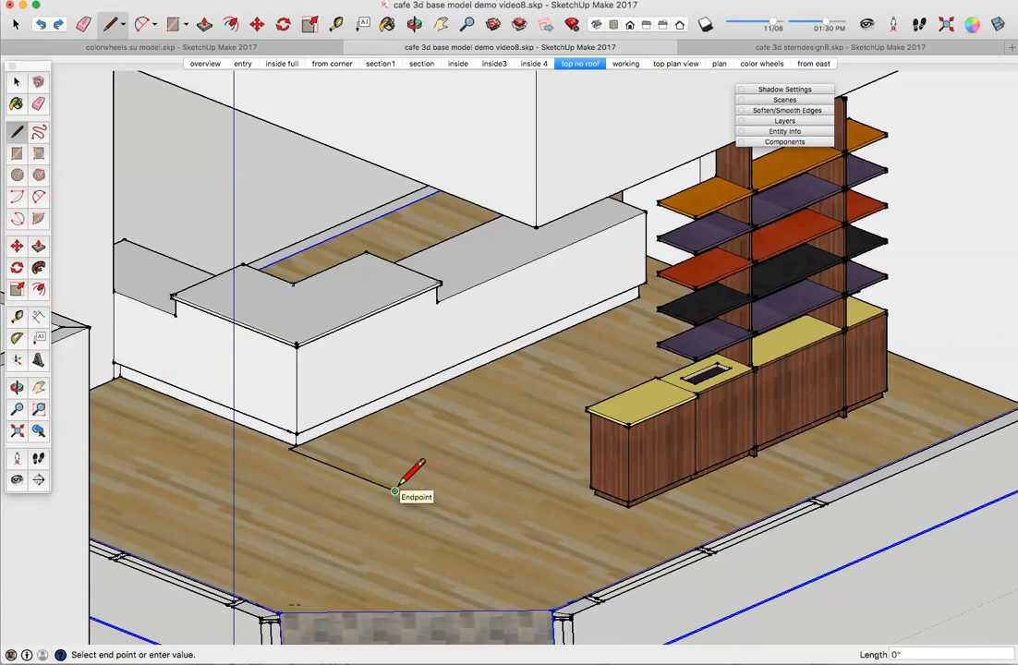
pyautogui.click(396, 489)
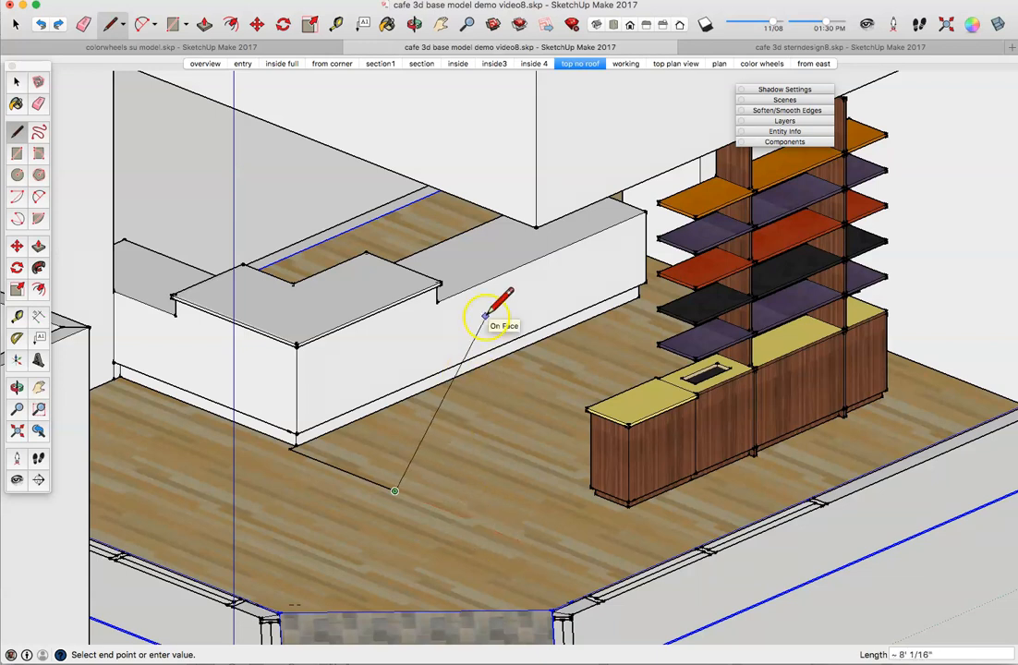
# Step: Discard the short stray segment and draw an 11' floor line from the endpoint
pyautogui.click(449, 497)
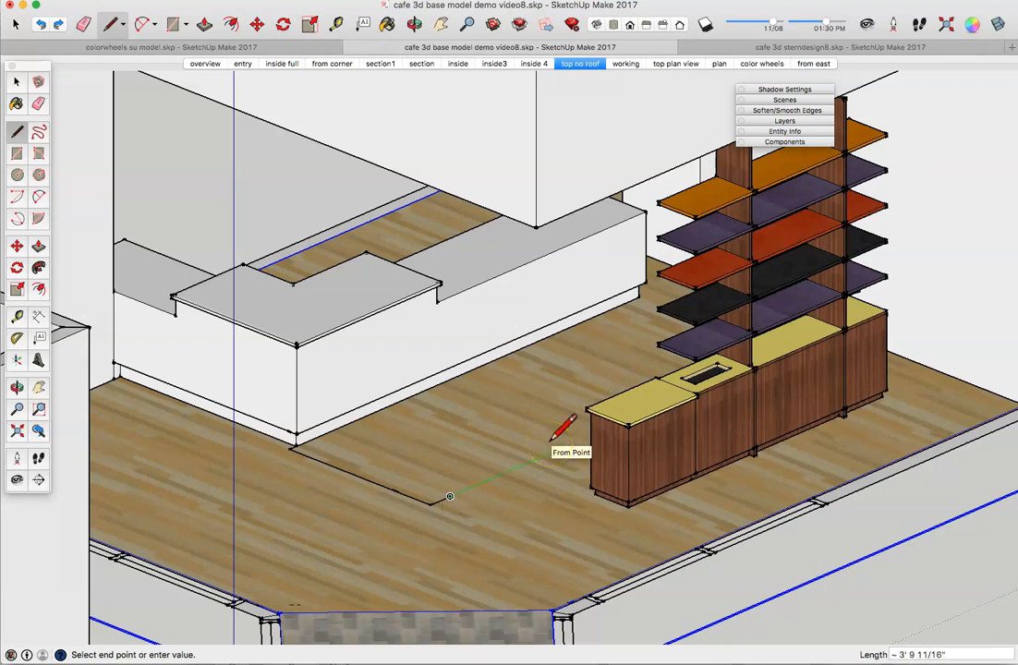
pyautogui.press('Escape')
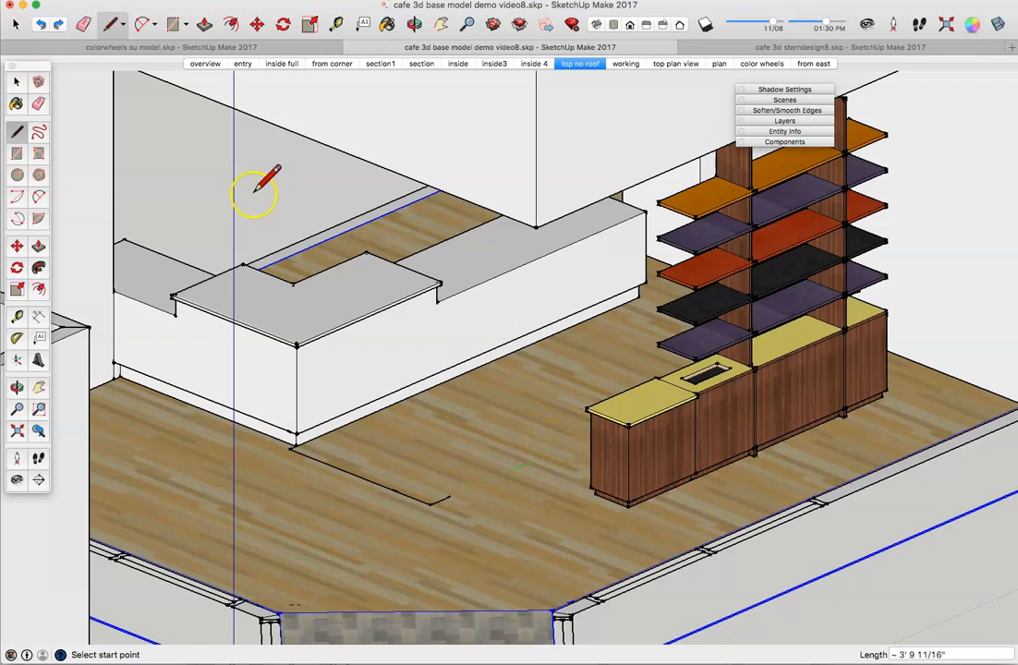
pyautogui.click(46, 27)
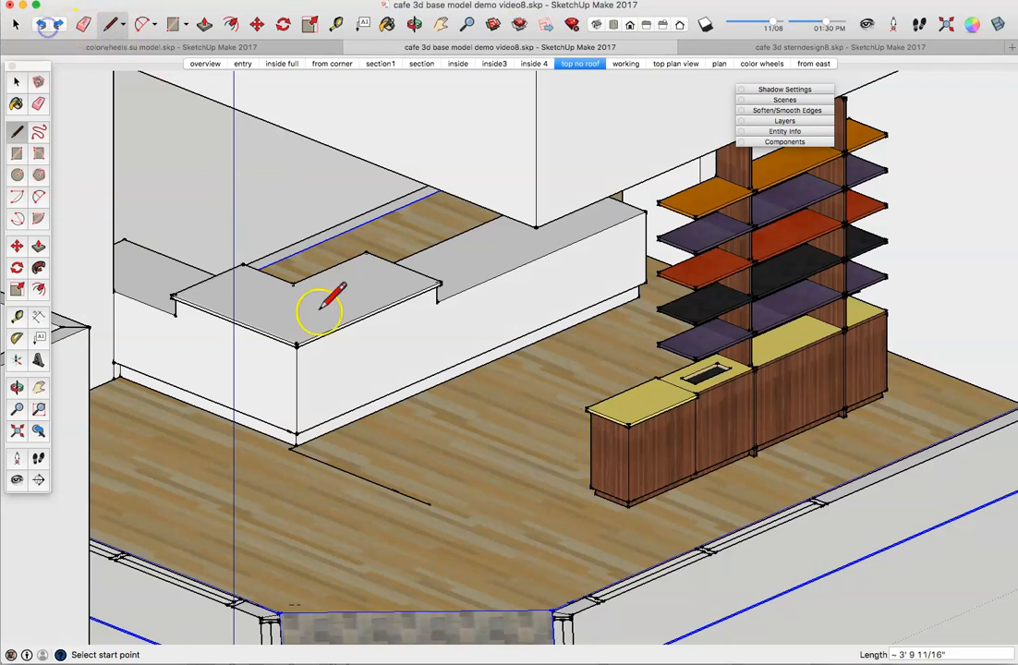
pyautogui.click(430, 503)
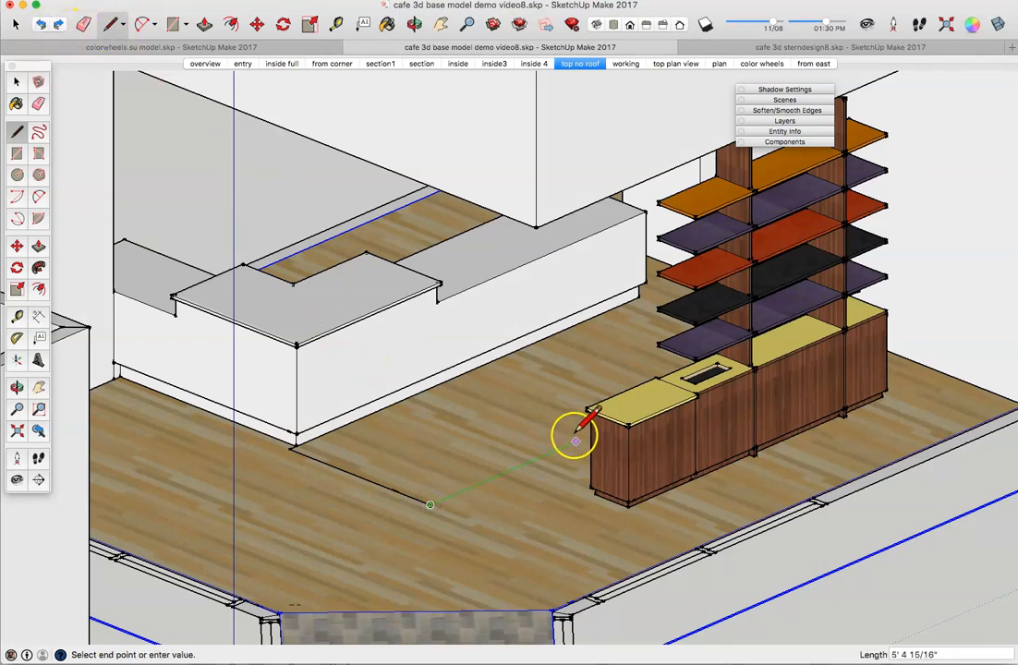
pyautogui.scroll(-2, 582, 425)
pyautogui.scroll(2, 585, 422)
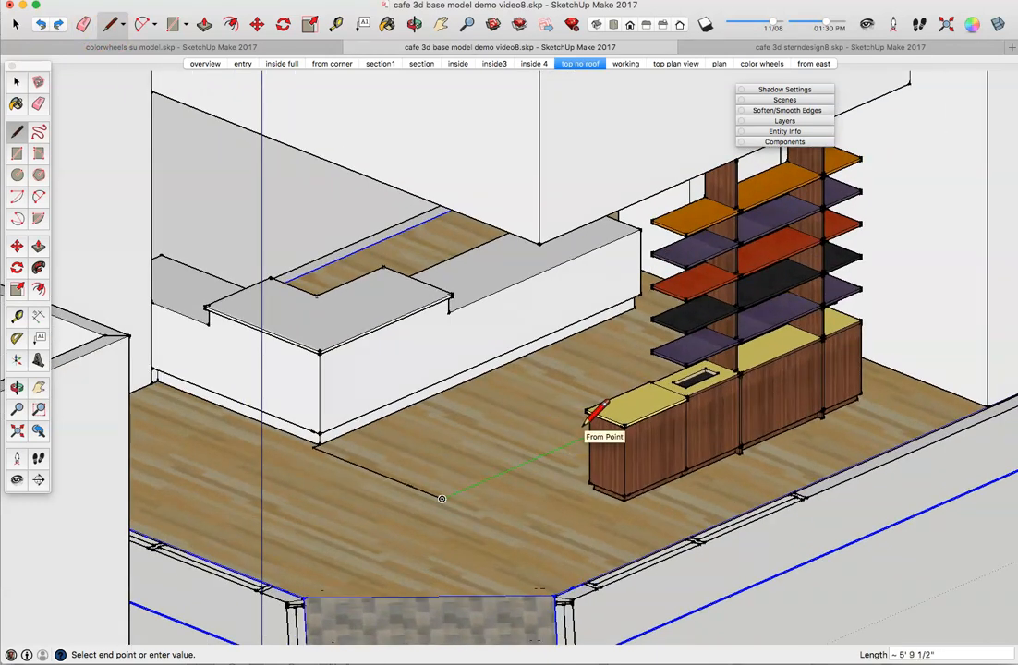
pyautogui.write("11'")
pyautogui.press('Return')
# Step: Draw the strip's remaining edges and close the outline into a narrow floor face
pyautogui.click(443, 472)
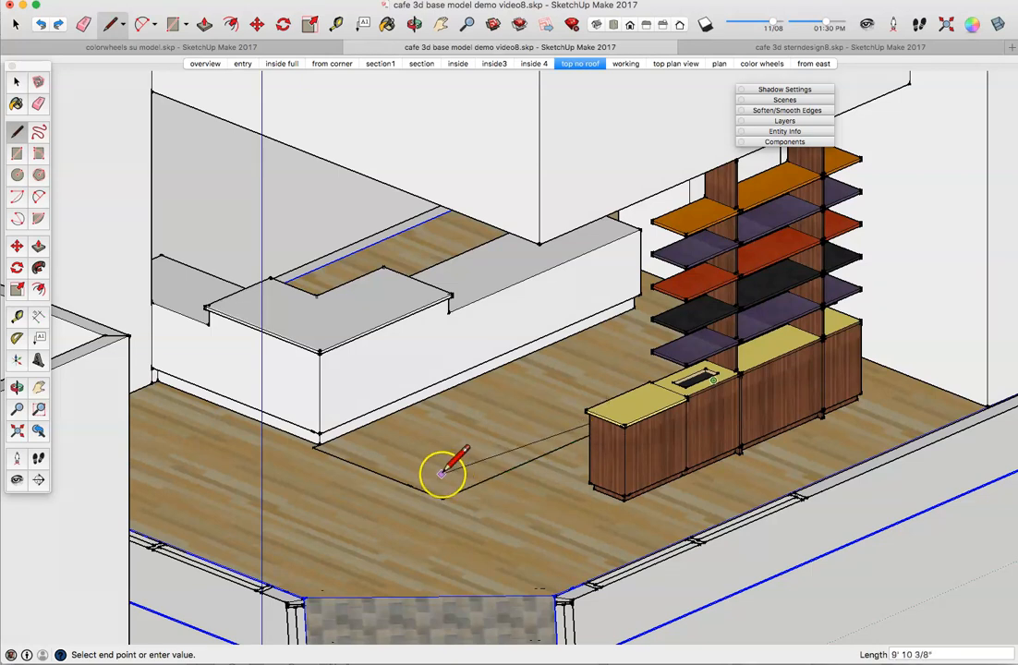
pyautogui.moveTo(470, 436); pyautogui.dragTo(610, 505, button='middle')
pyautogui.click(560, 393)
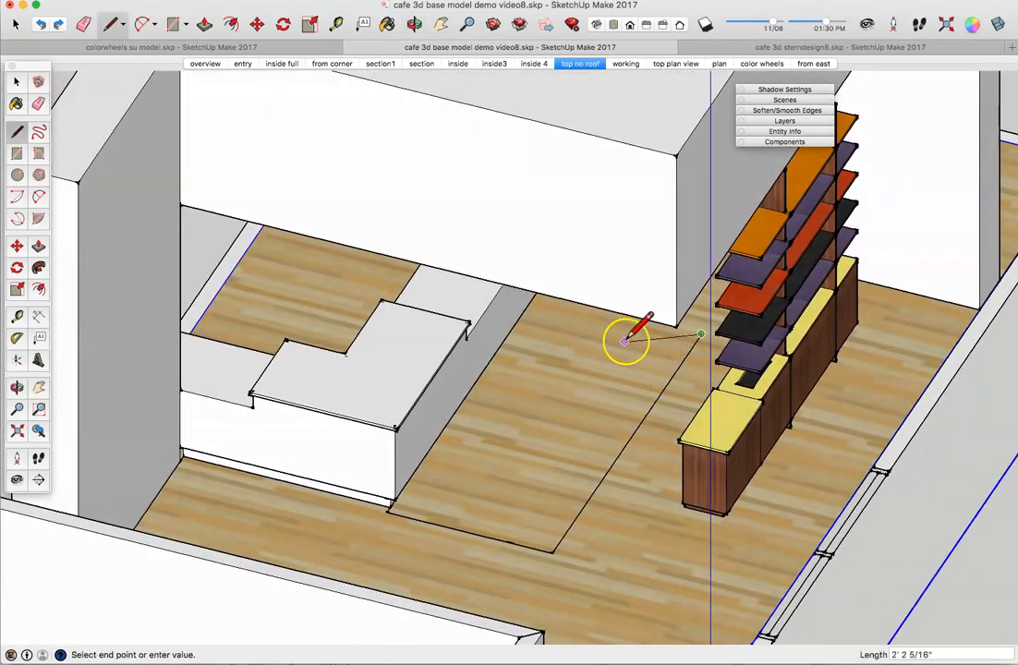
pyautogui.moveTo(648, 334)
pyautogui.mouseDown(button='middle')
pyautogui.moveTo(649, 275)
pyautogui.moveTo(652, 336)
pyautogui.mouseUp(button='middle')
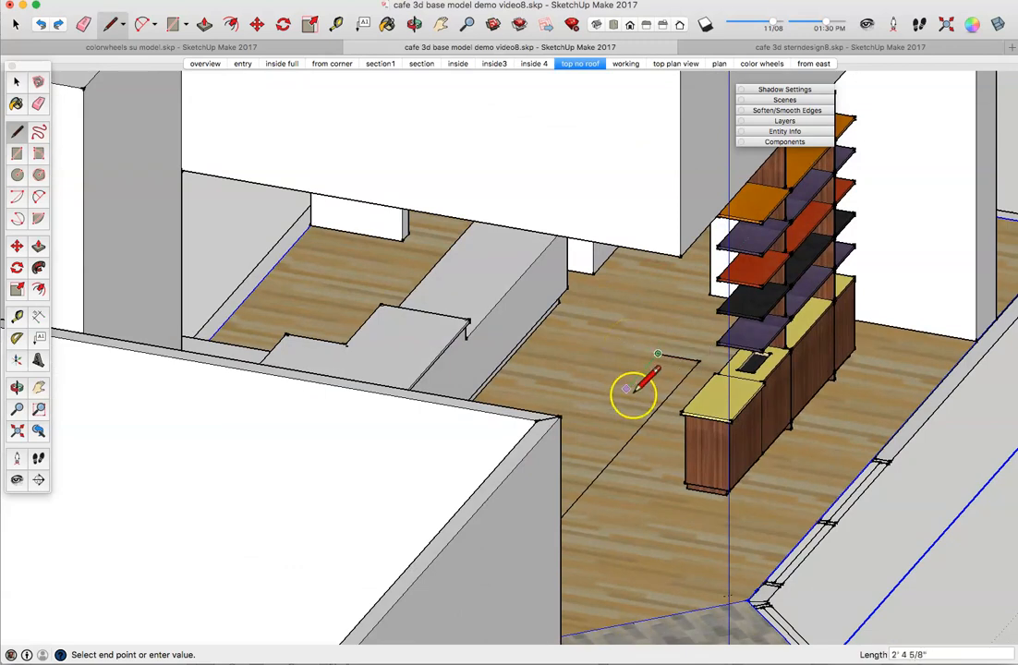
pyautogui.scroll(-2, 624, 400)
pyautogui.moveTo(619, 397); pyautogui.dragTo(519, 438, button='middle')
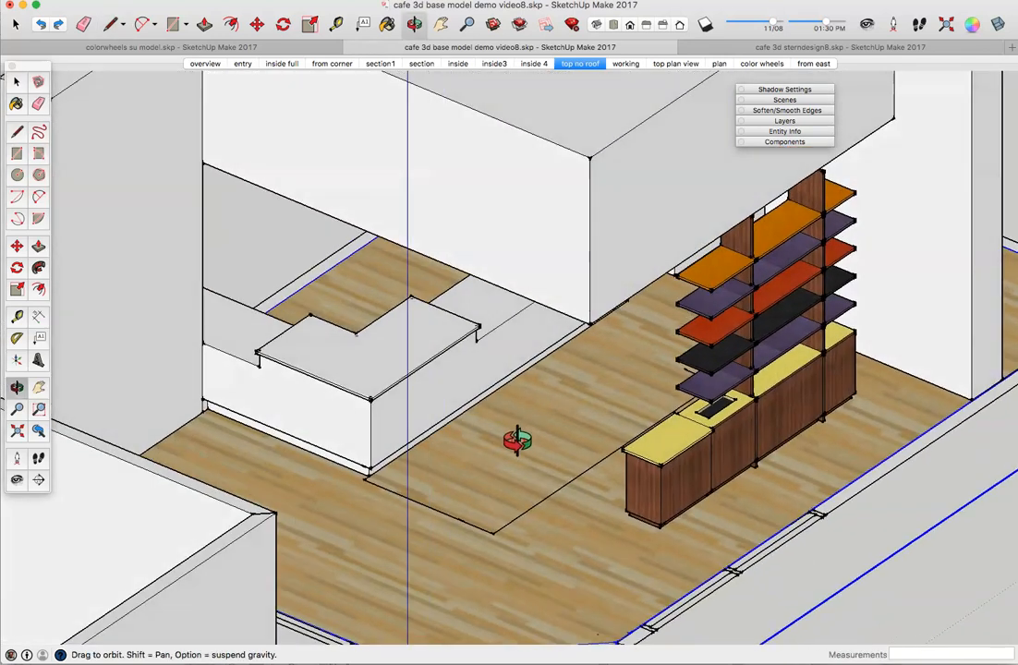
pyautogui.click(465, 521)
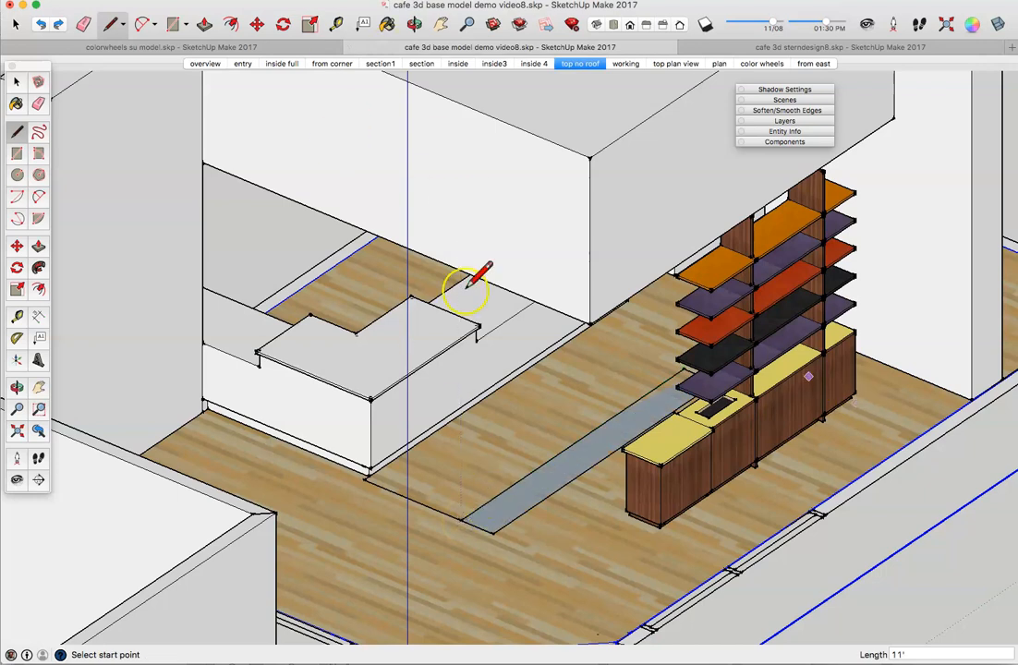
# Step: Delete the stray floor edge between the counter corner and the grey strip
pyautogui.click(15, 82)
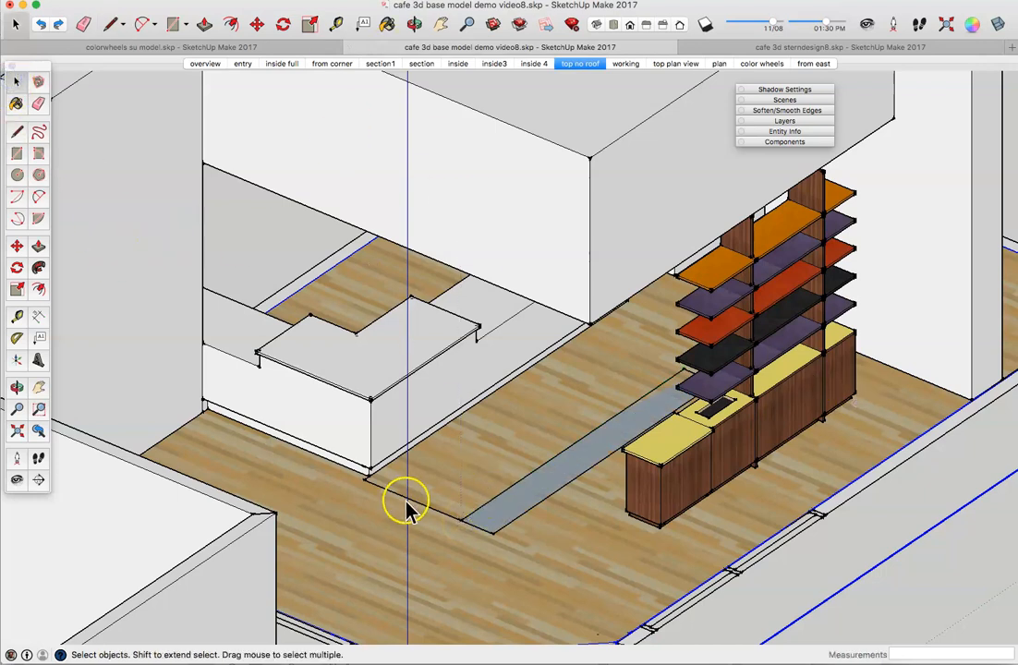
pyautogui.click(424, 509)
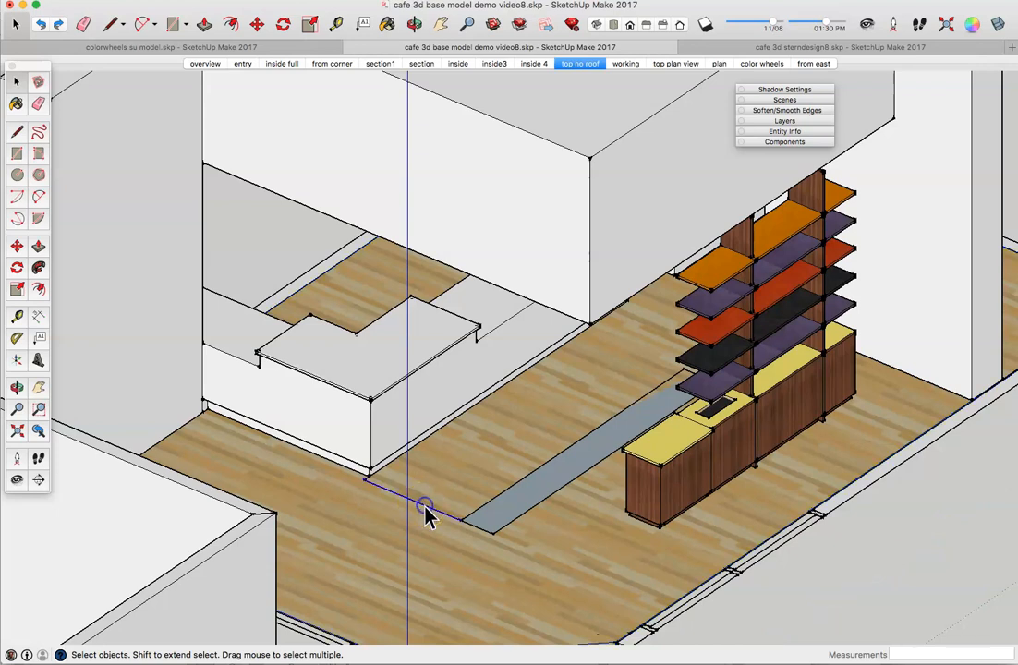
pyautogui.press('Delete')
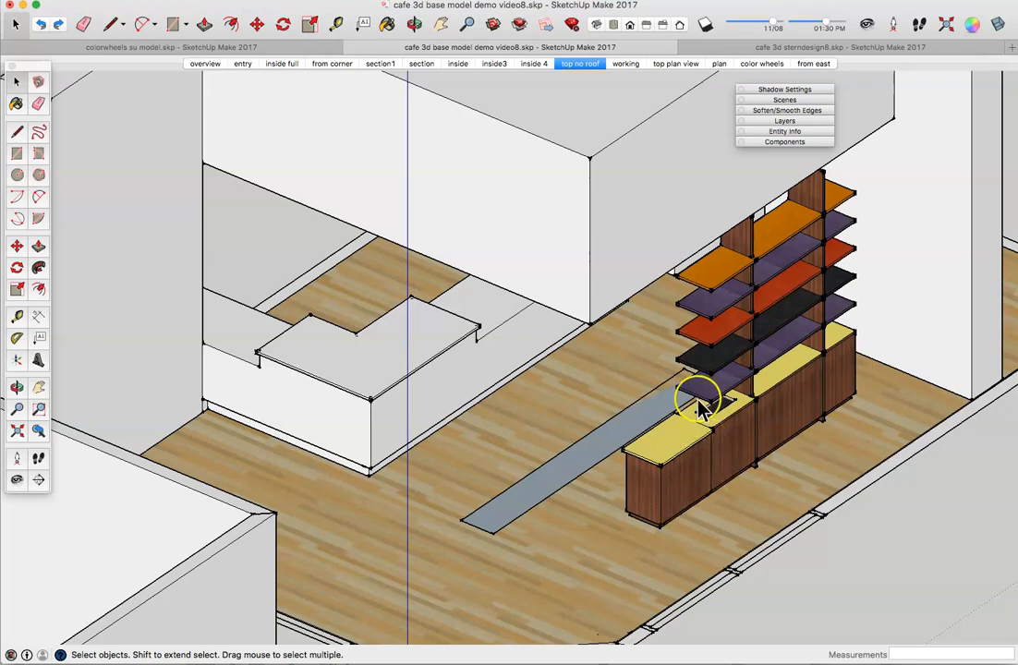
# Step: Measure the counter cabinet's height with the Tape Measure tool
pyautogui.click(16, 317)
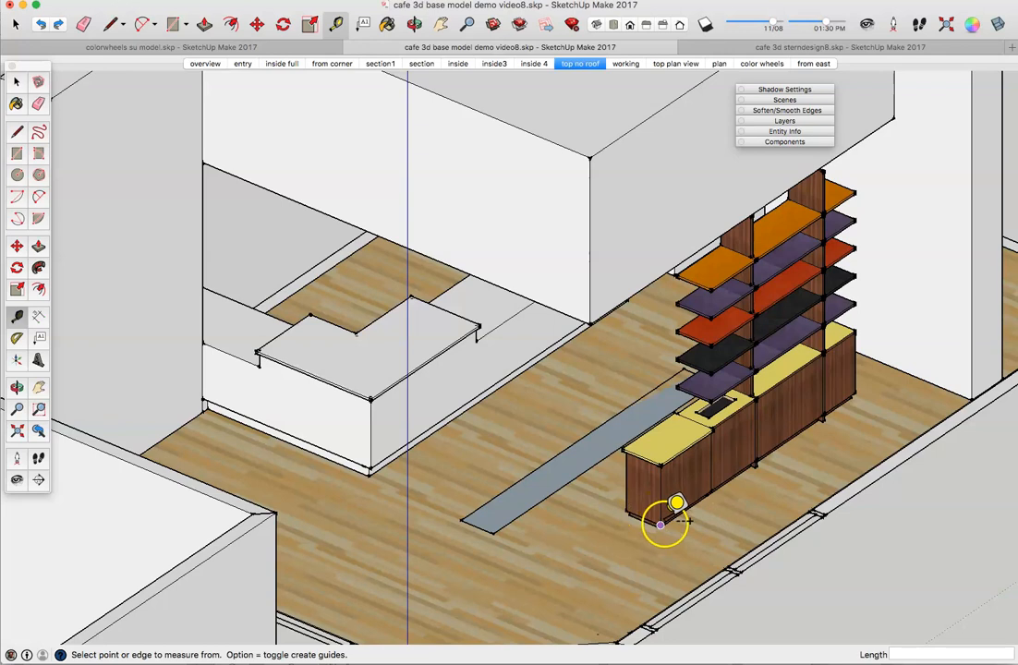
pyautogui.scroll(5, 670, 517)
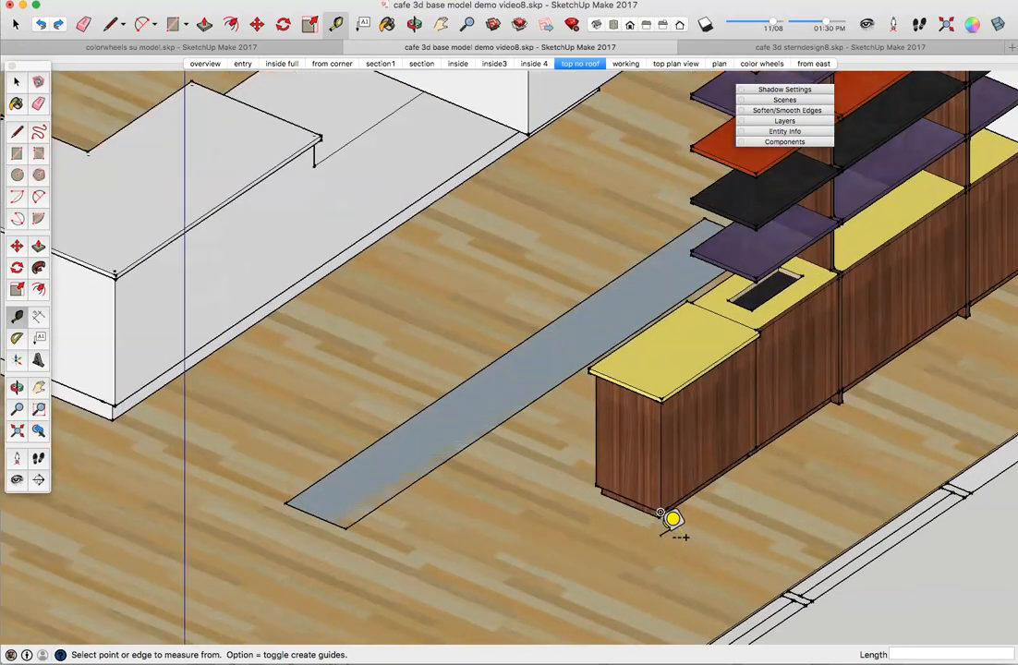
pyautogui.scroll(4, 672, 519)
pyautogui.click(672, 472)
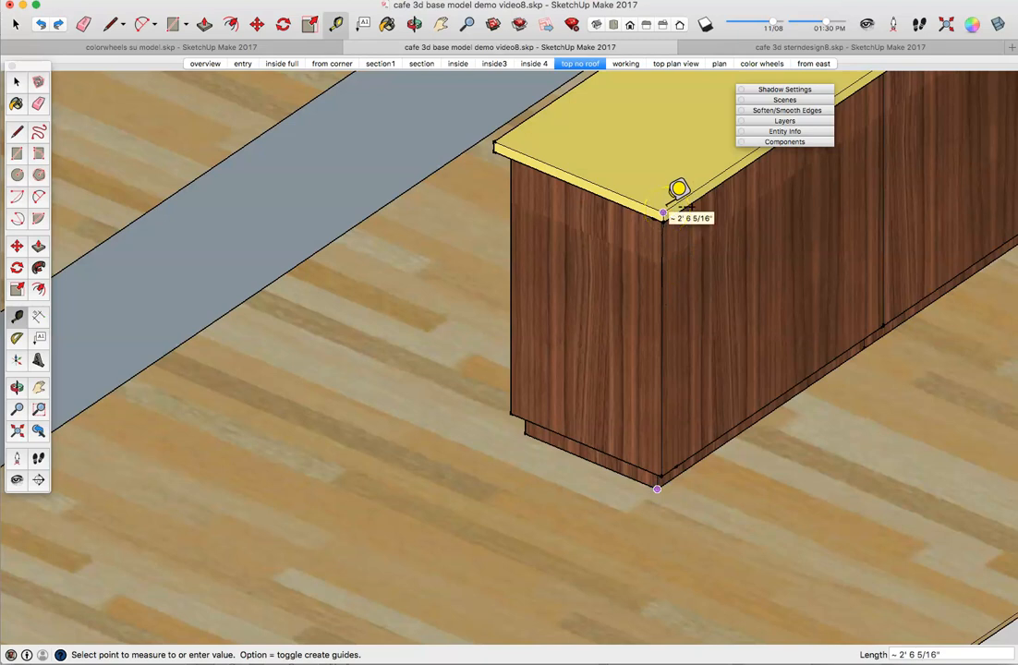
pyautogui.click(544, 393)
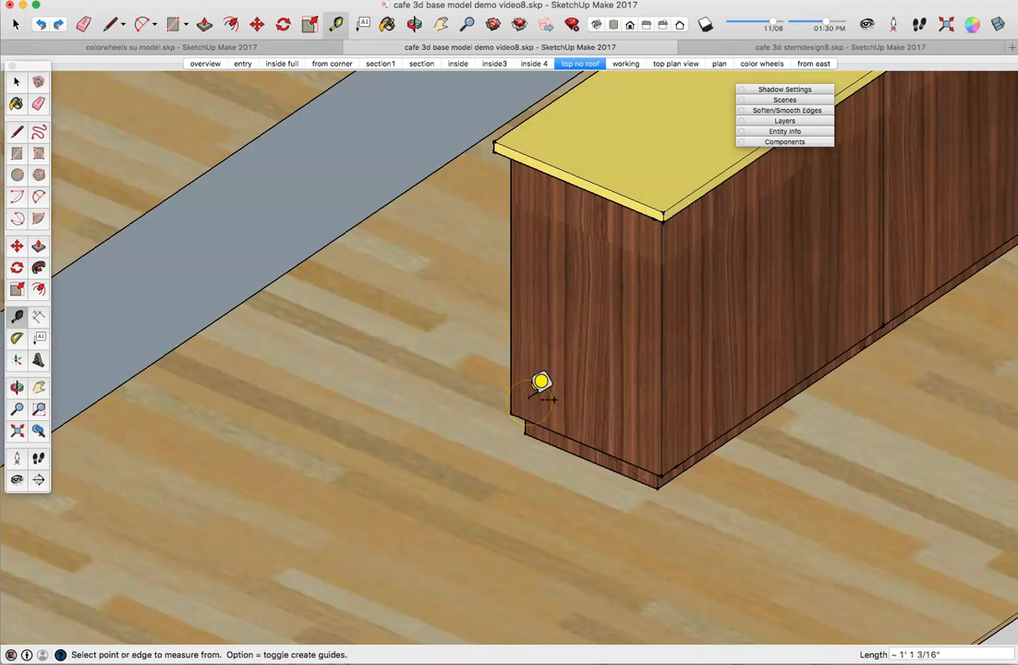
pyautogui.moveTo(239, 425); pyautogui.dragTo(278, 446, button='middle')
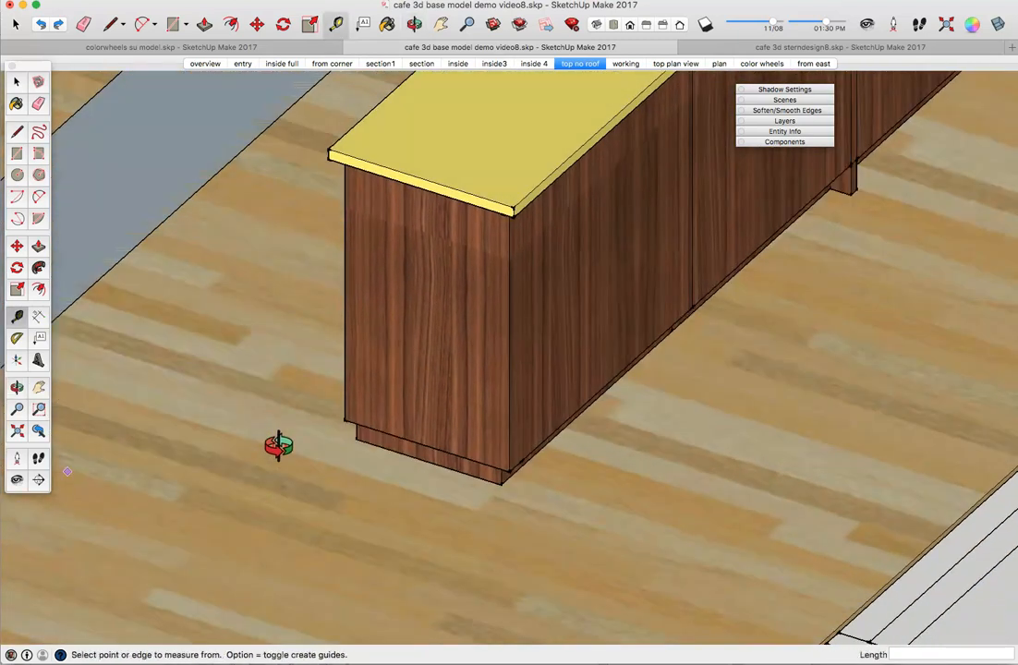
pyautogui.scroll(-5, 278, 447)
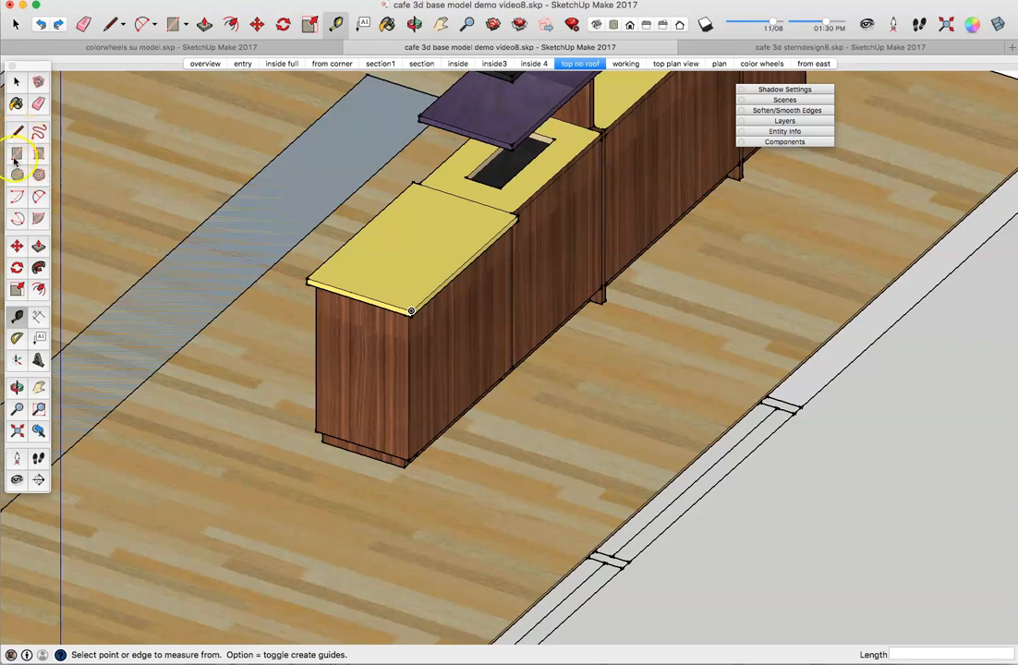
# Step: Raise the grey floor strip 2'6" into a low half-wall beside the walnut counter
pyautogui.click(39, 242)
pyautogui.click(177, 279)
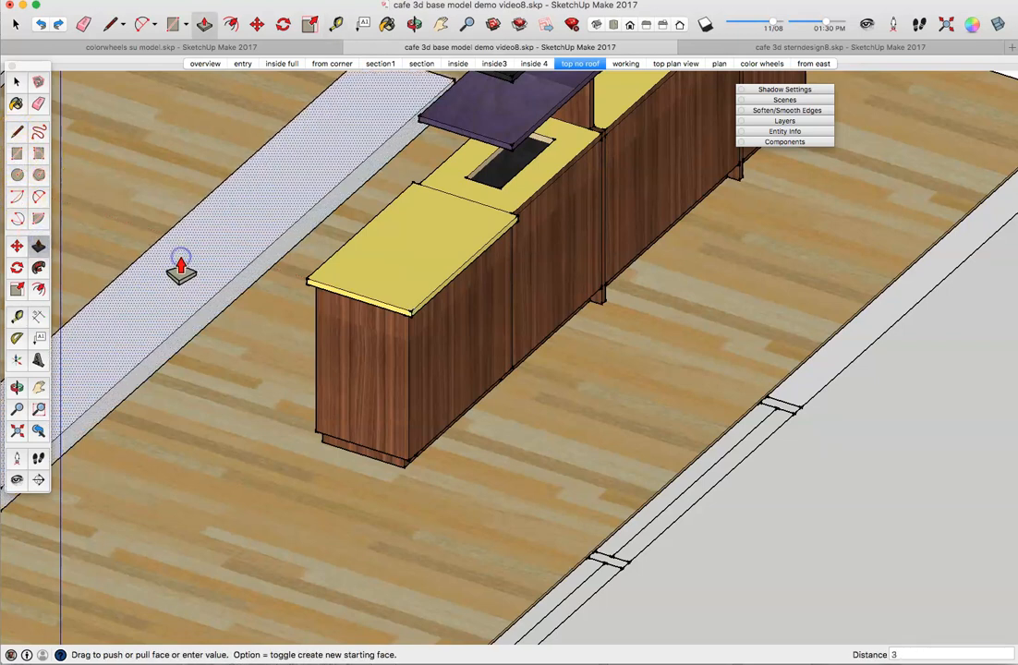
pyautogui.press('Return')
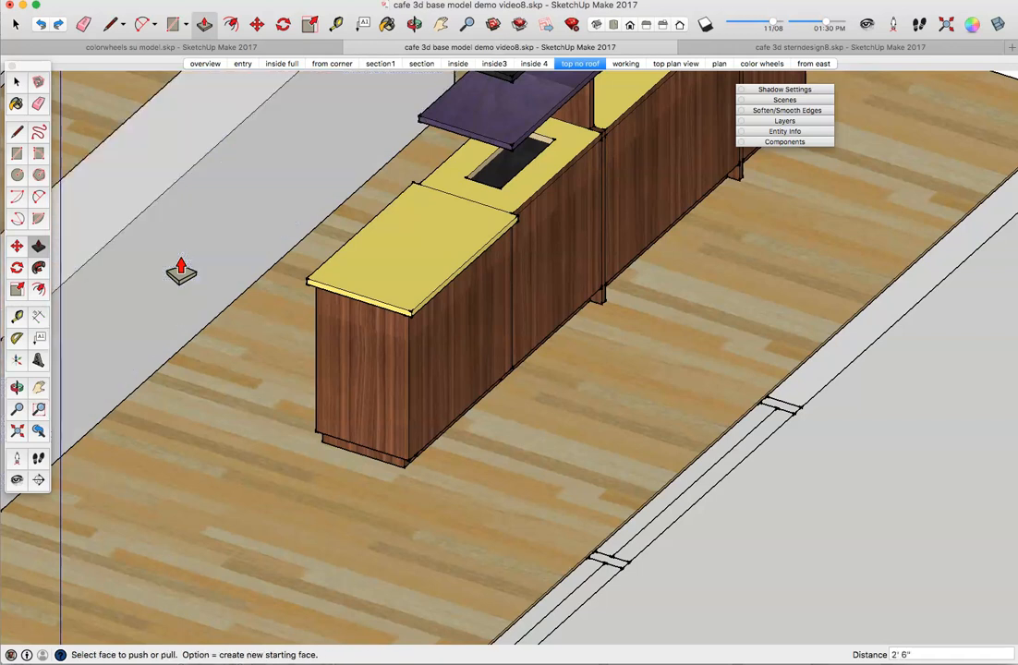
pyautogui.scroll(-4, 181, 270)
pyautogui.moveTo(181, 270); pyautogui.dragTo(155, 292, button='middle')
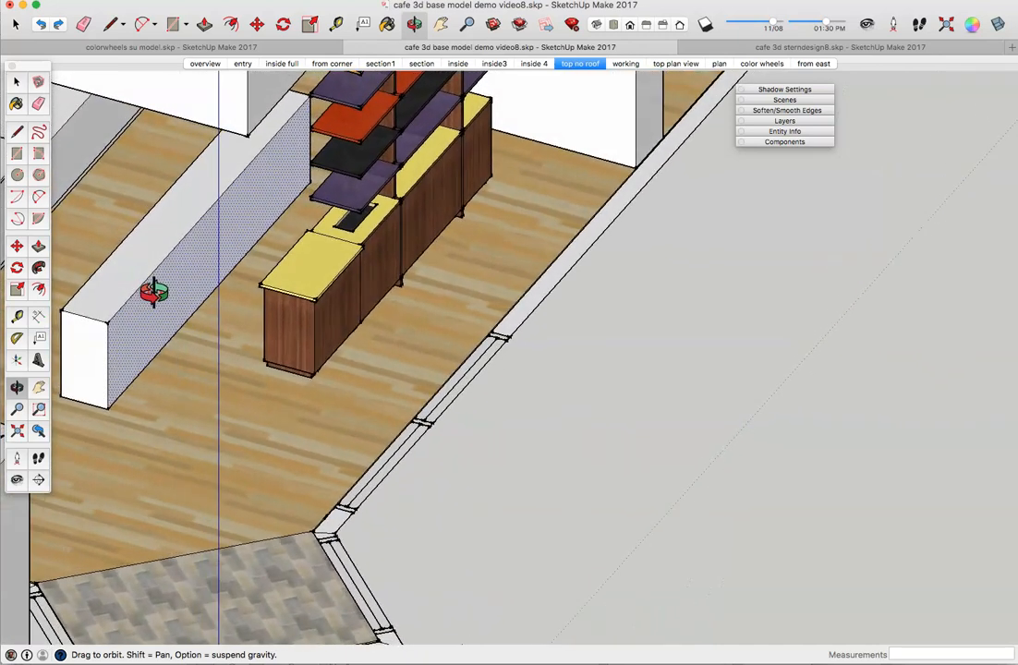
pyautogui.moveTo(154, 292); pyautogui.dragTo(153, 292, button='middle')
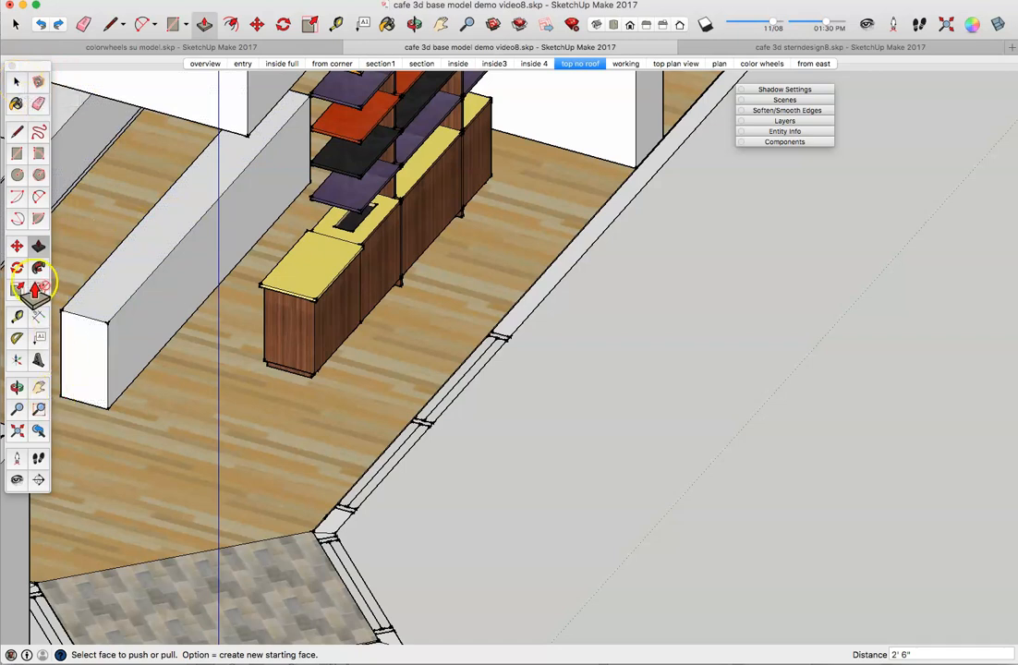
pyautogui.click(16, 81)
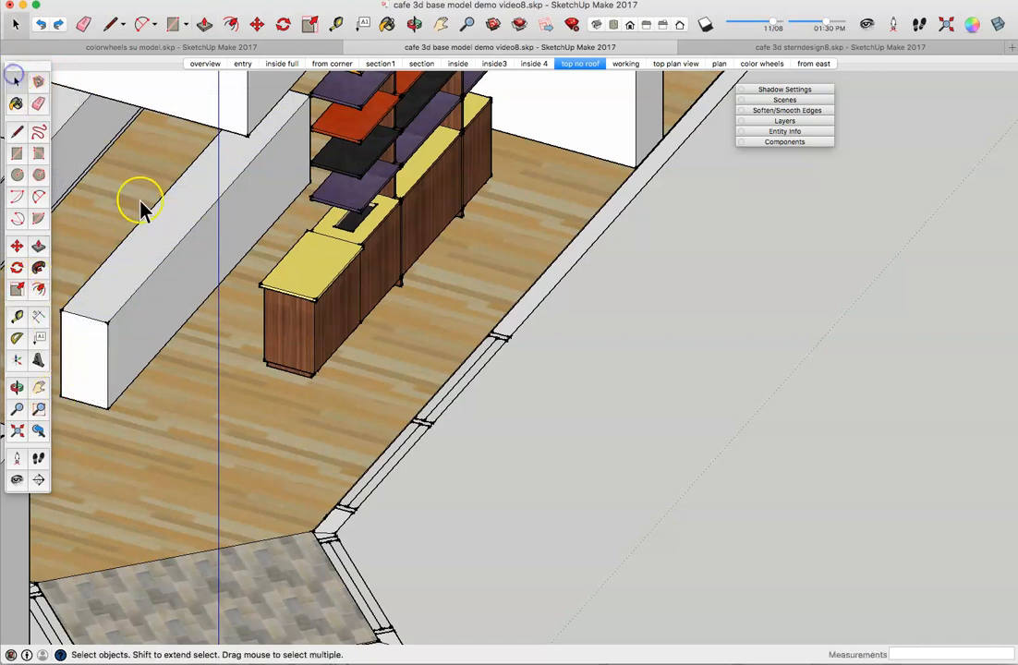
# Step: Offset the half-wall's top face edges 1" inward to create an inset outline
pyautogui.click(168, 218)
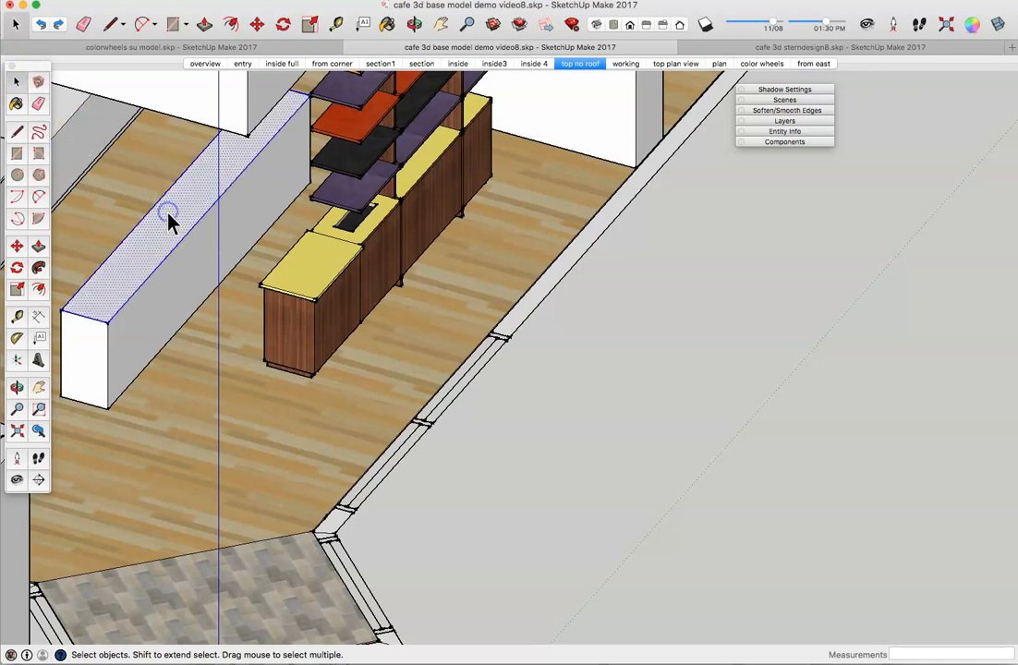
pyautogui.click(37, 290)
pyautogui.click(110, 294)
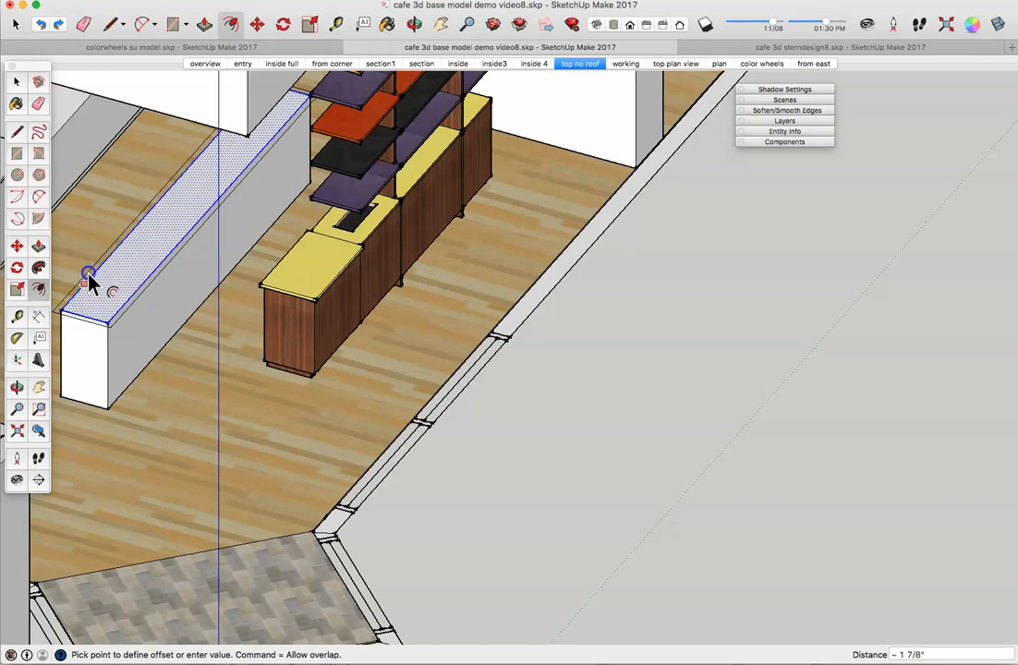
pyautogui.click(89, 282)
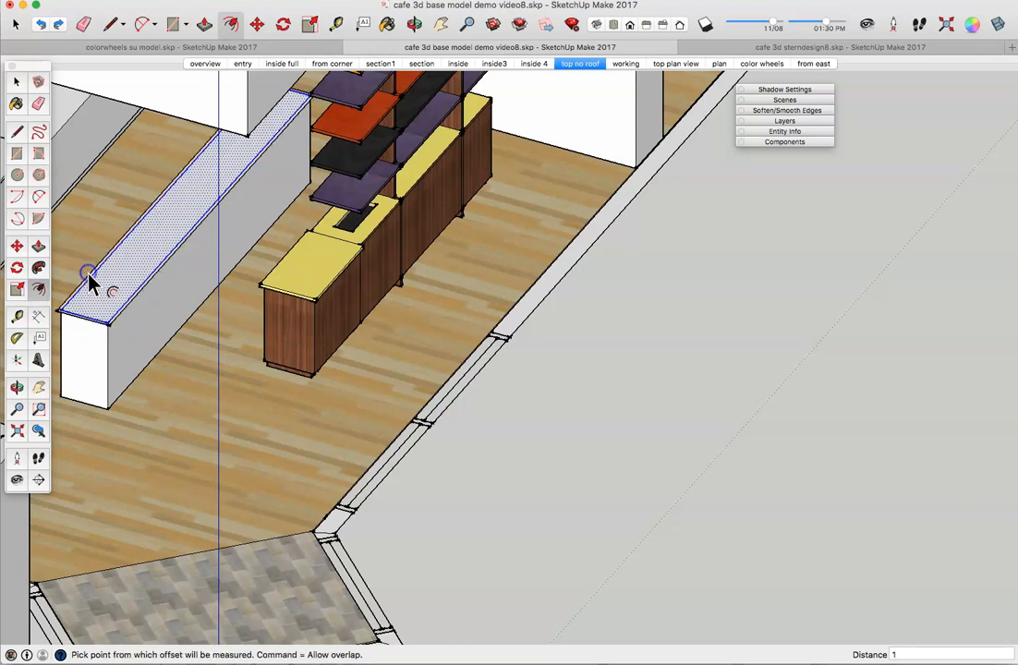
pyautogui.scroll(3, 100, 280)
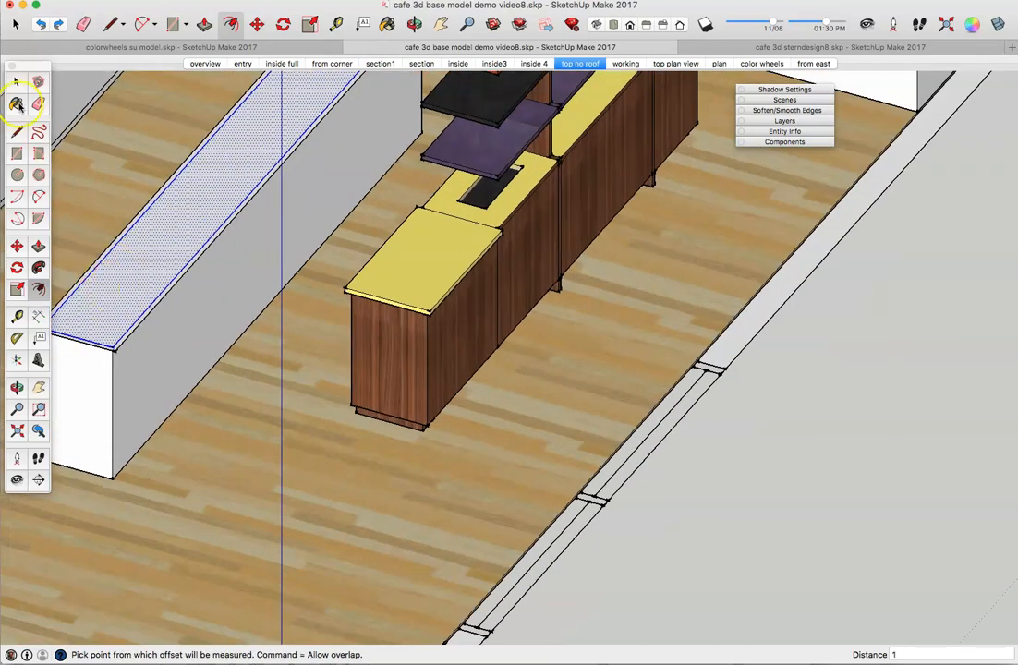
pyautogui.click(37, 246)
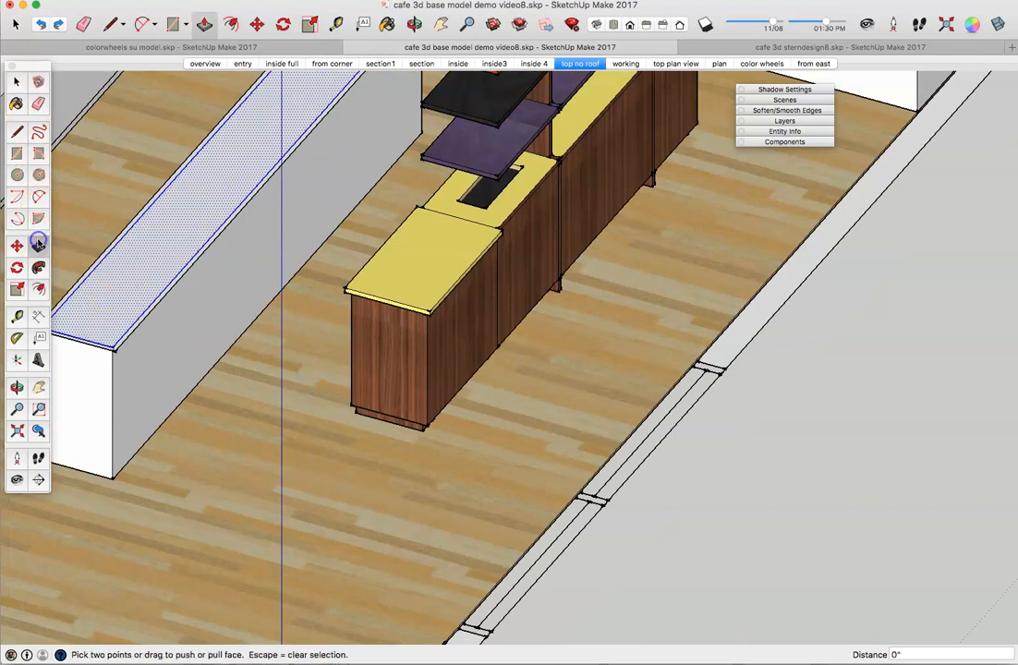
# Step: Push/pull the inset wall-top face up 1", then raise the narrow rim 1" as well
pyautogui.click(119, 297)
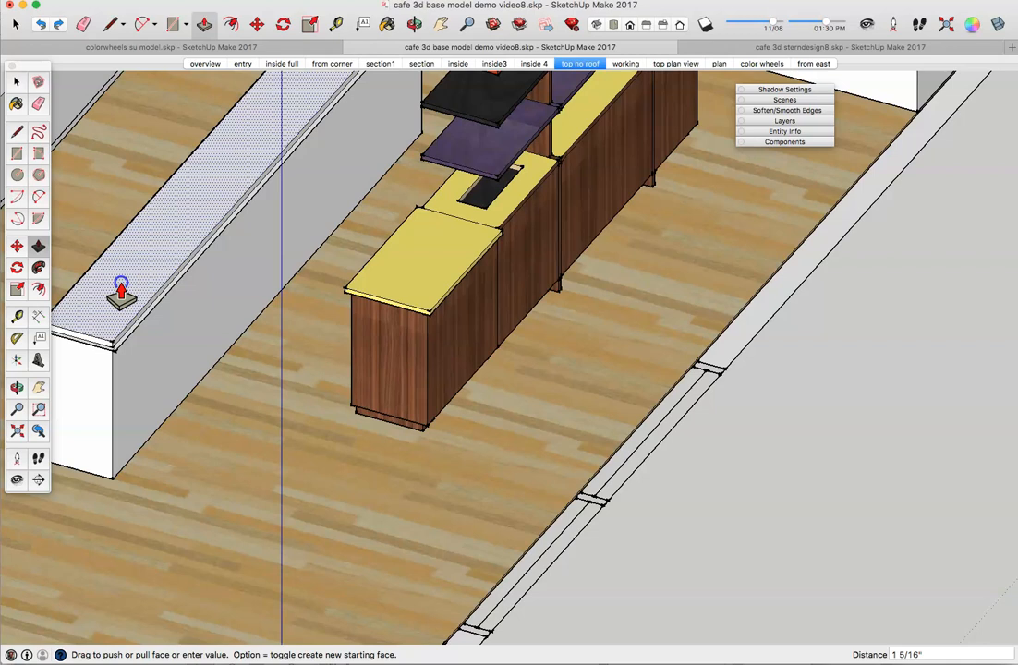
pyautogui.write('1')
pyautogui.press('Return')
pyautogui.scroll(2, 108, 349)
pyautogui.scroll(2, 108, 346)
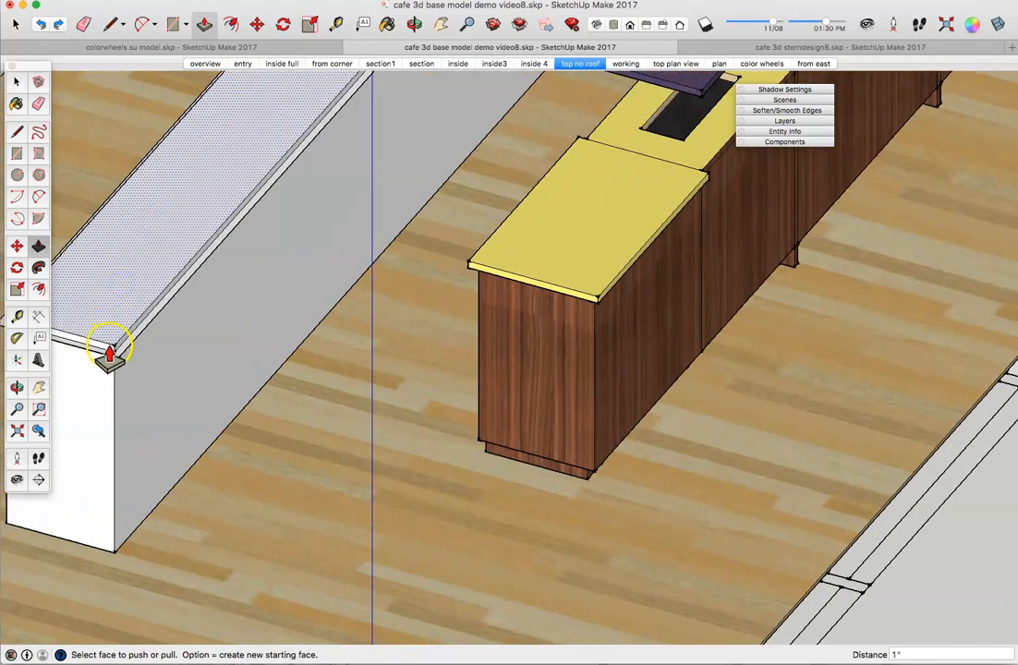
pyautogui.click(109, 349)
pyautogui.write('1')
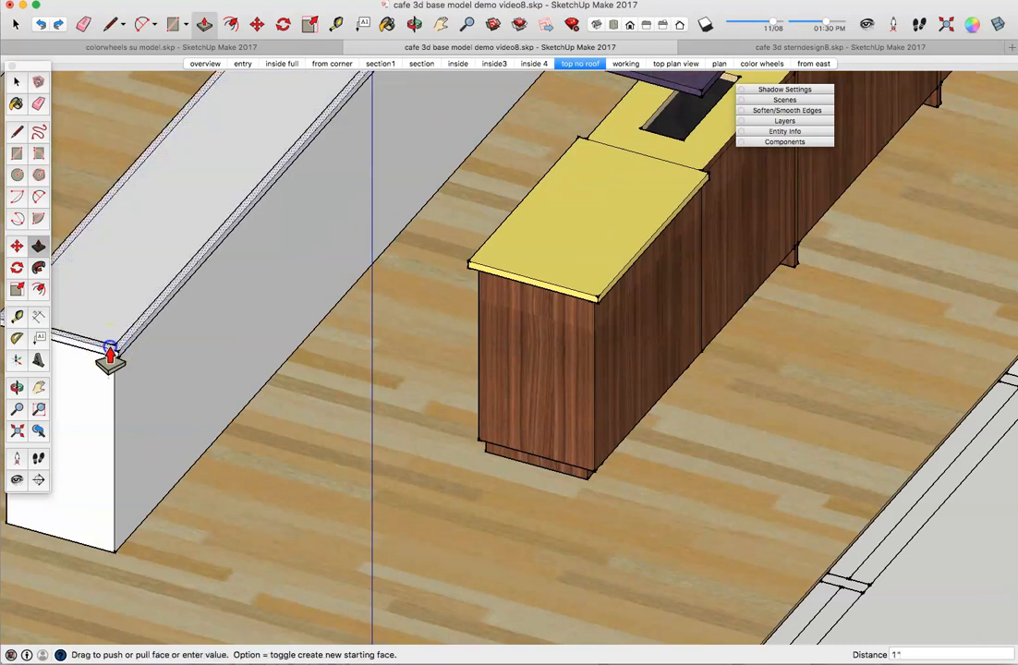
pyautogui.press('Return')
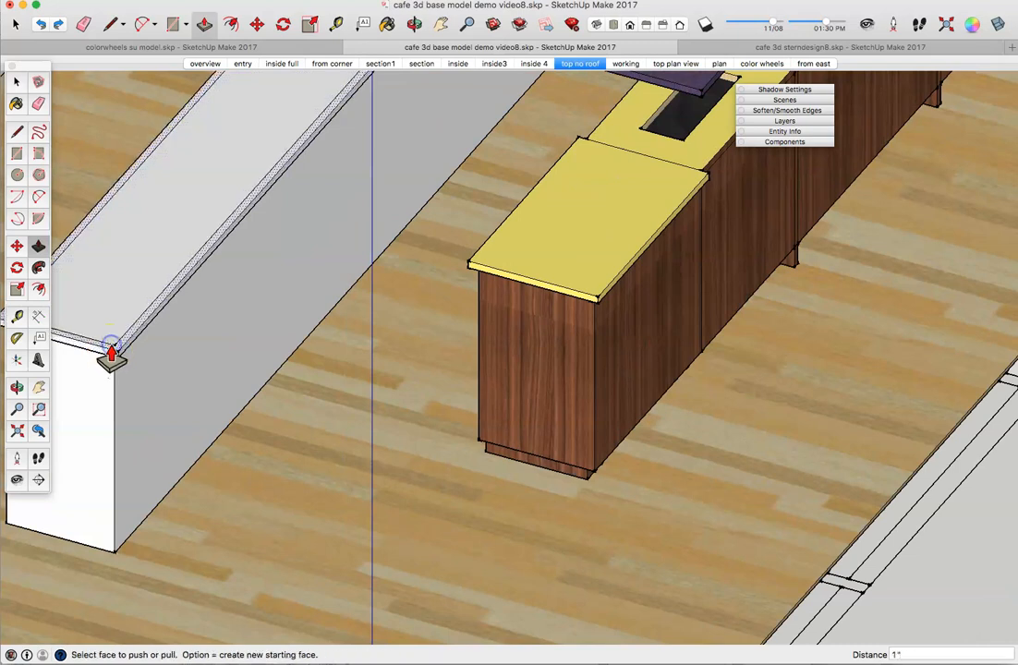
# Step: Delete the leftover seam edges along the wall top and at its front end
pyautogui.click(16, 82)
pyautogui.click(225, 223)
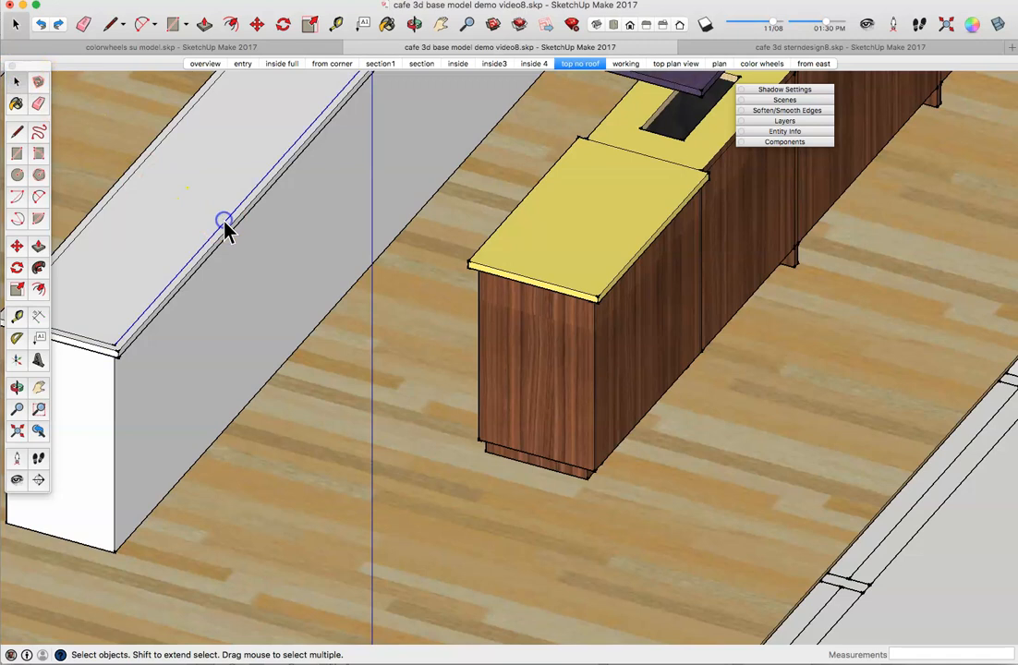
pyautogui.press('Delete')
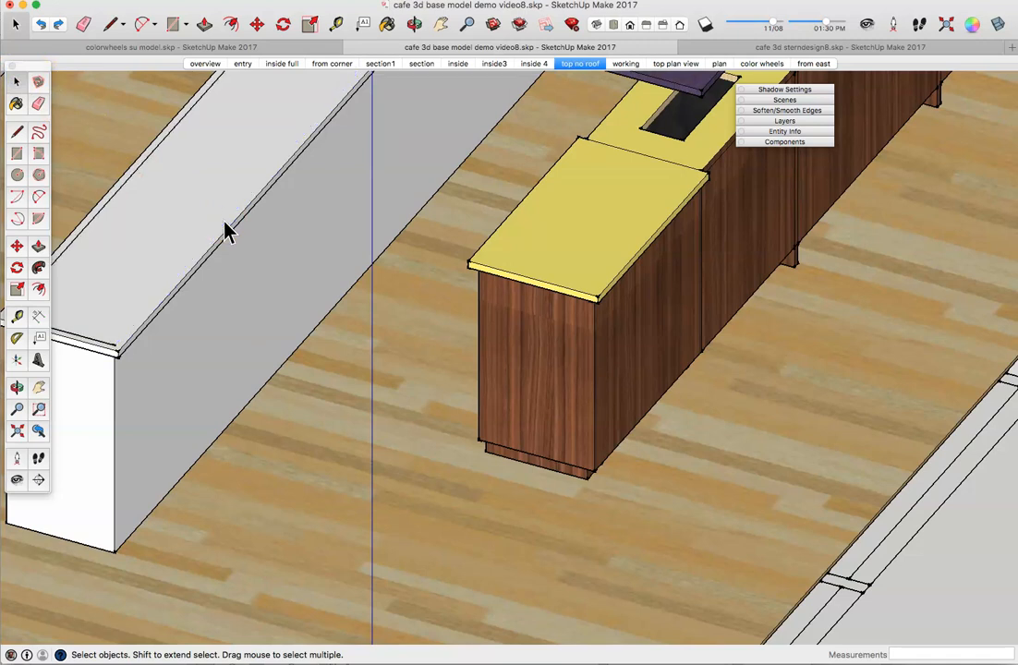
pyautogui.click(109, 349)
pyautogui.click(108, 344)
pyautogui.press('Delete')
pyautogui.moveTo(96, 222); pyautogui.dragTo(139, 115, button='middle')
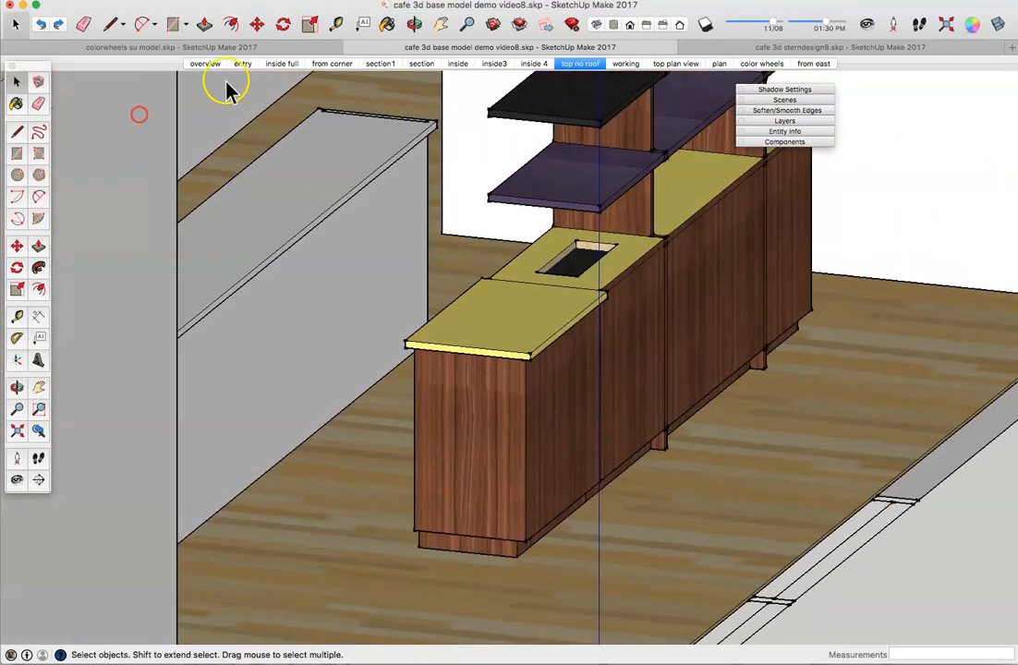
pyautogui.click(361, 118)
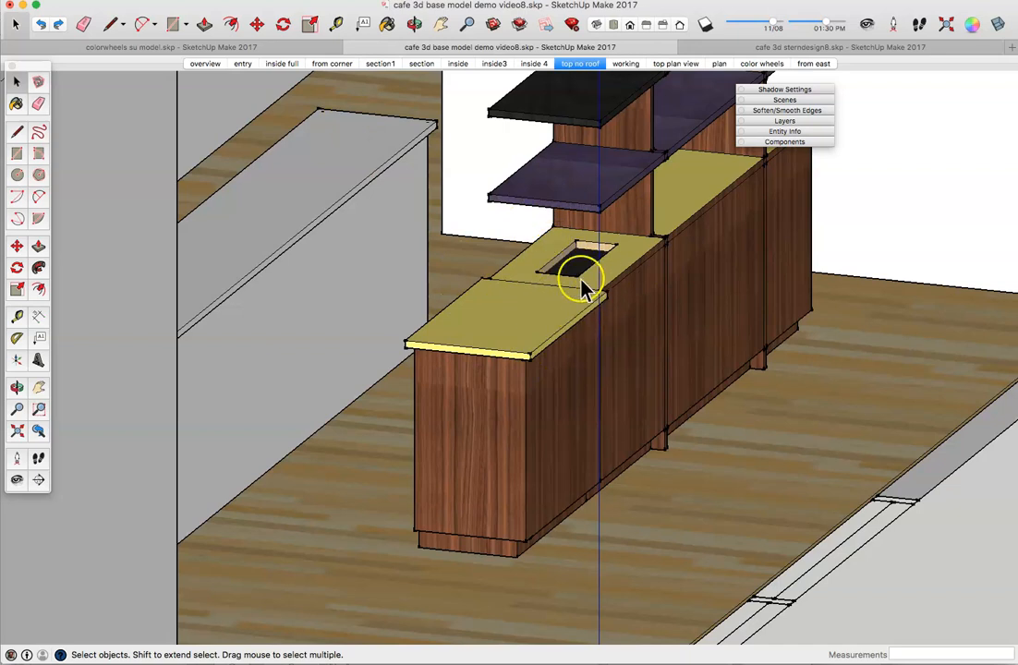
pyautogui.scroll(3, 617, 286)
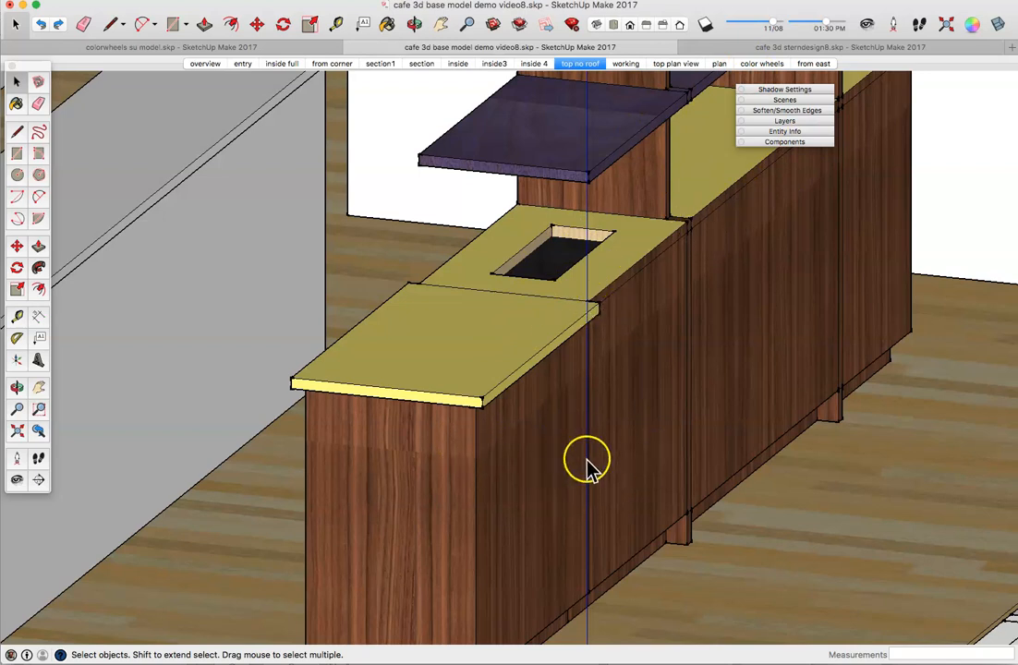
pyautogui.scroll(-5, 462, 444)
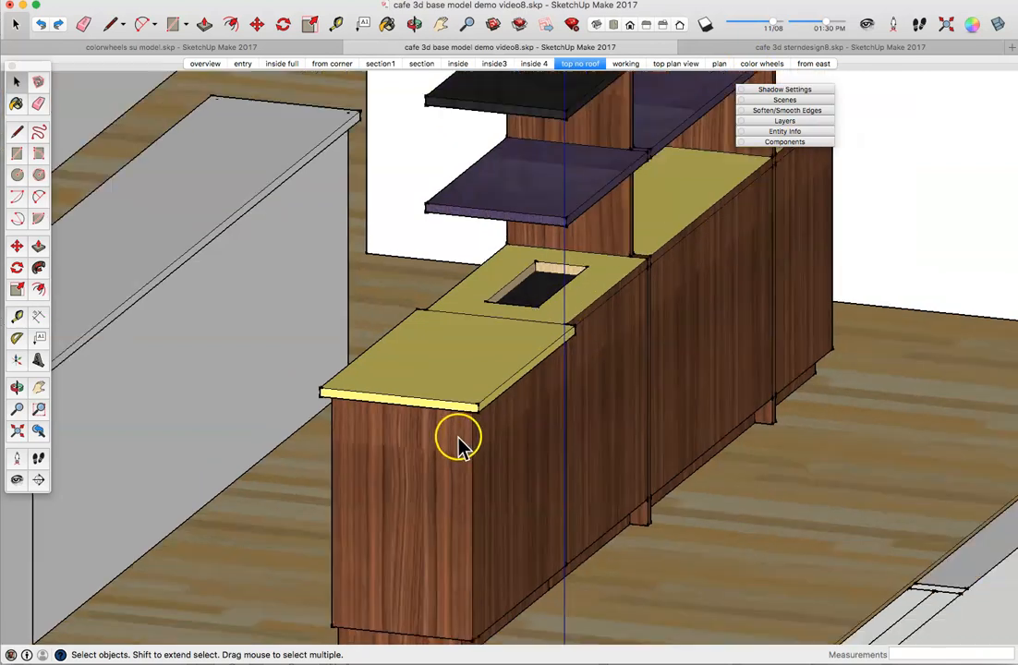
pyautogui.moveTo(461, 443); pyautogui.dragTo(218, 469, button='middle')
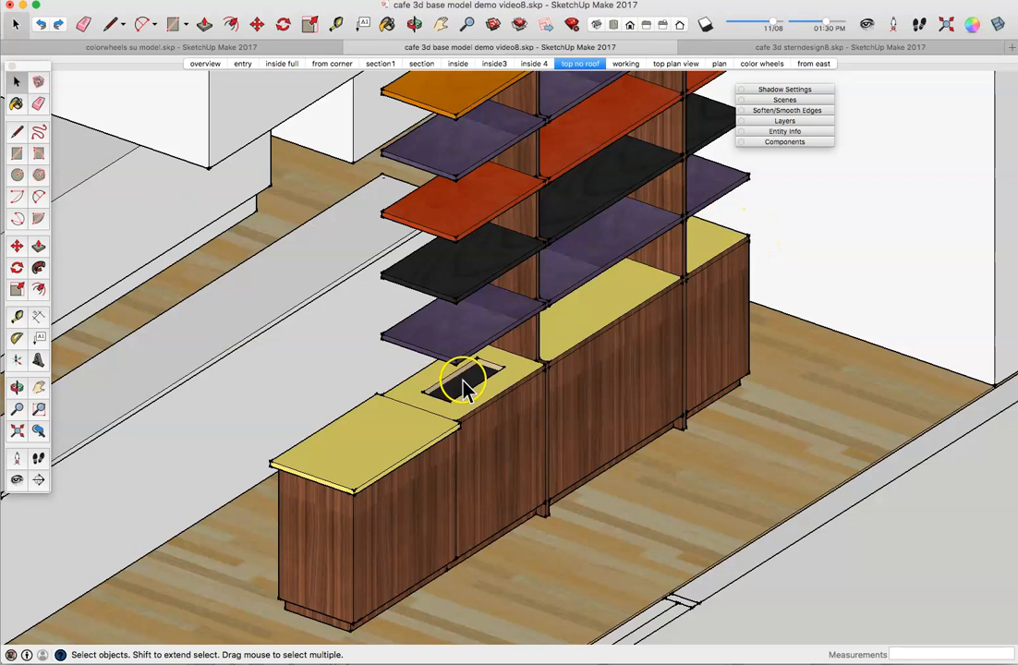
# Step: Set a Tape Measure guide 2'6" from the counter front
pyautogui.click(17, 316)
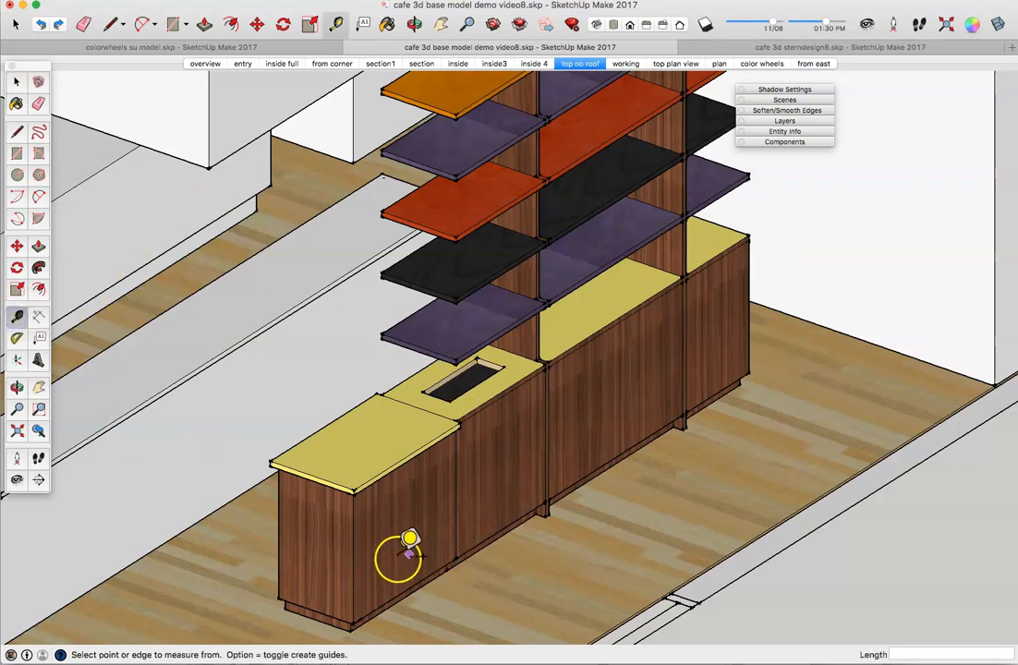
pyautogui.click(353, 567)
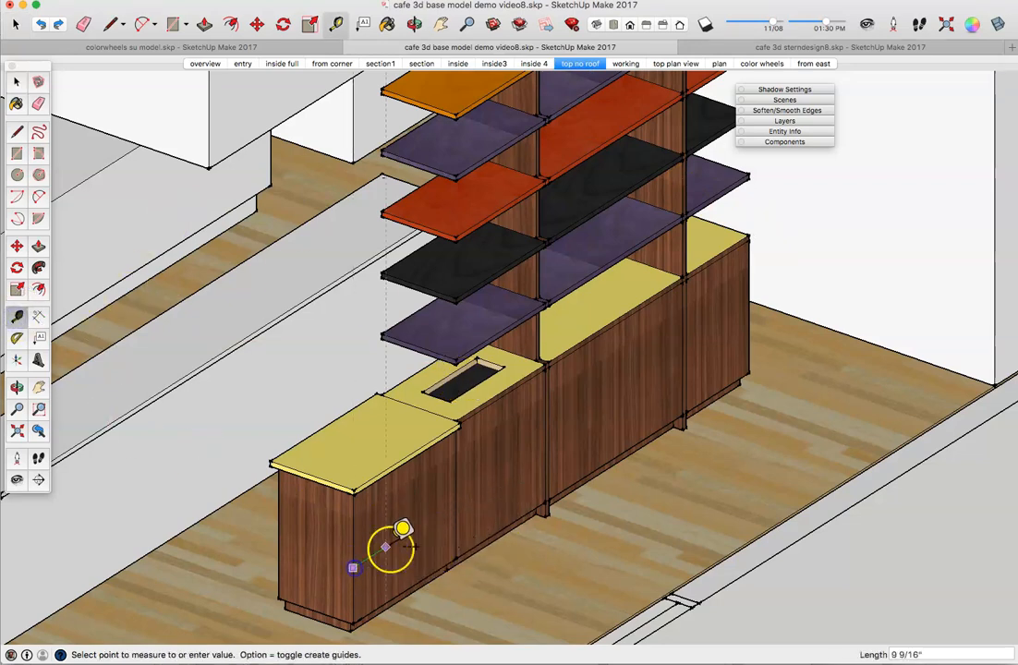
pyautogui.click(458, 504)
pyautogui.moveTo(179, 444); pyautogui.dragTo(233, 411, button='middle')
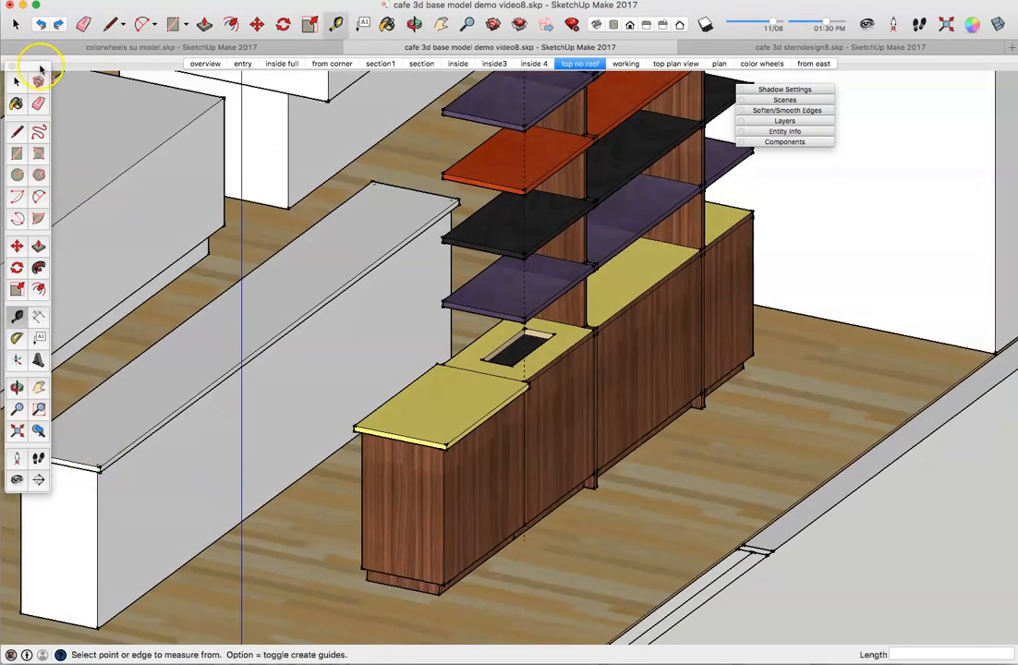
# Step: Draw a 2'6" line along the wall top edge, then a line across the wall top at that mark
pyautogui.click(16, 131)
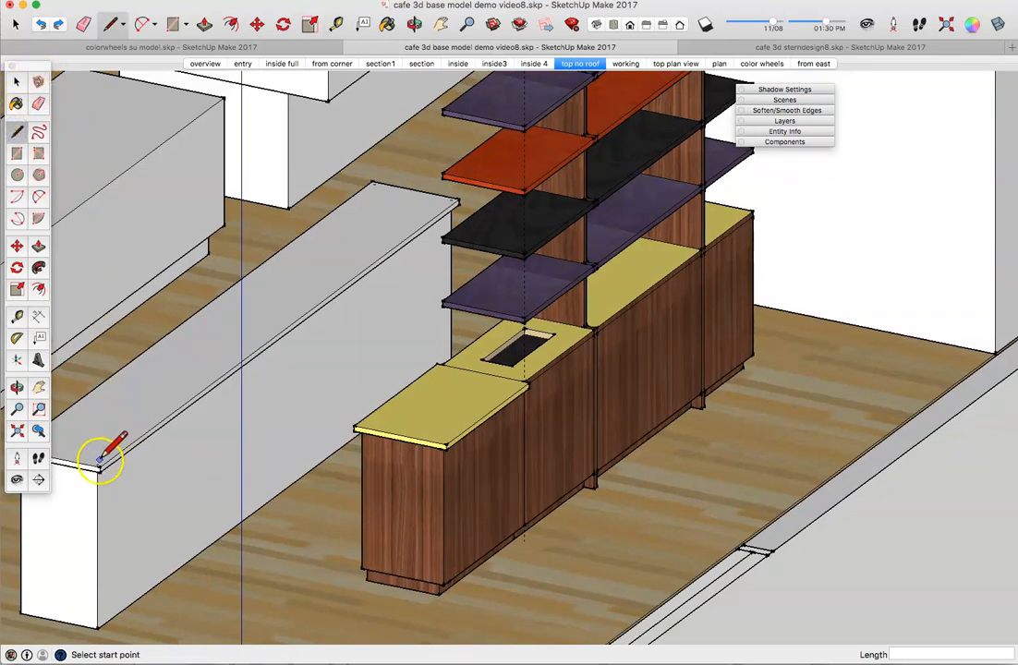
pyautogui.click(100, 466)
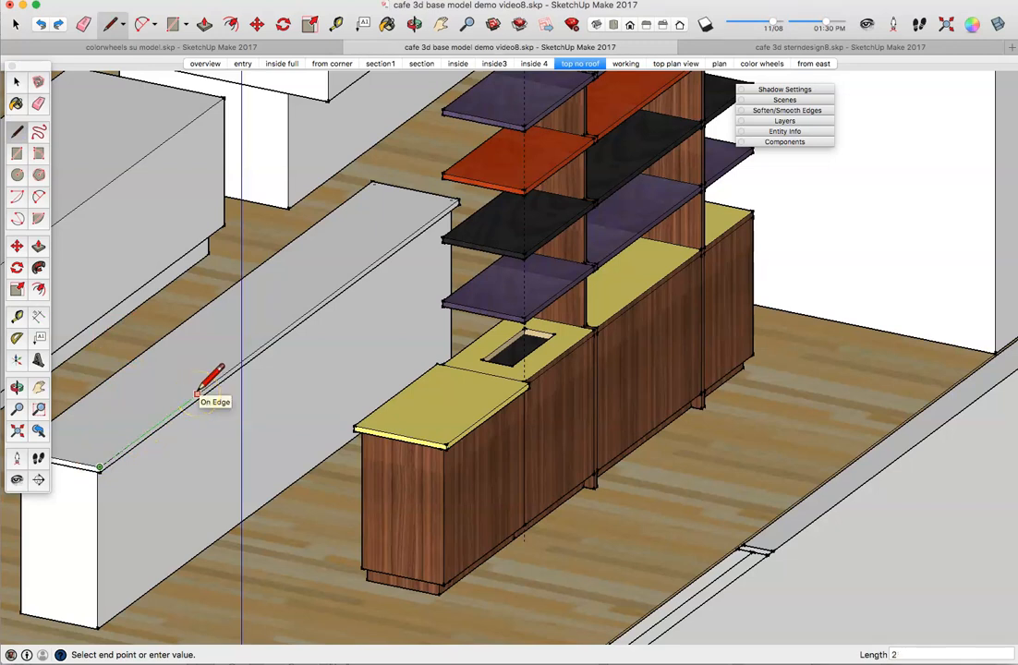
pyautogui.write("2'6")
pyautogui.press('Return')
pyautogui.click(178, 404)
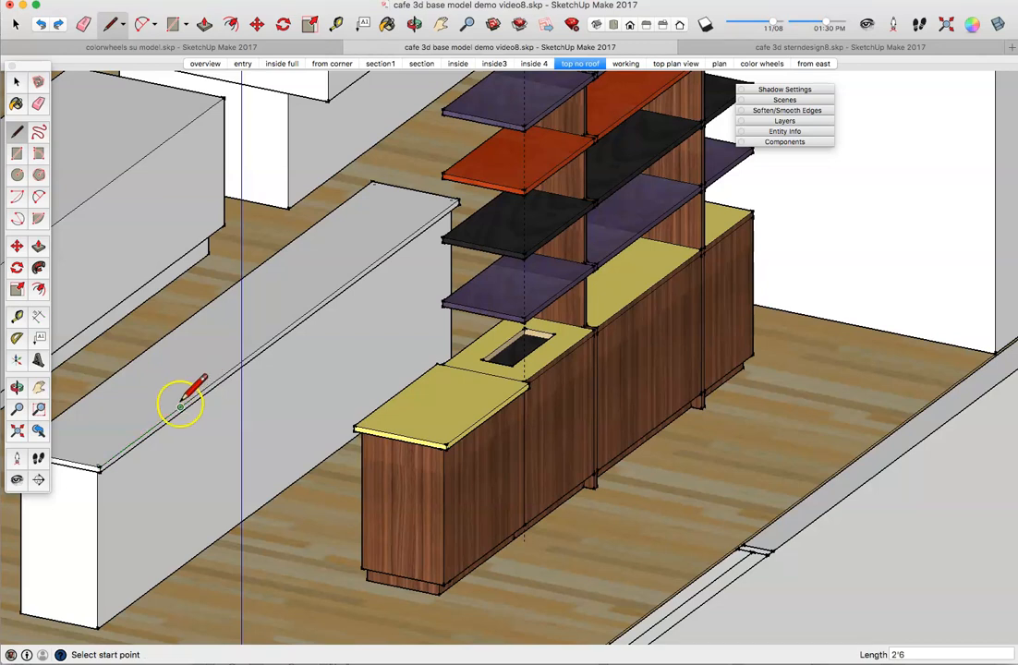
pyautogui.click(99, 389)
pyautogui.scroll(2, 97, 390)
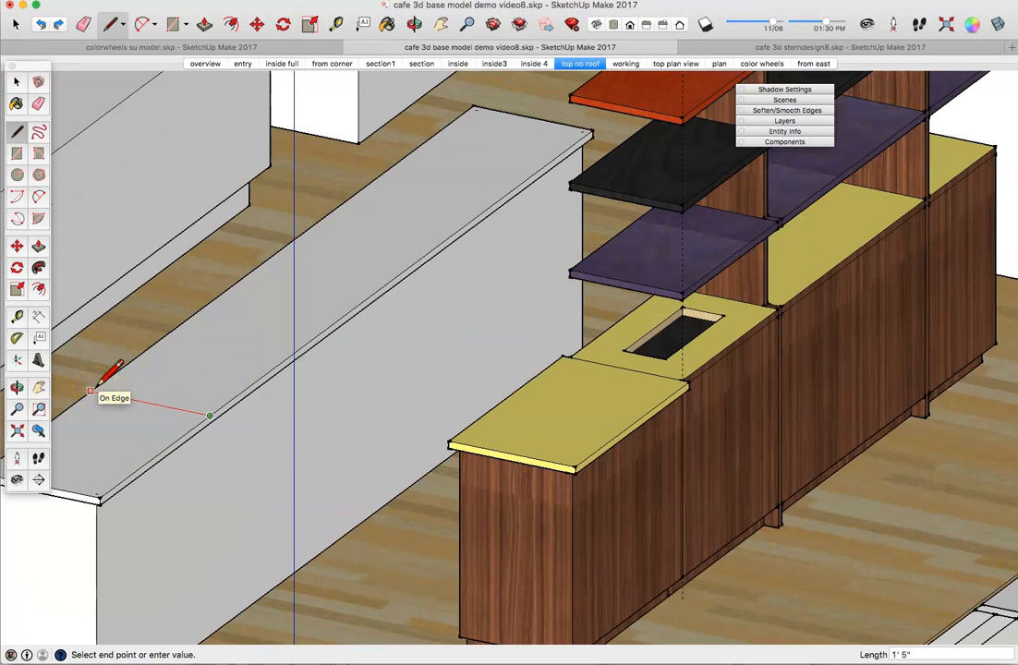
pyautogui.click(89, 392)
pyautogui.click(17, 83)
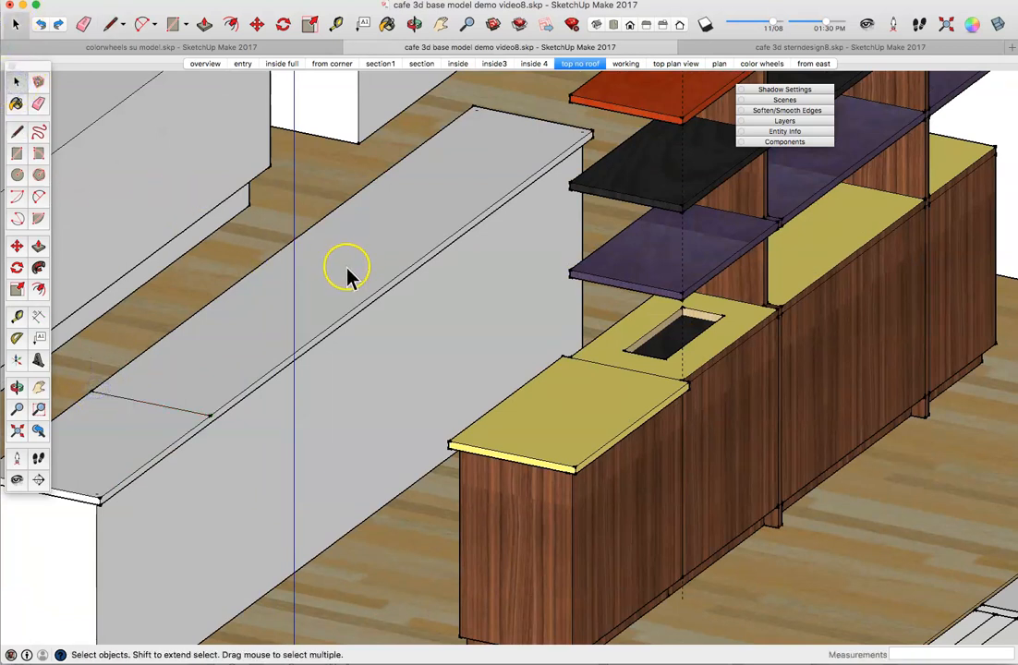
pyautogui.moveTo(338, 282)
pyautogui.mouseDown(button='middle')
pyautogui.moveTo(356, 274)
pyautogui.moveTo(357, 295)
pyautogui.moveTo(337, 297)
pyautogui.mouseUp(button='middle')
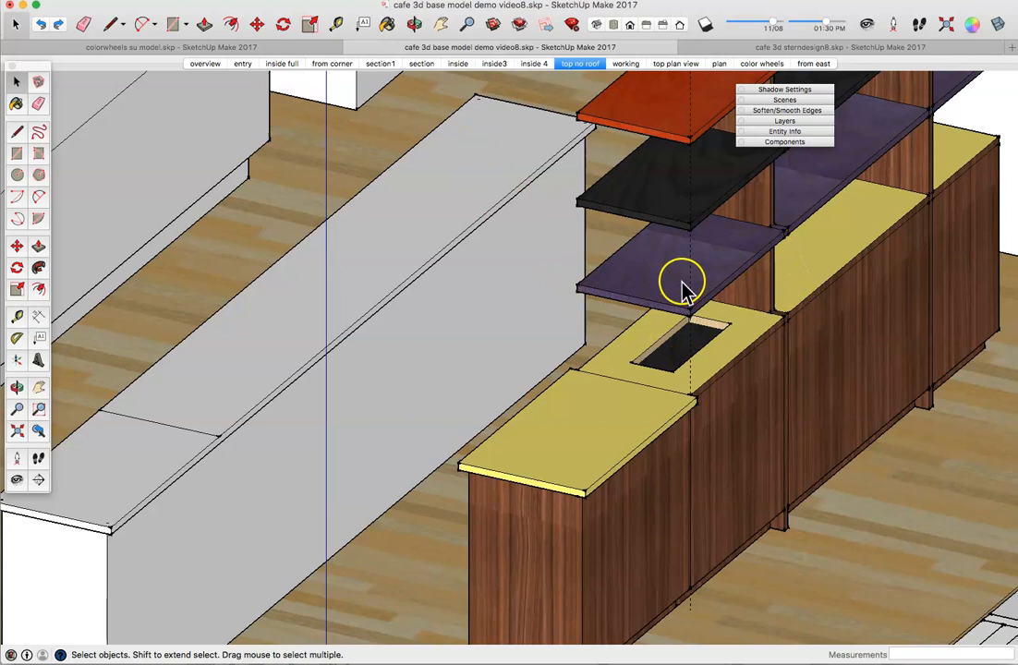
pyautogui.click(687, 112)
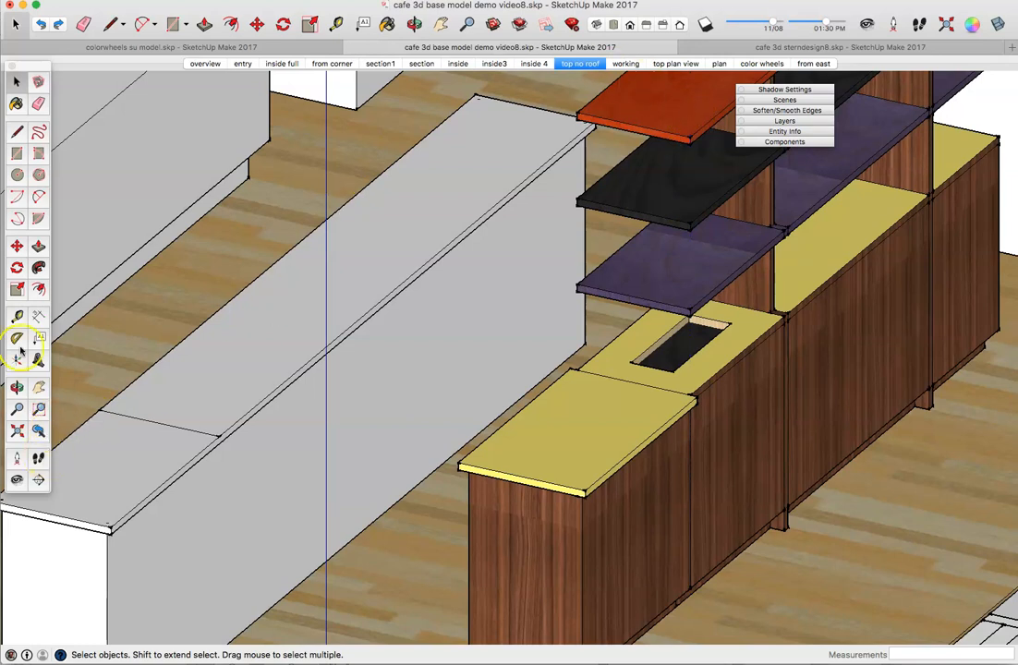
pyautogui.click(17, 317)
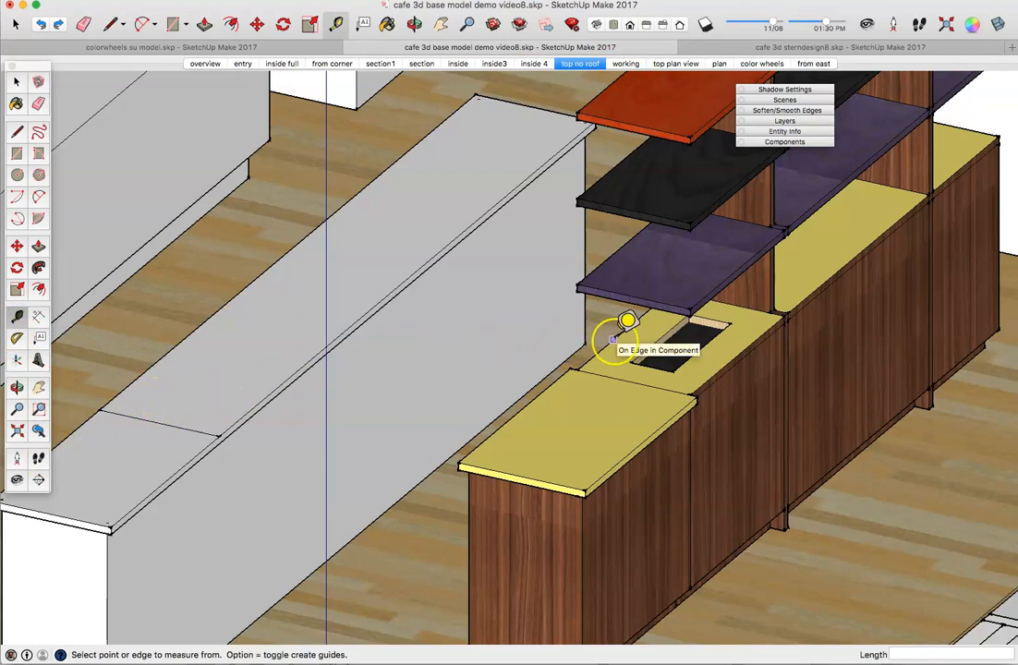
pyautogui.click(770, 314)
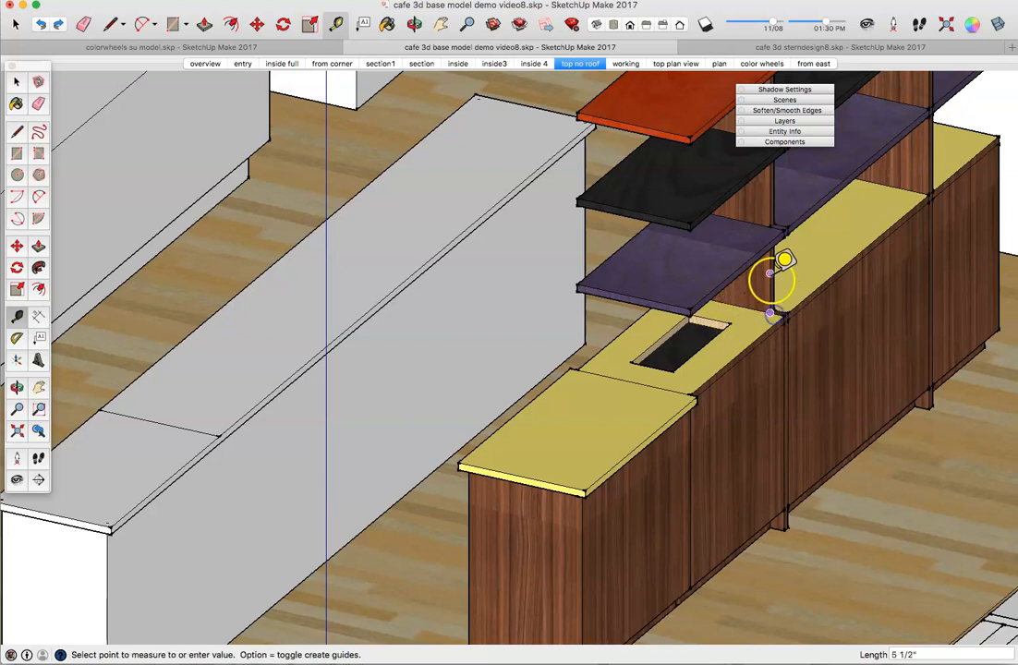
pyautogui.click(773, 227)
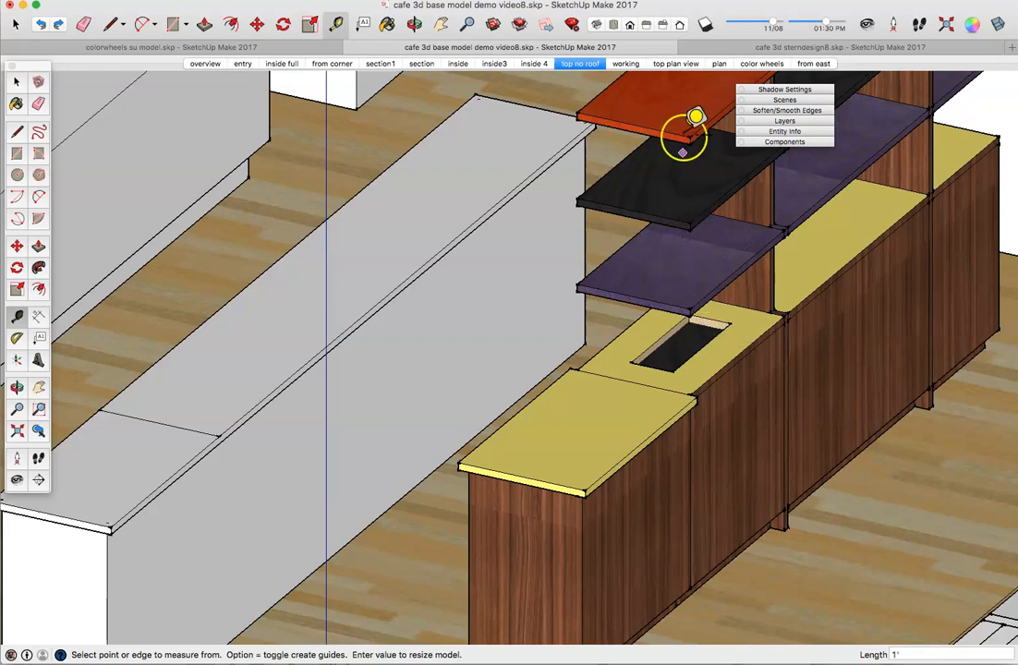
pyautogui.scroll(-4, 686, 129)
pyautogui.scroll(-5, 685, 136)
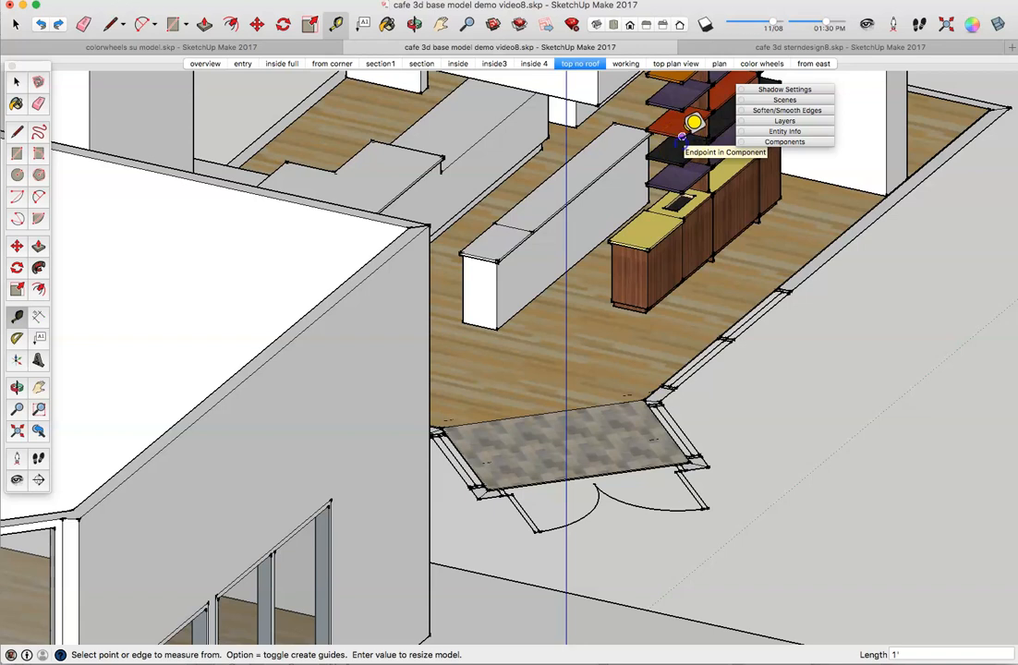
pyautogui.scroll(3, 682, 137)
pyautogui.click(682, 133)
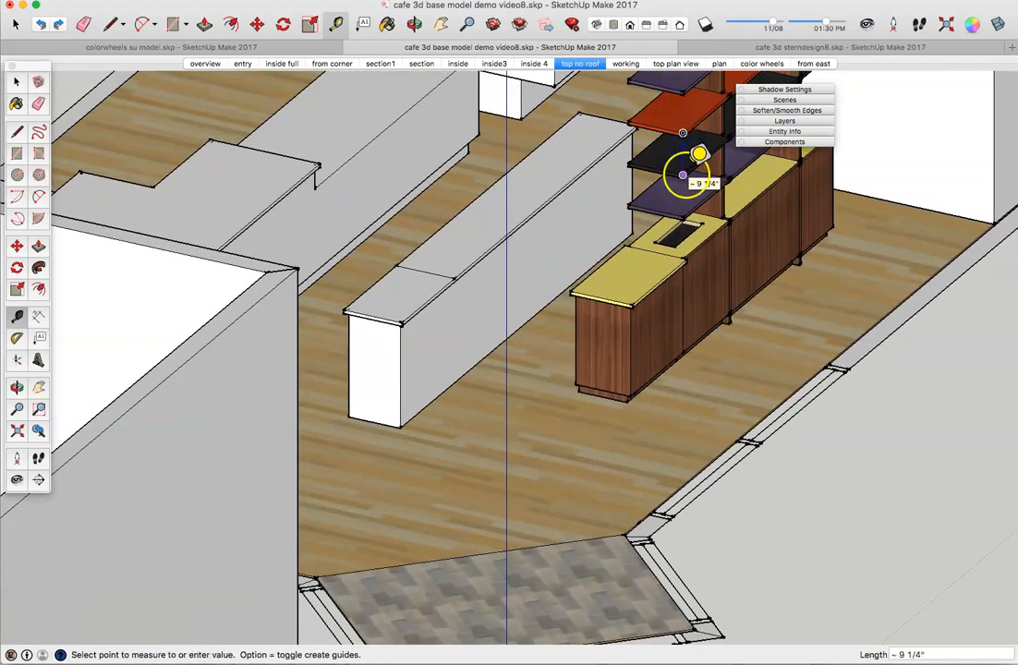
pyautogui.scroll(6, 683, 175)
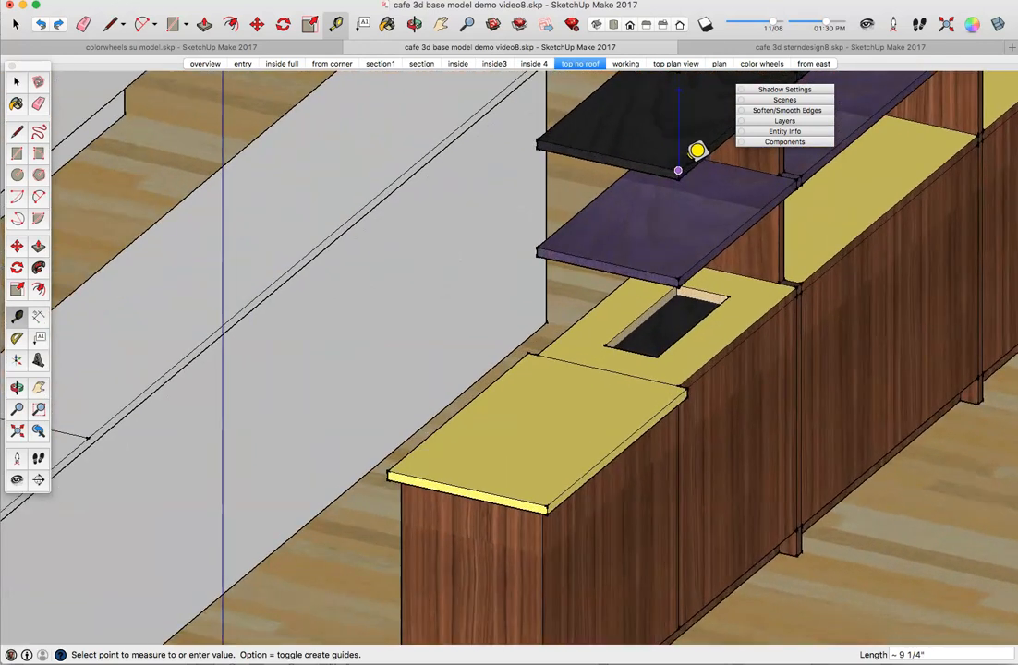
pyautogui.click(679, 167)
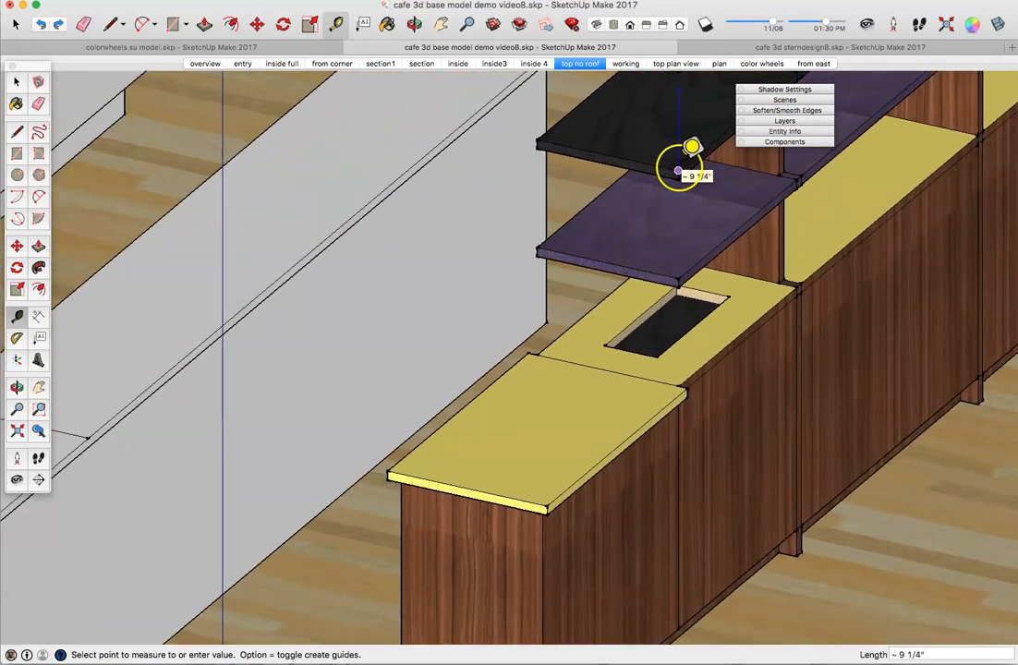
pyautogui.click(476, 295)
pyautogui.moveTo(178, 251)
pyautogui.mouseDown(button='middle')
pyautogui.moveTo(221, 237)
pyautogui.moveTo(237, 301)
pyautogui.mouseUp(button='middle')
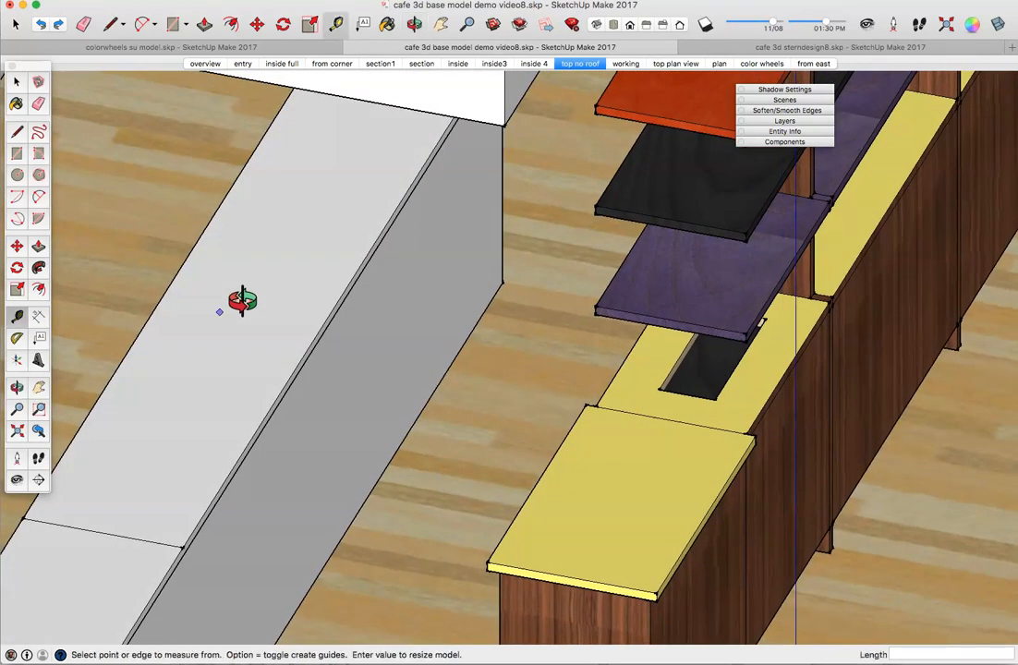
# Step: Copy the partition wall's top face 9" straight up with Move
pyautogui.click(17, 82)
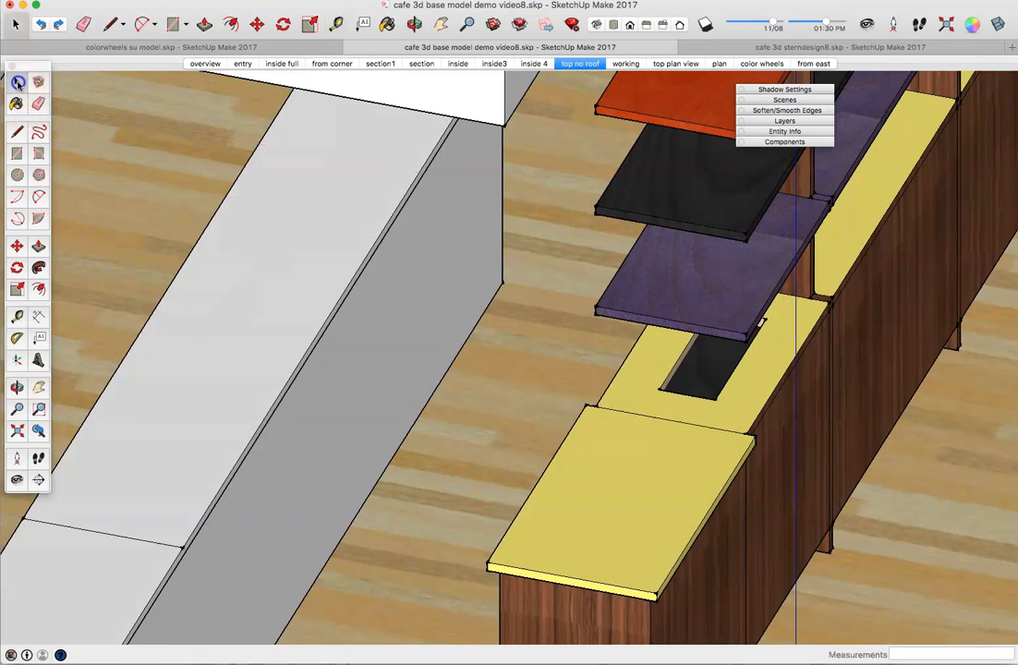
pyautogui.click(216, 369)
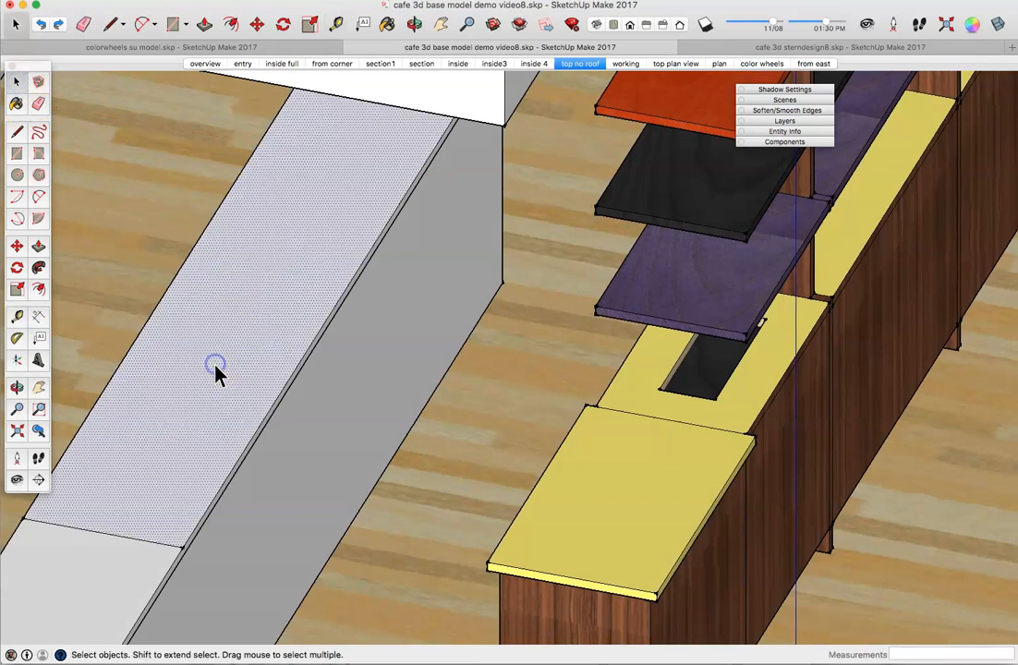
pyautogui.click(16, 247)
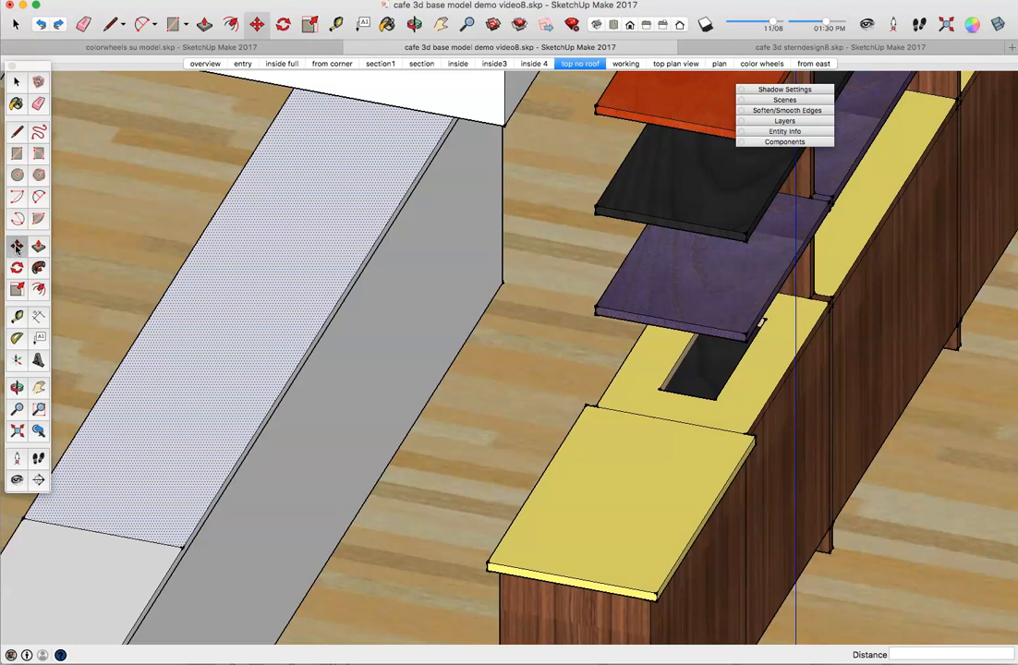
pyautogui.click(222, 365)
pyautogui.press('alt')
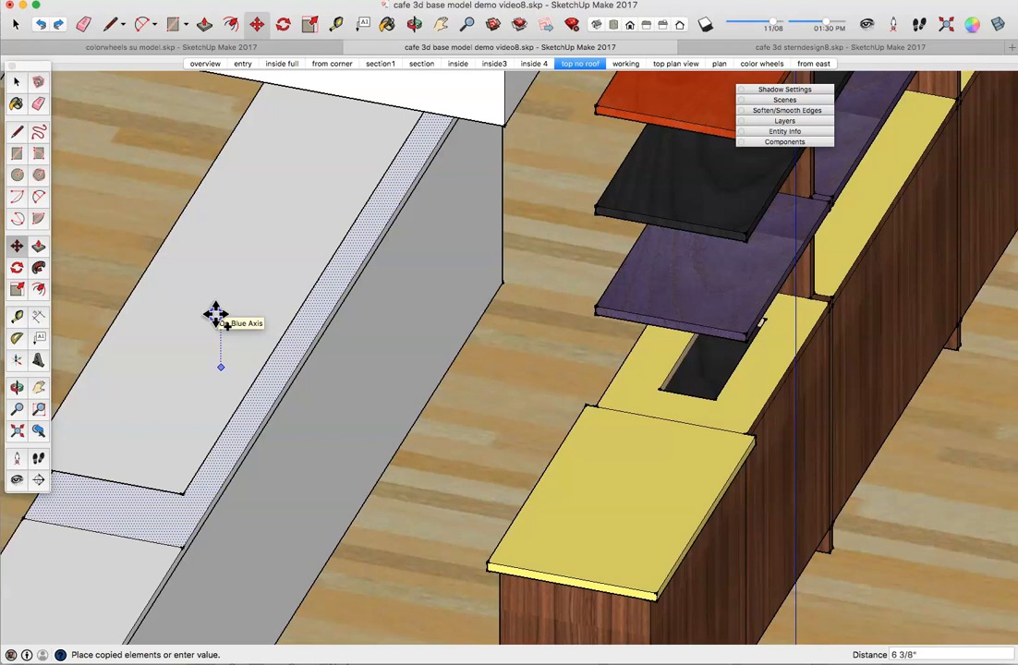
pyautogui.write('9')
pyautogui.press('Return')
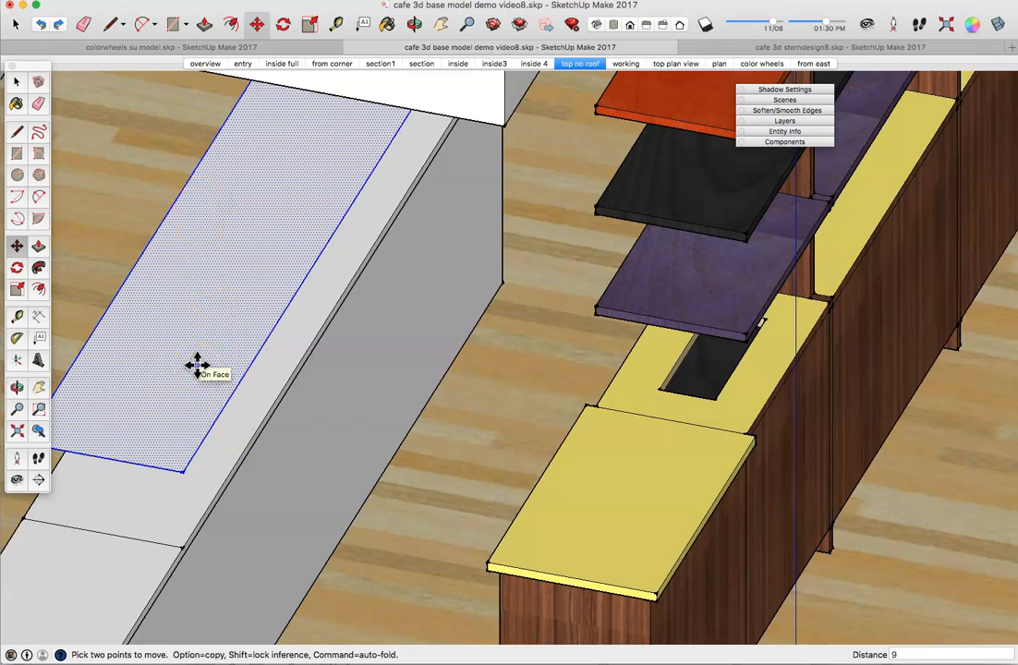
# Step: Push/pull the copied face into a thin shelf slab about 1" thick
pyautogui.click(39, 246)
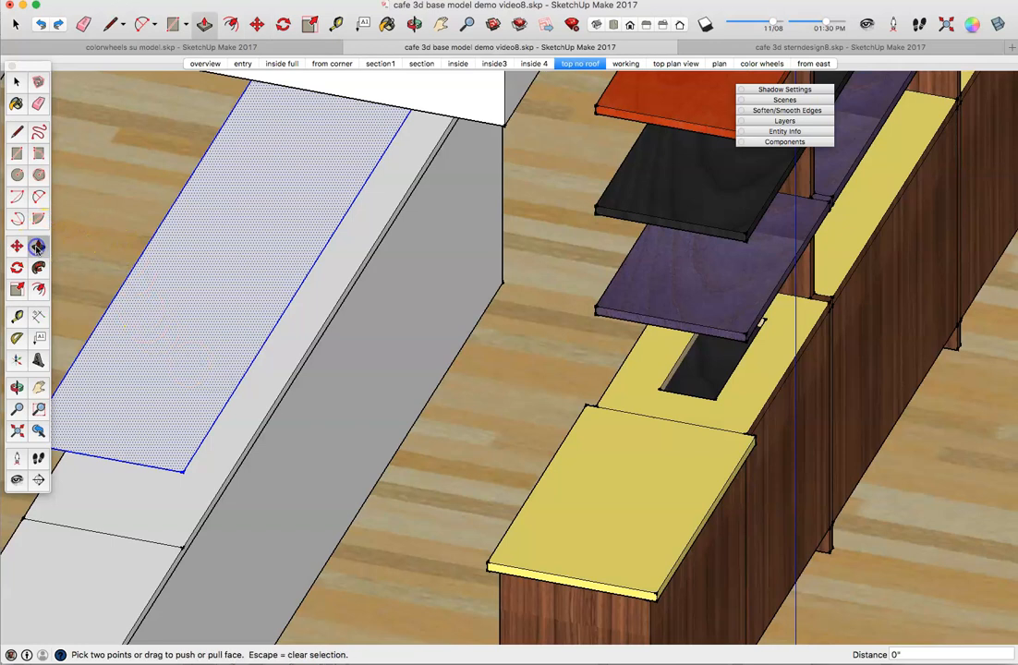
pyautogui.click(157, 379)
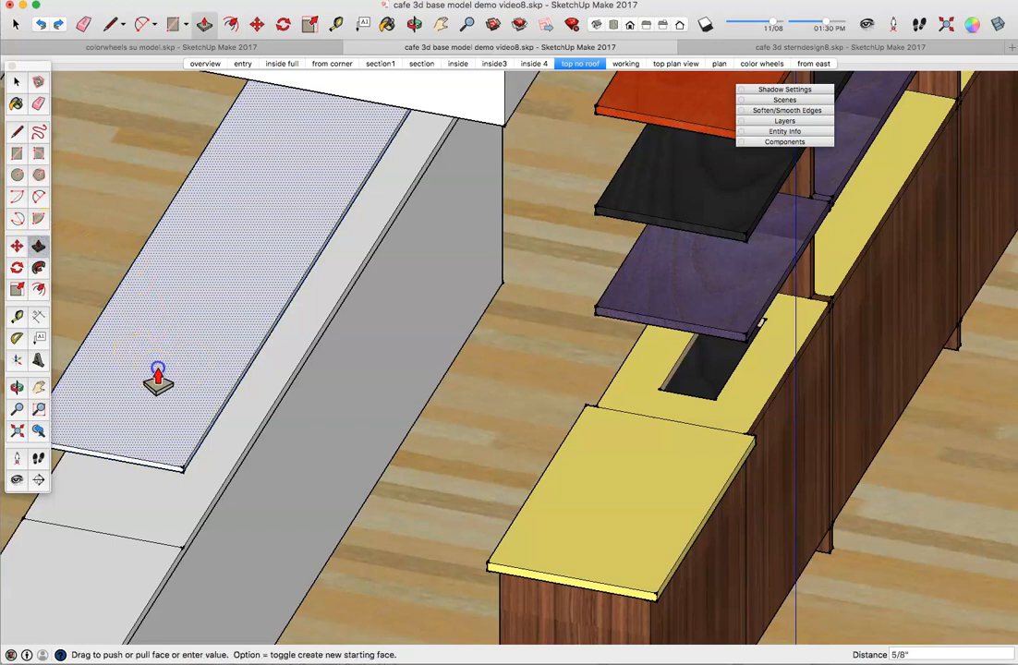
pyautogui.click(153, 373)
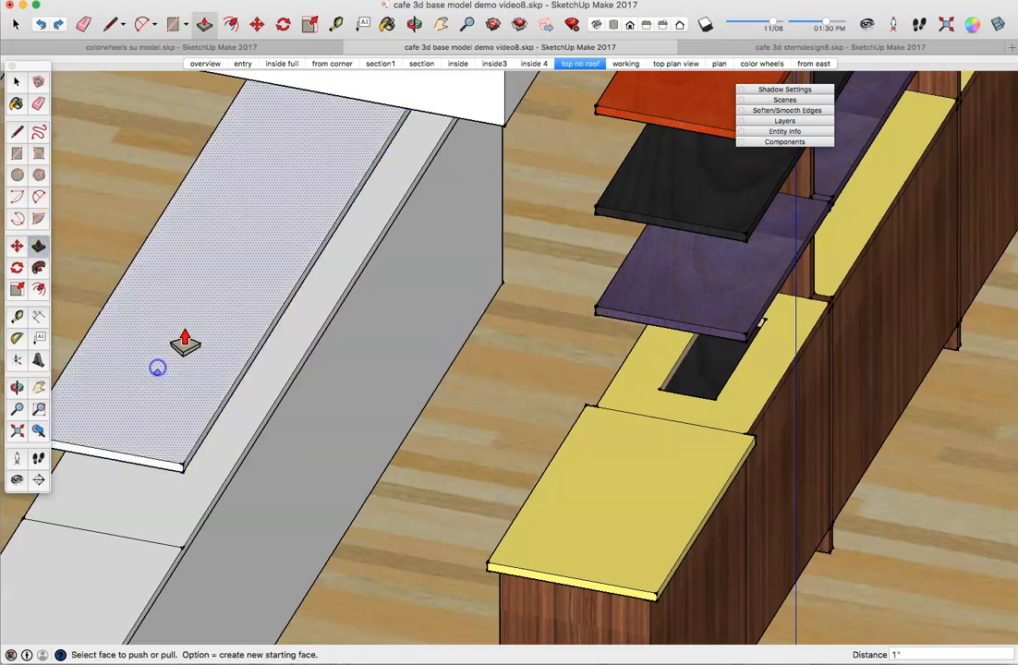
pyautogui.moveTo(170, 268)
pyautogui.mouseDown(button='middle')
pyautogui.moveTo(136, 241)
pyautogui.moveTo(94, 243)
pyautogui.moveTo(114, 291)
pyautogui.moveTo(178, 268)
pyautogui.mouseUp(button='middle')
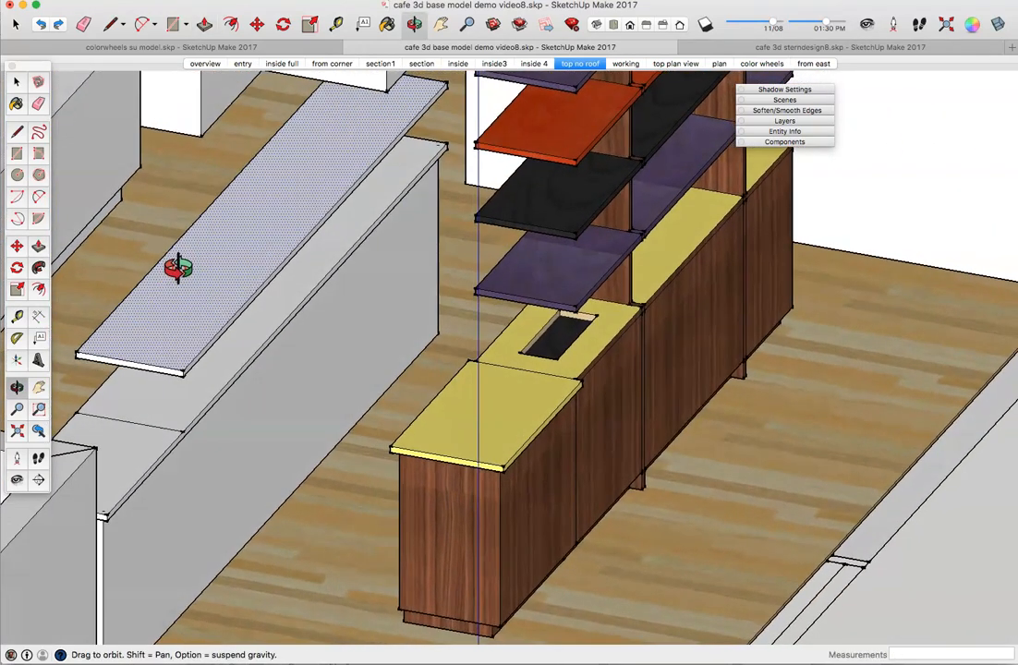
# Step: Select the shelf slab with its edges and bring up its context menu
pyautogui.click(15, 82)
pyautogui.click(209, 318)
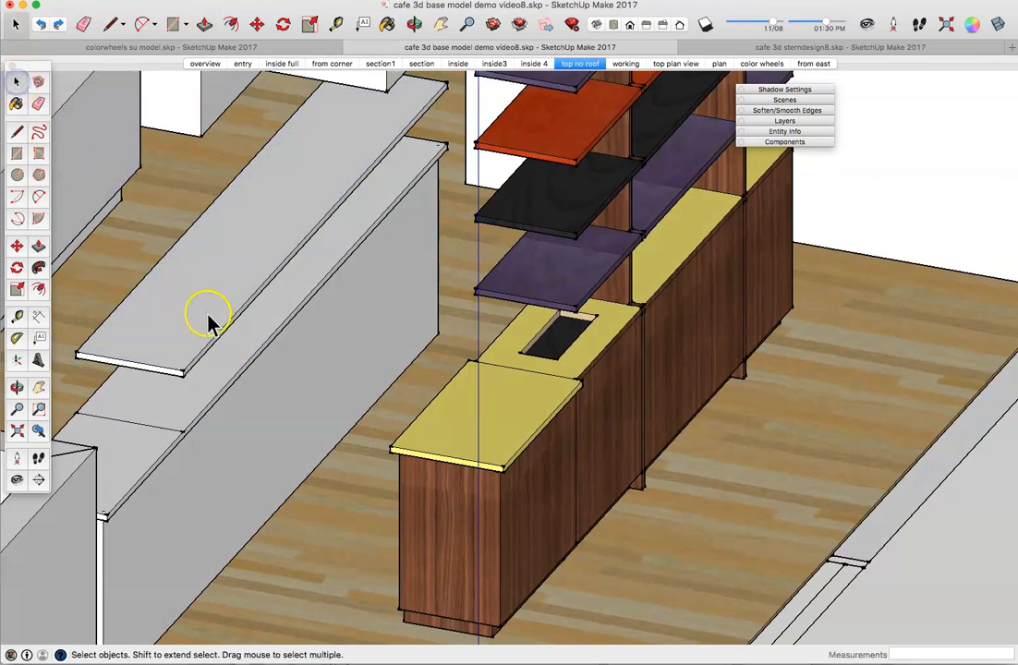
pyautogui.doubleClick(238, 264)
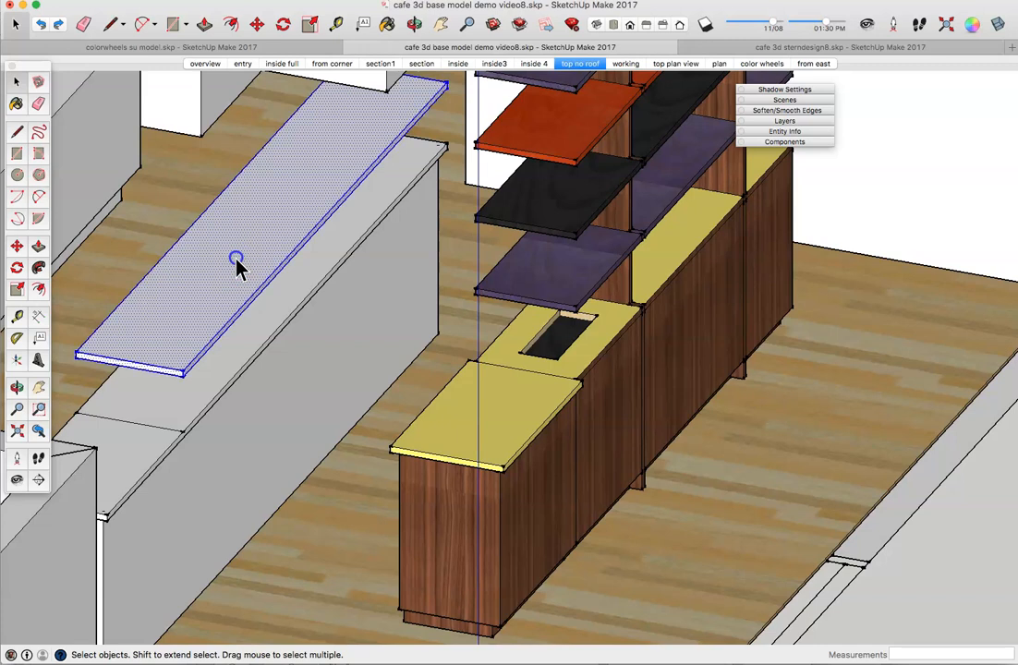
pyautogui.rightClick(236, 261)
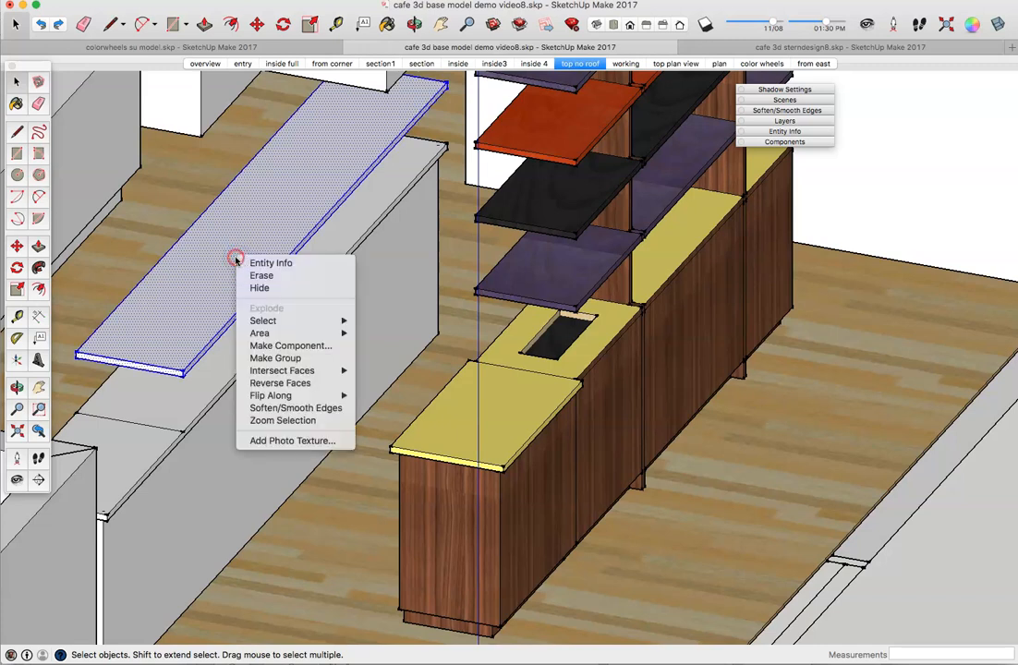
# Step: Turn the selected slab into a component named 'shelf'
pyautogui.click(278, 346)
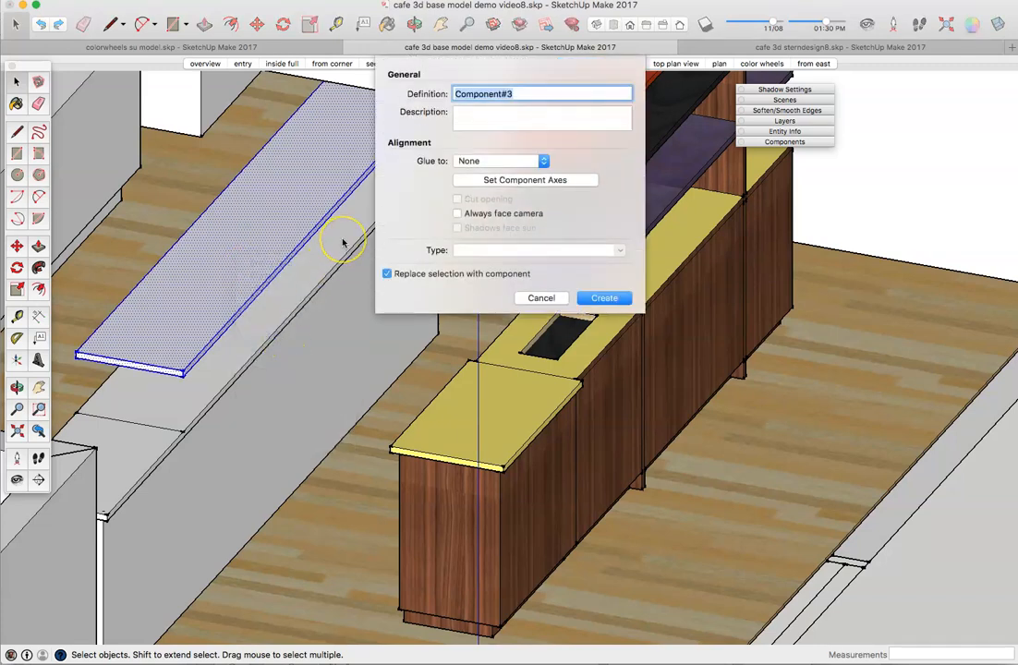
pyautogui.write('shelf')
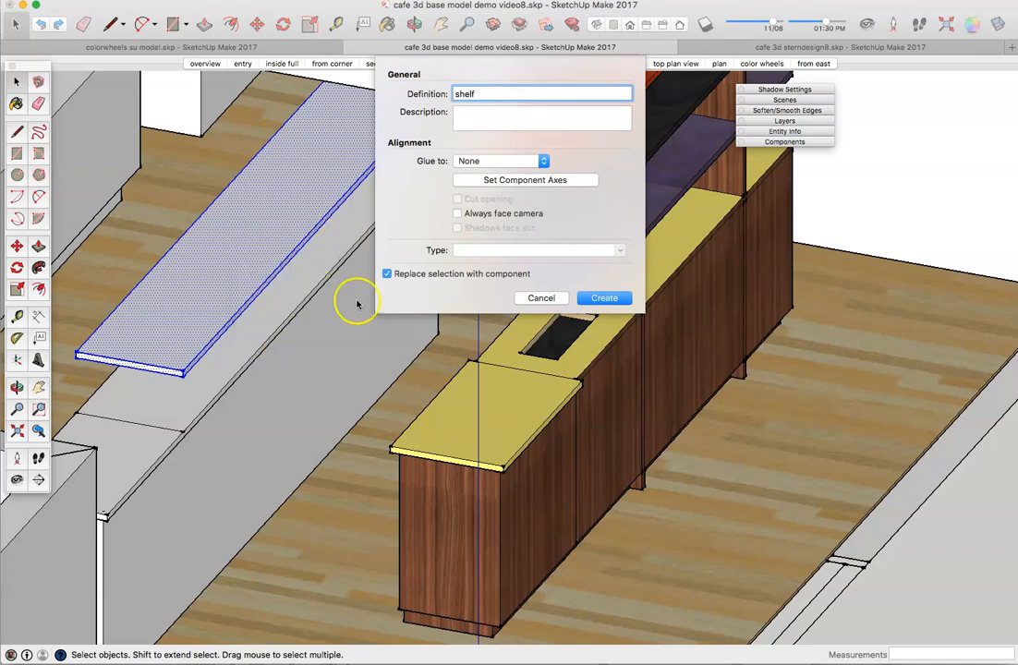
pyautogui.click(606, 299)
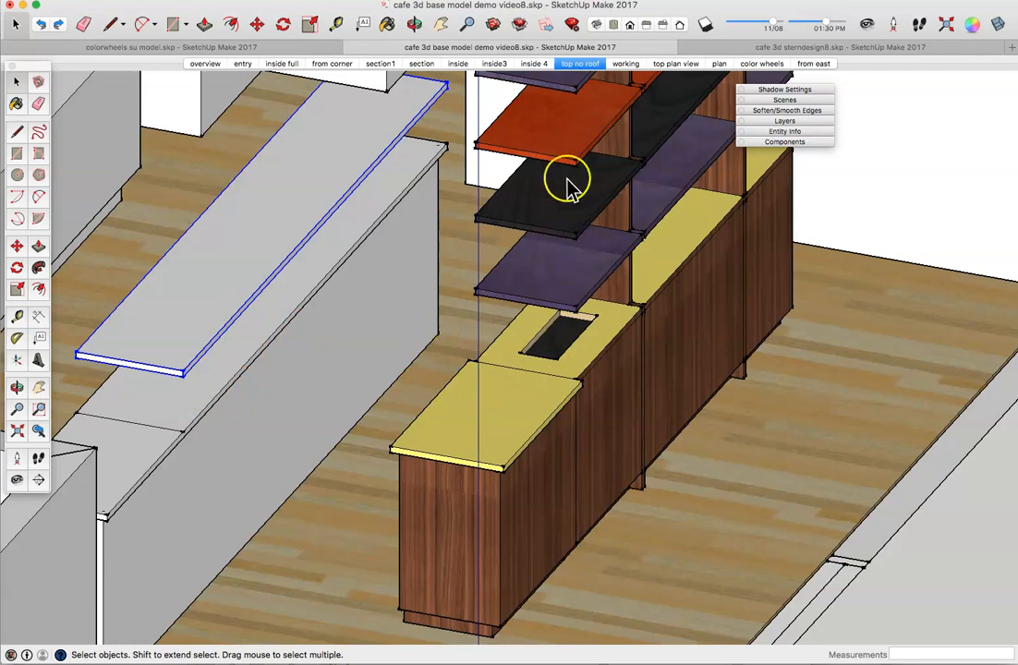
pyautogui.scroll(-10, 569, 120)
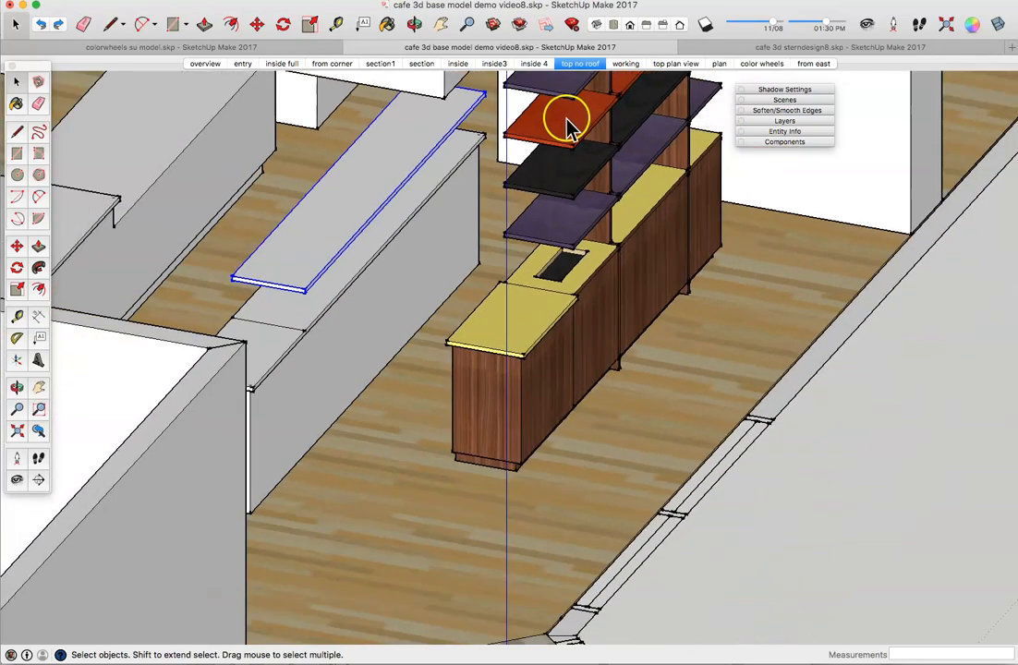
pyautogui.scroll(-5, 569, 134)
pyautogui.scroll(10, 568, 137)
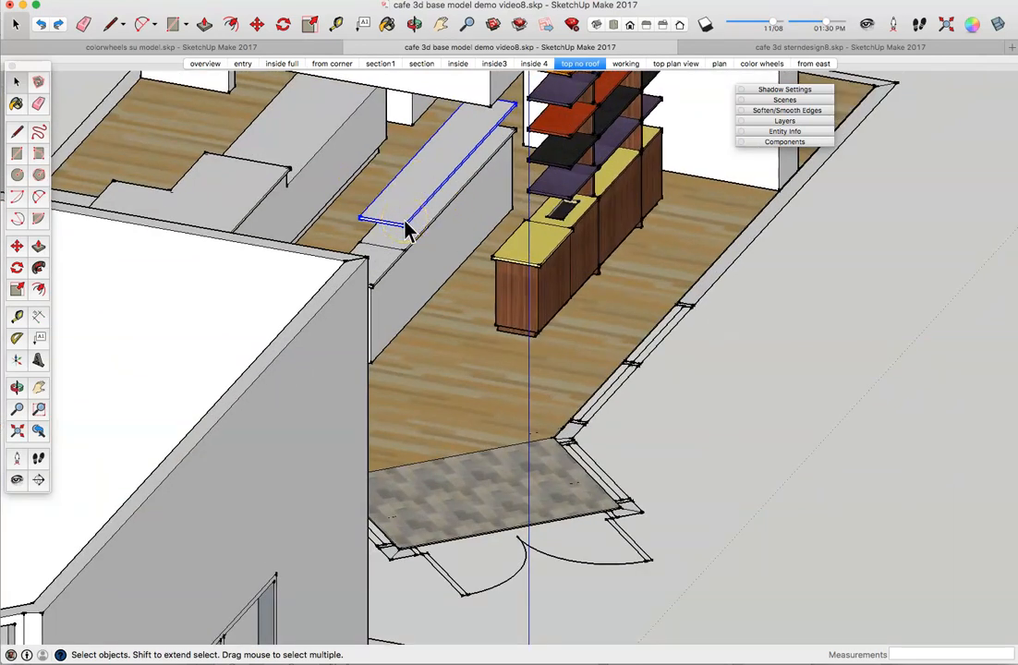
# Step: Copy the shelf 9" up and array it 3x to stack three more shelves
pyautogui.click(17, 244)
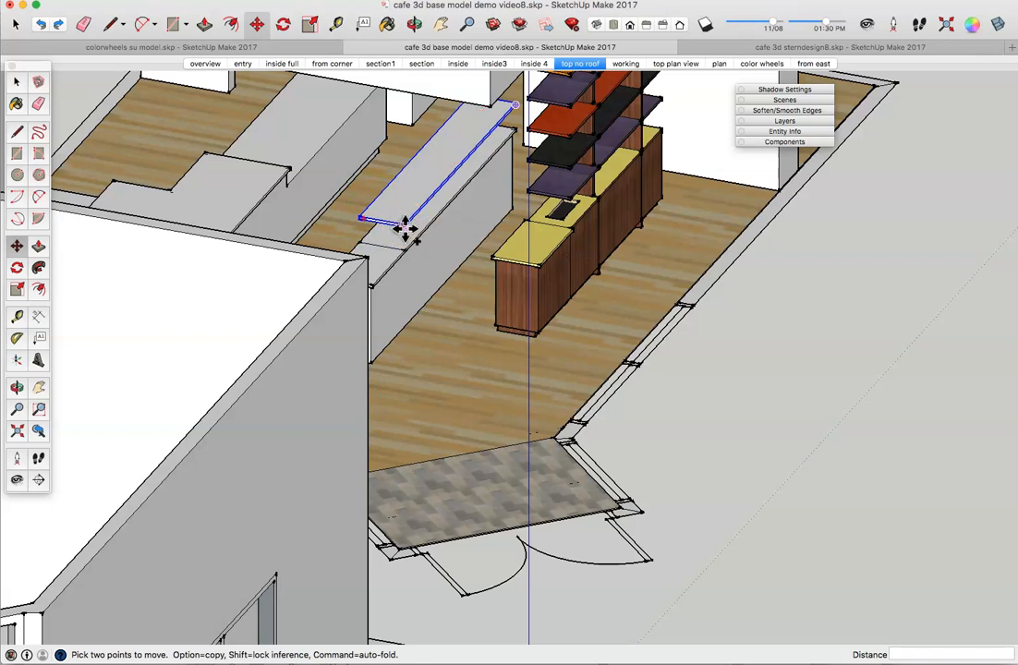
pyautogui.keyDown('alt'); pyautogui.click(405, 222); pyautogui.keyUp('alt')
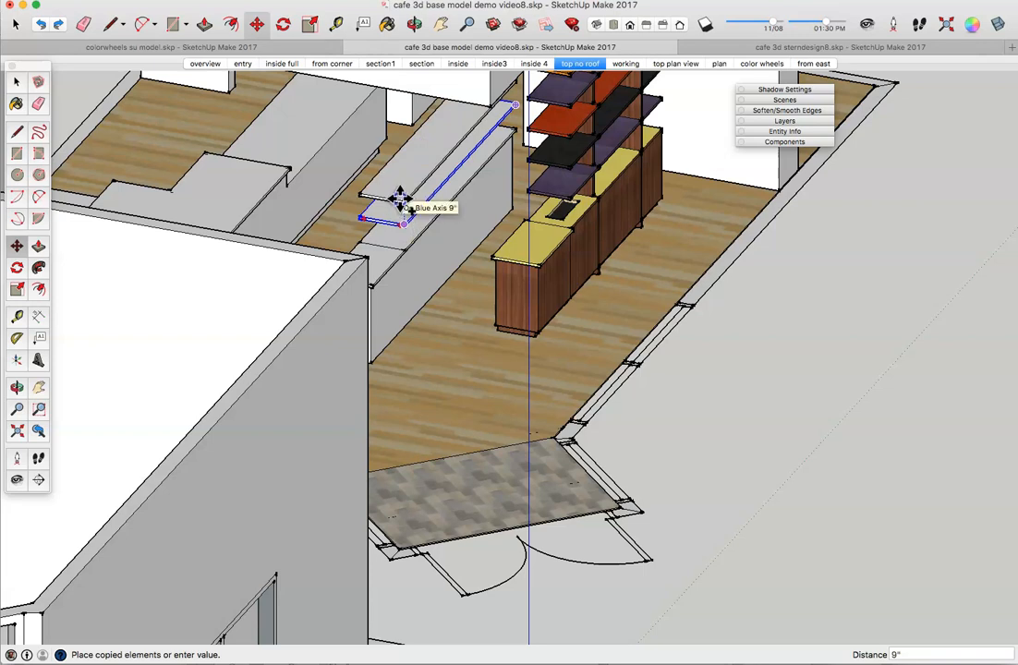
pyautogui.click(400, 199)
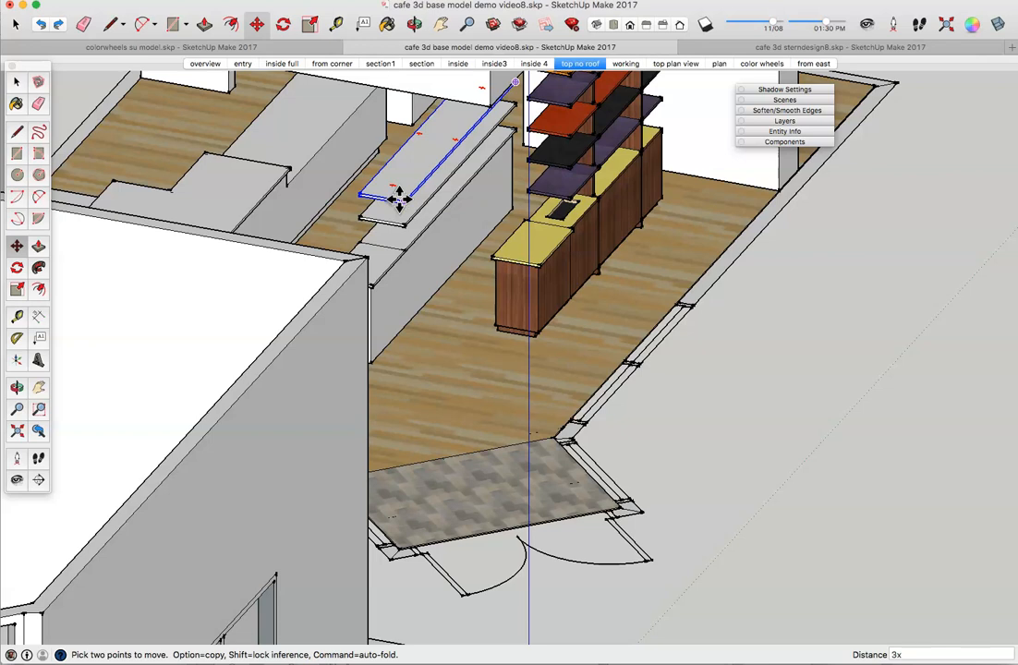
pyautogui.write('3x')
pyautogui.press('Return')
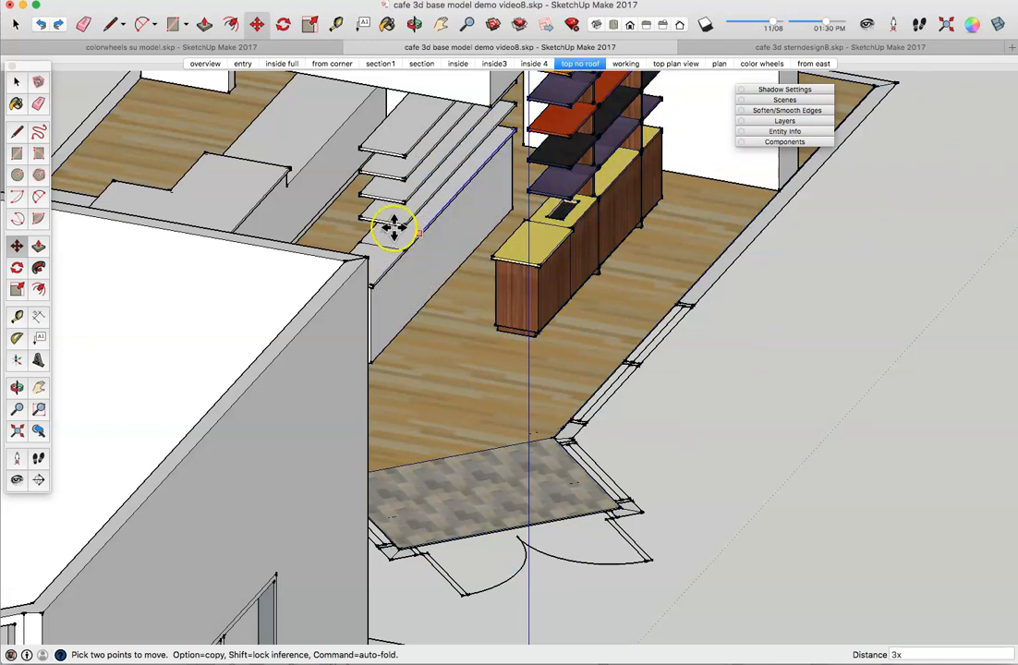
# Step: Orbit past the doorway and pan to bring the coloured shelving cabinet and white counter into view
pyautogui.click(16, 82)
pyautogui.moveTo(450, 265); pyautogui.dragTo(527, 207, button='middle')
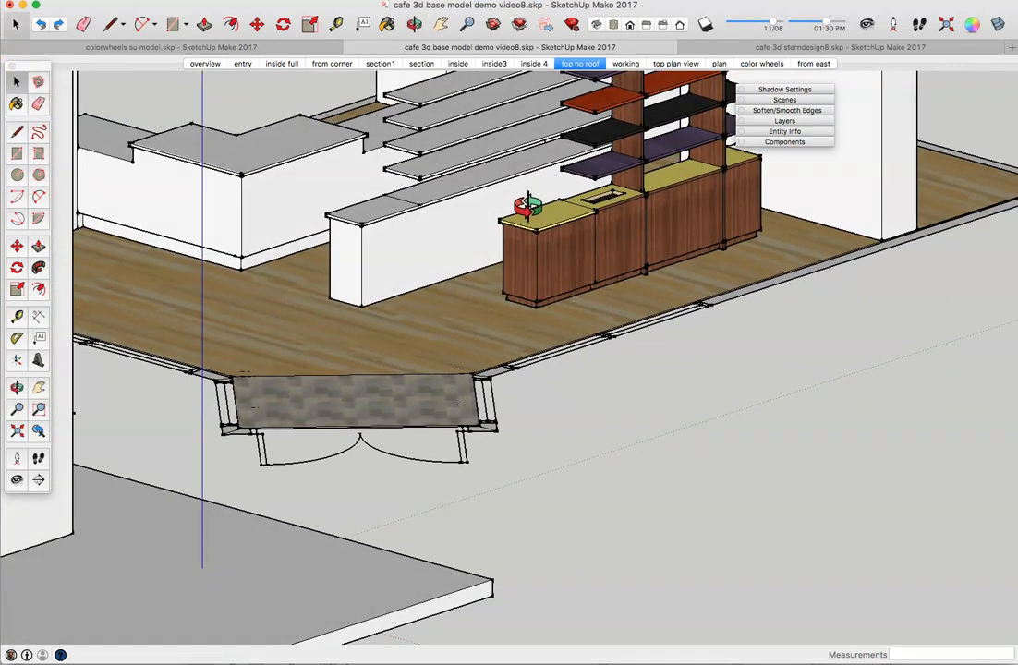
pyautogui.moveTo(494, 262); pyautogui.dragTo(432, 361, button='middle')
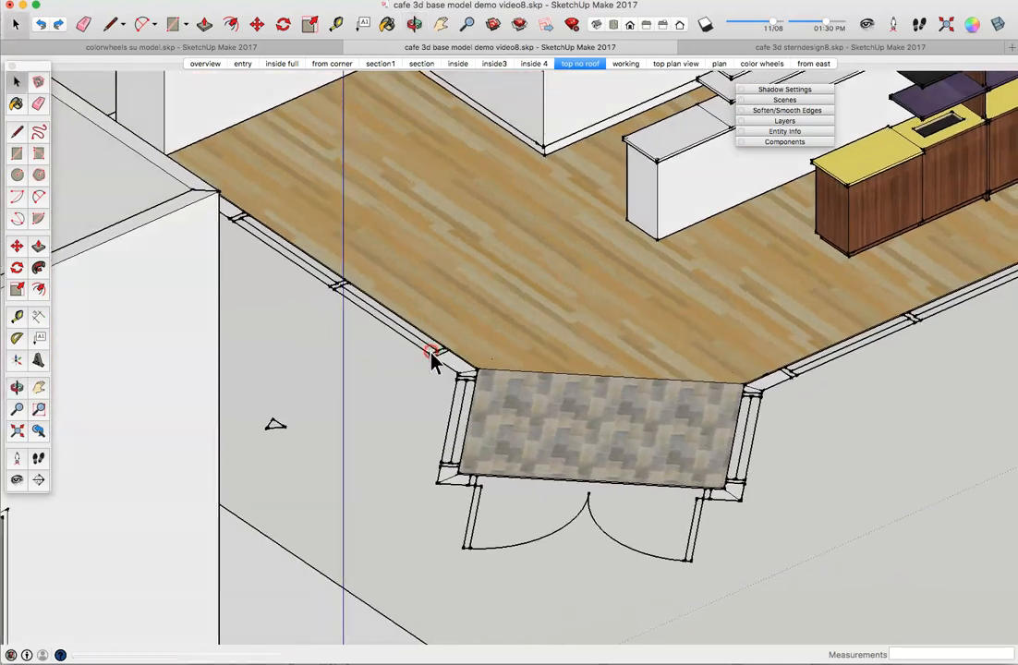
pyautogui.moveTo(459, 319); pyautogui.dragTo(564, 300, button='middle')
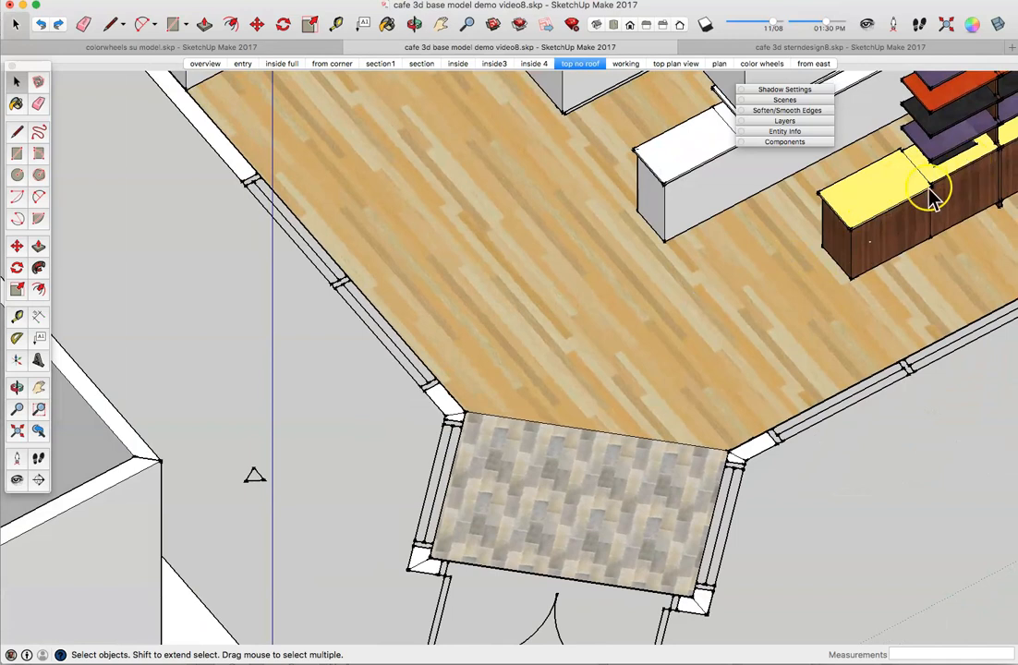
pyautogui.click(440, 24)
pyautogui.moveTo(711, 217); pyautogui.dragTo(356, 456)
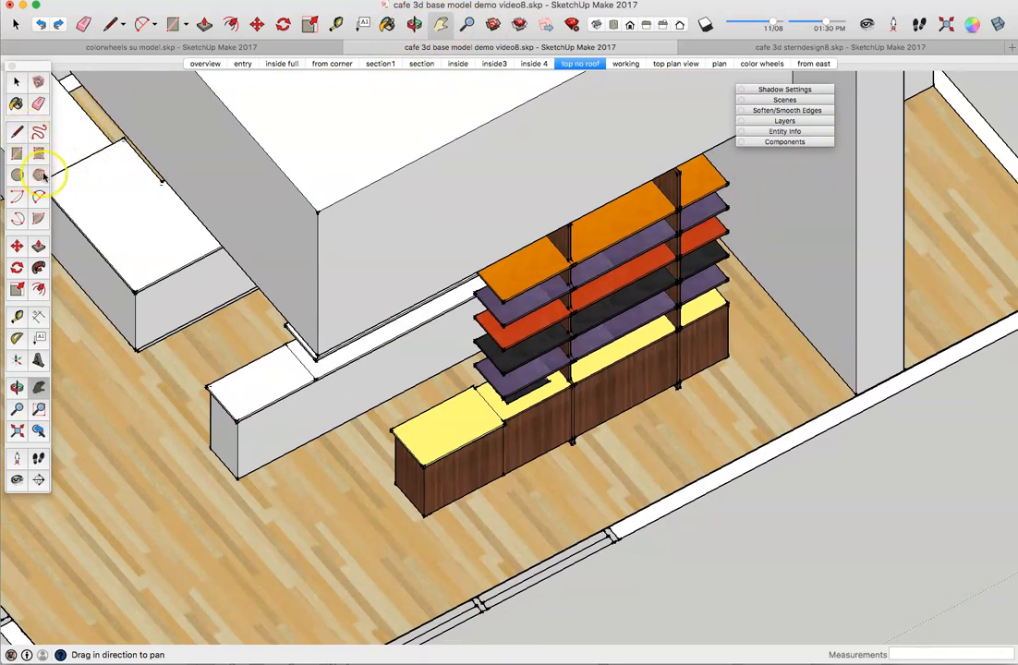
# Step: Measure across the cabinet with the Tape Measure, about 2'2"
pyautogui.click(18, 316)
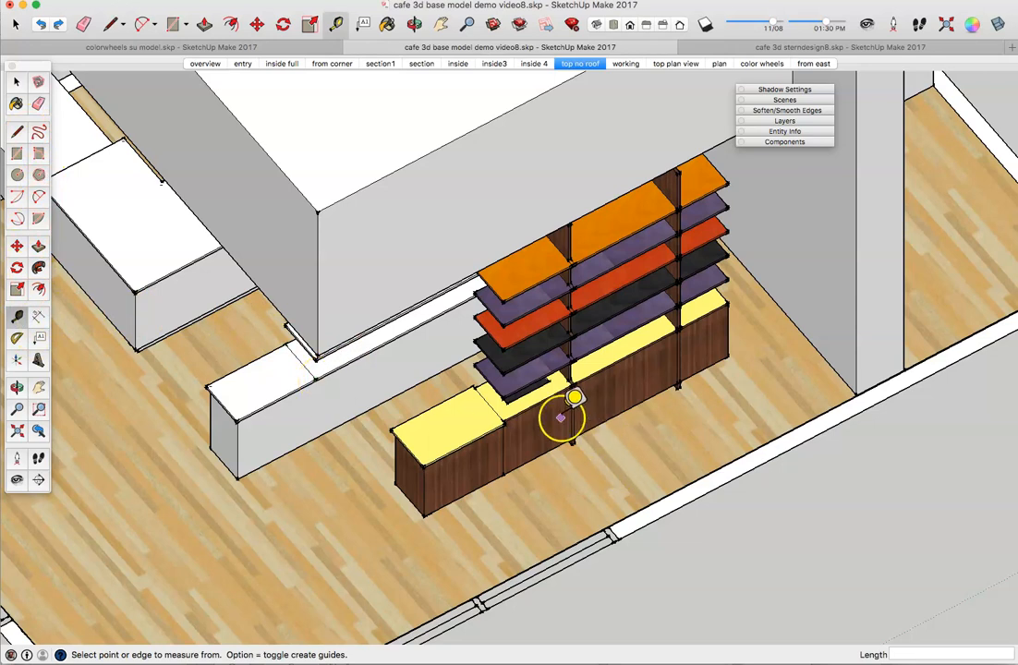
pyautogui.click(503, 422)
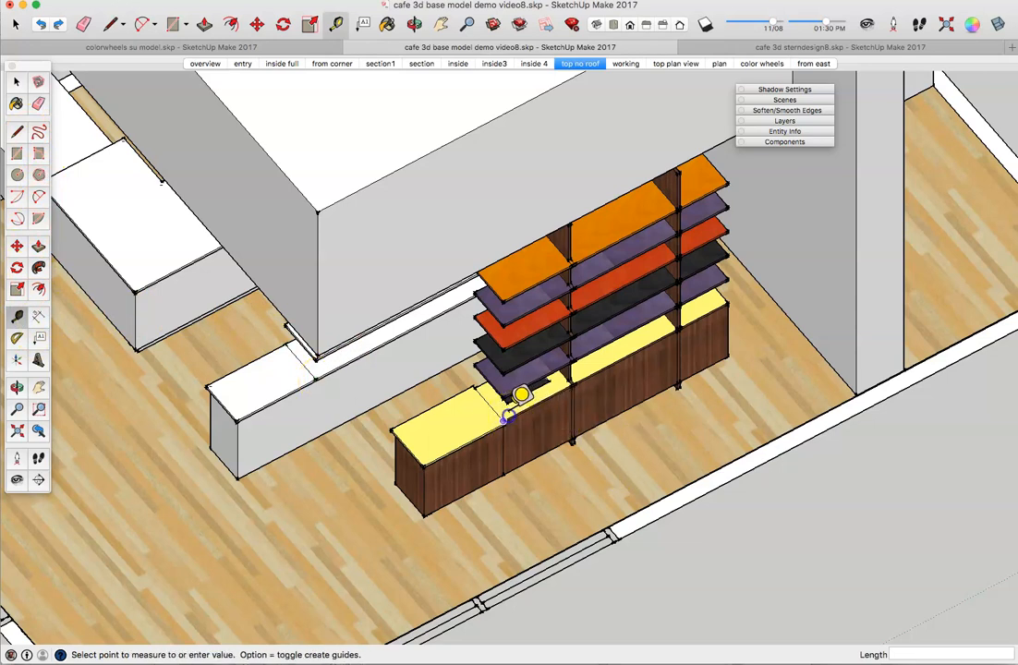
pyautogui.click(584, 366)
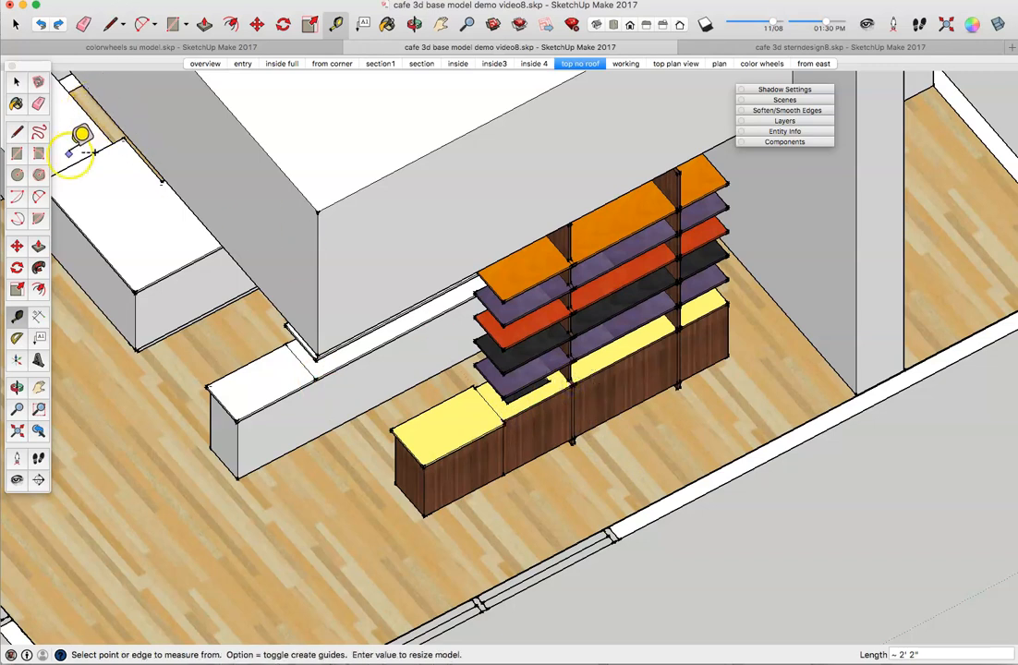
# Step: Make the whole low white counter a component named 'base'
pyautogui.click(16, 82)
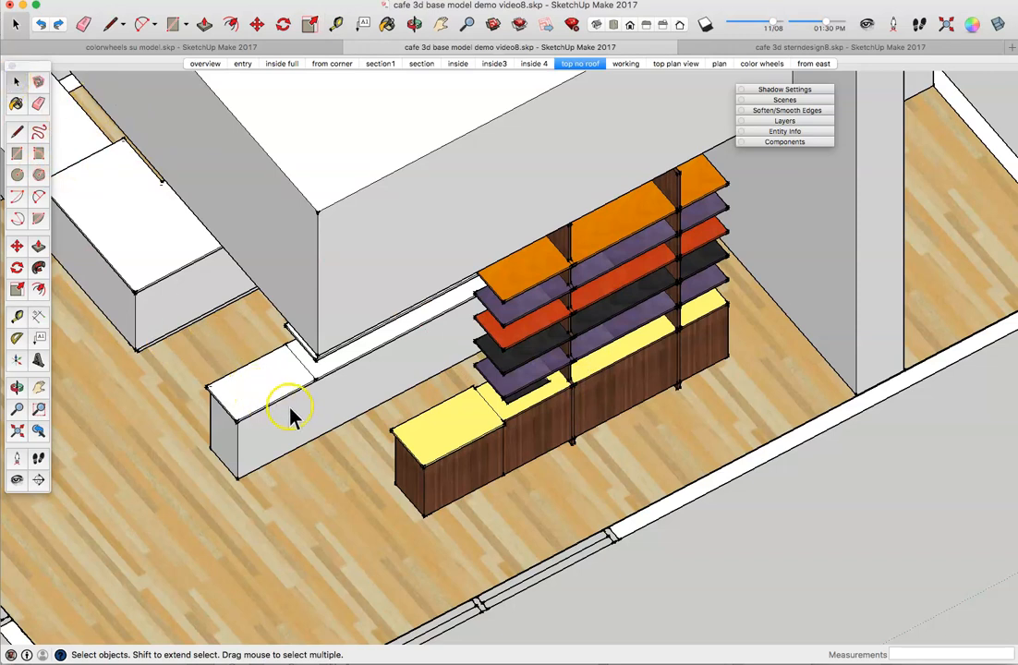
pyautogui.tripleClick(314, 403)
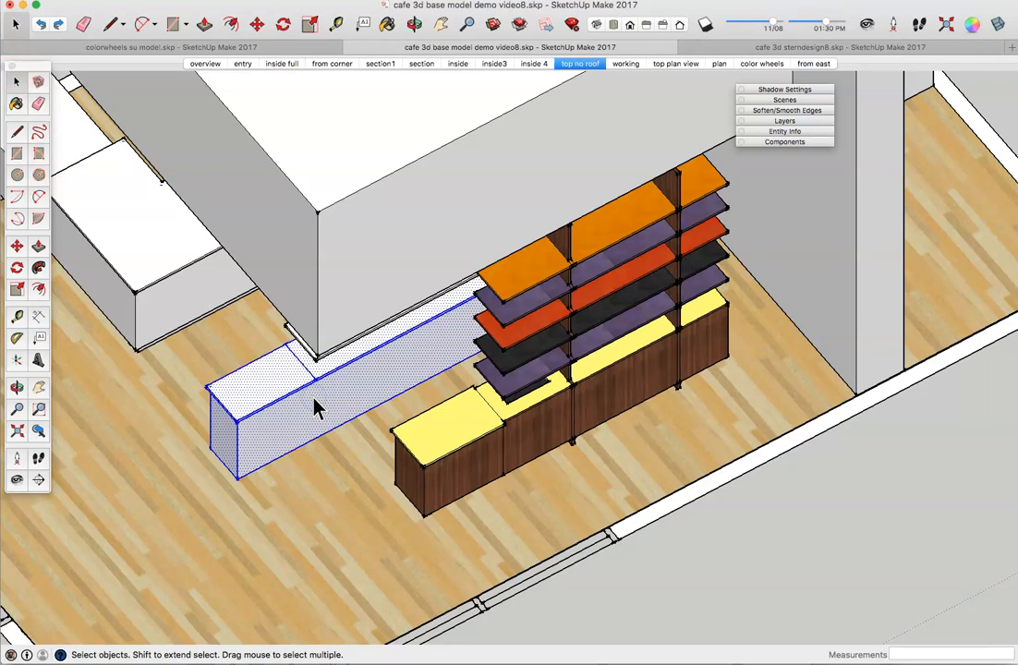
pyautogui.rightClick(314, 407)
pyautogui.click(349, 485)
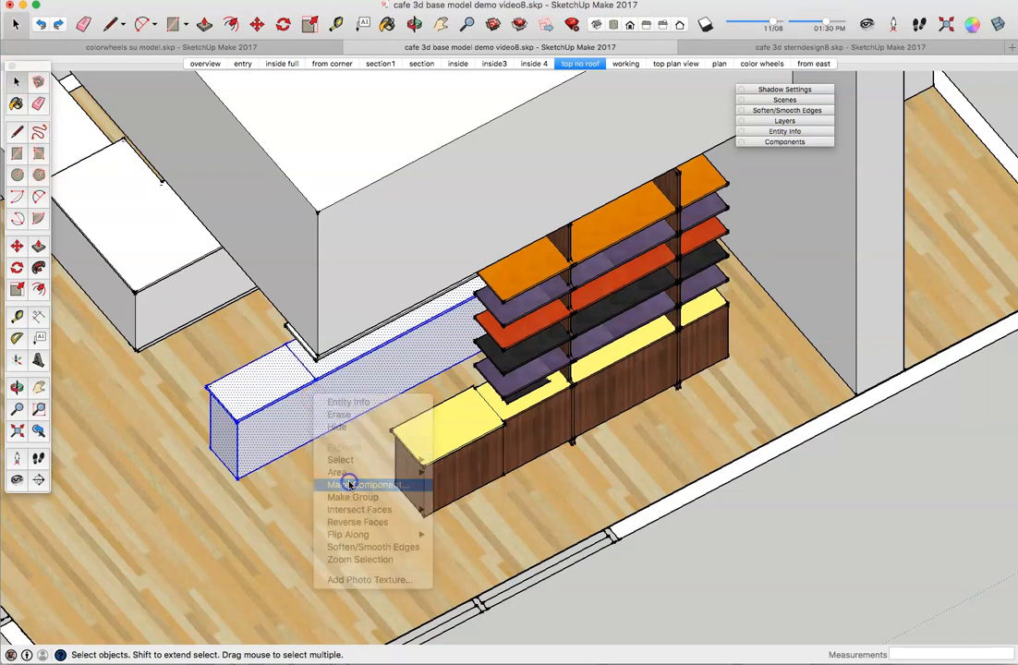
pyautogui.write('base')
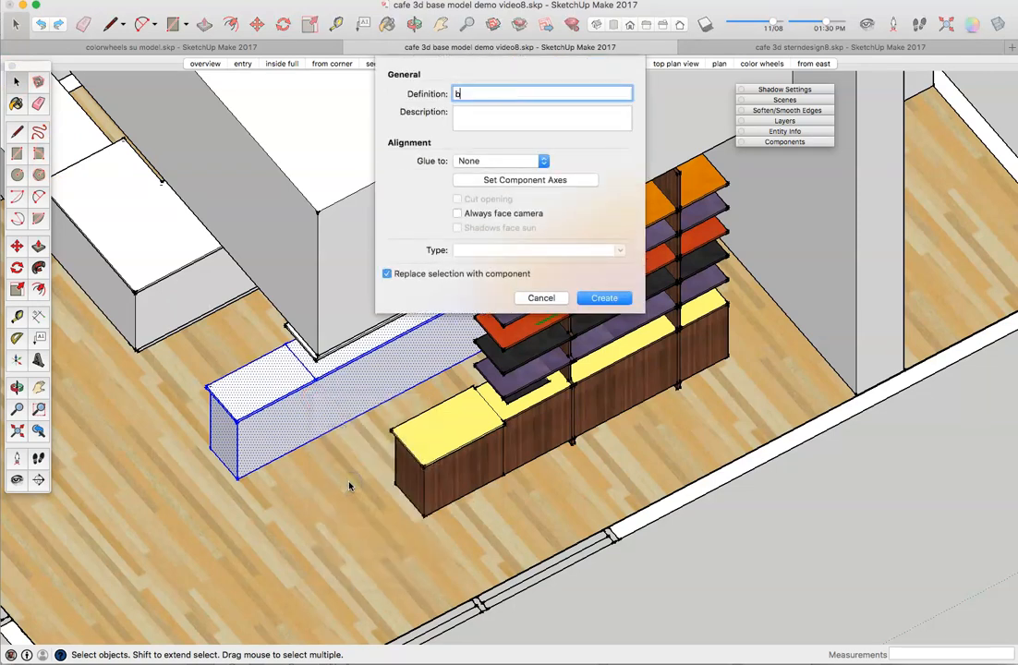
pyautogui.click(605, 298)
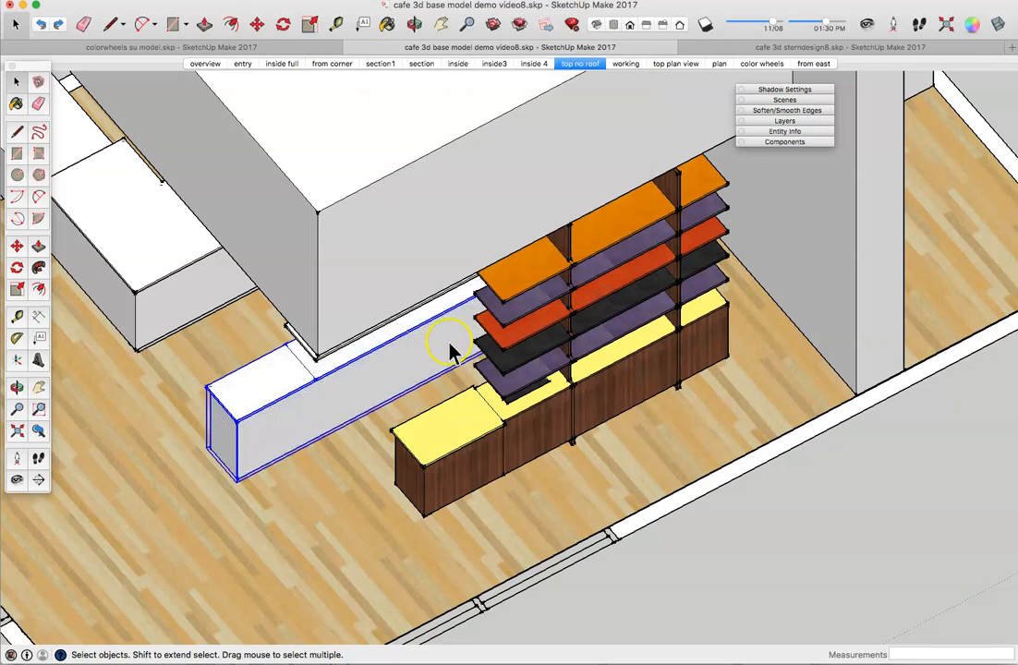
# Step: Select the lower two grey shelves above the counter
pyautogui.moveTo(355, 360); pyautogui.dragTo(536, 188, button='middle')
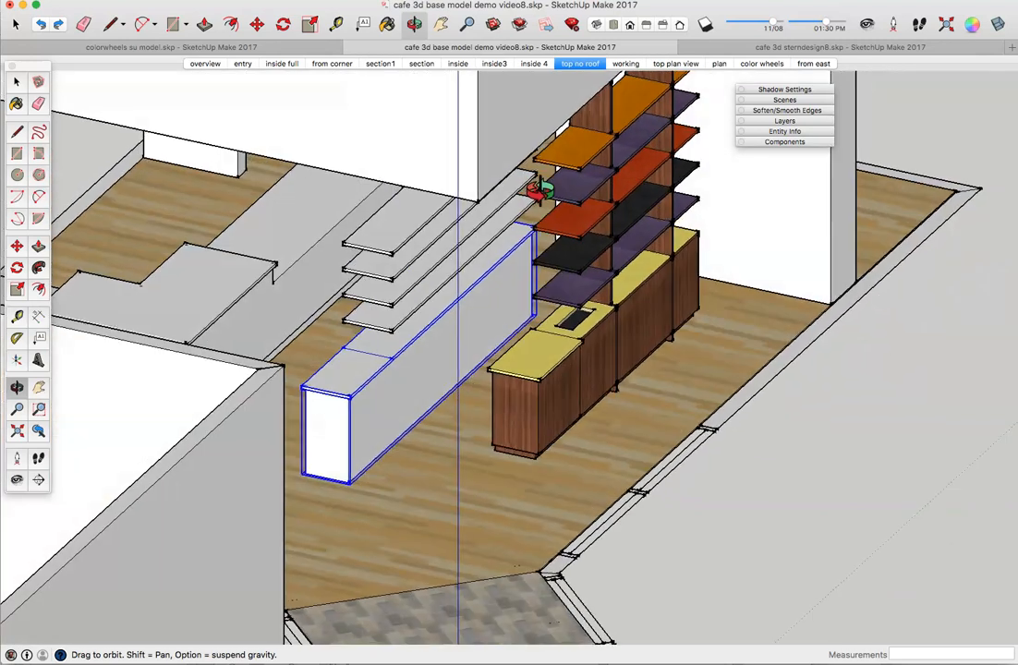
pyautogui.click(412, 321)
pyautogui.click(409, 298)
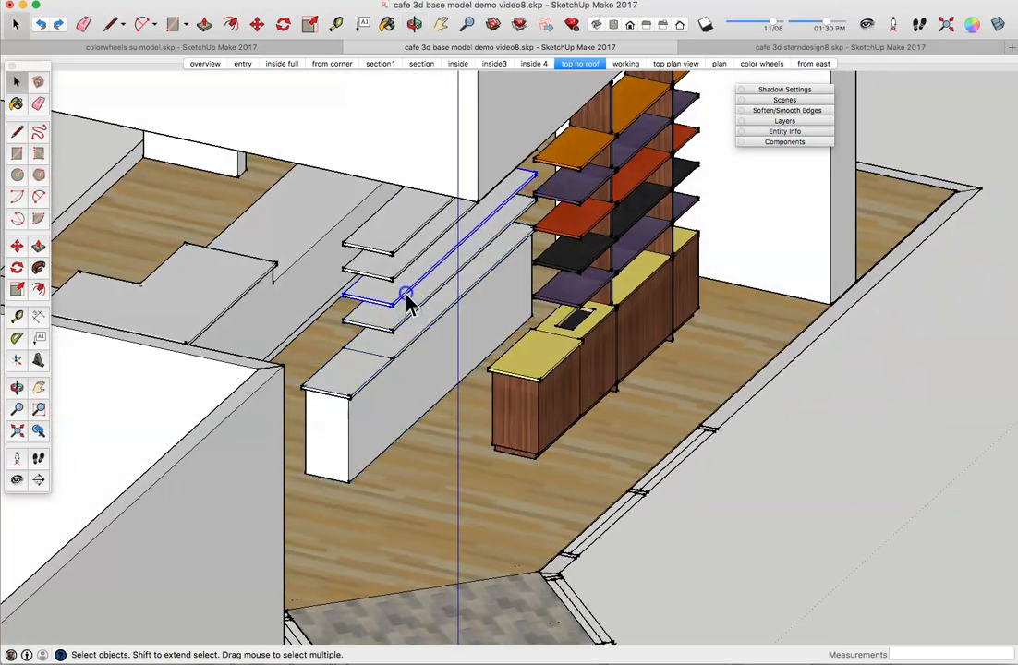
pyautogui.doubleClick(425, 352)
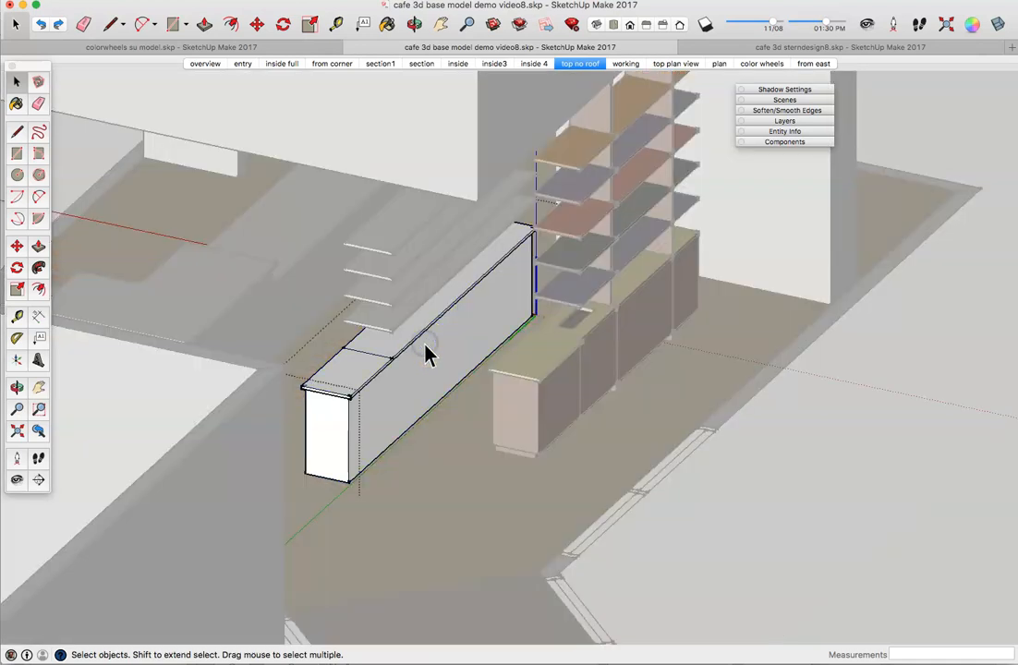
pyautogui.moveTo(421, 333); pyautogui.dragTo(361, 351, button='middle')
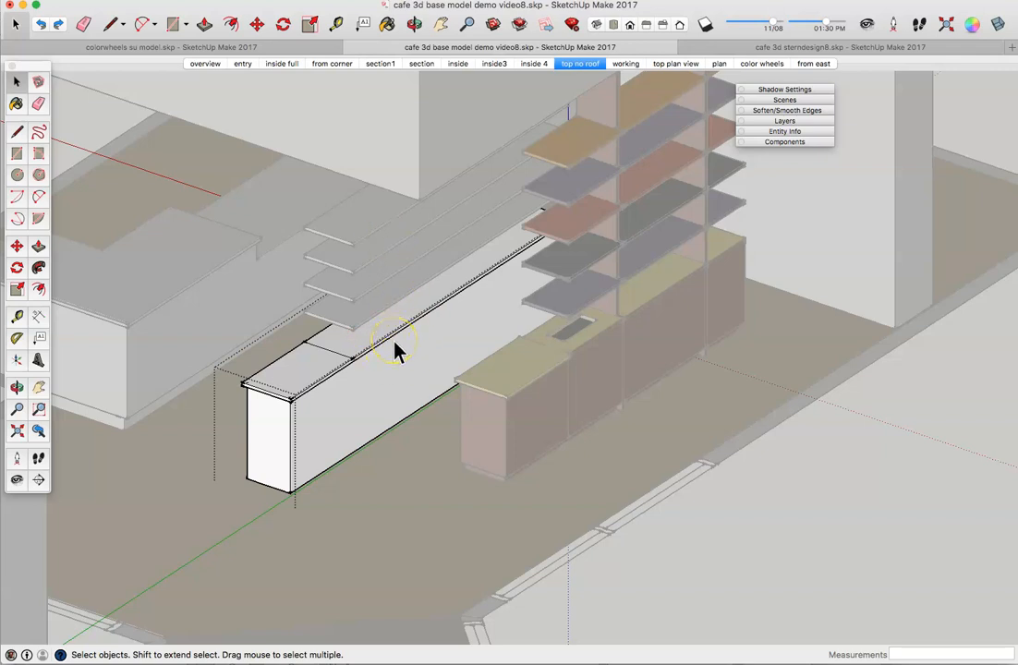
pyautogui.click(18, 135)
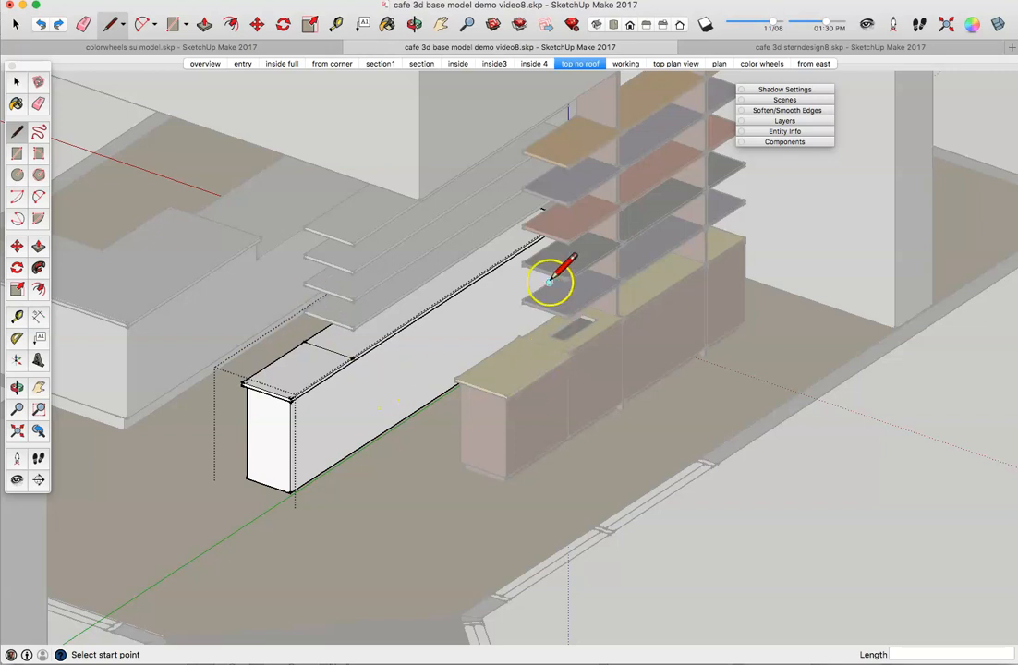
# Step: Draw a 2'2" line along the counter's top edge from the cabinet corner
pyautogui.click(20, 315)
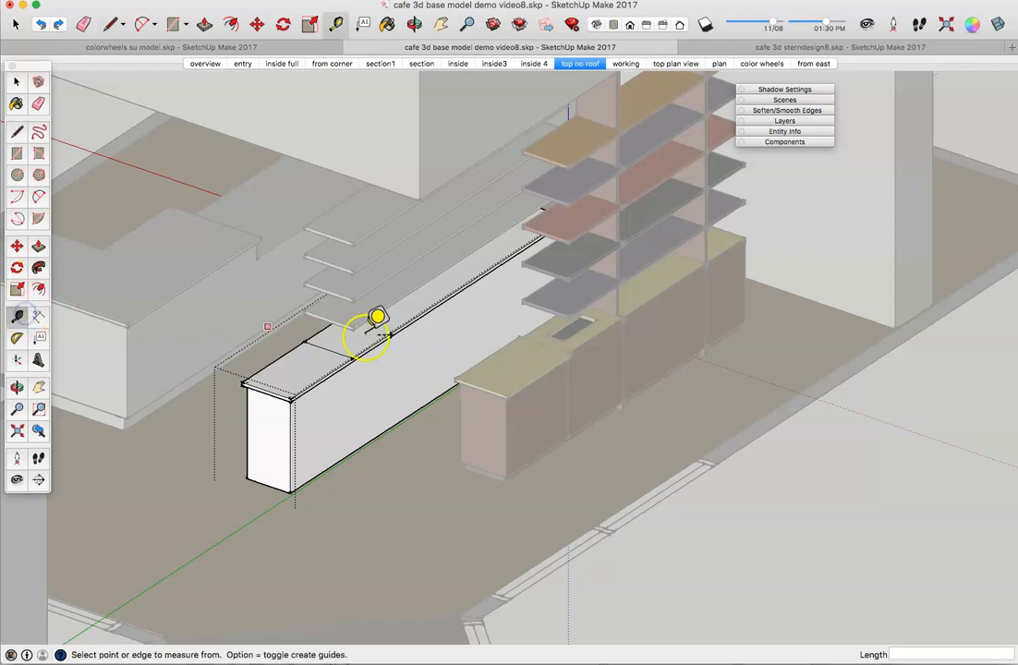
pyautogui.click(569, 354)
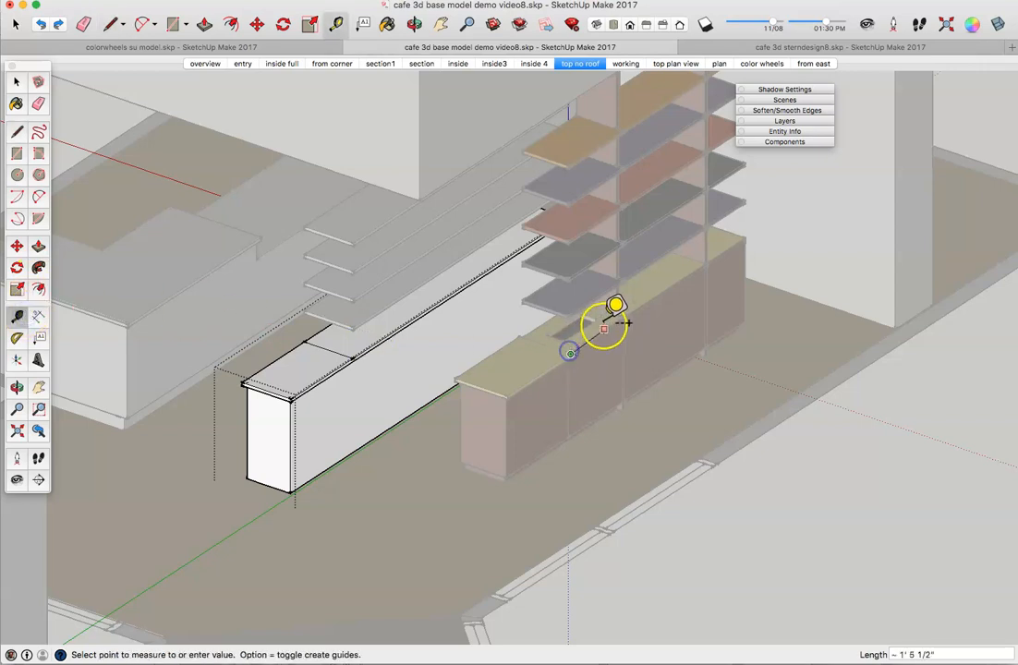
pyautogui.click(17, 136)
pyautogui.click(353, 357)
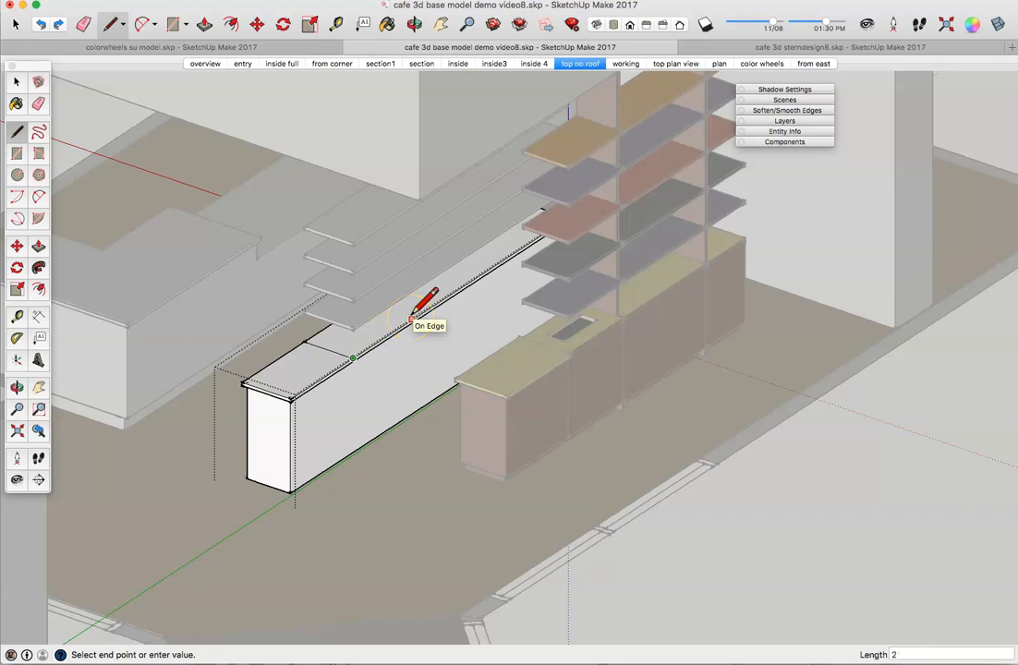
pyautogui.write("2'2")
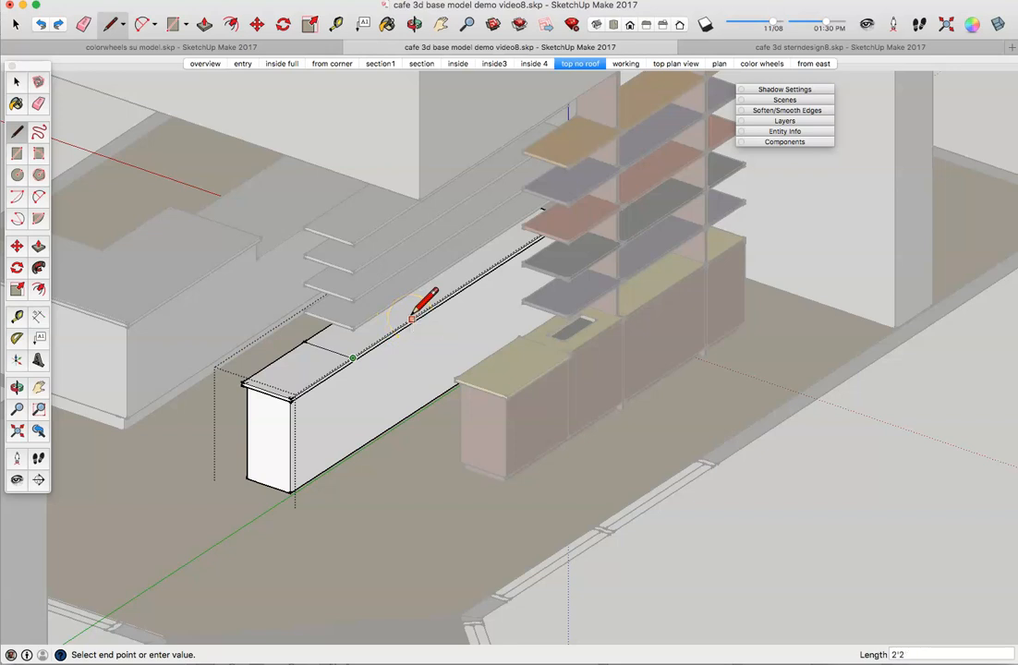
pyautogui.press('Return')
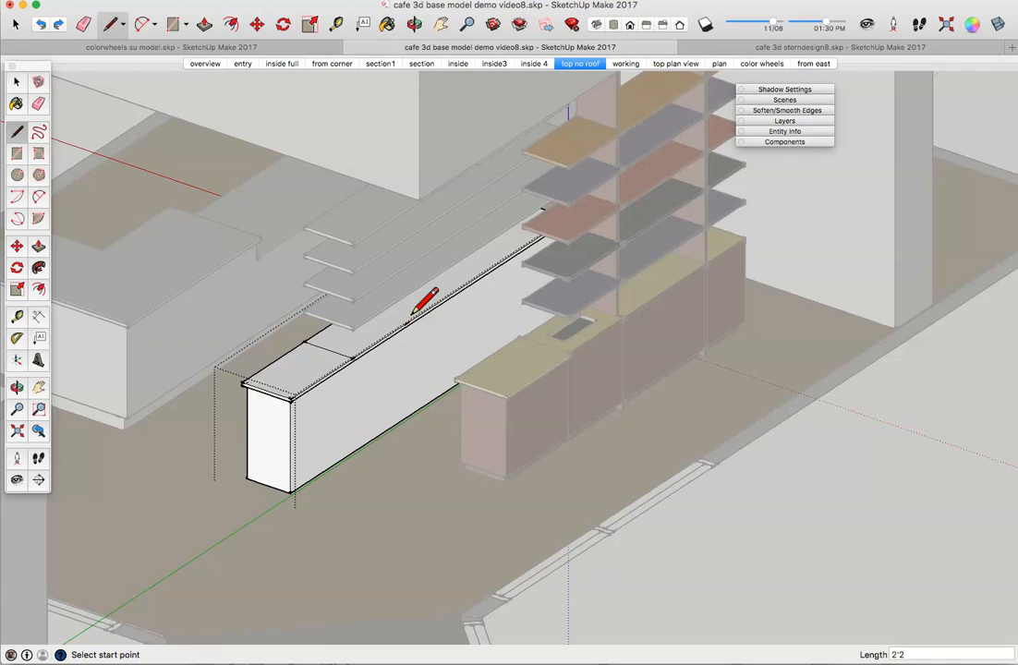
# Step: Draw cross lines on the ledge to close a small rectangle across its top
pyautogui.moveTo(416, 302); pyautogui.dragTo(451, 268, button='middle')
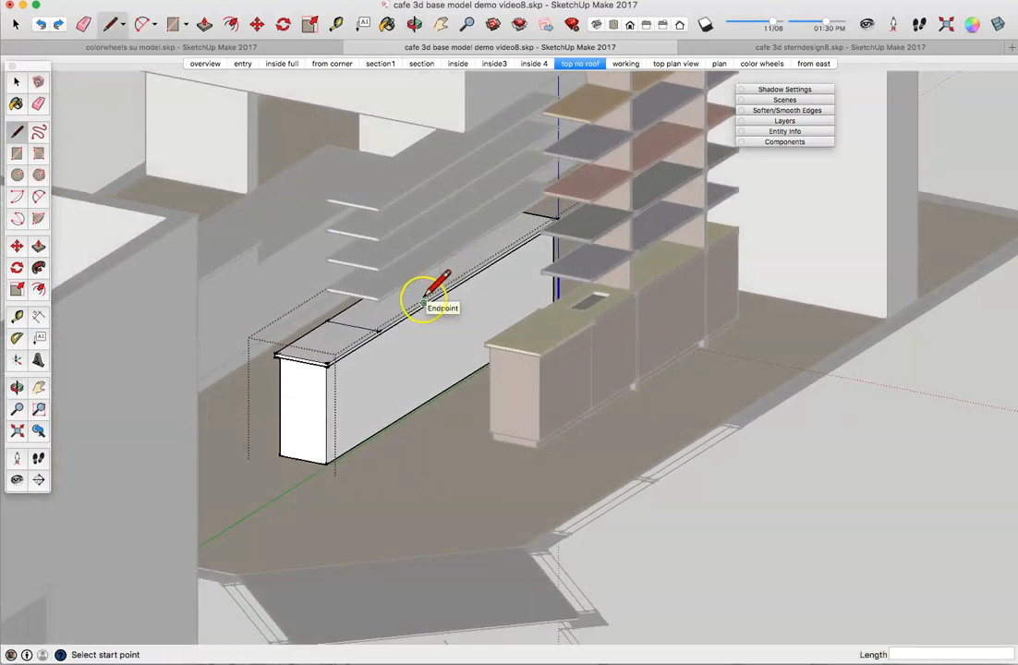
pyautogui.scroll(6, 427, 296)
pyautogui.click(426, 309)
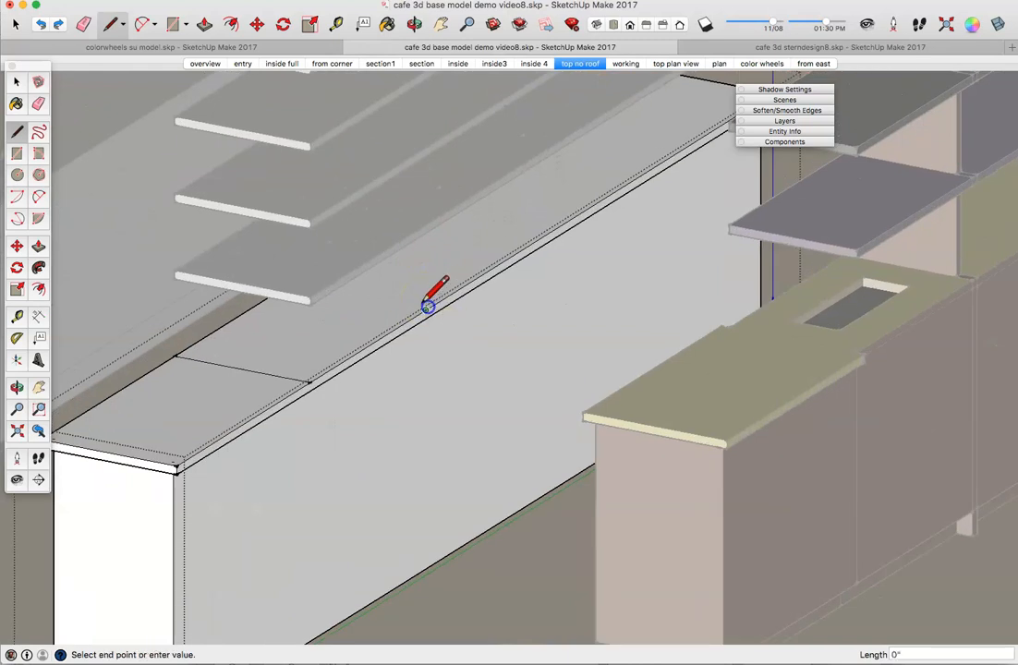
pyautogui.moveTo(265, 306); pyautogui.dragTo(308, 268, button='middle')
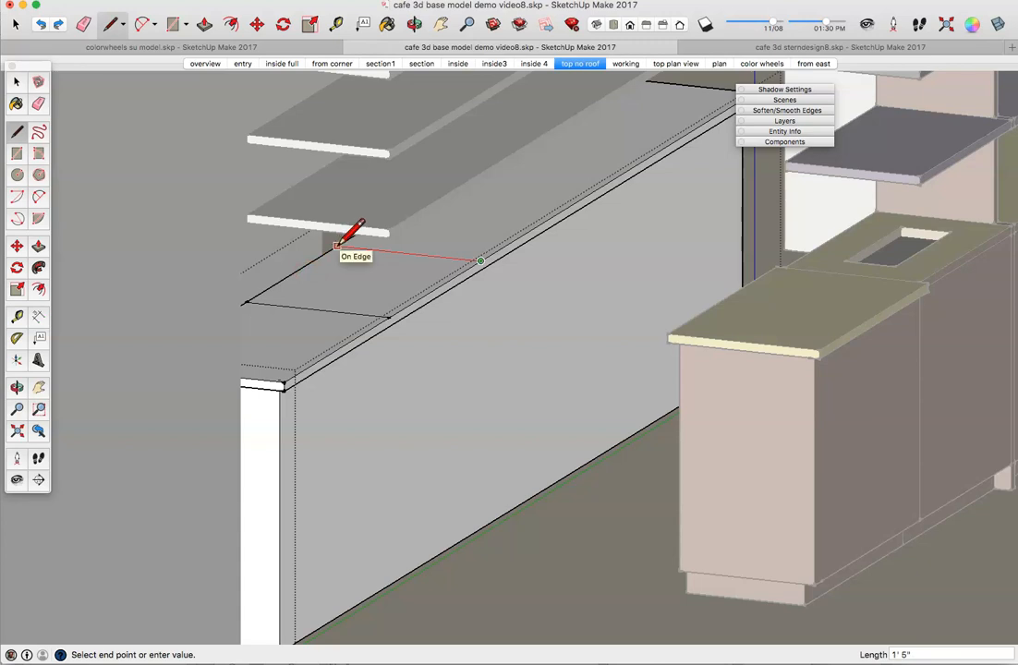
pyautogui.click(336, 246)
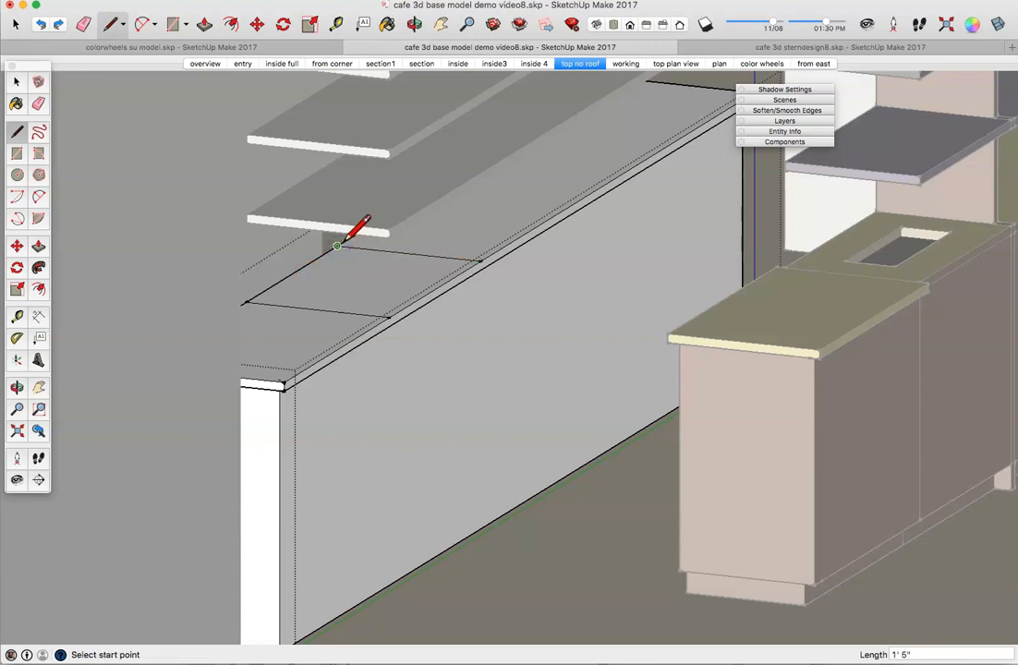
pyautogui.moveTo(347, 238)
pyautogui.mouseDown(button='middle')
pyautogui.moveTo(352, 227)
pyautogui.moveTo(284, 277)
pyautogui.moveTo(264, 238)
pyautogui.mouseUp(button='middle')
pyautogui.click(174, 223)
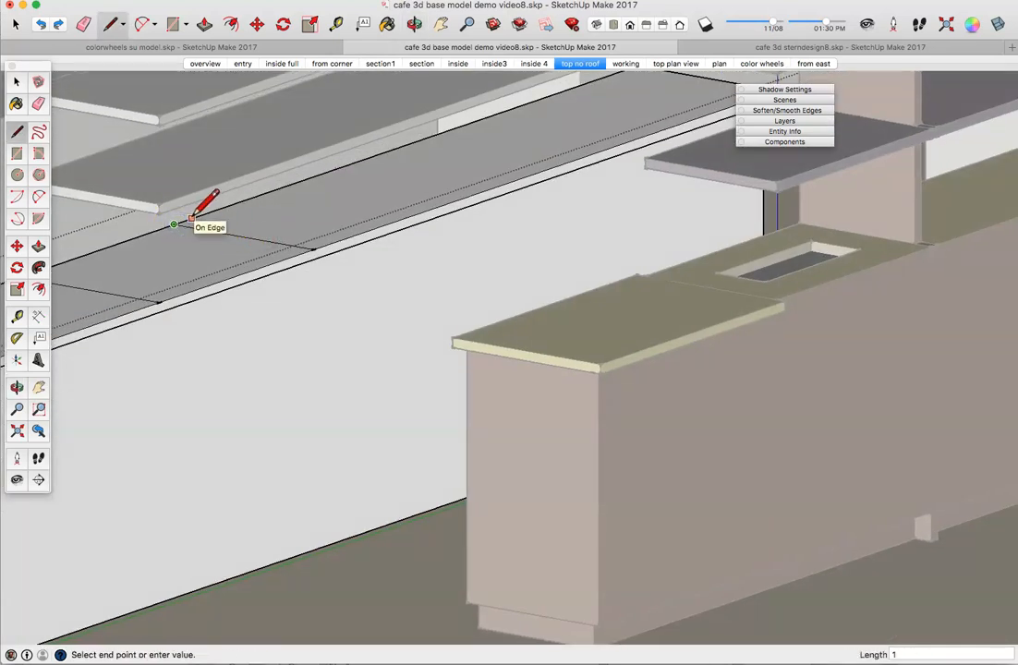
pyautogui.click(192, 218)
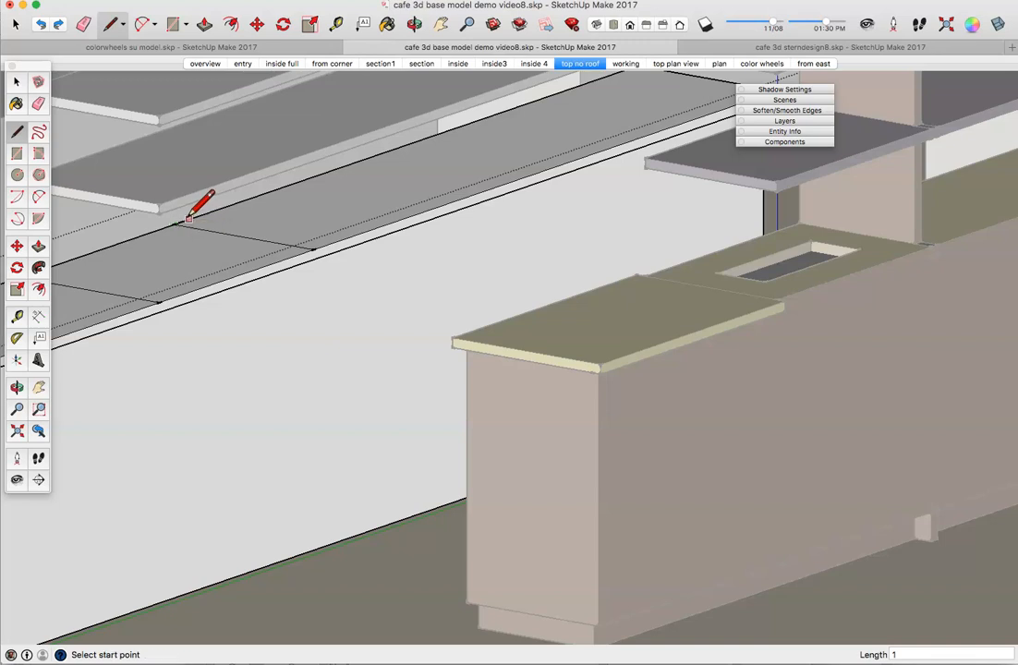
pyautogui.click(180, 223)
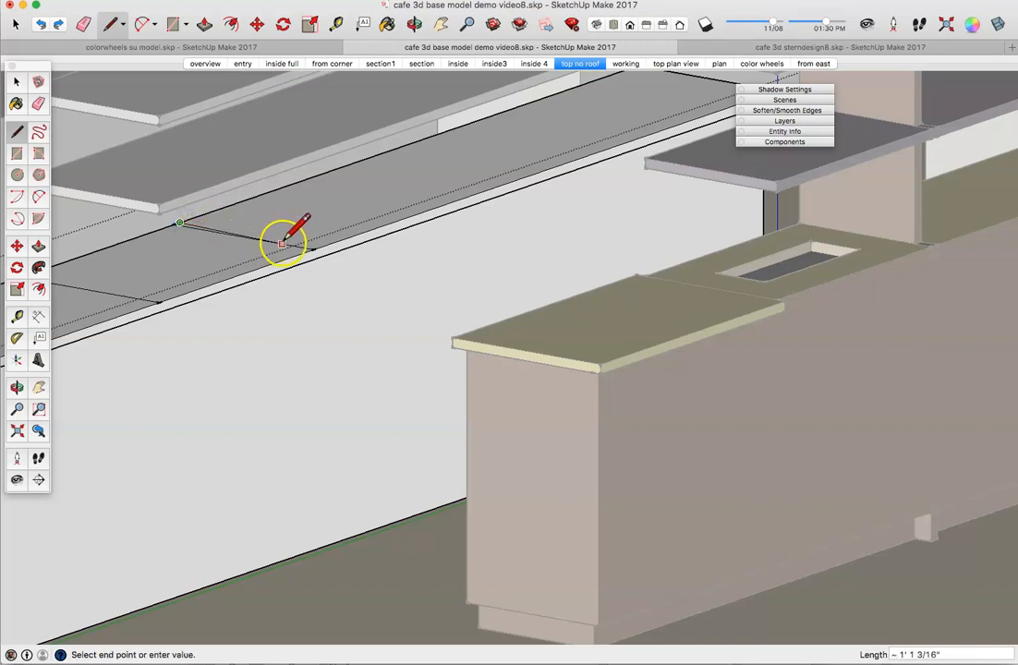
pyautogui.click(317, 247)
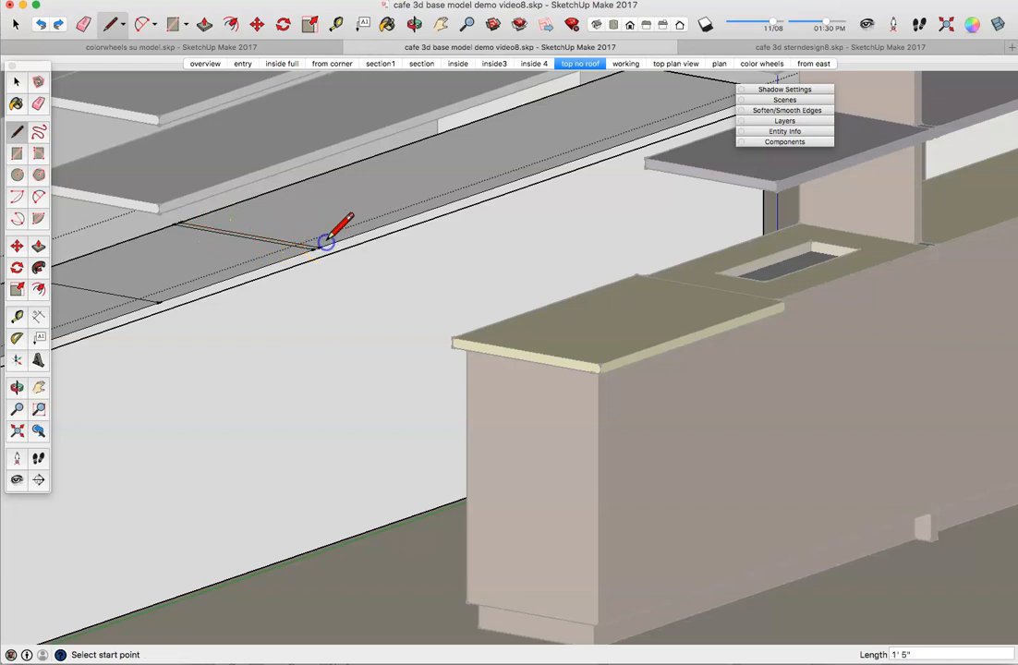
pyautogui.click(314, 248)
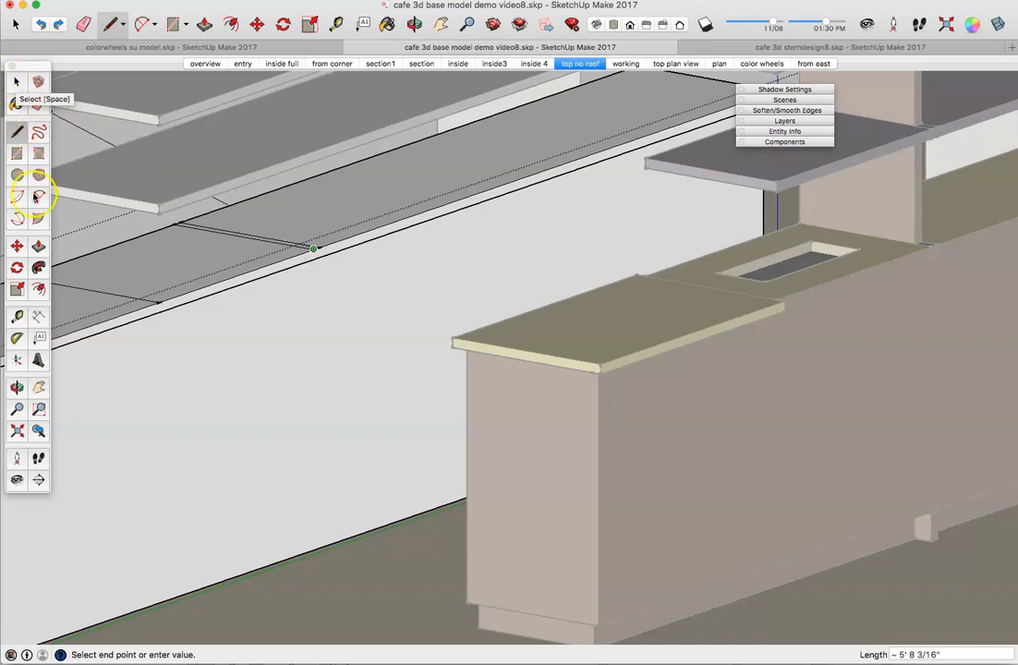
# Step: Push/pull the ledge rectangle up about 6'5" into a divider panel reaching the soffit
pyautogui.click(38, 246)
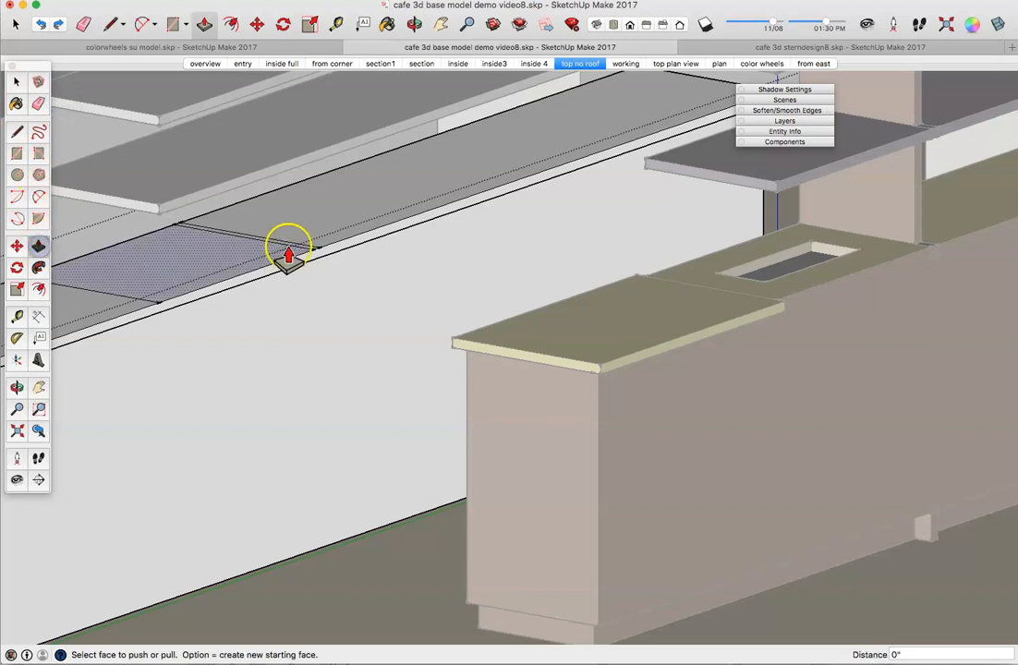
pyautogui.moveTo(289, 254); pyautogui.dragTo(288, 90)
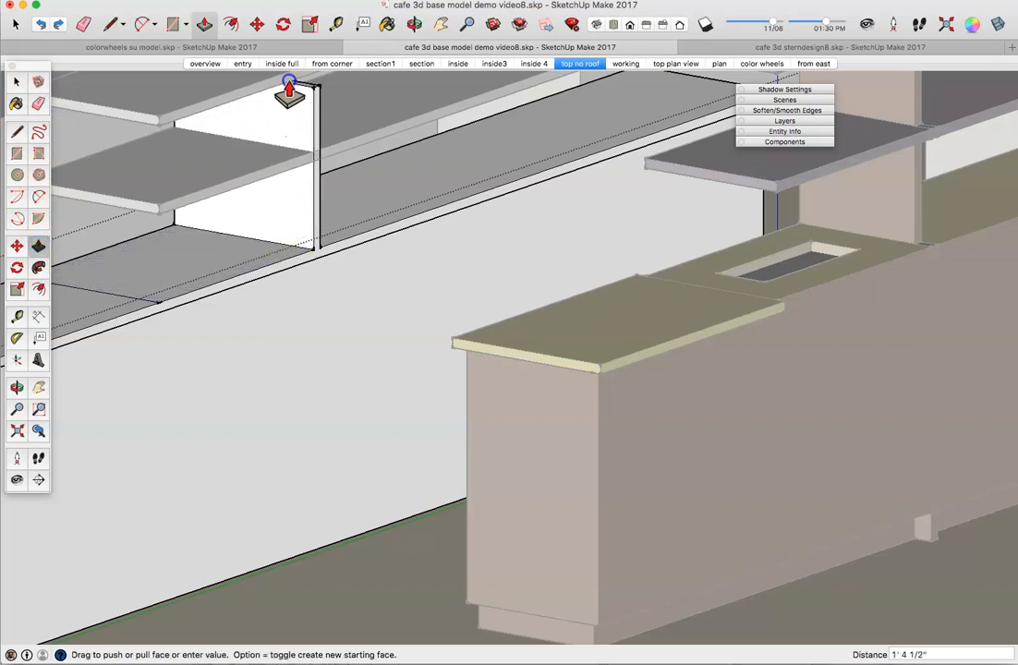
pyautogui.scroll(-4, 289, 92)
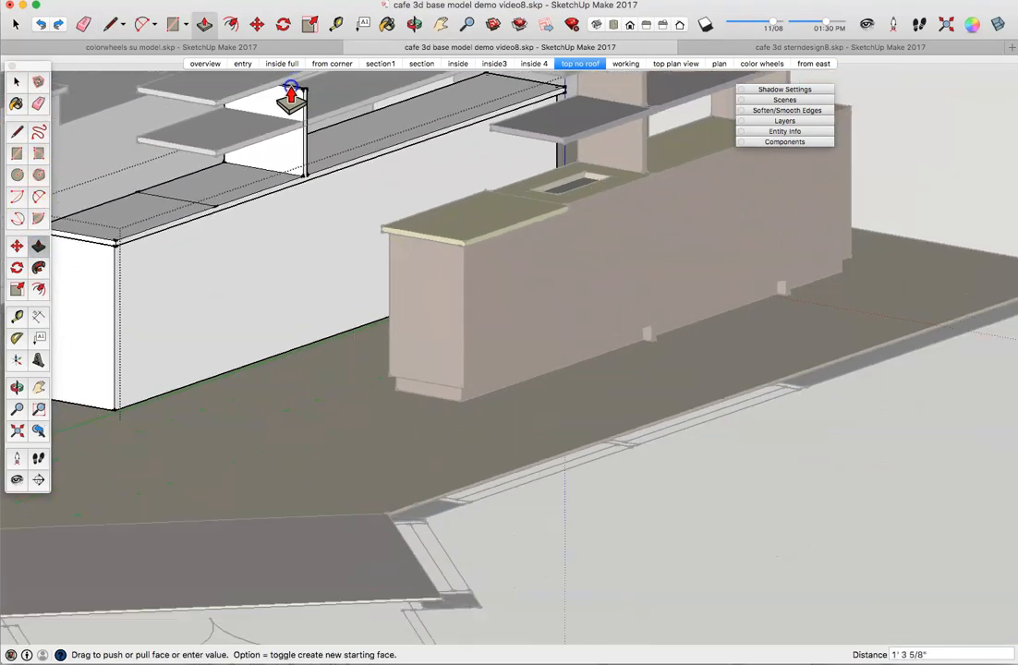
pyautogui.scroll(-2, 291, 88)
pyautogui.keyDown('shift'); pyautogui.moveTo(290, 95); pyautogui.dragTo(284, 166, button='middle'); pyautogui.keyUp('shift')
pyautogui.keyDown('shift'); pyautogui.moveTo(283, 74); pyautogui.dragTo(281, 125, button='middle'); pyautogui.keyUp('shift')
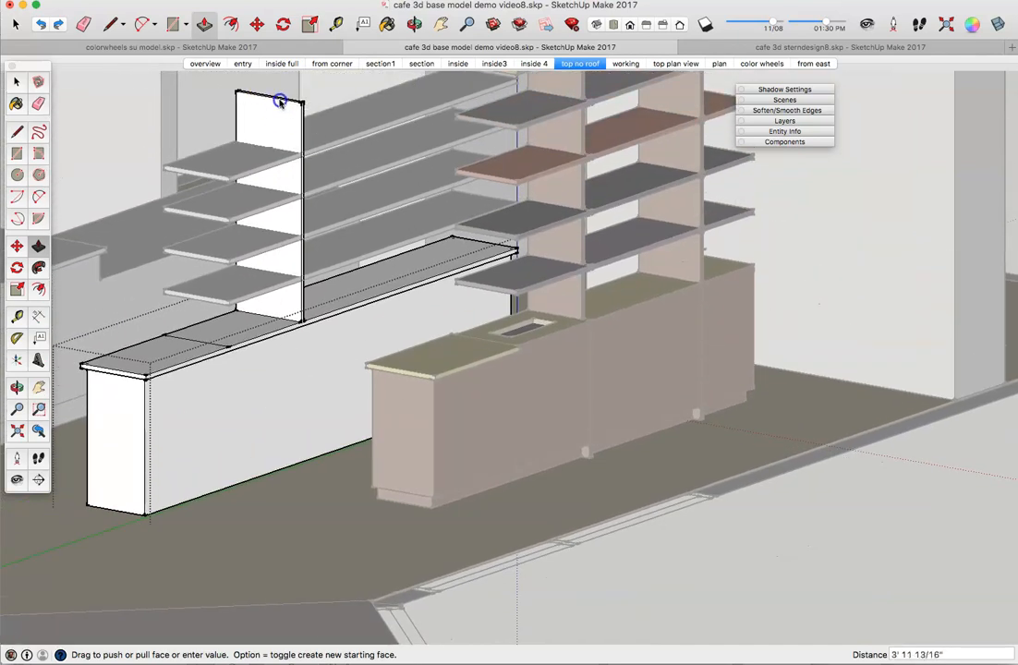
pyautogui.scroll(-3, 280, 101)
pyautogui.keyDown('shift'); pyautogui.moveTo(273, 61); pyautogui.dragTo(272, 164, button='middle'); pyautogui.keyUp('shift')
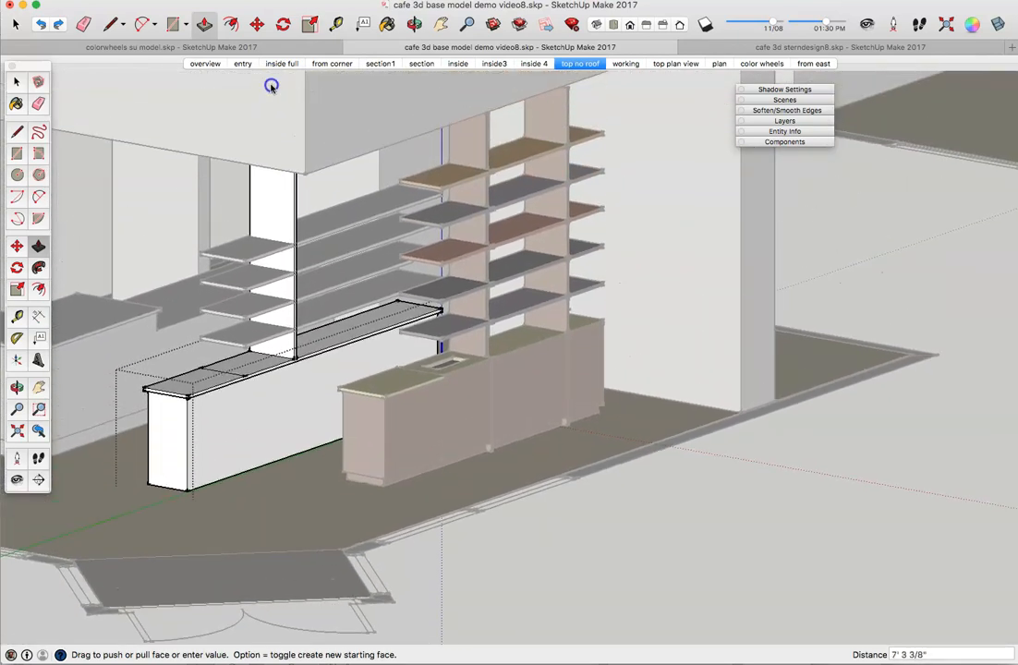
pyautogui.click(270, 169)
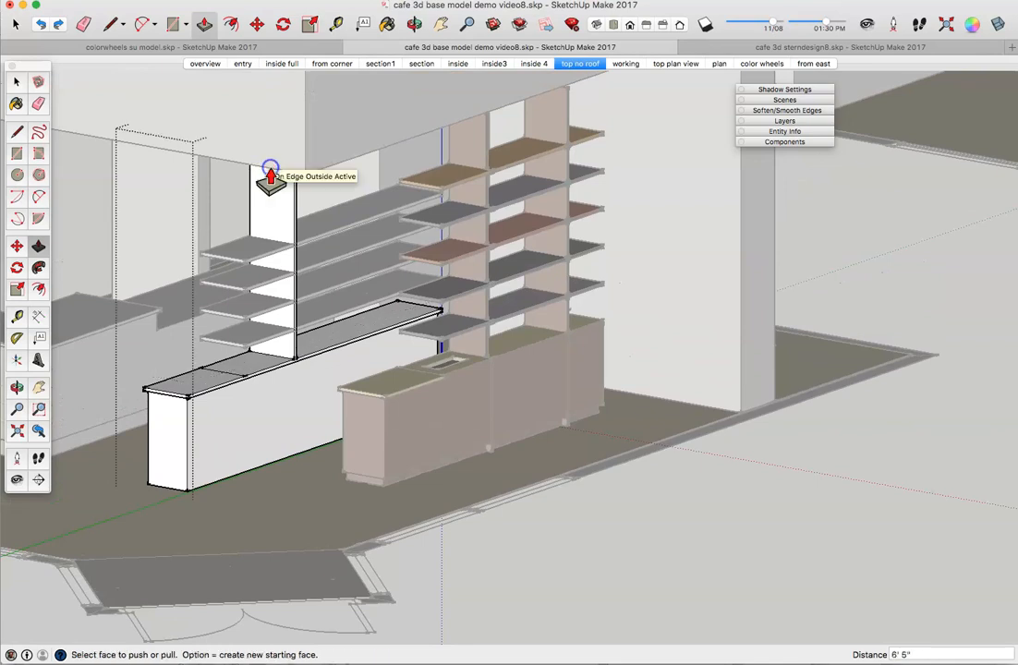
pyautogui.moveTo(266, 150); pyautogui.dragTo(215, 162)
pyautogui.press('p')
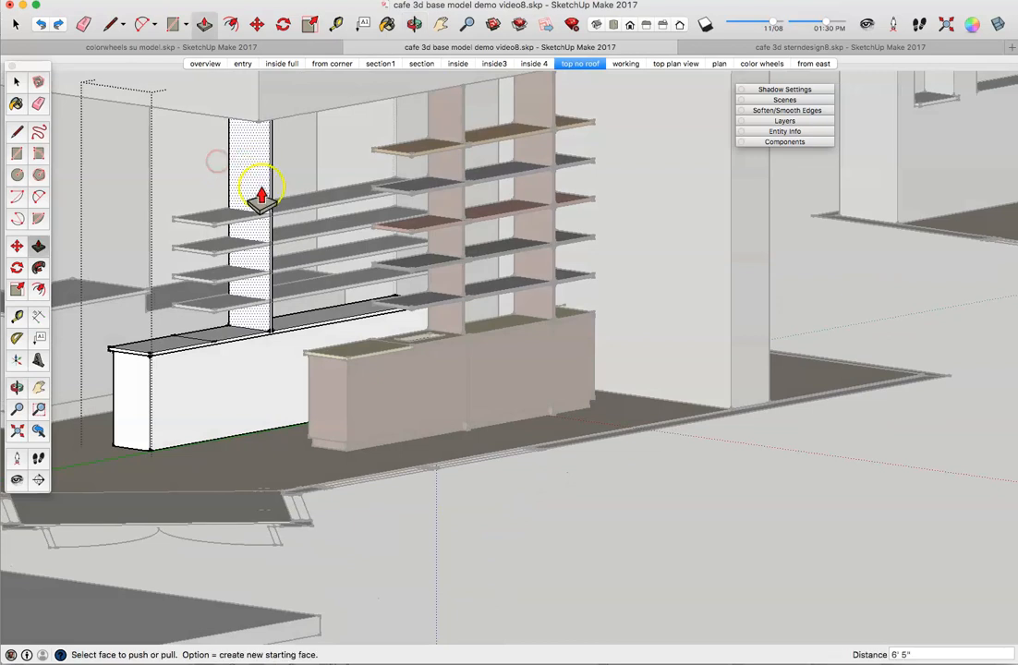
pyautogui.click(17, 84)
# Step: Select the divider panel's front face
pyautogui.tripleClick(243, 173)
pyautogui.click(243, 173)
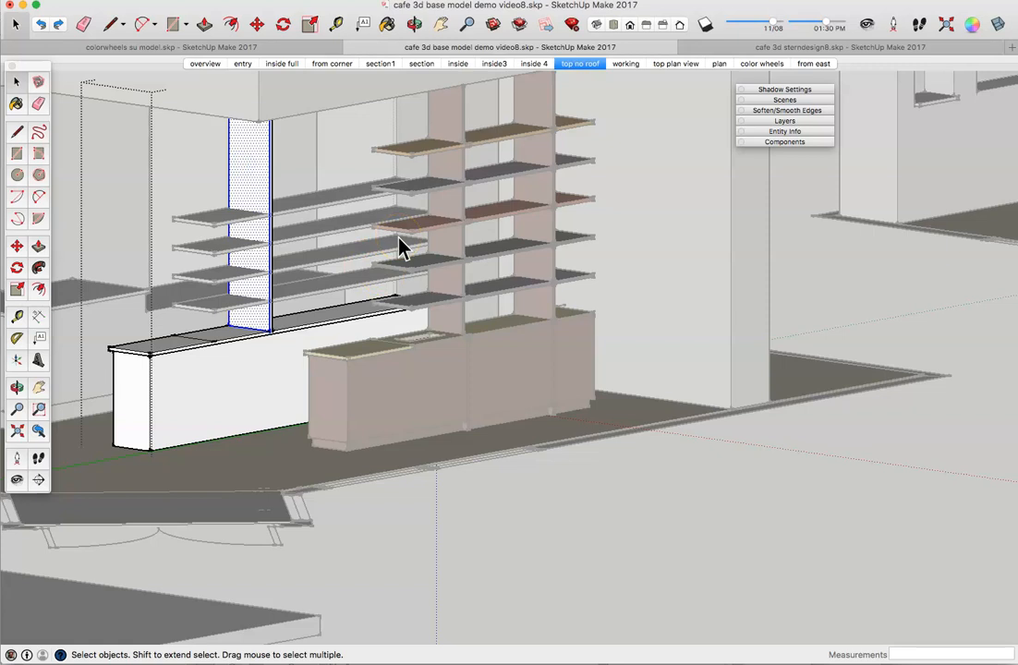
pyautogui.click(651, 383)
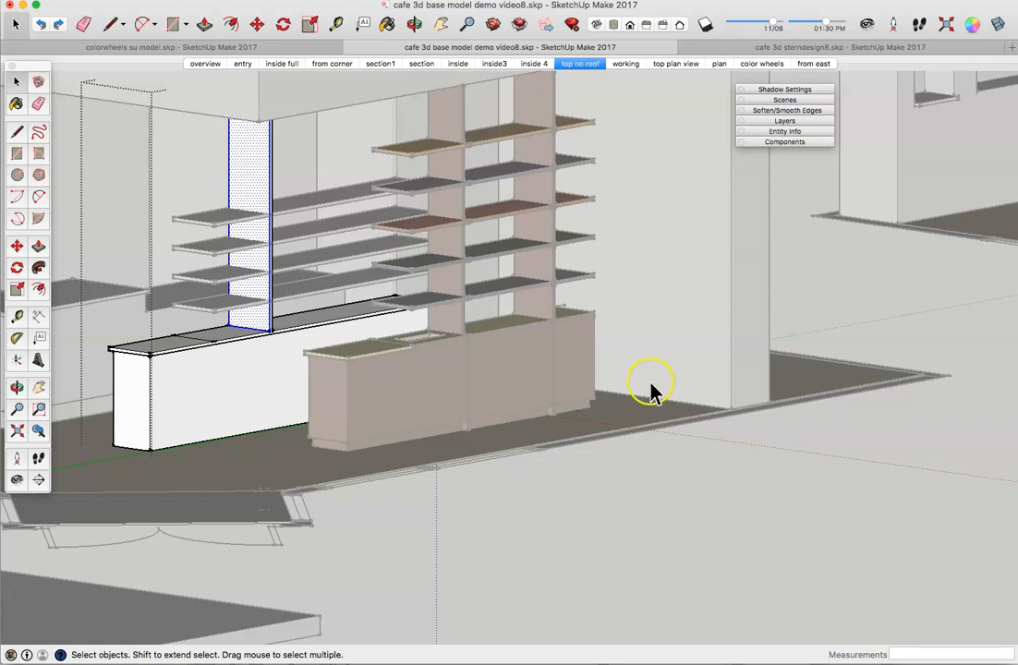
pyautogui.scroll(5, 182, 288)
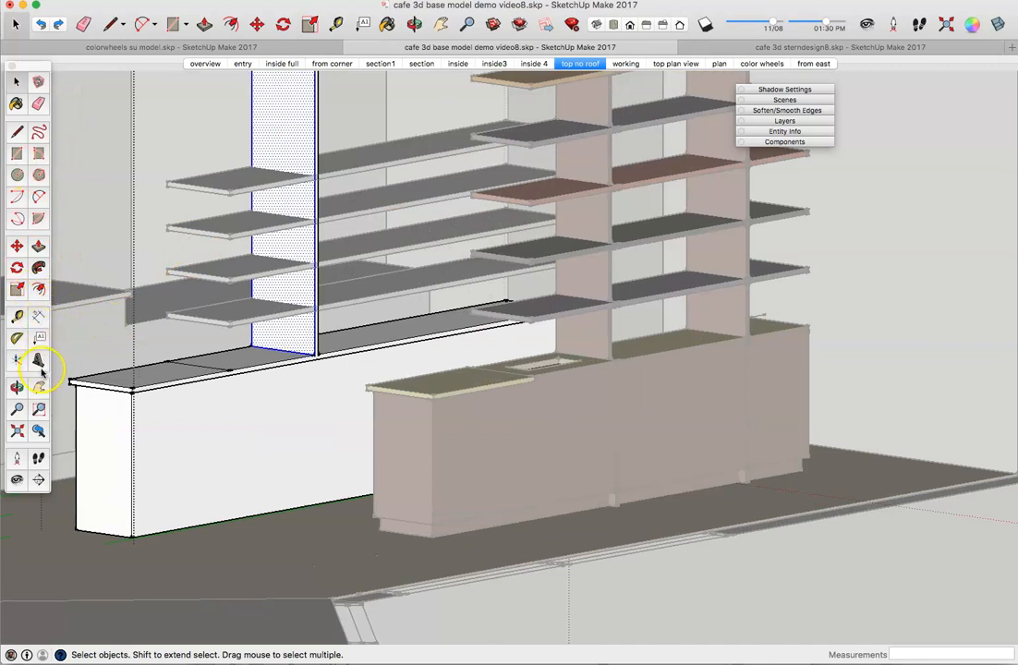
# Step: Measure the counter-top span beside the divider at about 3' 3", then view the shelves
pyautogui.click(17, 316)
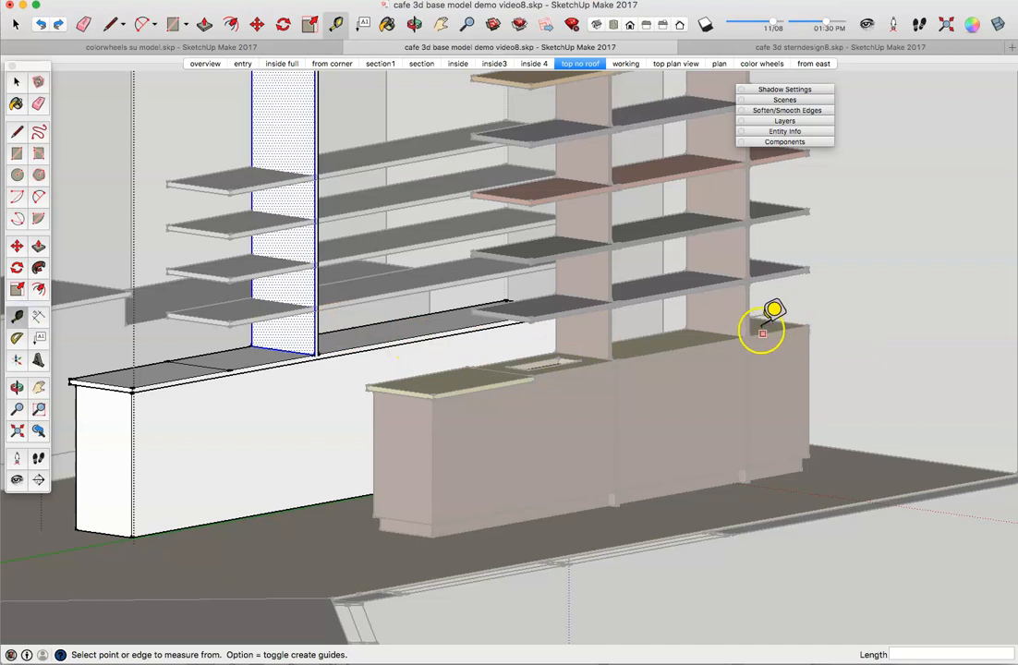
pyautogui.scroll(6, 616, 359)
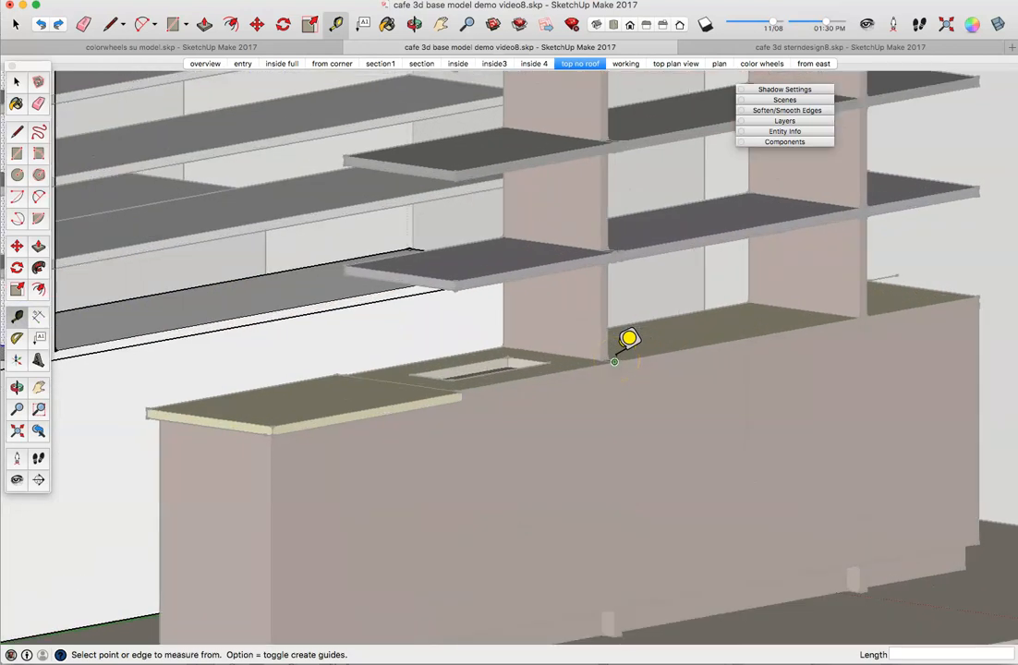
pyautogui.click(598, 359)
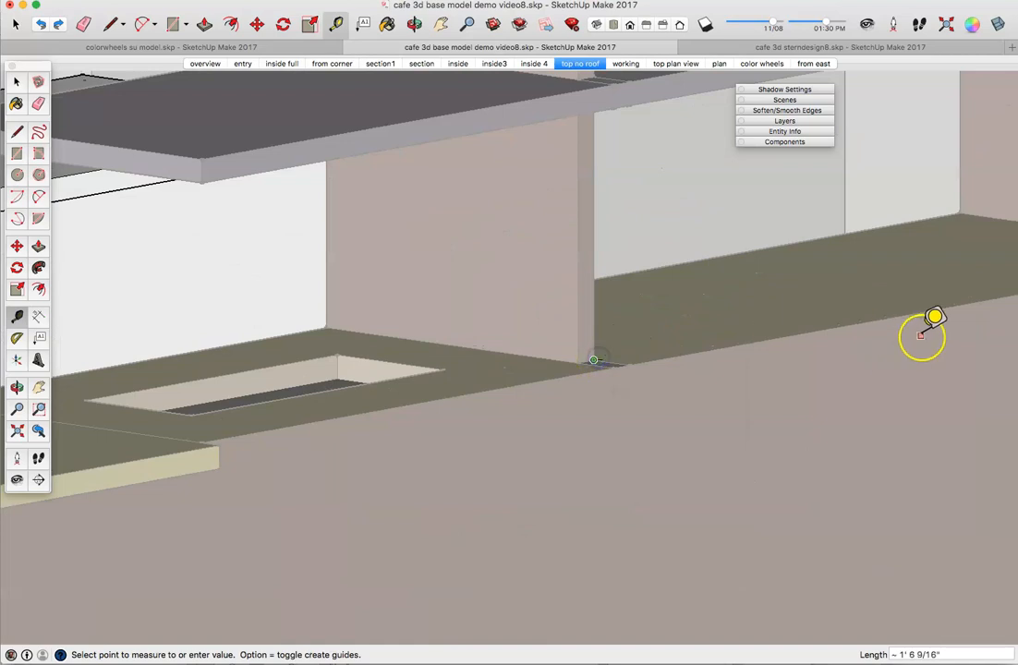
pyautogui.moveTo(936, 279); pyautogui.dragTo(561, 335, button='middle')
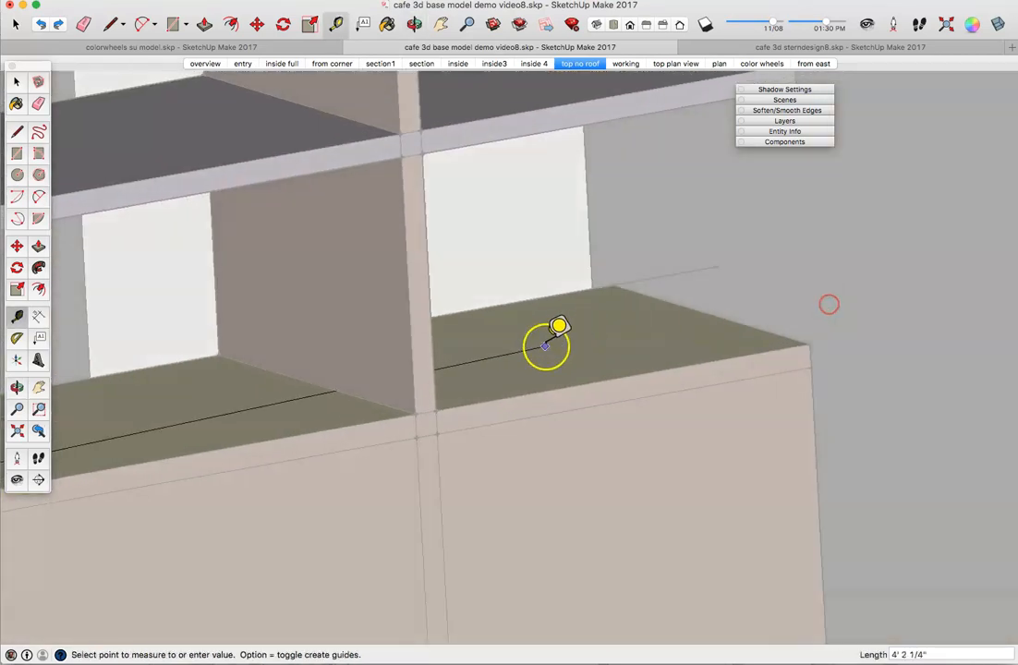
pyautogui.click(390, 406)
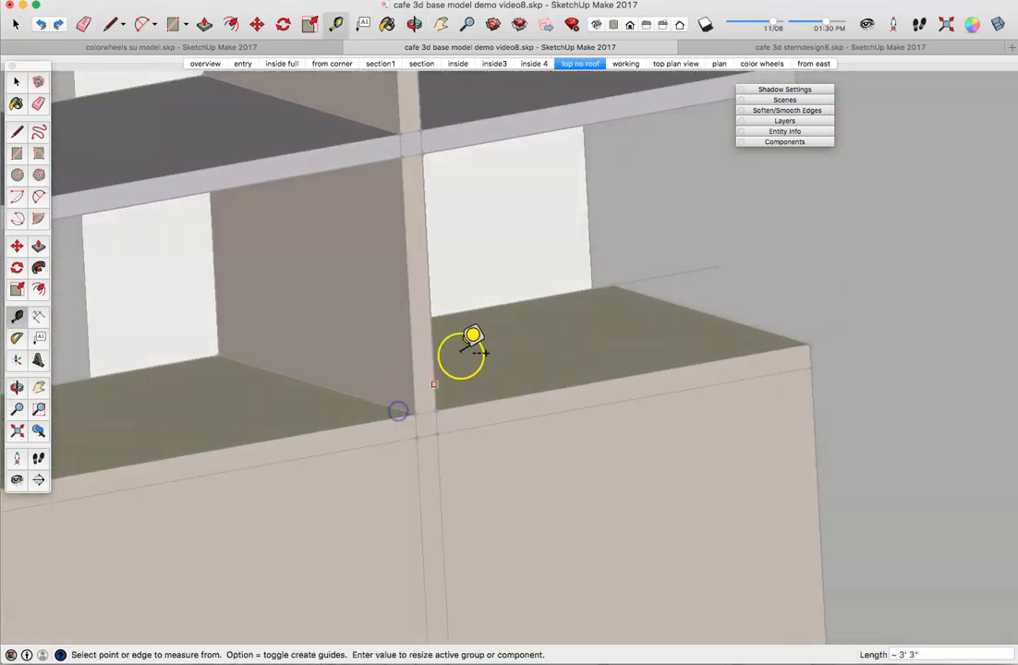
pyautogui.moveTo(554, 313); pyautogui.dragTo(759, 357, button='middle')
pyautogui.scroll(-10, 759, 357)
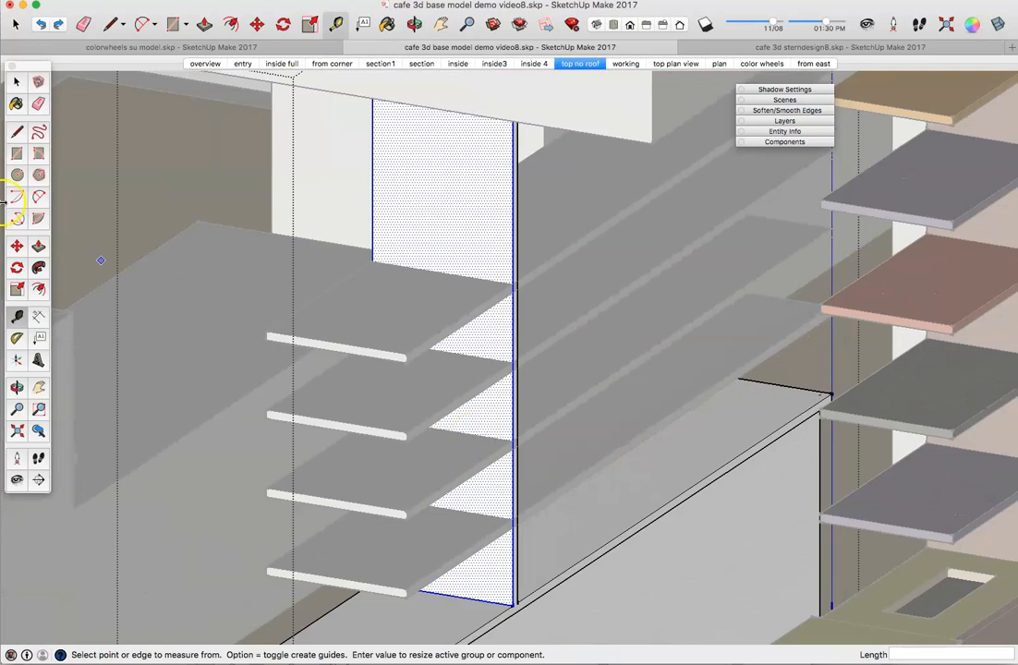
# Step: Draw lines from the divider's base corner to the counter edge and across the counter top
pyautogui.click(17, 133)
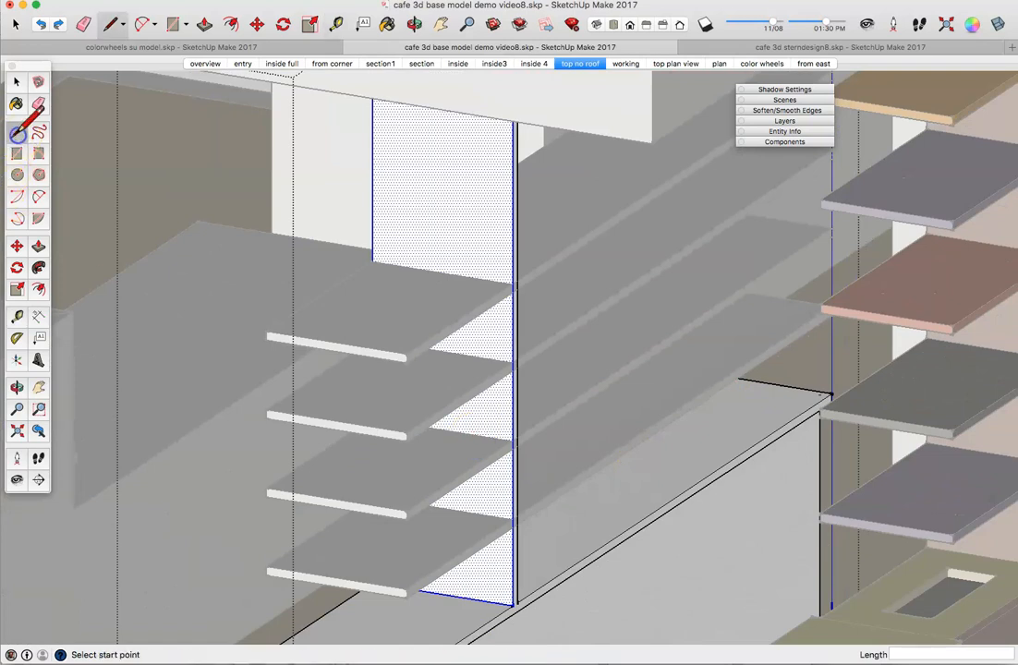
pyautogui.click(517, 602)
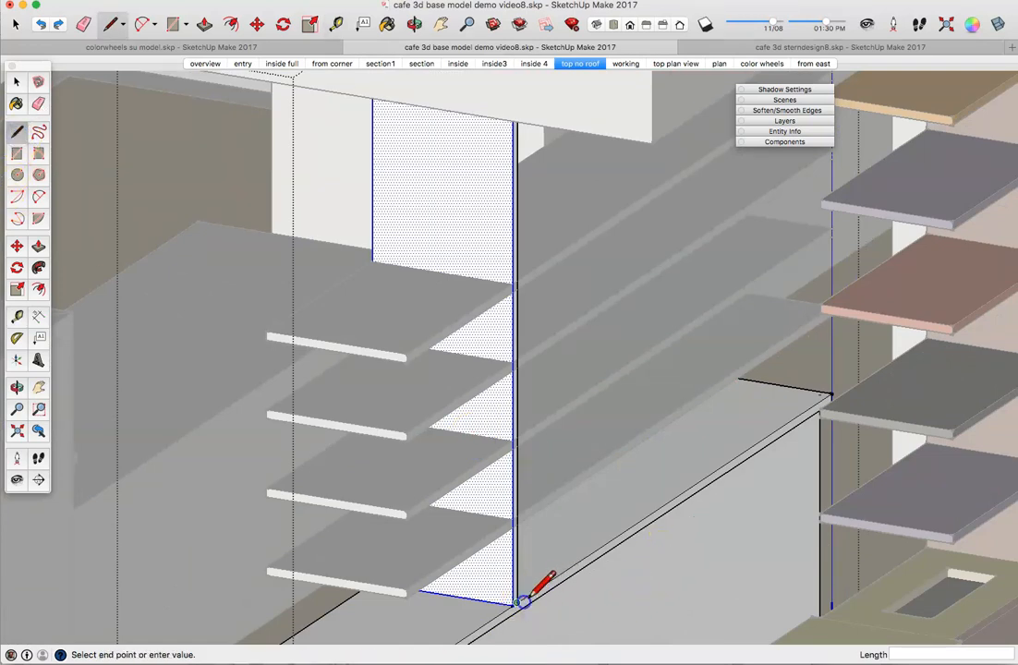
pyautogui.click(658, 503)
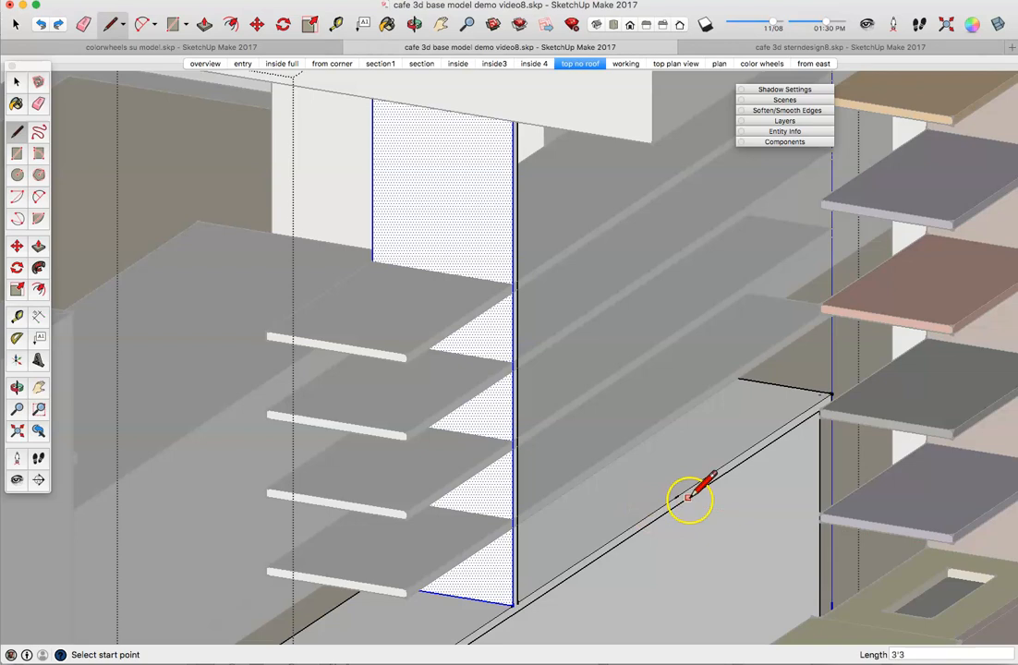
pyautogui.click(676, 497)
pyautogui.moveTo(676, 494); pyautogui.dragTo(607, 436, button='middle')
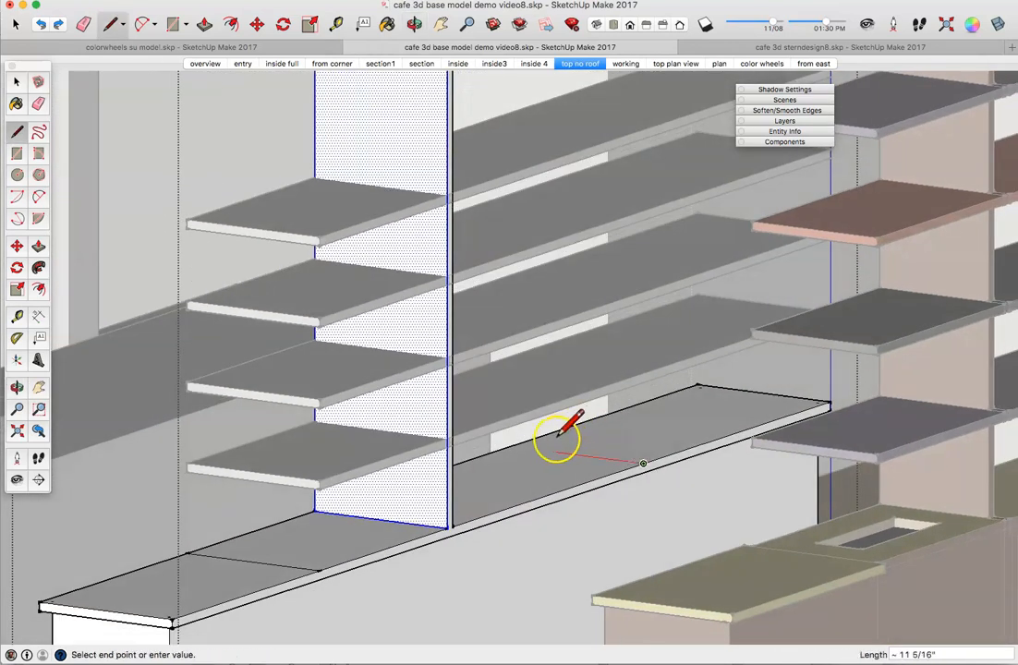
pyautogui.click(511, 446)
pyautogui.click(510, 446)
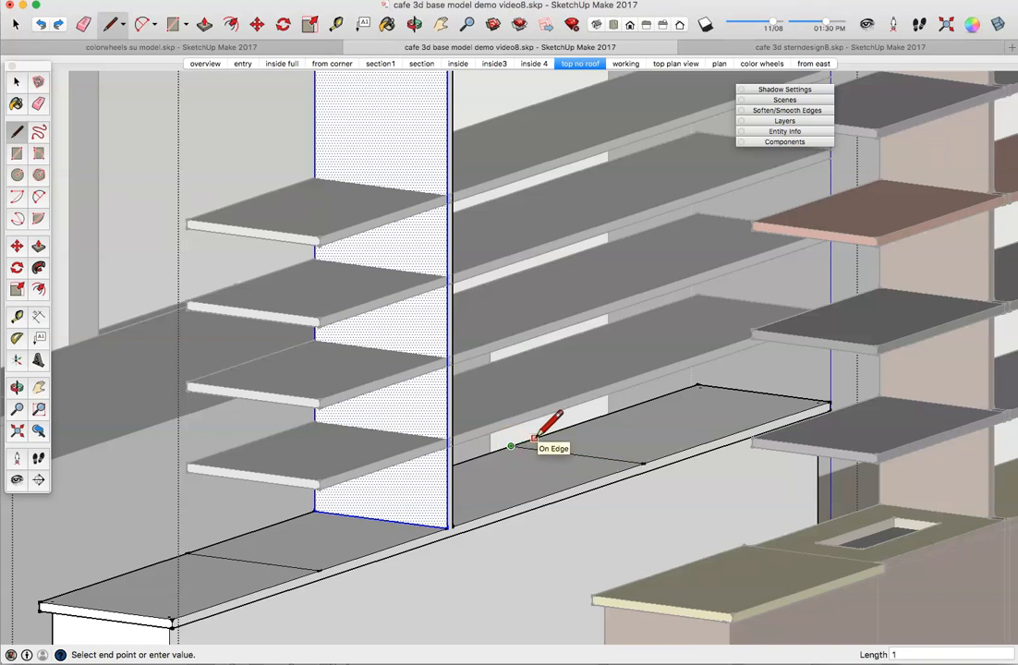
pyautogui.click(535, 438)
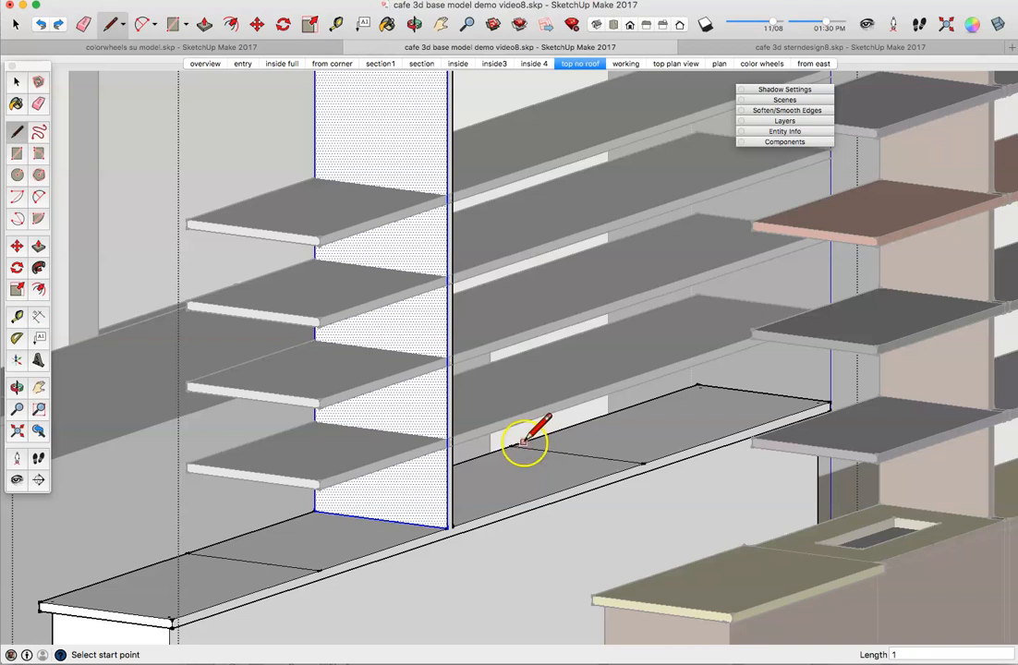
# Step: Draw a 1' 5" line across the counter top plus a parallel line 1" away
pyautogui.scroll(5, 537, 436)
pyautogui.scroll(4, 524, 440)
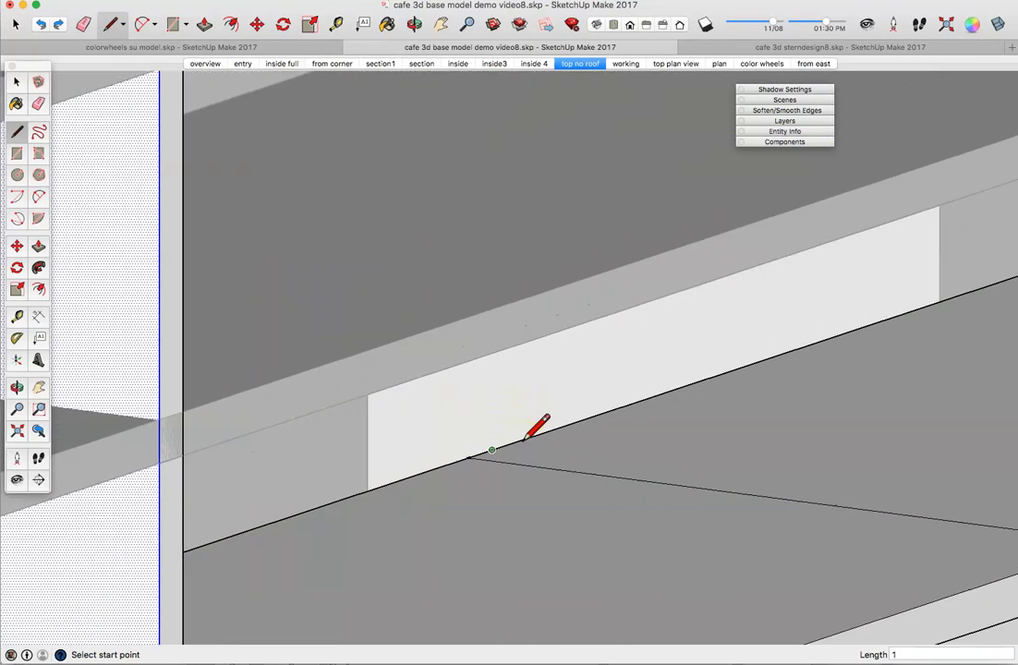
pyautogui.click(481, 452)
pyautogui.moveTo(609, 466)
pyautogui.mouseDown(button='middle')
pyautogui.moveTo(627, 445)
pyautogui.moveTo(598, 454)
pyautogui.mouseUp(button='middle')
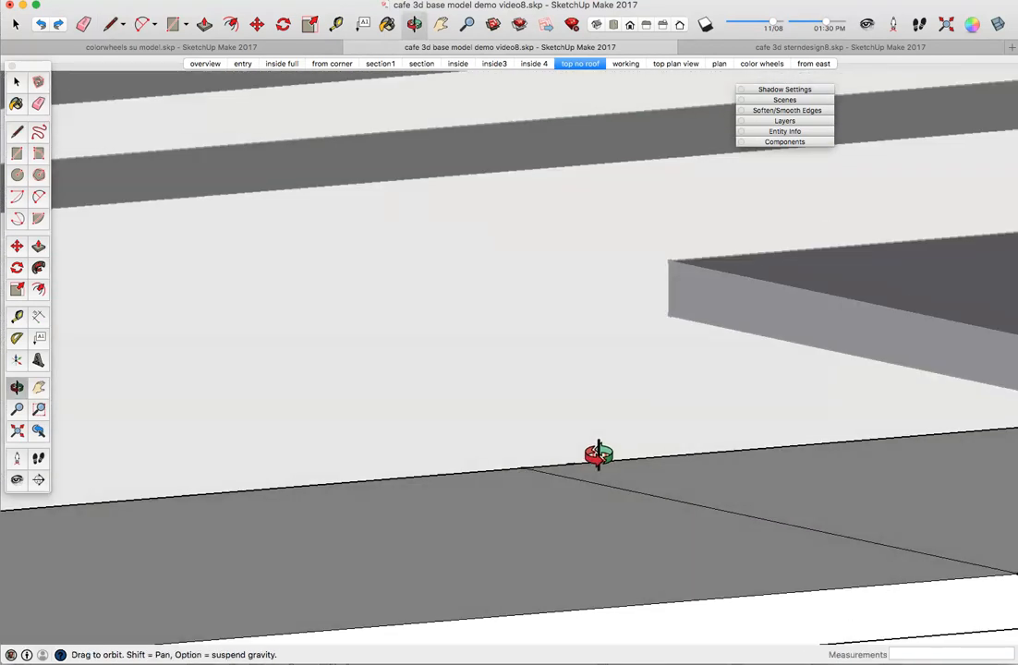
pyautogui.scroll(-2, 864, 523)
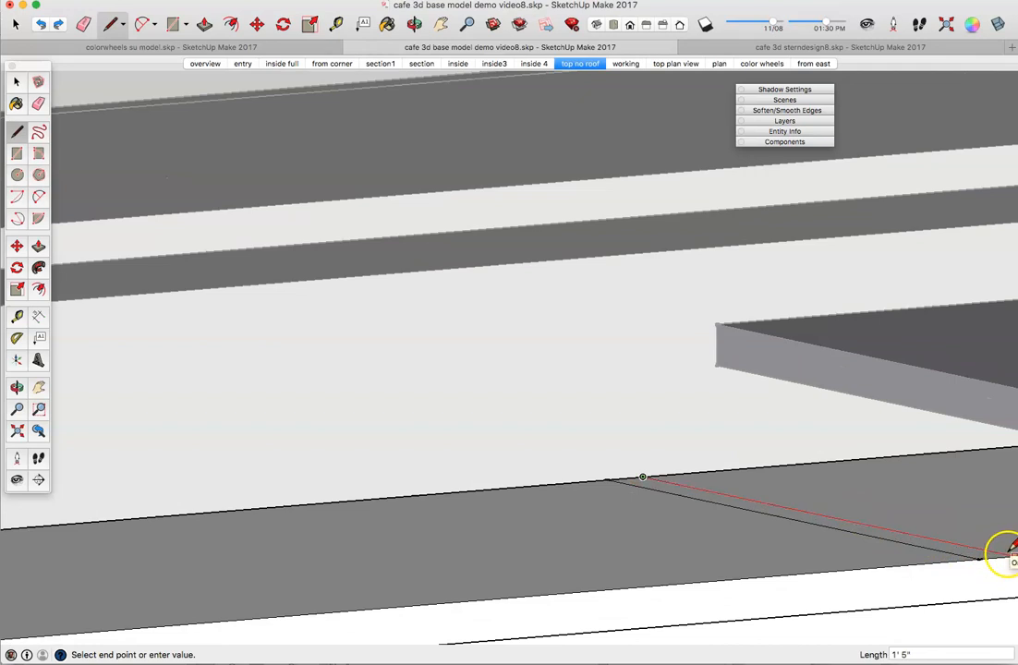
pyautogui.moveTo(1002, 551)
pyautogui.mouseDown(button='middle')
pyautogui.moveTo(995, 579)
pyautogui.moveTo(1009, 577)
pyautogui.moveTo(1016, 536)
pyautogui.mouseUp(button='middle')
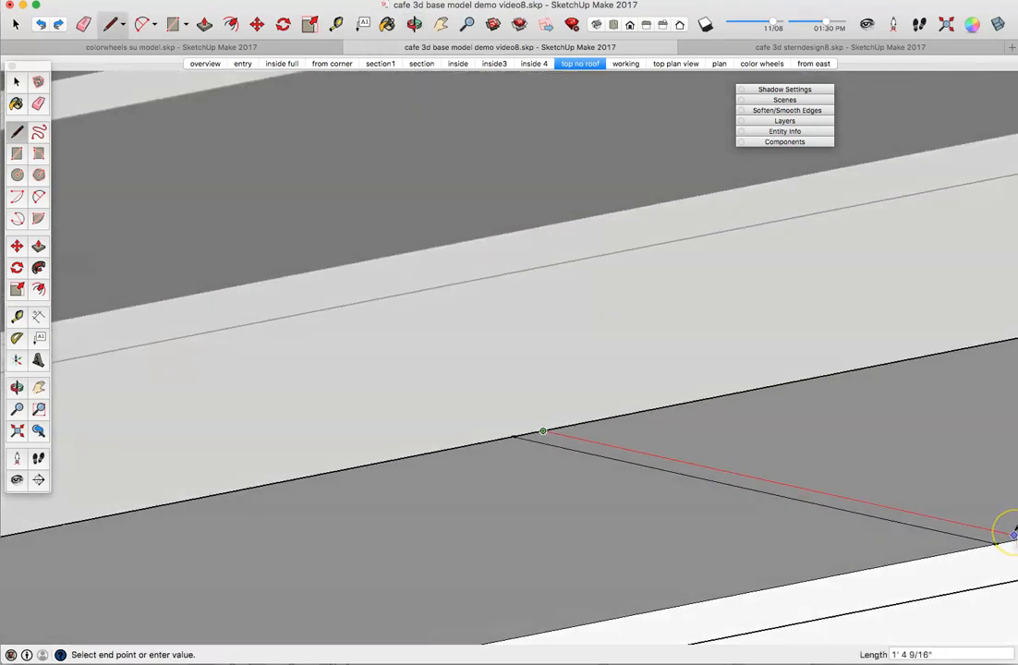
pyautogui.scroll(-3, 1014, 534)
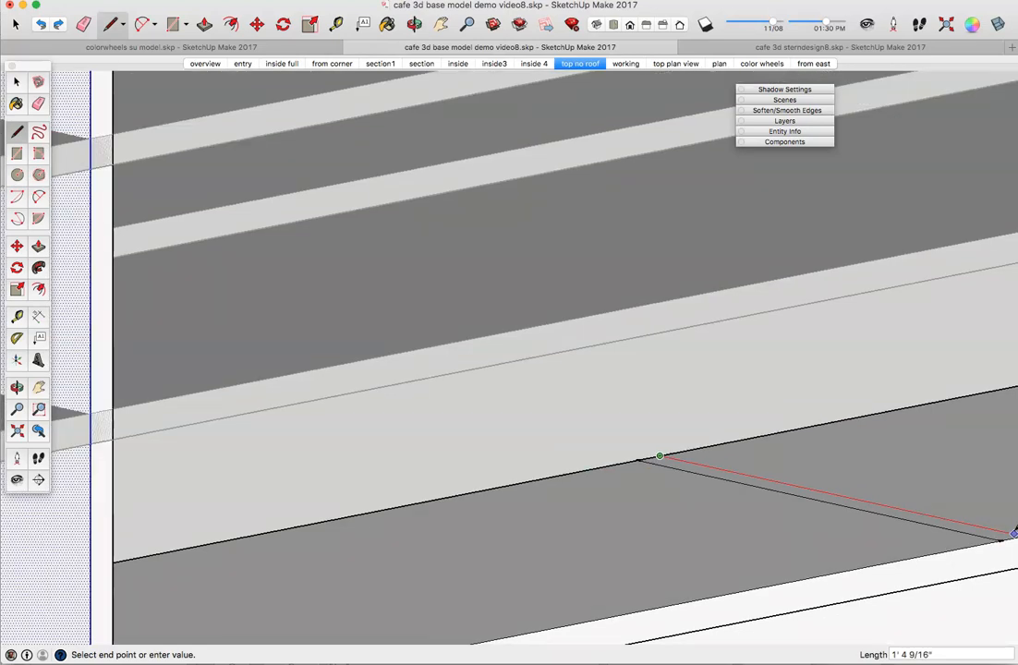
pyautogui.moveTo(1000, 539)
pyautogui.mouseDown(button='middle')
pyautogui.moveTo(1007, 534)
pyautogui.moveTo(993, 529)
pyautogui.mouseUp(button='middle')
pyautogui.click(774, 479)
pyautogui.click(774, 481)
pyautogui.click(775, 482)
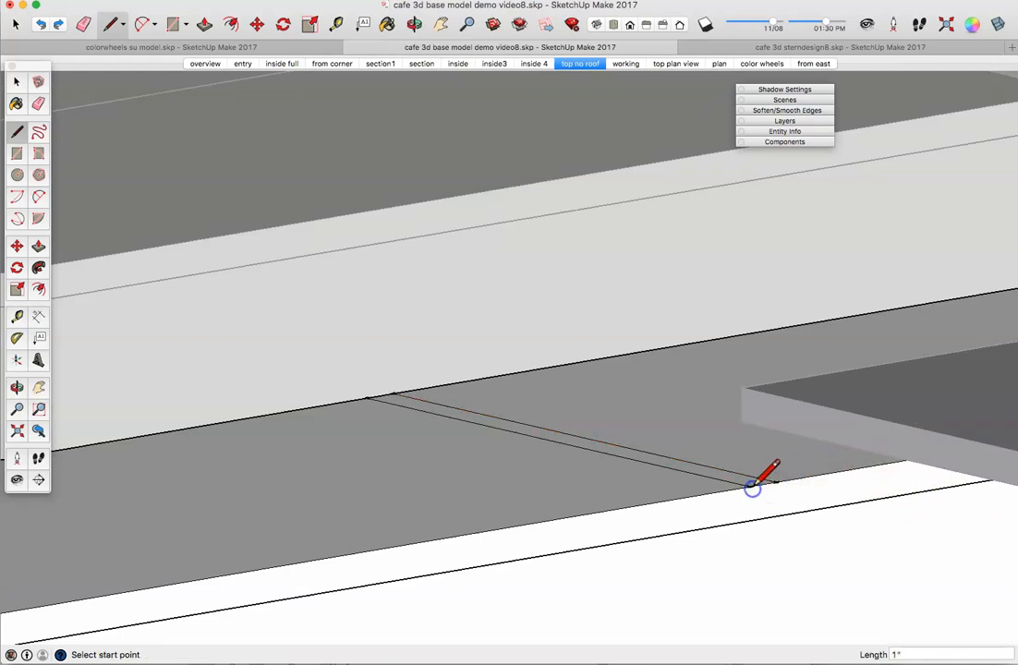
# Step: Push/Pull the 1" strip on the counter top up about 5' into a thin panel
pyautogui.click(39, 244)
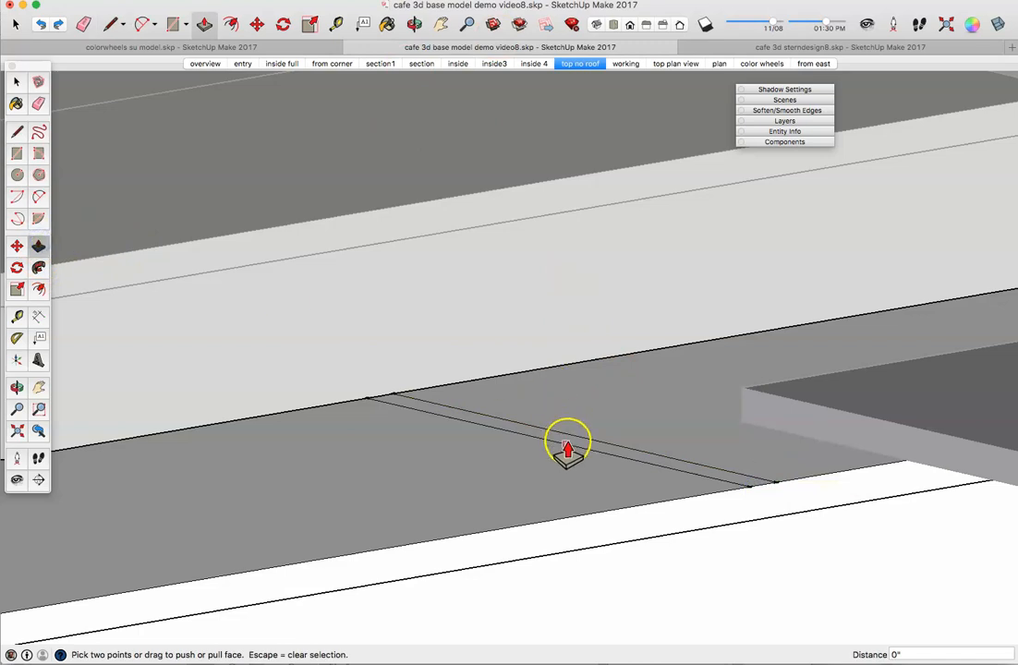
pyautogui.click(14, 78)
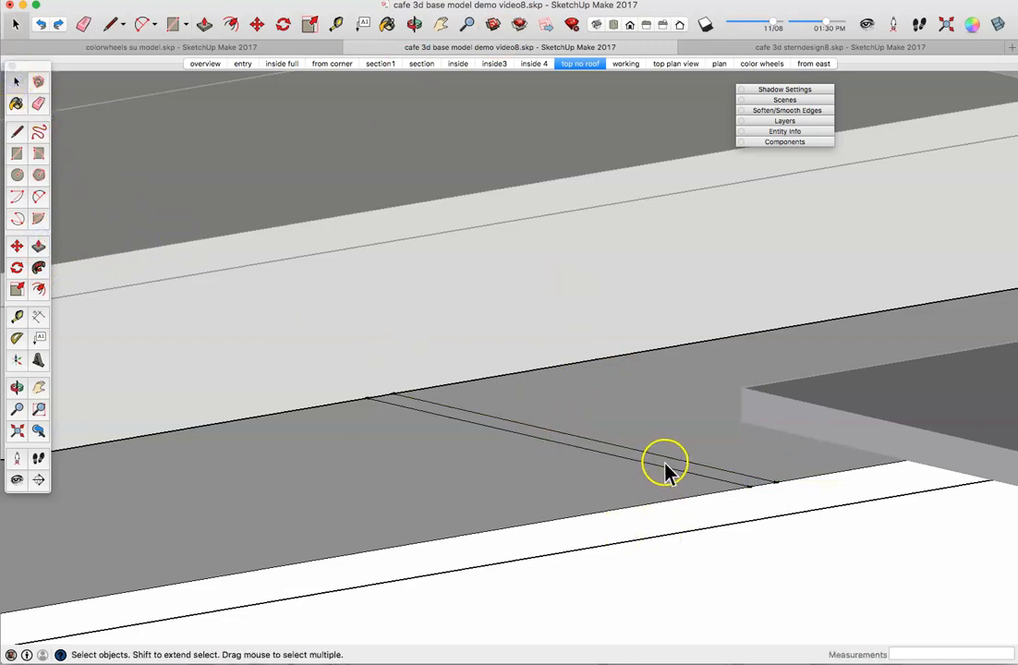
pyautogui.click(35, 245)
pyautogui.click(580, 443)
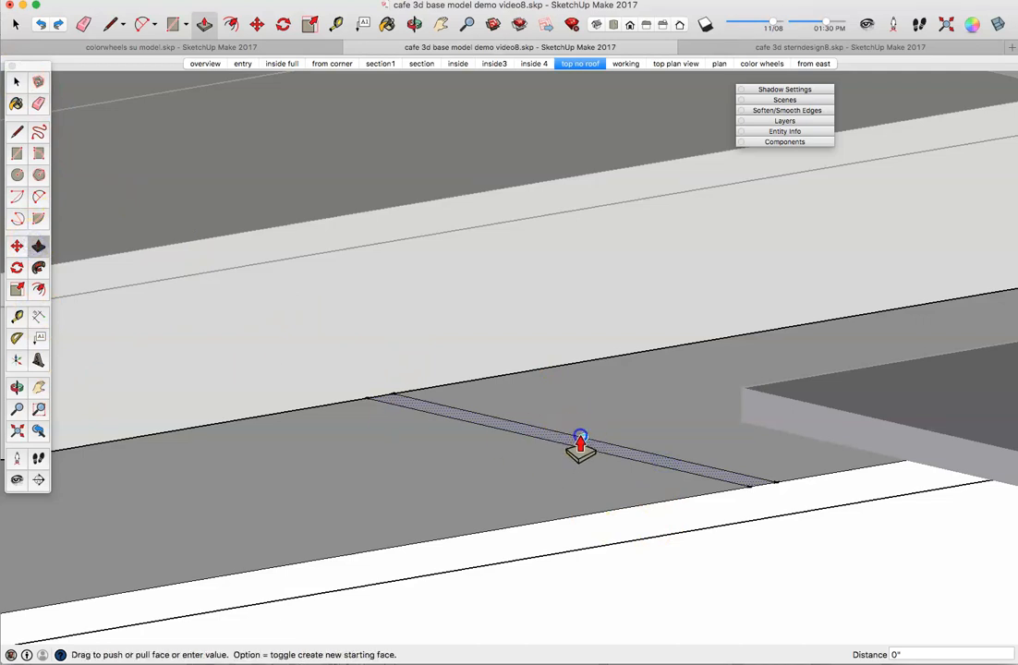
pyautogui.scroll(-5, 594, 312)
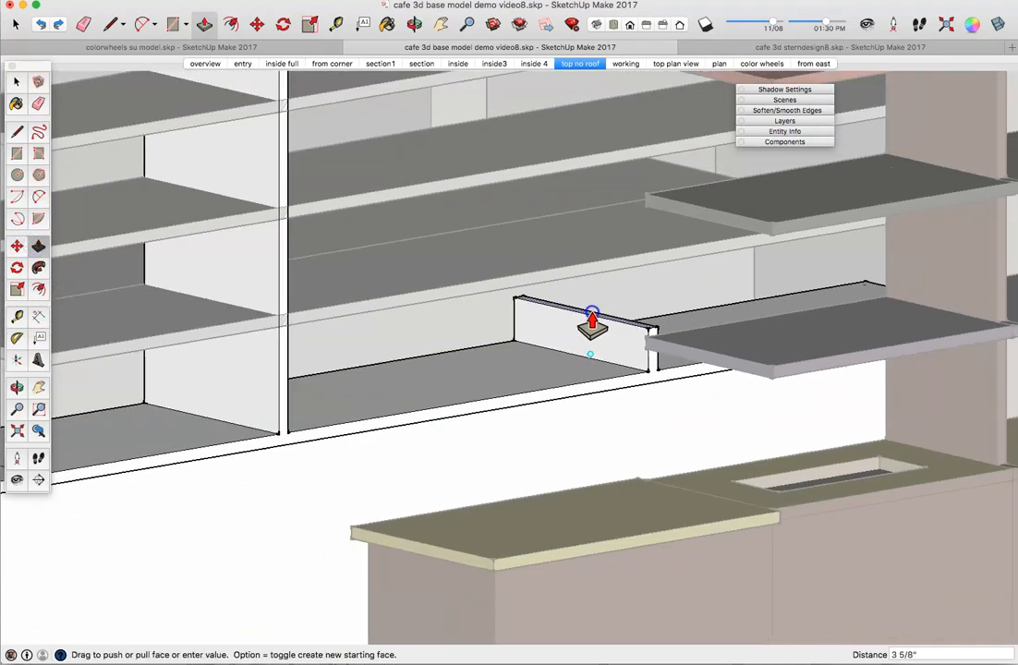
pyautogui.scroll(-4, 592, 324)
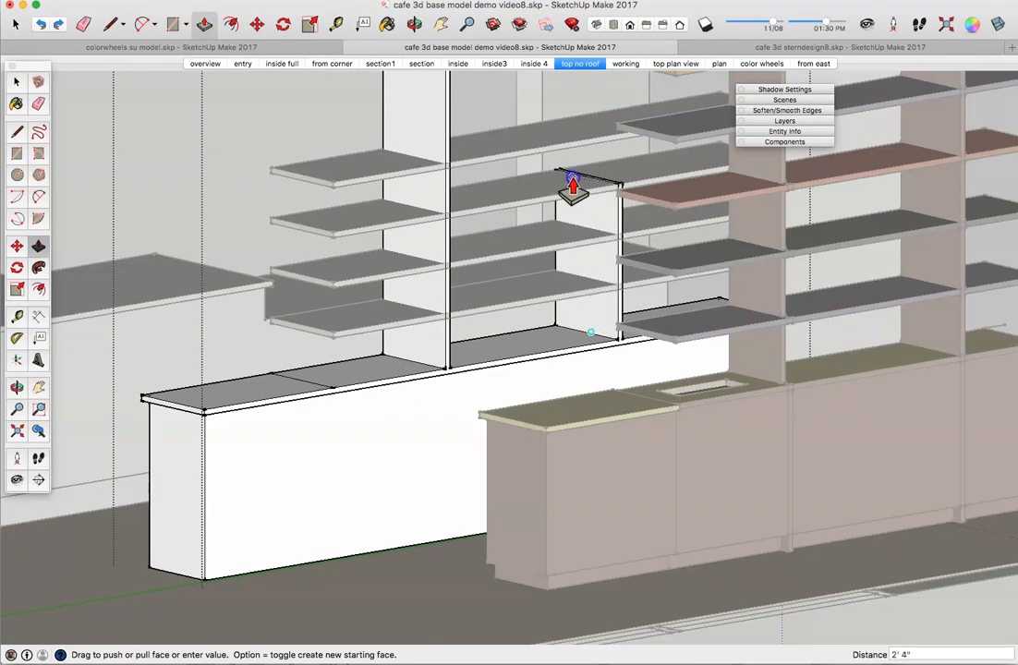
pyautogui.scroll(-3, 558, 116)
pyautogui.moveTo(558, 111); pyautogui.dragTo(528, 185, button='middle')
pyautogui.moveTo(528, 184); pyautogui.dragTo(514, 99)
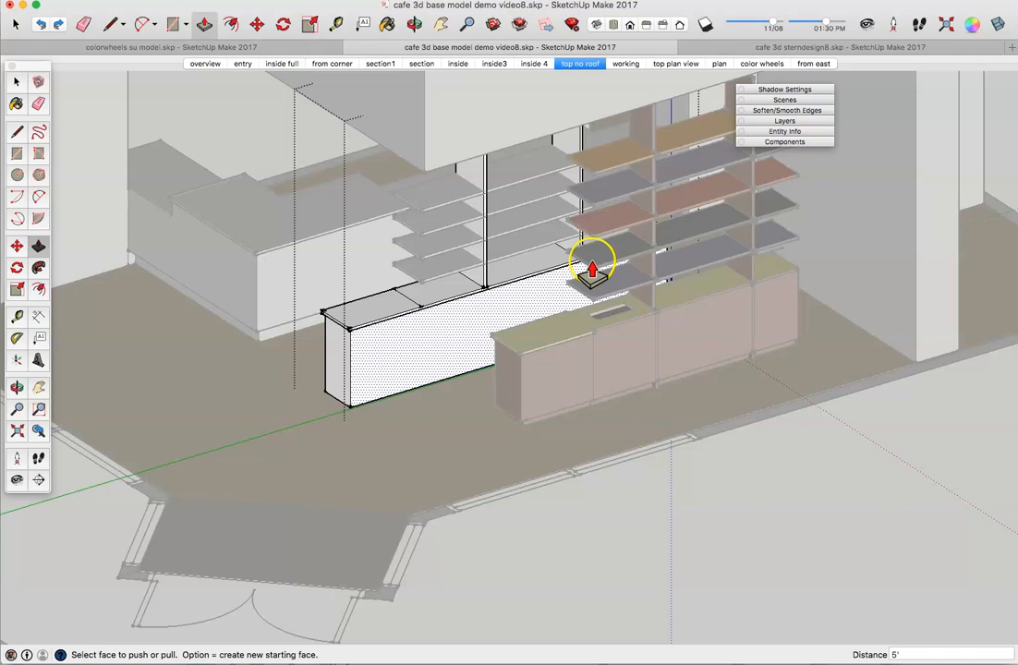
# Step: Exit the group edit and delete the colored shelving-and-cabinet unit
pyautogui.click(16, 82)
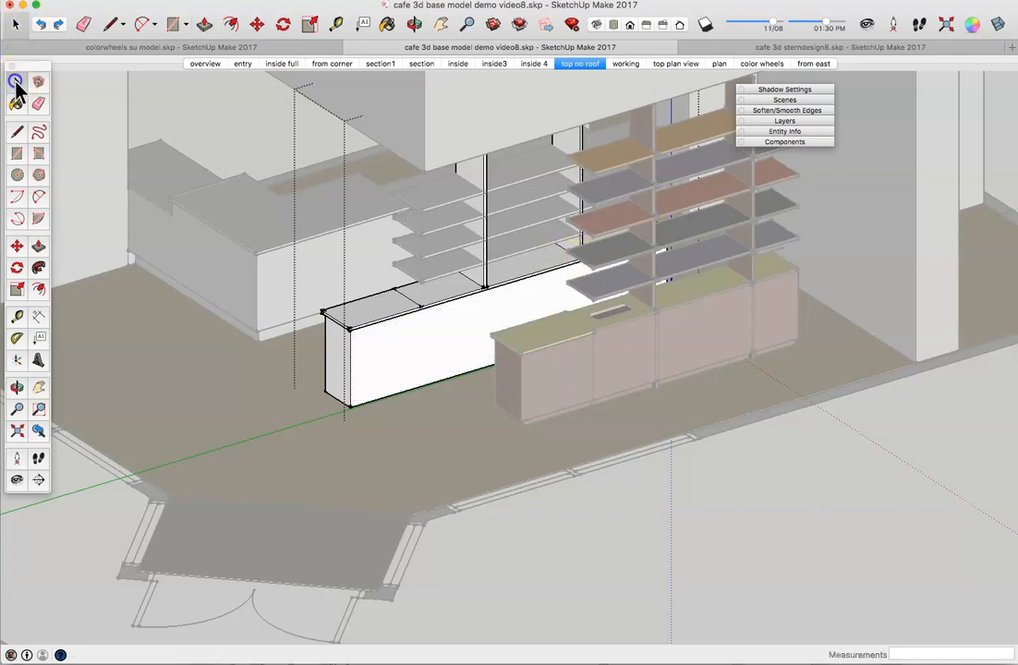
pyautogui.click(652, 491)
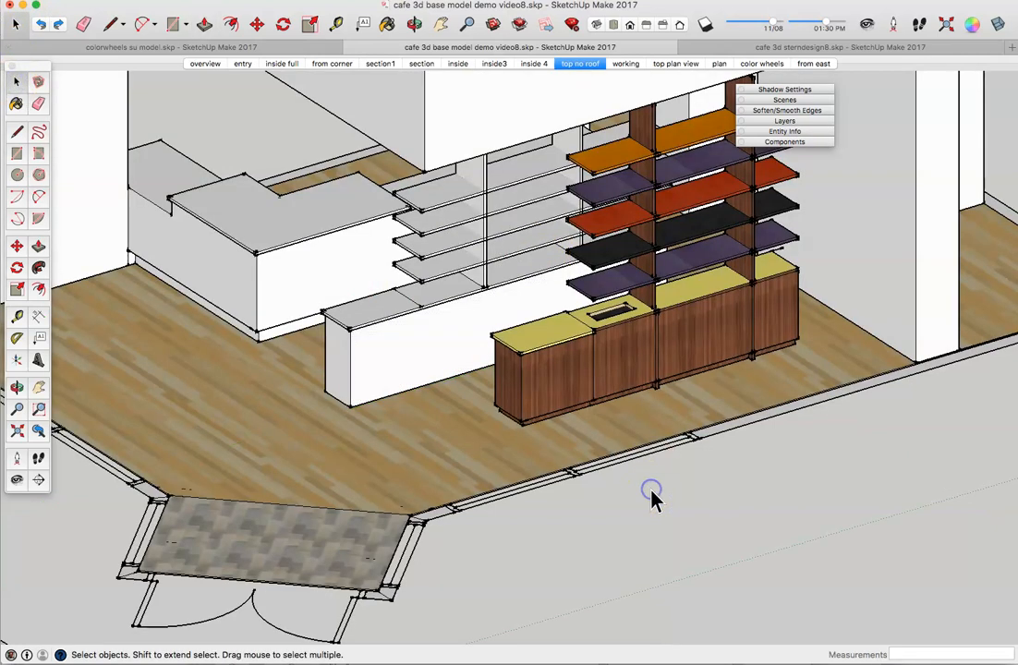
pyautogui.click(620, 354)
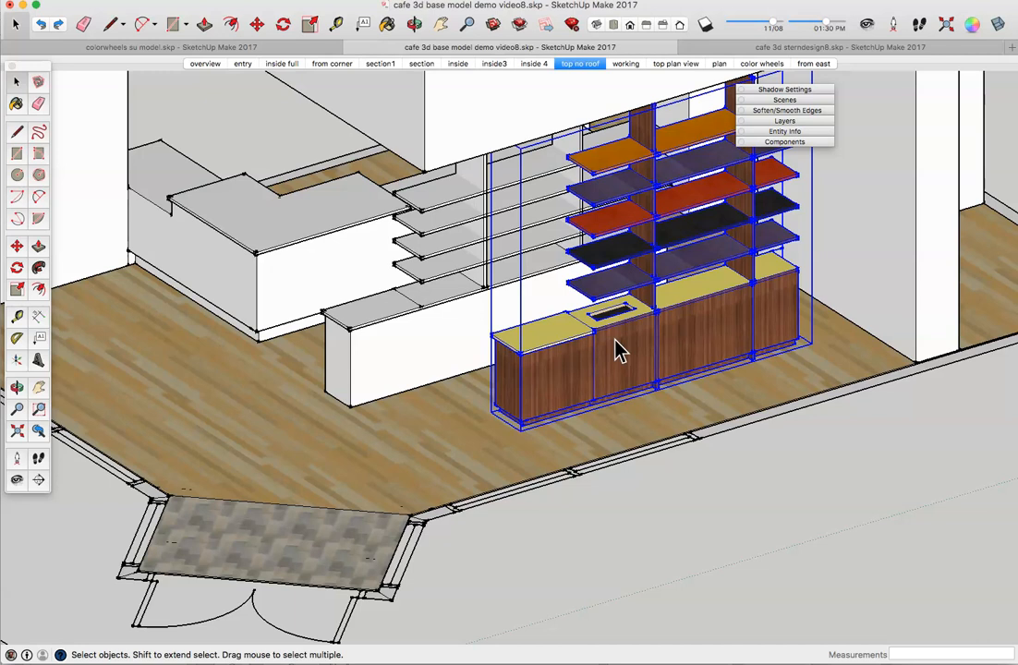
pyautogui.press('Delete')
pyautogui.moveTo(492, 323); pyautogui.dragTo(517, 344, button='middle')
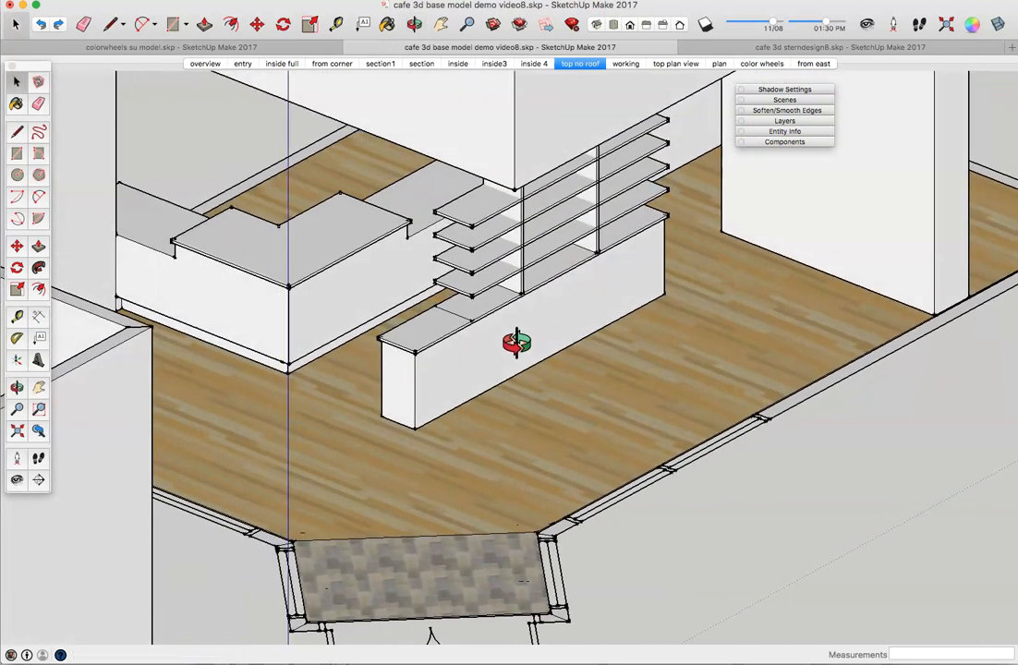